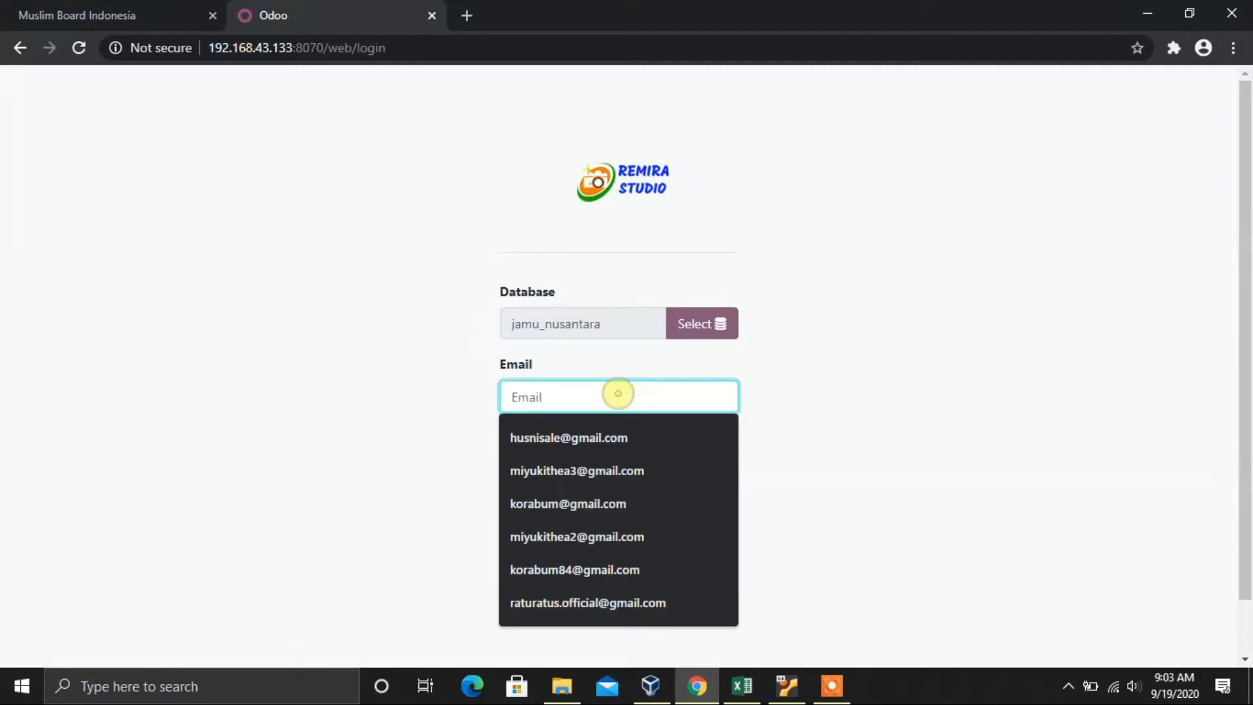
Step: Sign in to jamu_nusantara as Administrator with the saved e-mail and the account password
{"action": "left_click", "coordinate": [579, 503]}
{"action": "left_click", "coordinate": [598, 480]}
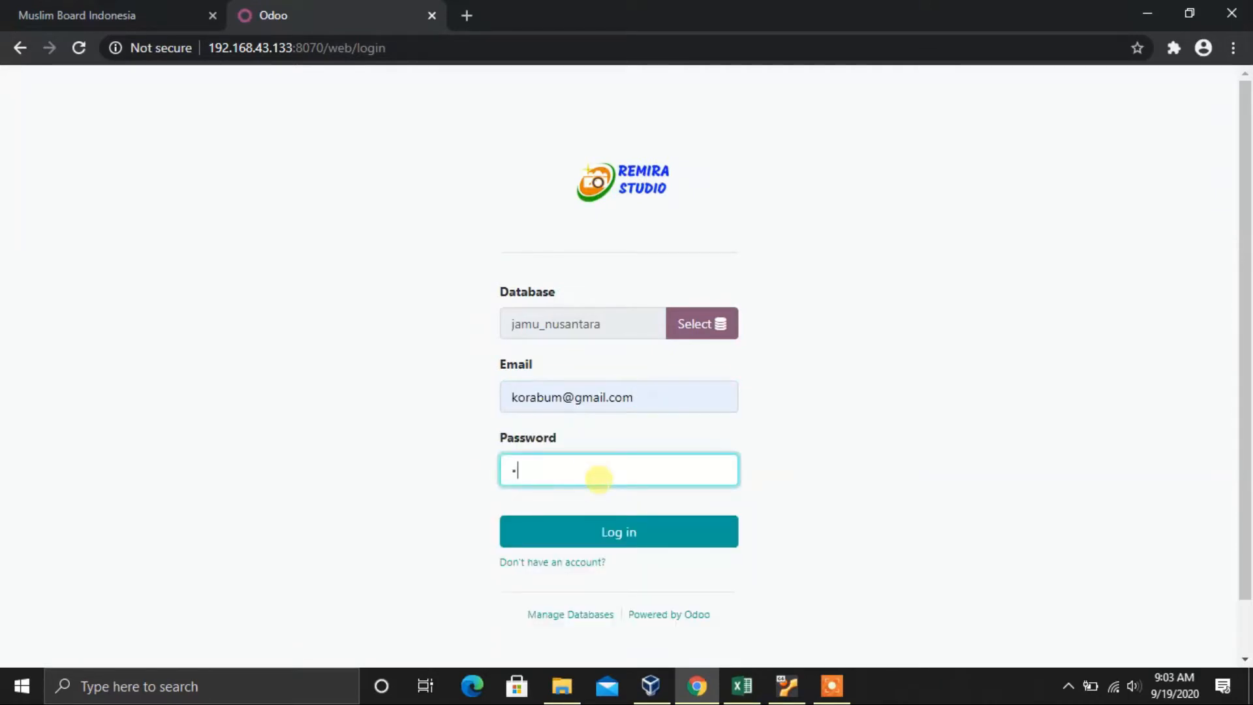
{"action": "type", "text": "••••••"}
{"action": "left_click", "coordinate": [607, 533]}
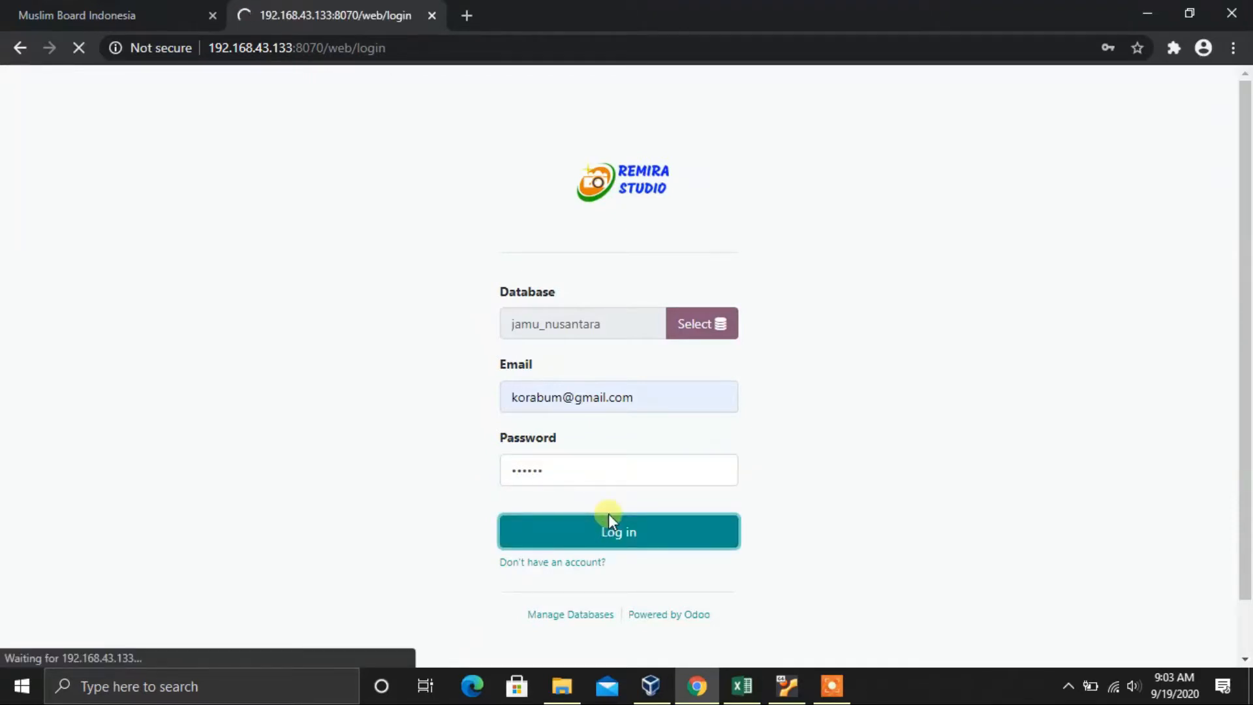
Step: Glance at the prayer-time tab, then return to Odoo and show the apps home screen
{"action": "left_click", "coordinate": [115, 9]}
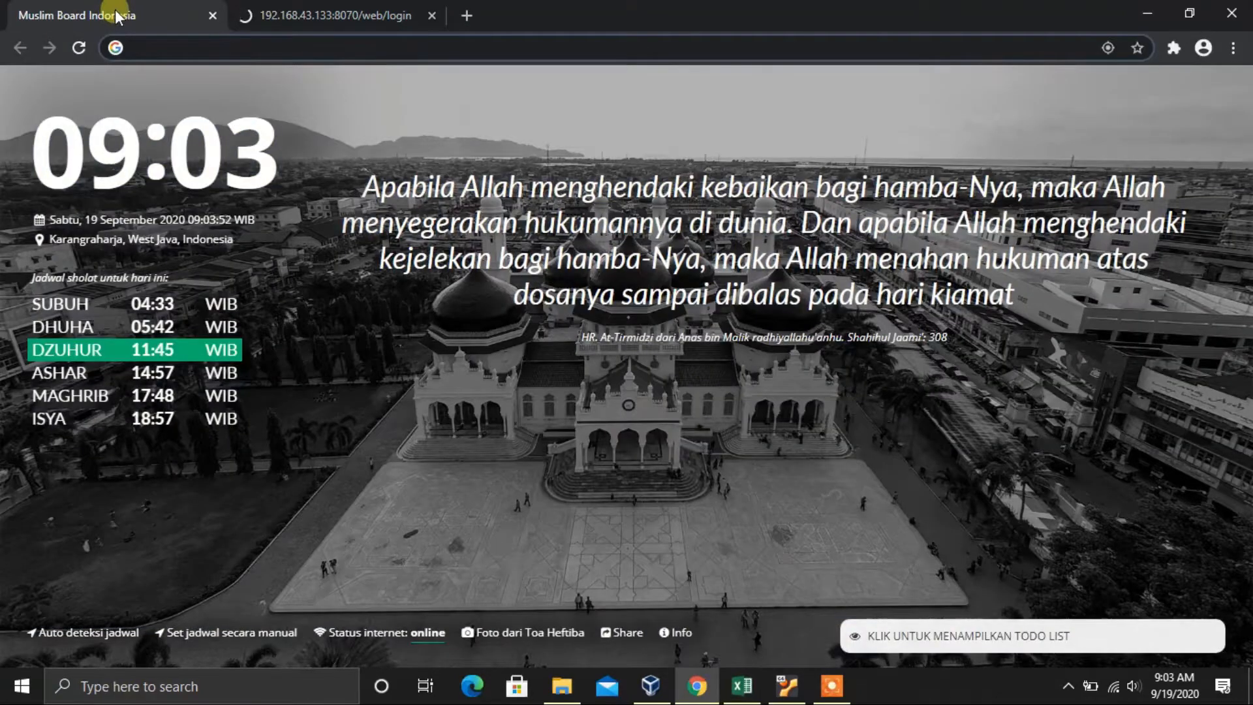
{"action": "left_click", "coordinate": [282, 12]}
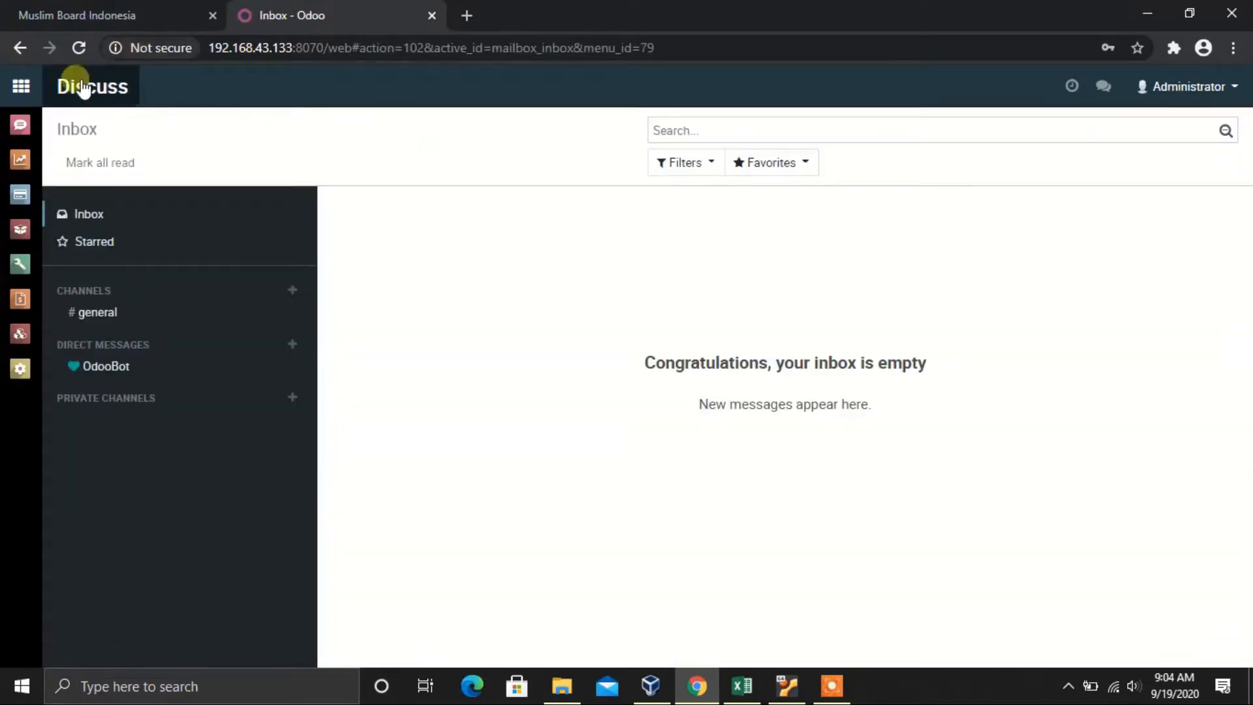
{"action": "left_click", "coordinate": [21, 86]}
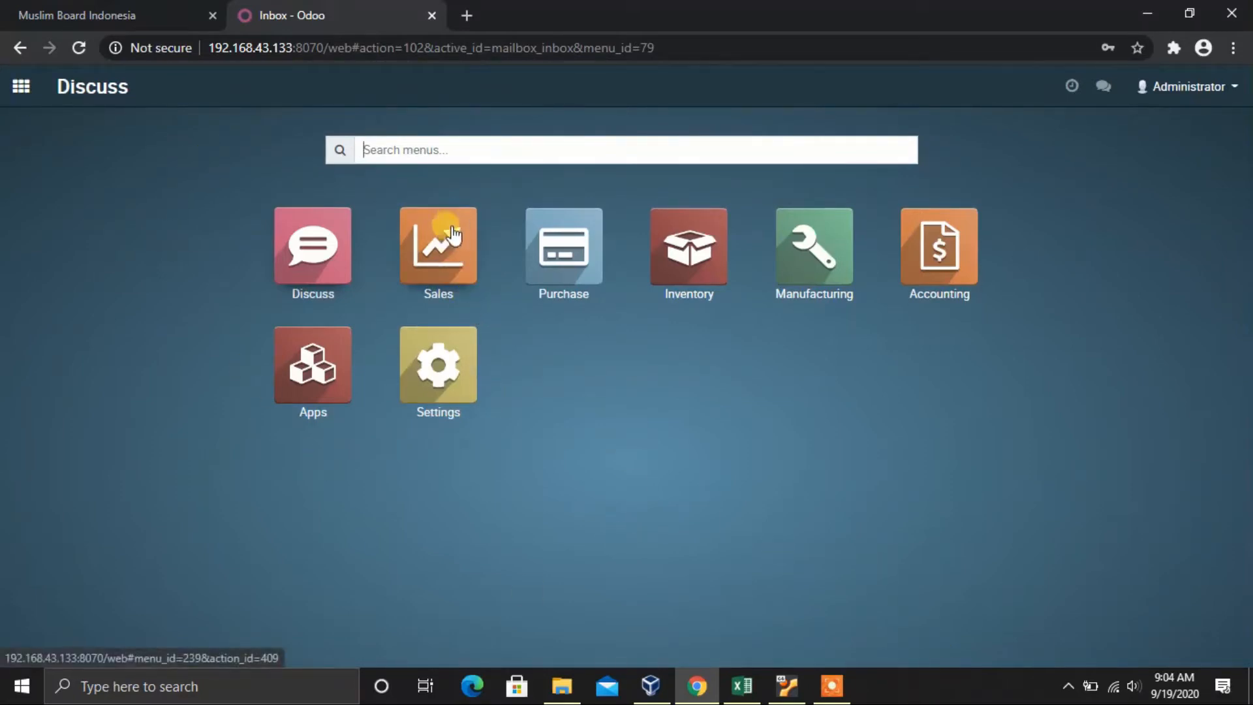
Step: Create a new Sales quotation with PT. Usaha Baru as the customer
{"action": "left_click", "coordinate": [449, 266]}
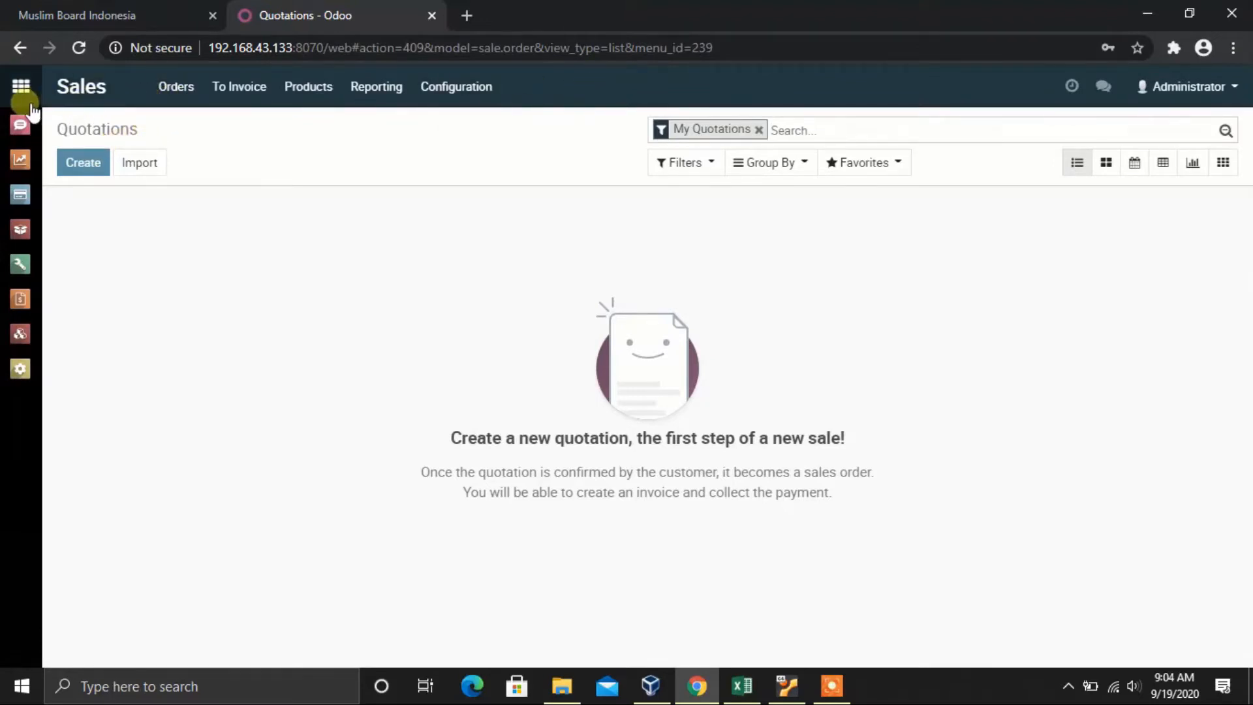
{"action": "left_click", "coordinate": [92, 169]}
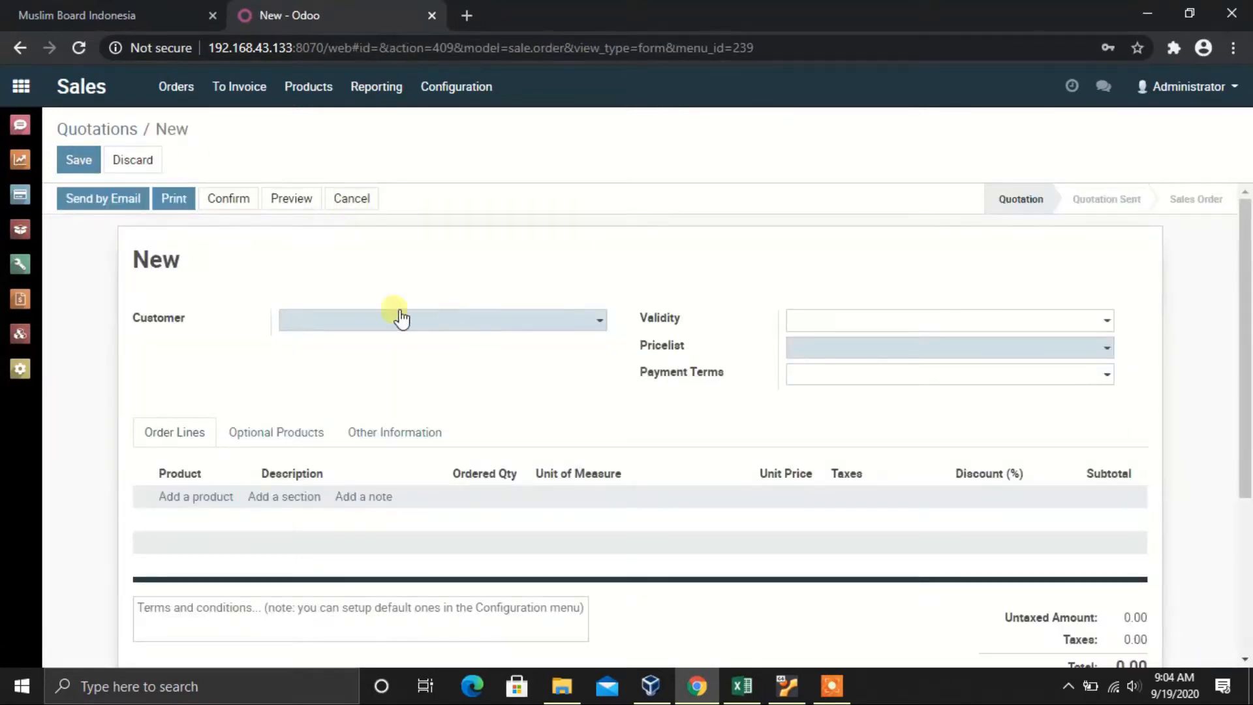
{"action": "left_click", "coordinate": [436, 321]}
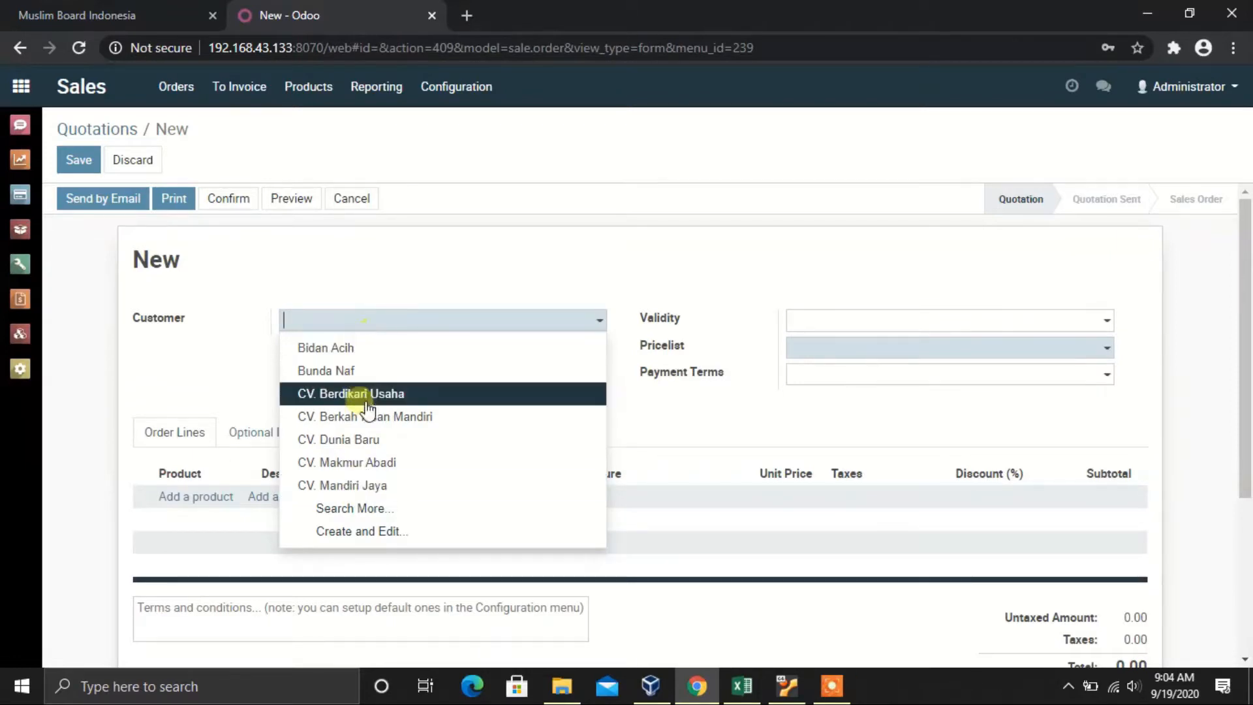
{"action": "left_click", "coordinate": [366, 513]}
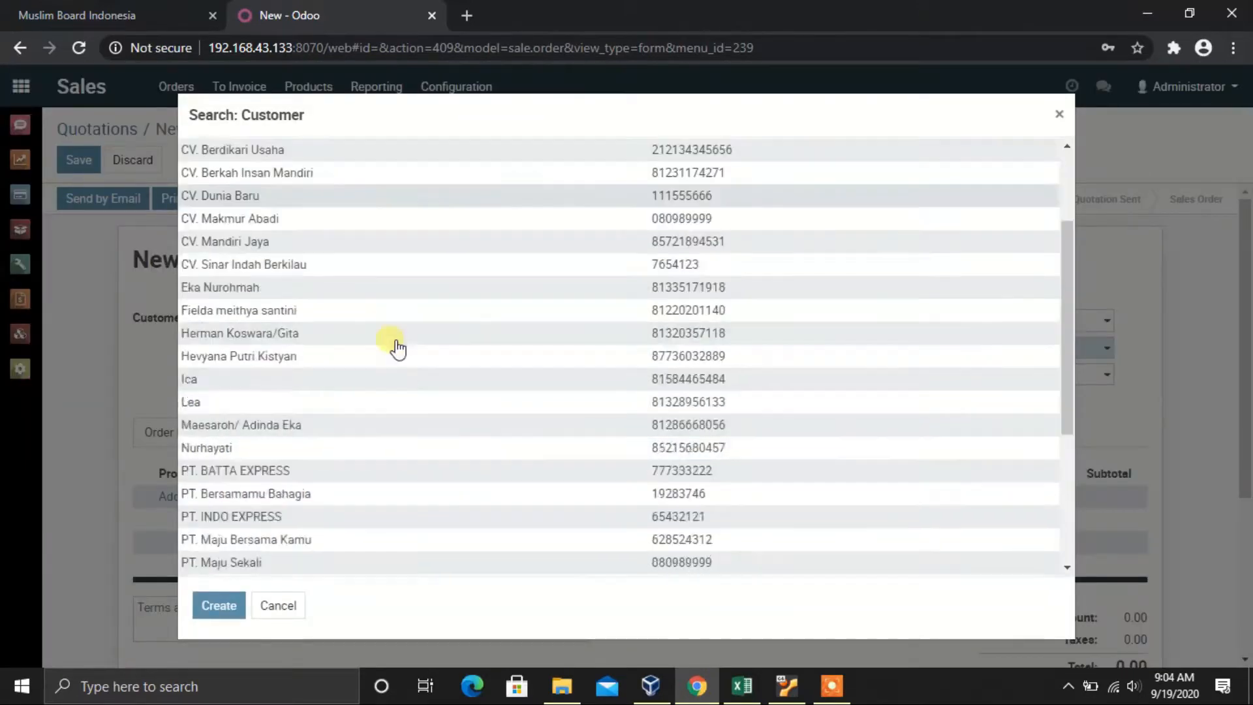
{"action": "scroll", "coordinate": [400, 350], "scroll_direction": "down", "scroll_amount": 5}
{"action": "scroll", "coordinate": [396, 349], "scroll_direction": "up", "scroll_amount": 4}
{"action": "scroll", "coordinate": [396, 349], "scroll_direction": "down", "scroll_amount": 4}
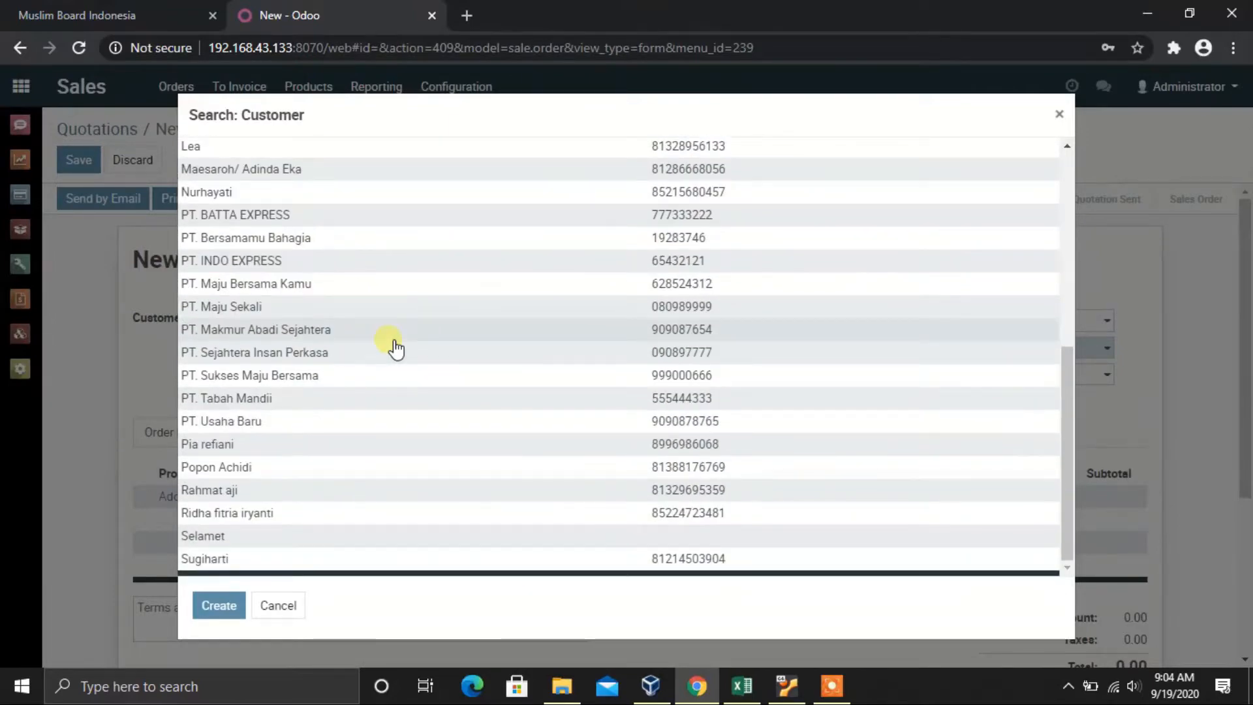
{"action": "left_click", "coordinate": [233, 423]}
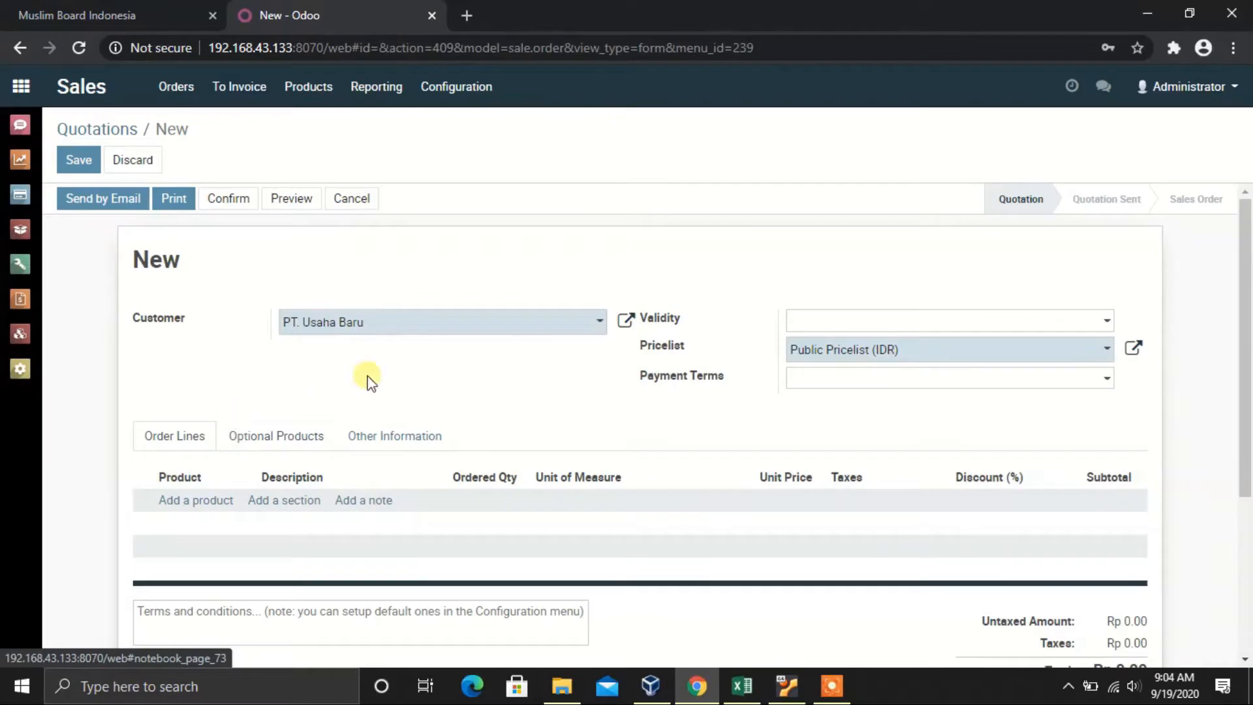
Step: Set the quotation's validity to 09/19/2020 and payment terms to Immediate Payment
{"action": "left_click", "coordinate": [896, 320]}
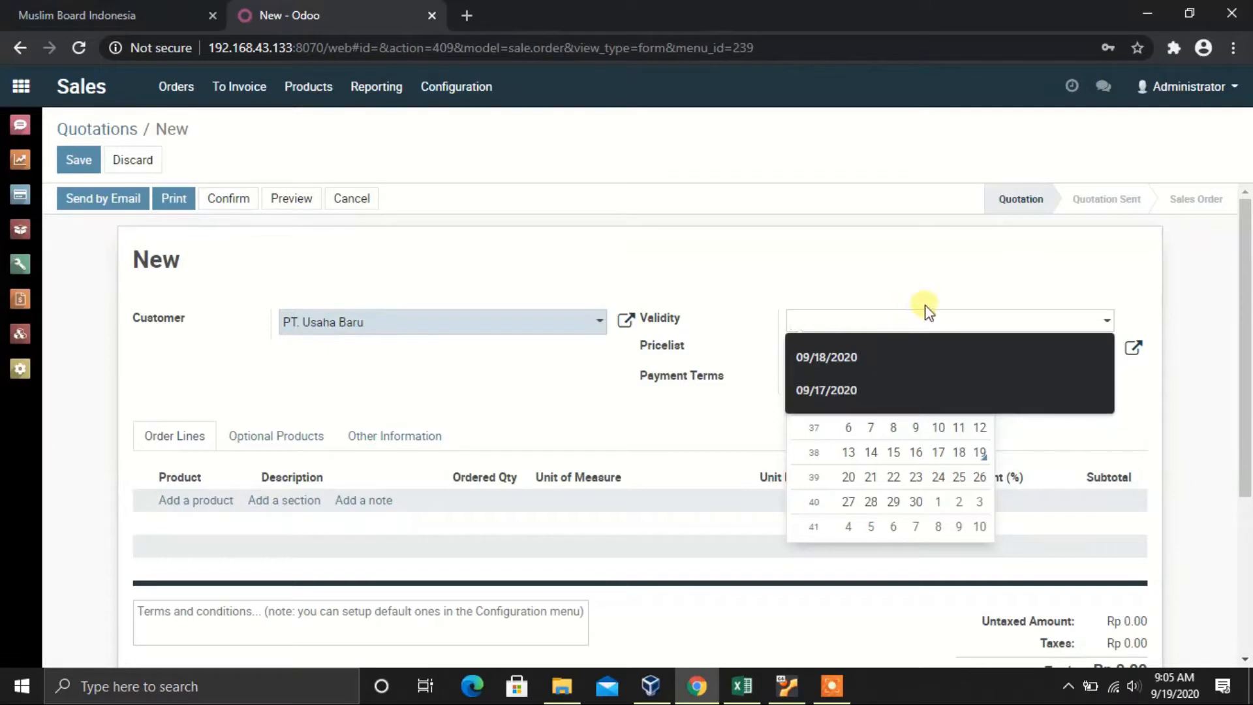
{"action": "left_click", "coordinate": [980, 453]}
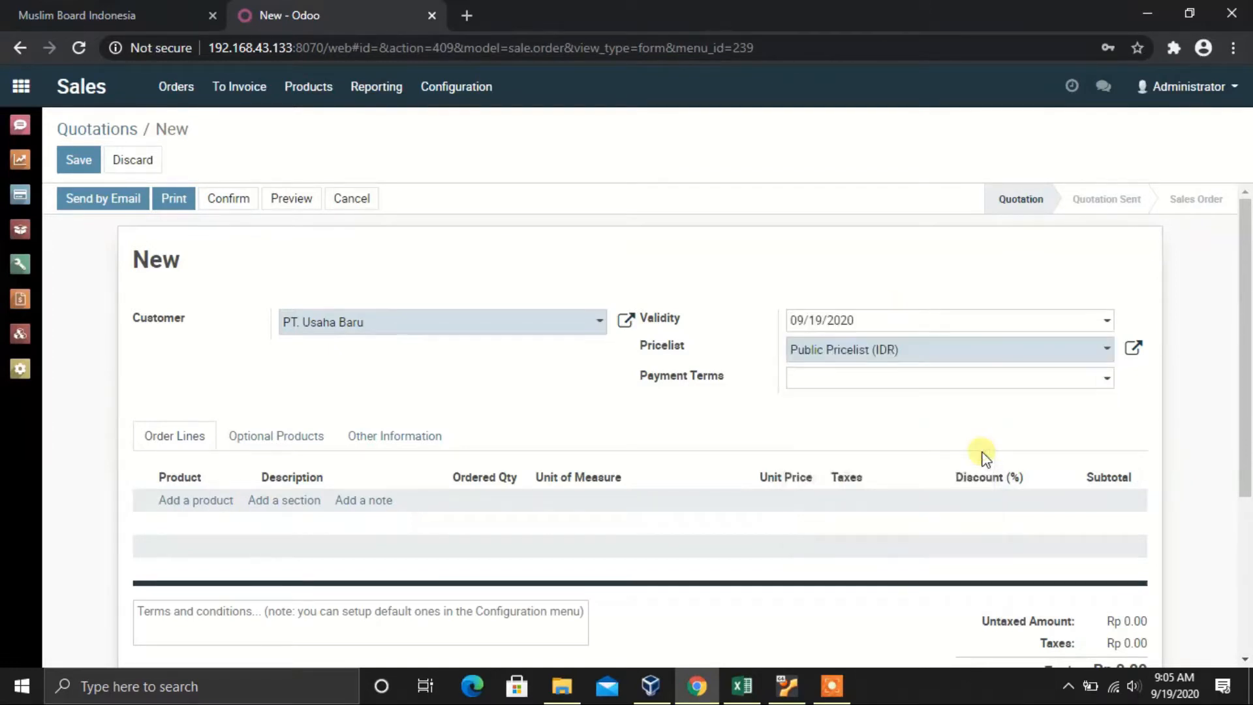
{"action": "left_click", "coordinate": [957, 380]}
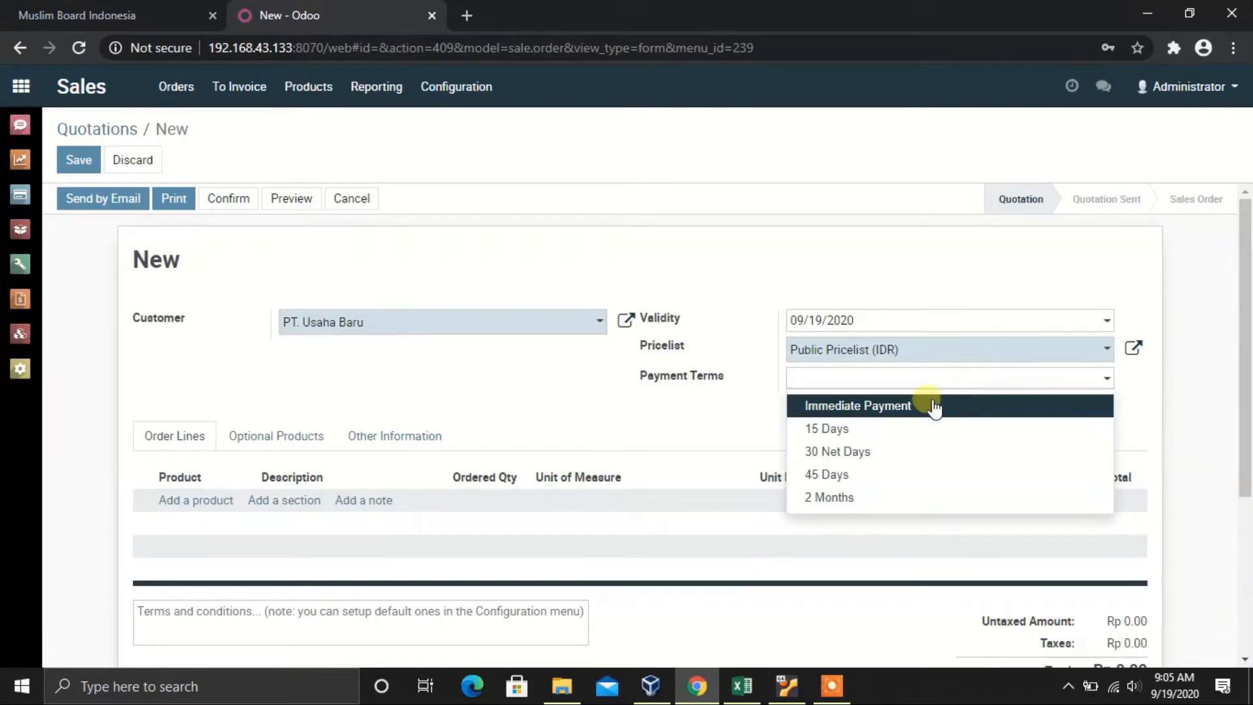
{"action": "left_click", "coordinate": [935, 406]}
{"action": "scroll", "coordinate": [605, 372], "scroll_direction": "down", "scroll_amount": 2}
{"action": "scroll", "coordinate": [605, 372], "scroll_direction": "down", "scroll_amount": 1}
{"action": "scroll", "coordinate": [609, 372], "scroll_direction": "up", "scroll_amount": 3}
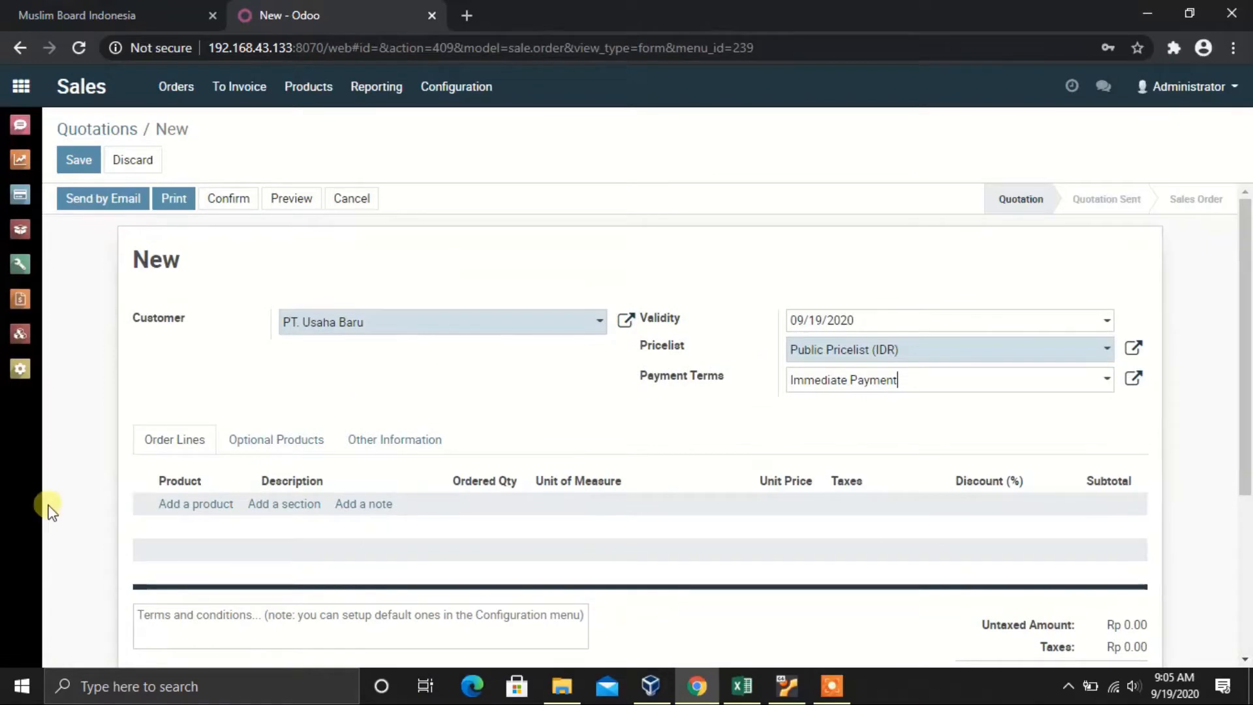
Step: Add 10 Pcs of [BJ-0011] KUNIR ASEM BOTOL at 2,951.82, leaving taxes empty (Rp 29,518.20)
{"action": "left_click", "coordinate": [194, 506]}
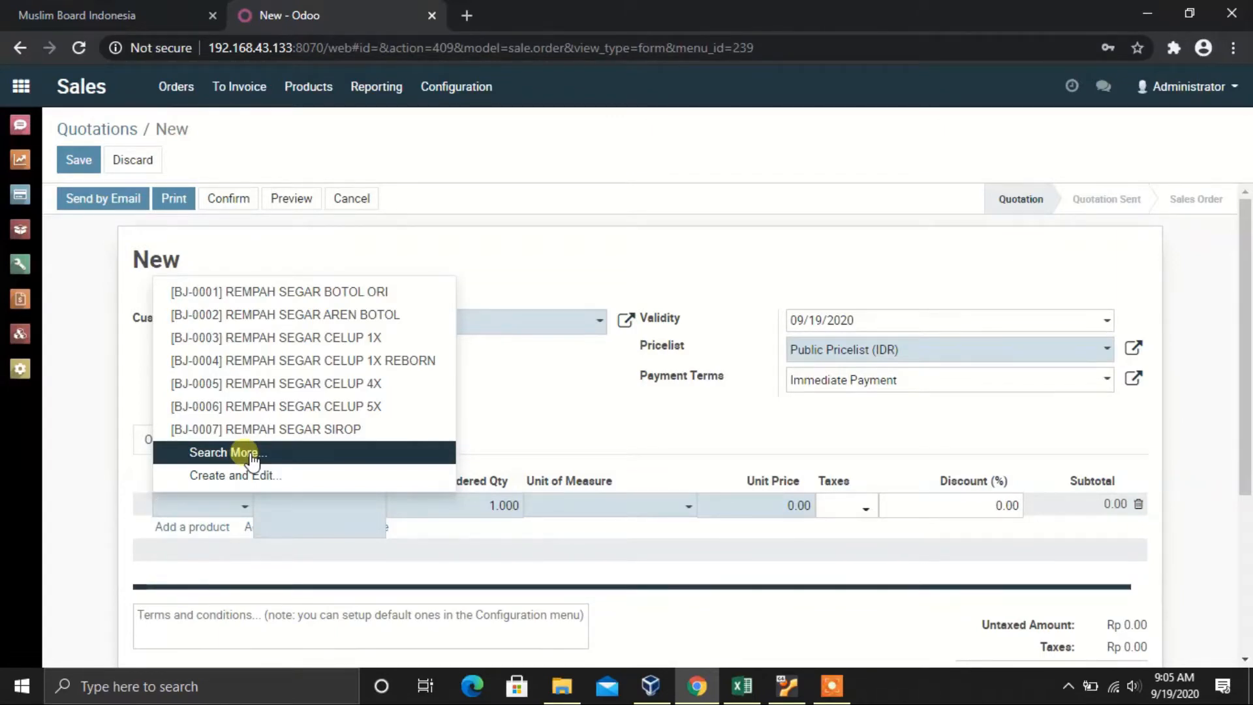
{"action": "type", "text": "botol"}
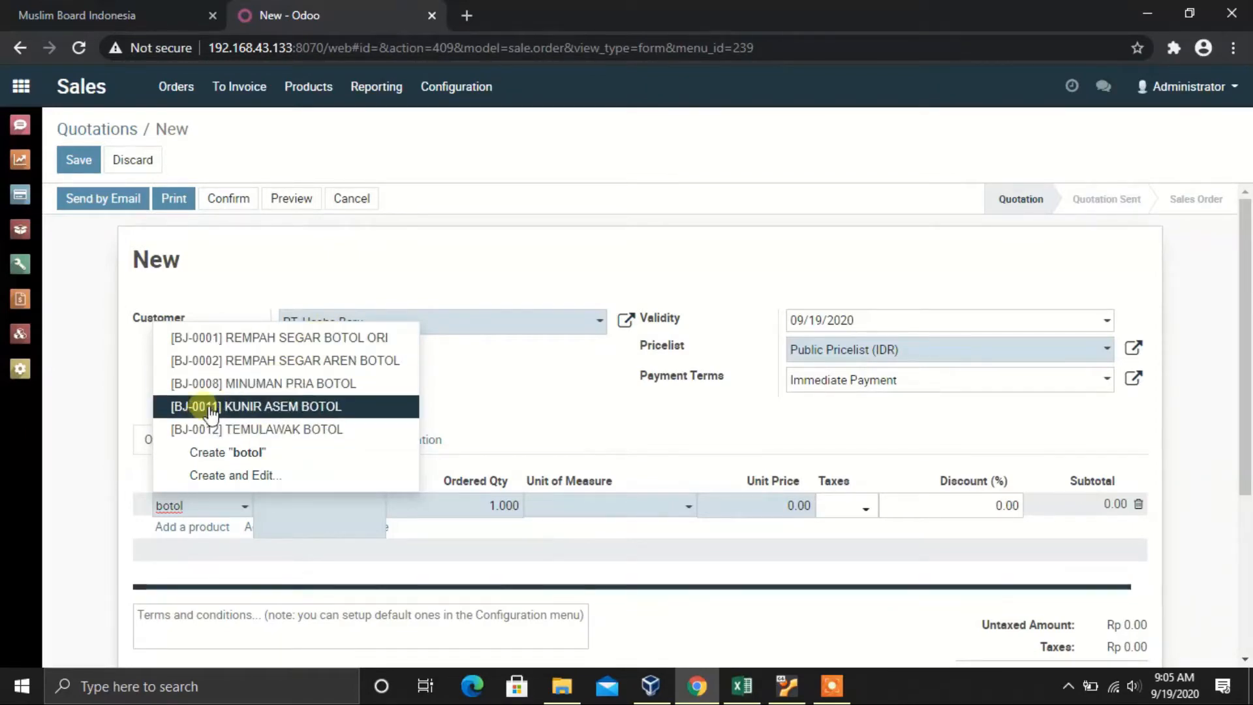
{"action": "left_click", "coordinate": [257, 407]}
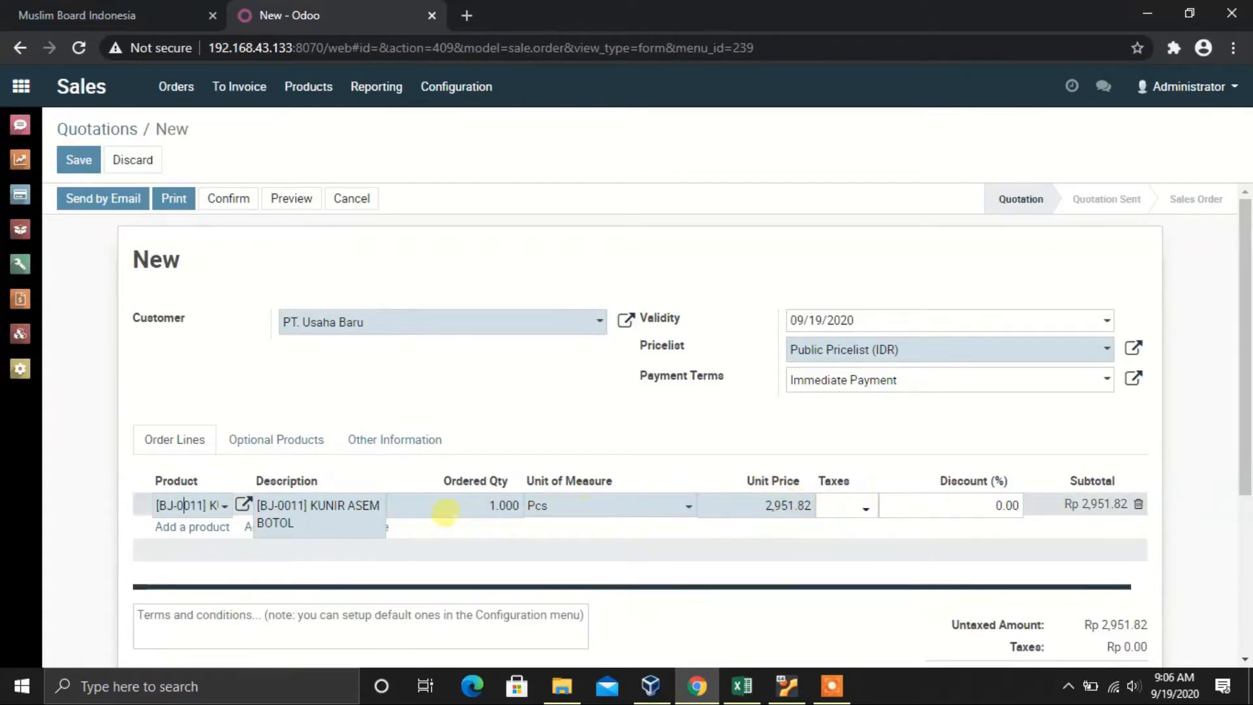
{"action": "left_click", "coordinate": [469, 505]}
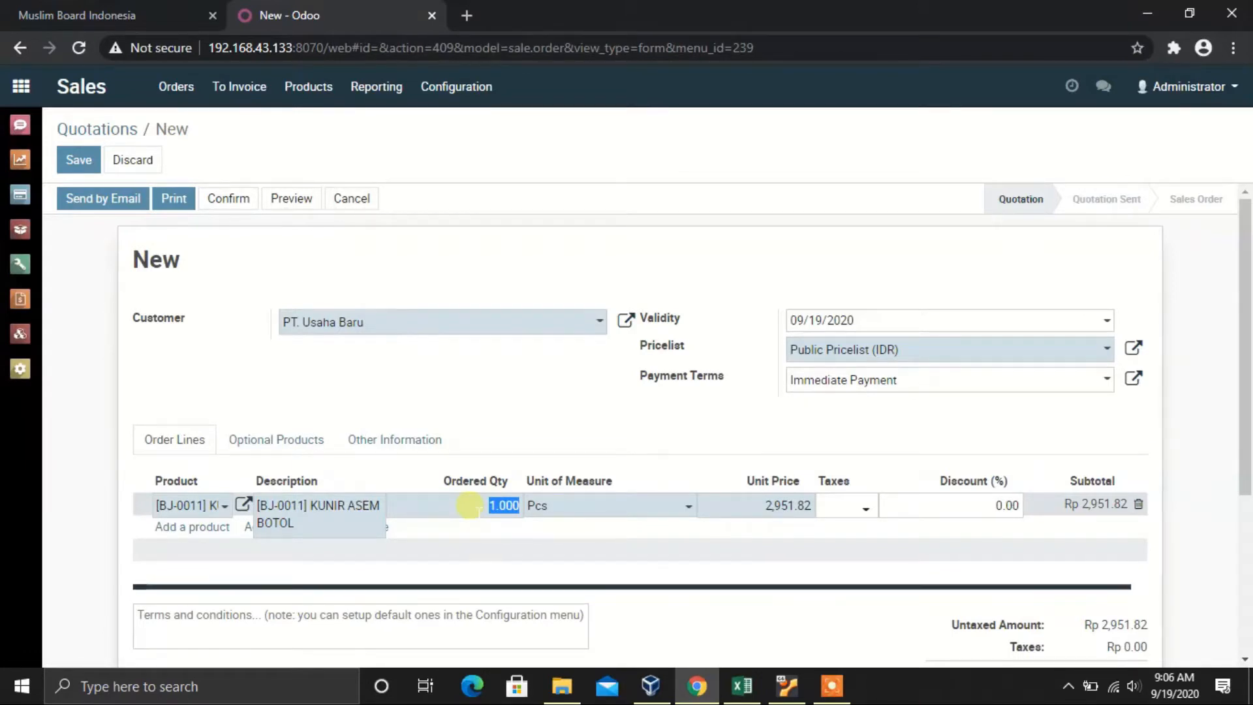
{"action": "type", "text": "10"}
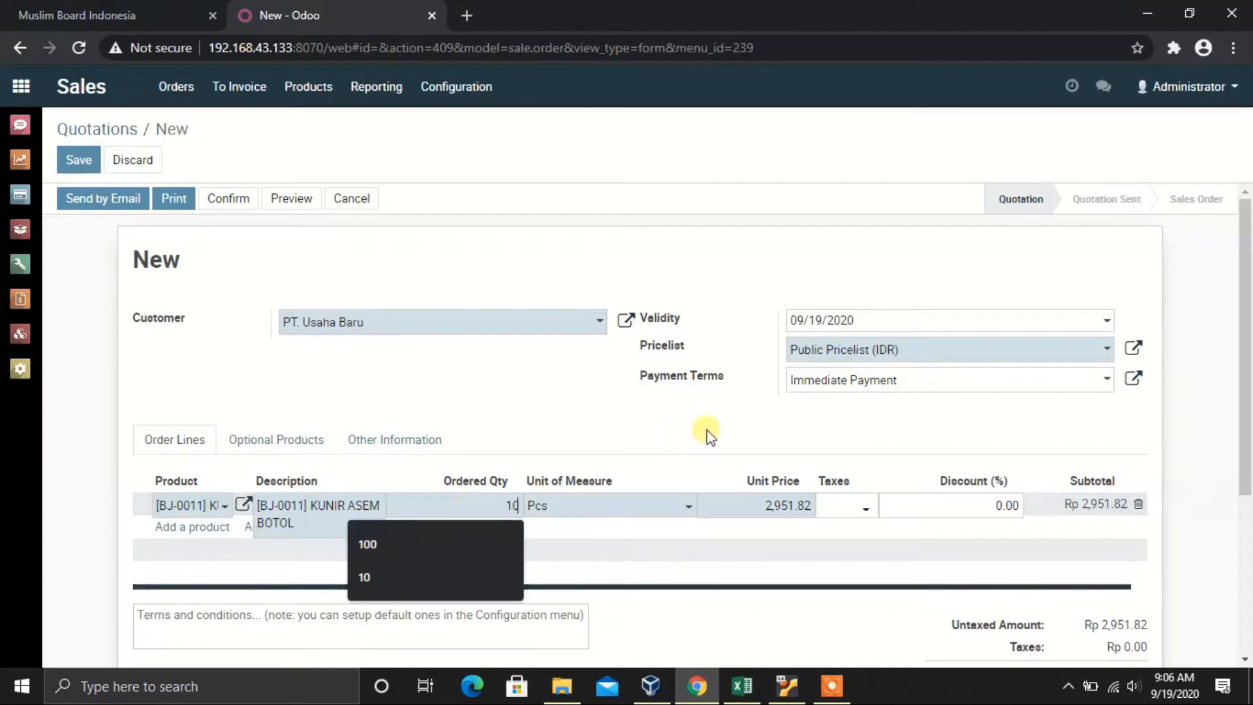
{"action": "left_click", "coordinate": [878, 446]}
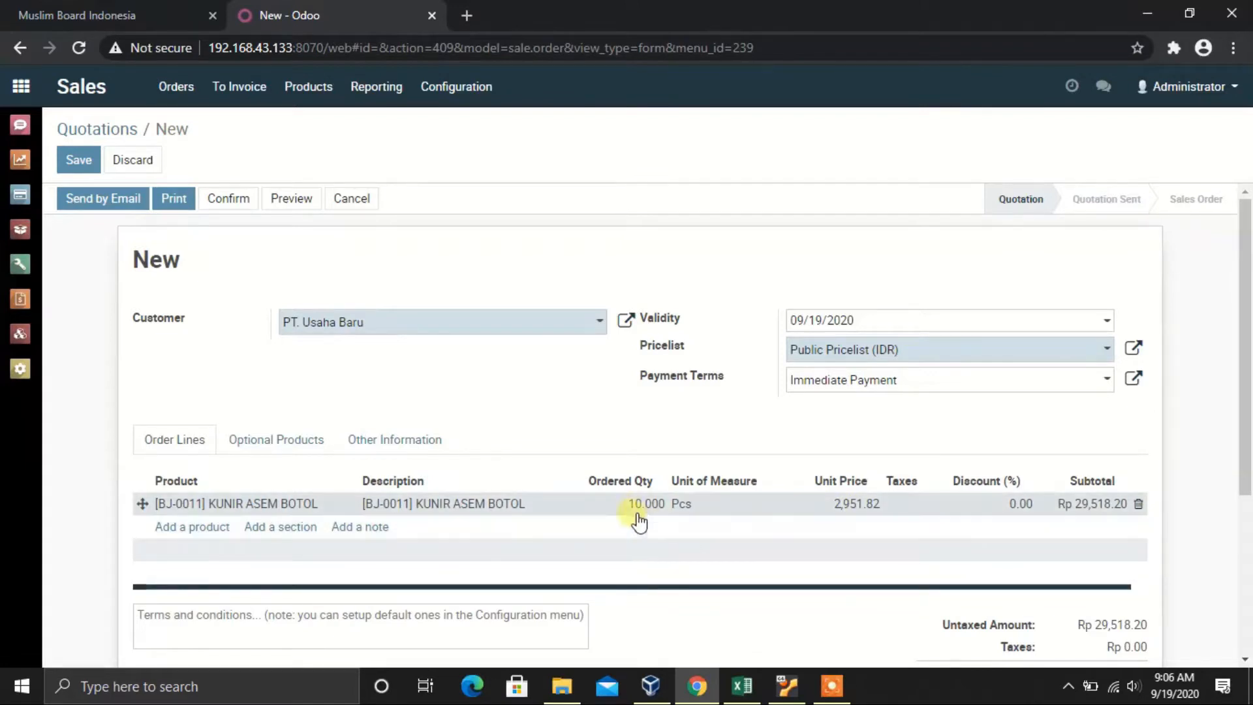
{"action": "left_click", "coordinate": [909, 506]}
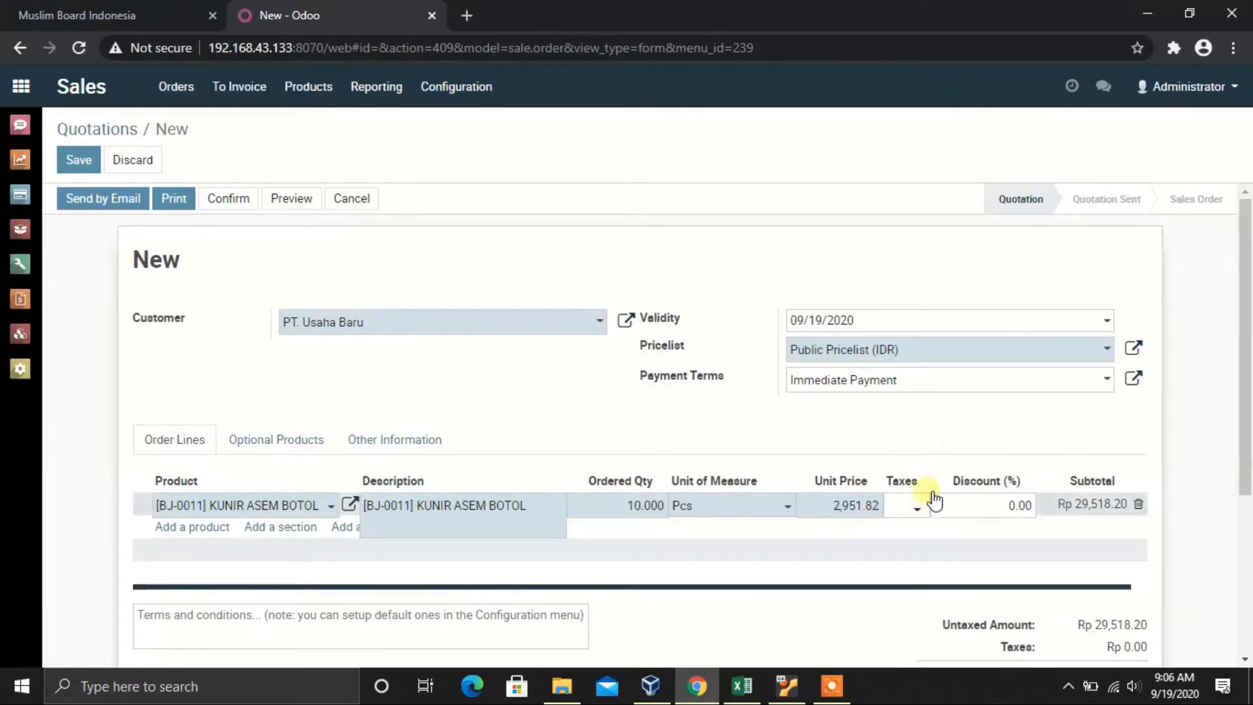
{"action": "left_click", "coordinate": [929, 432]}
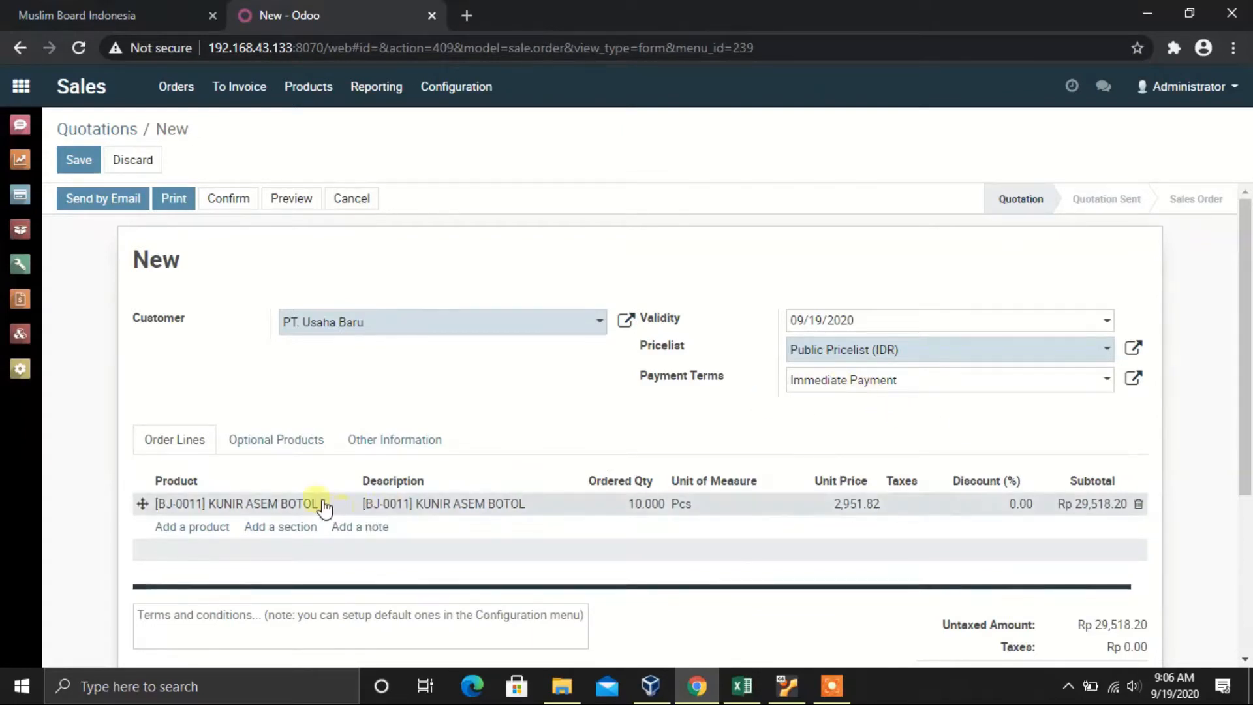
Step: Add 10 Pcs of [BJ-0015] SINGKONG SPA and save quotation SO001 at Rp 204,518.20 untaxed
{"action": "left_click", "coordinate": [174, 528]}
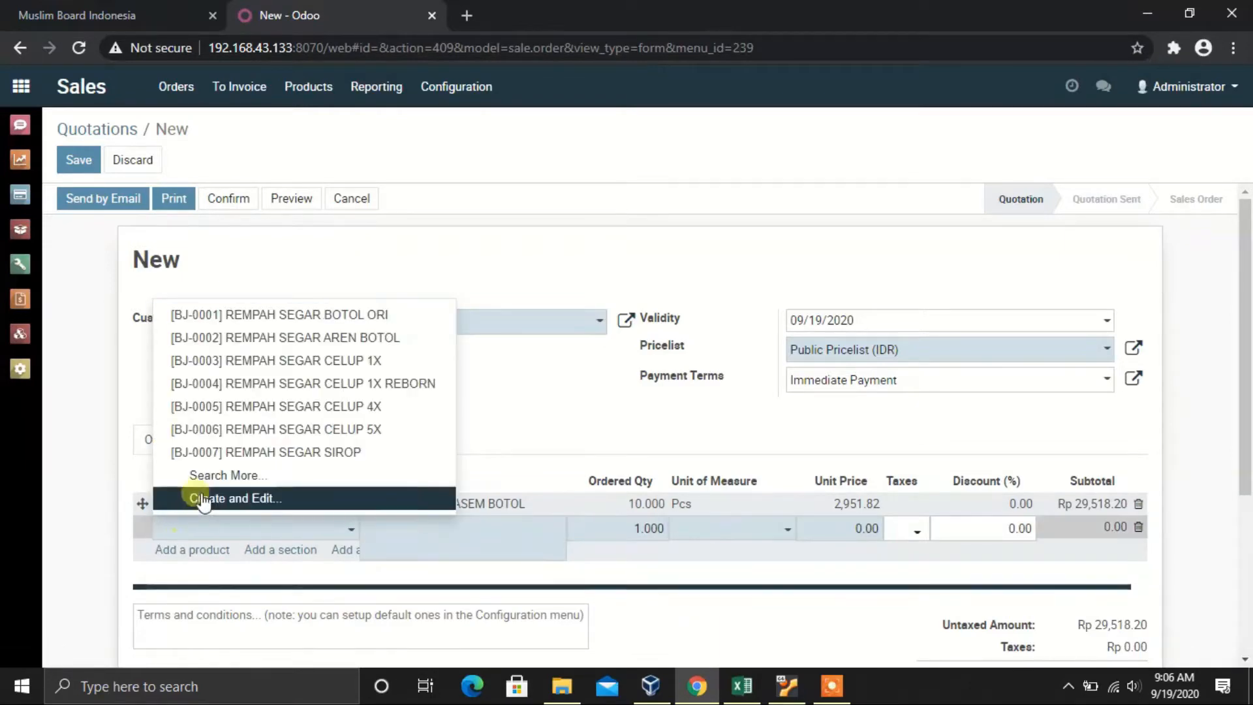
{"action": "left_click", "coordinate": [211, 481]}
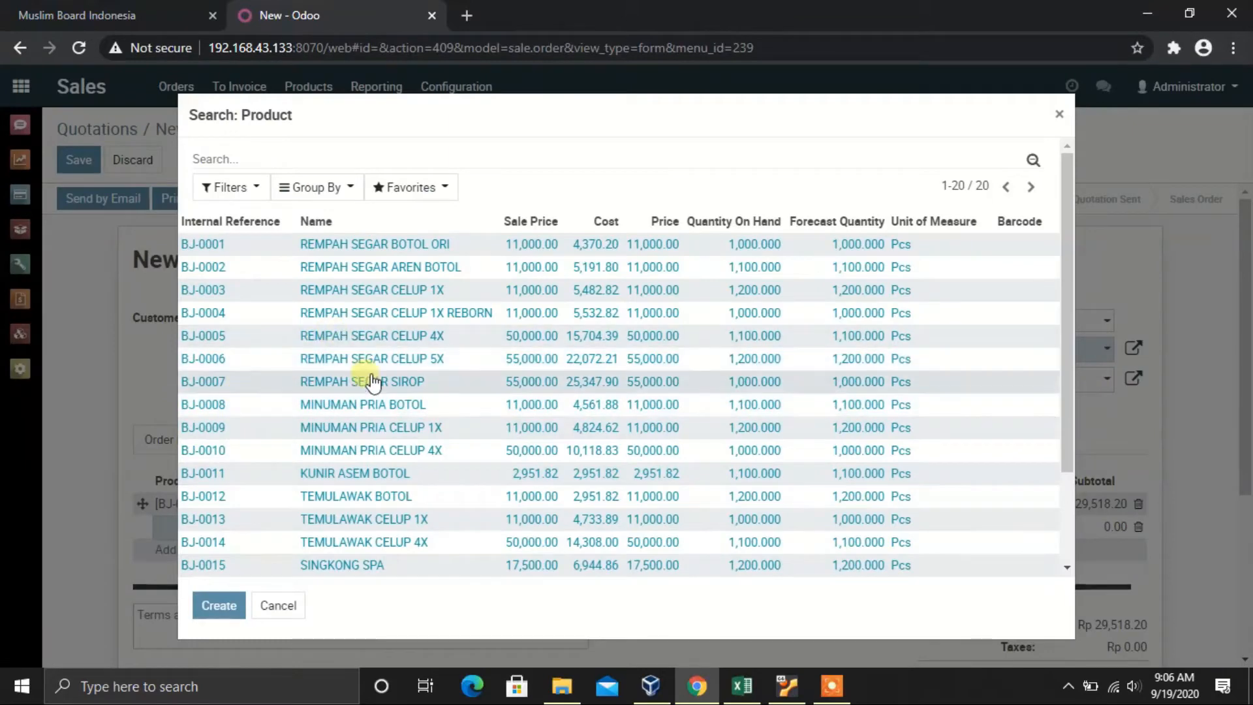
{"action": "scroll", "coordinate": [372, 382], "scroll_direction": "down", "scroll_amount": 2}
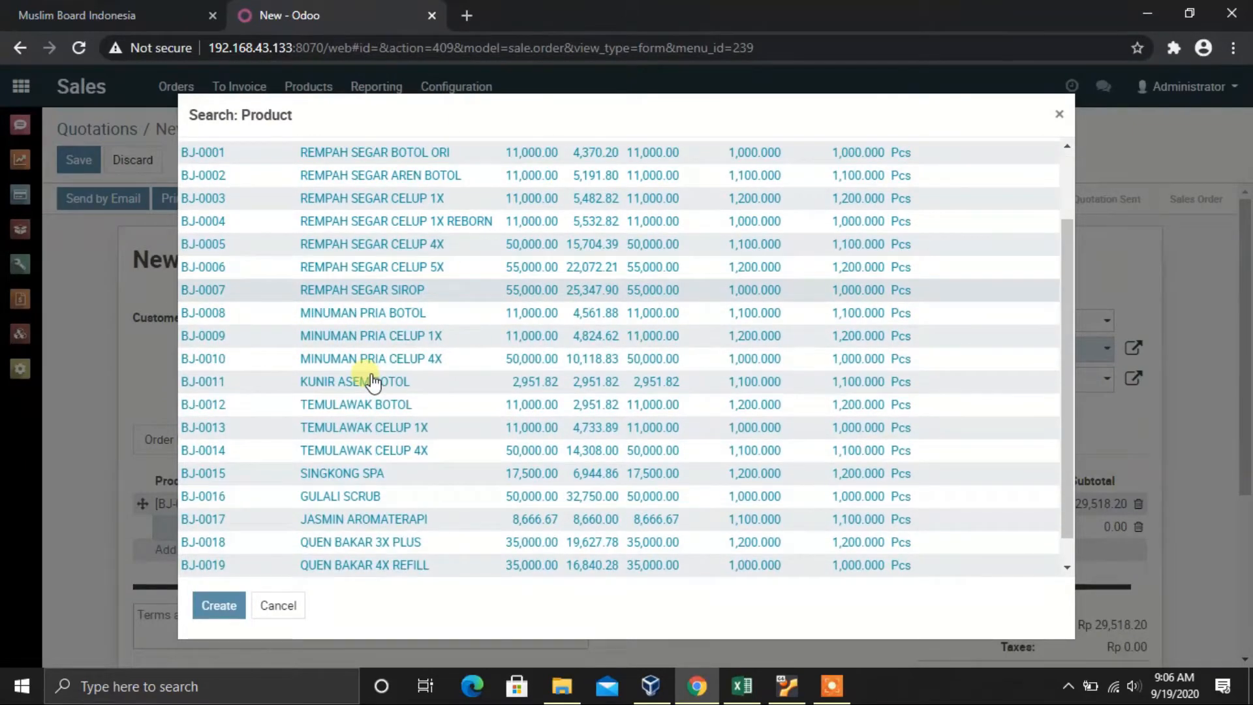
{"action": "left_click", "coordinate": [346, 480]}
{"action": "left_click", "coordinate": [620, 528]}
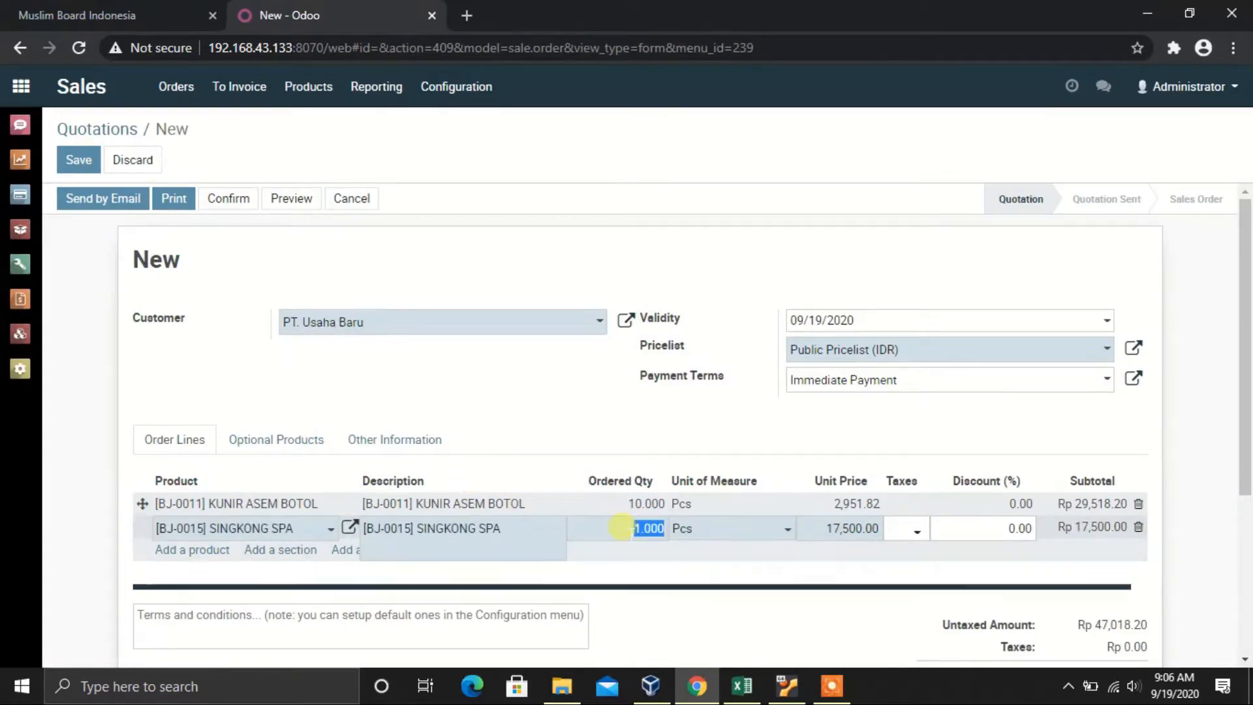
{"action": "type", "text": "1"}
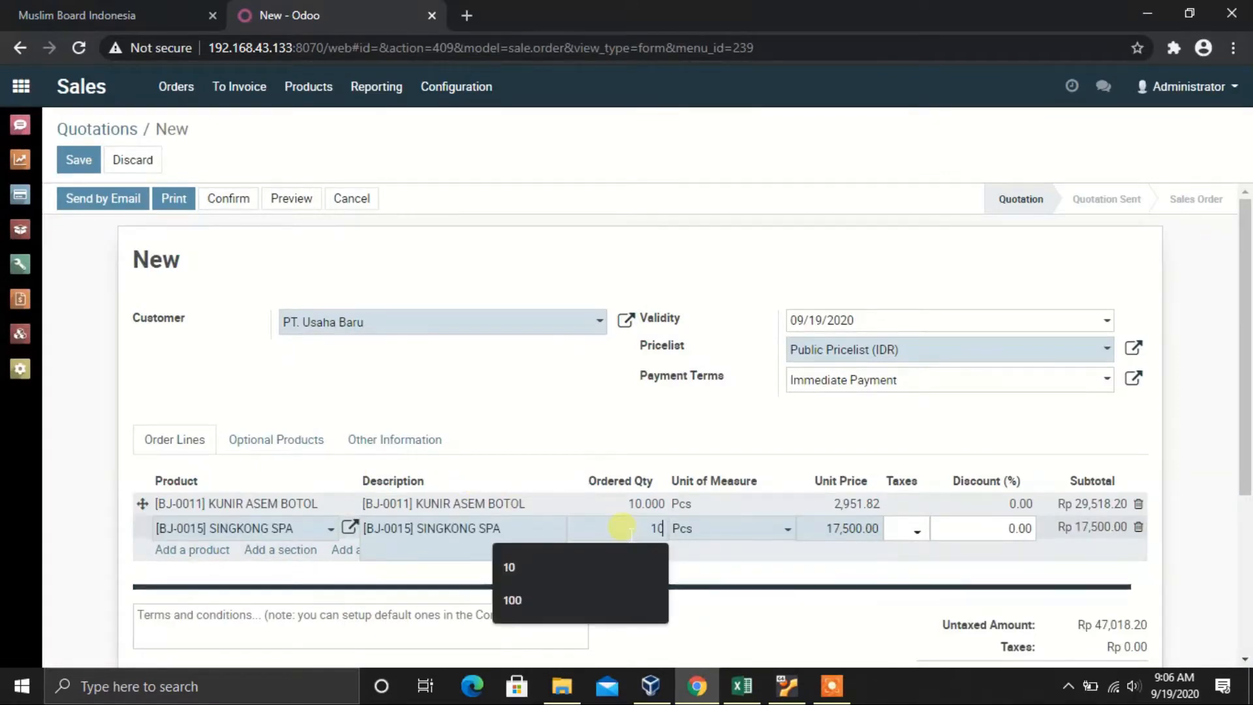
{"action": "type", "text": "0"}
{"action": "left_click", "coordinate": [648, 438]}
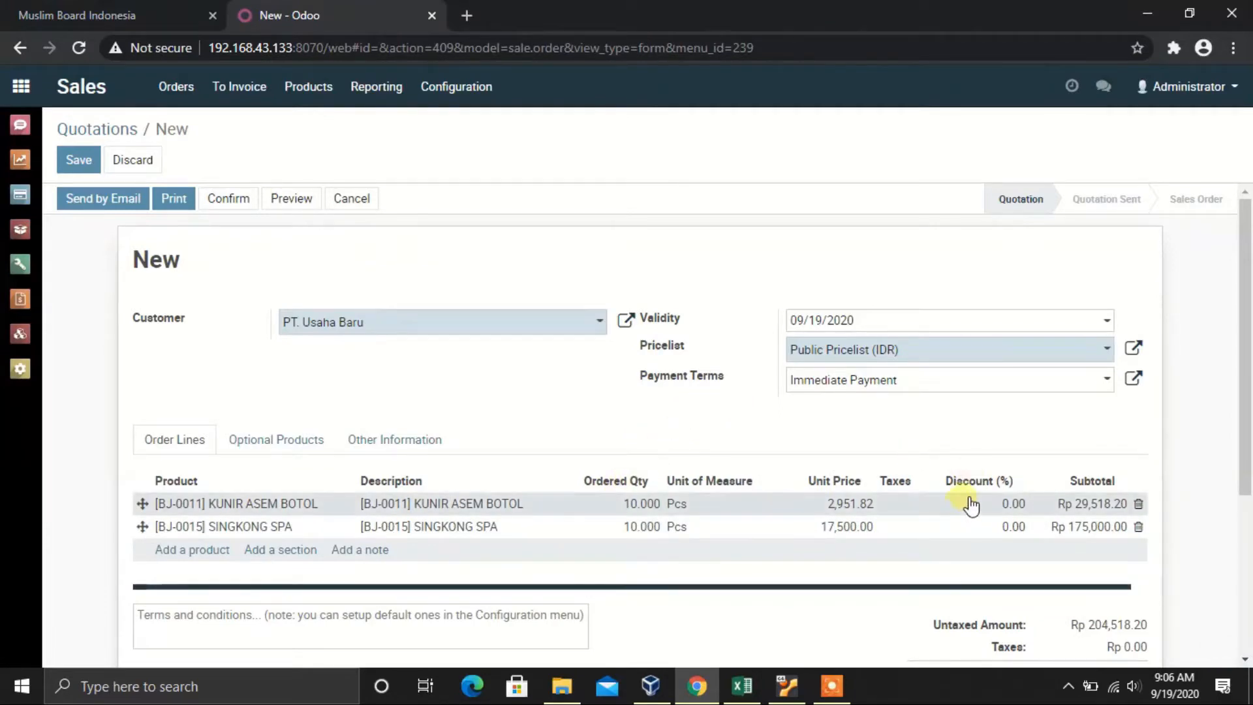
{"action": "scroll", "coordinate": [962, 500], "scroll_direction": "down", "scroll_amount": 1}
{"action": "scroll", "coordinate": [965, 500], "scroll_direction": "up", "scroll_amount": 1}
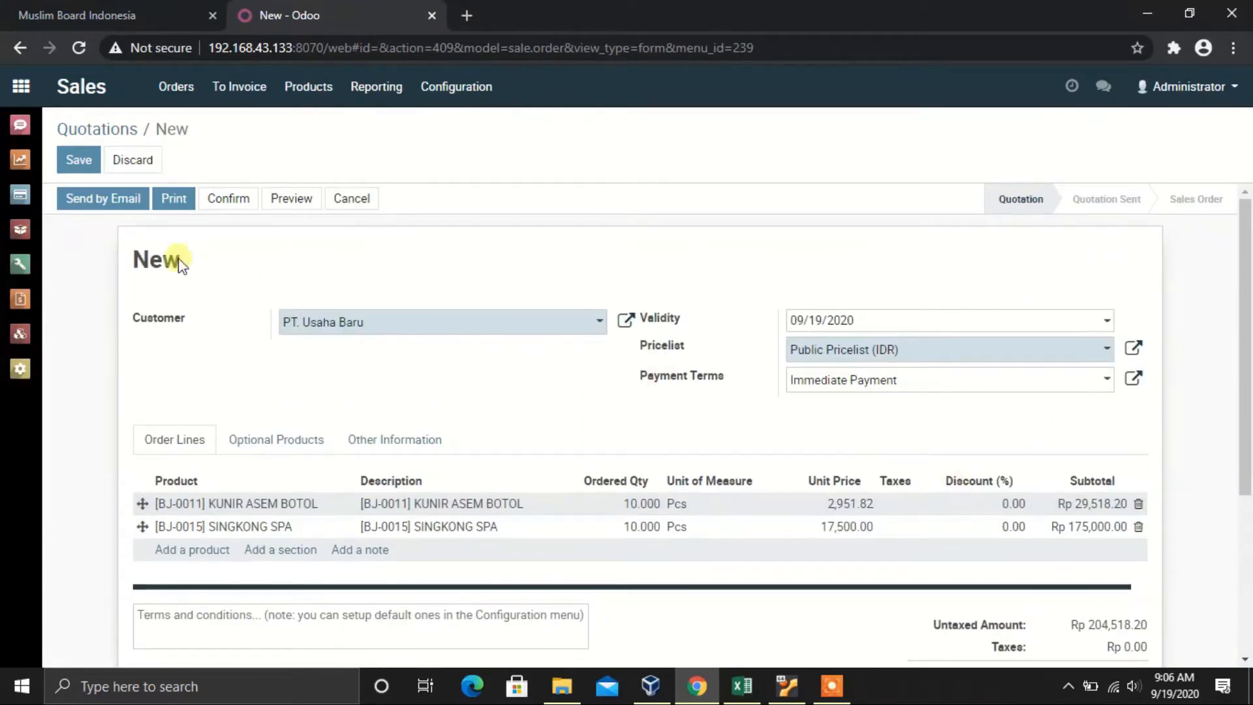
{"action": "left_click", "coordinate": [78, 157]}
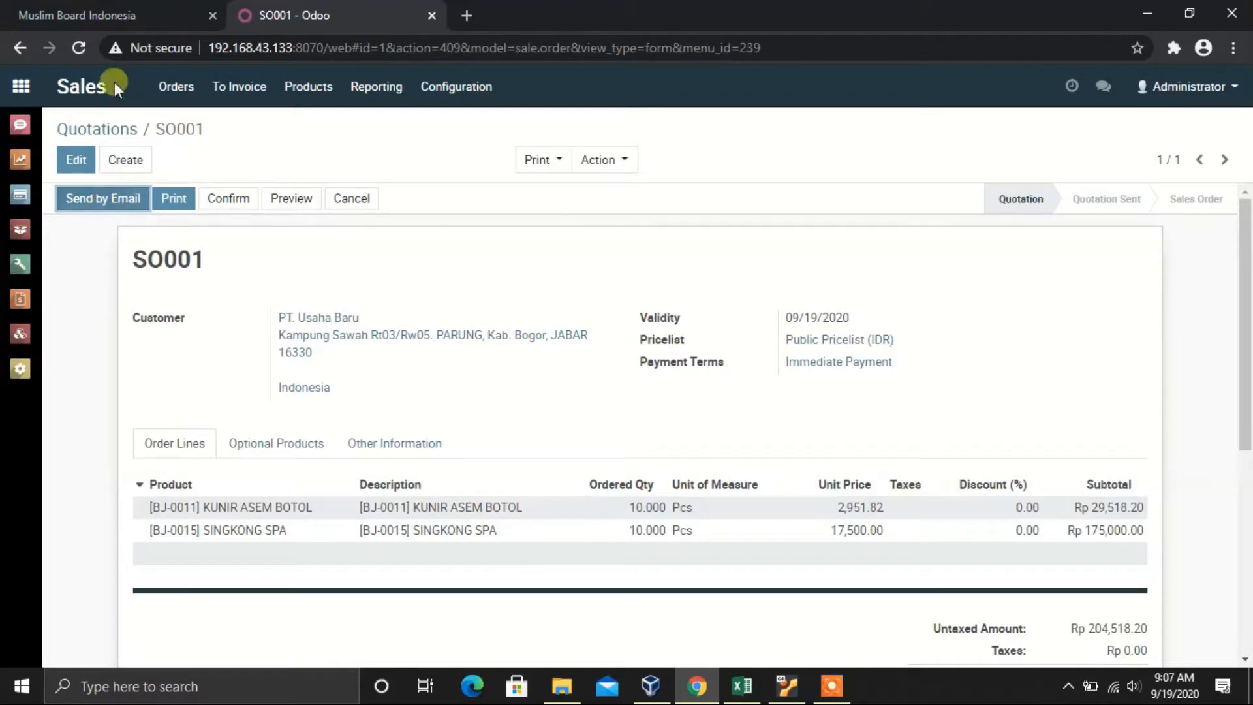
Step: Start e-mailing SO001 and save the customer's e-mail address in the PT. Usaha Baru contact popup
{"action": "left_click", "coordinate": [99, 200]}
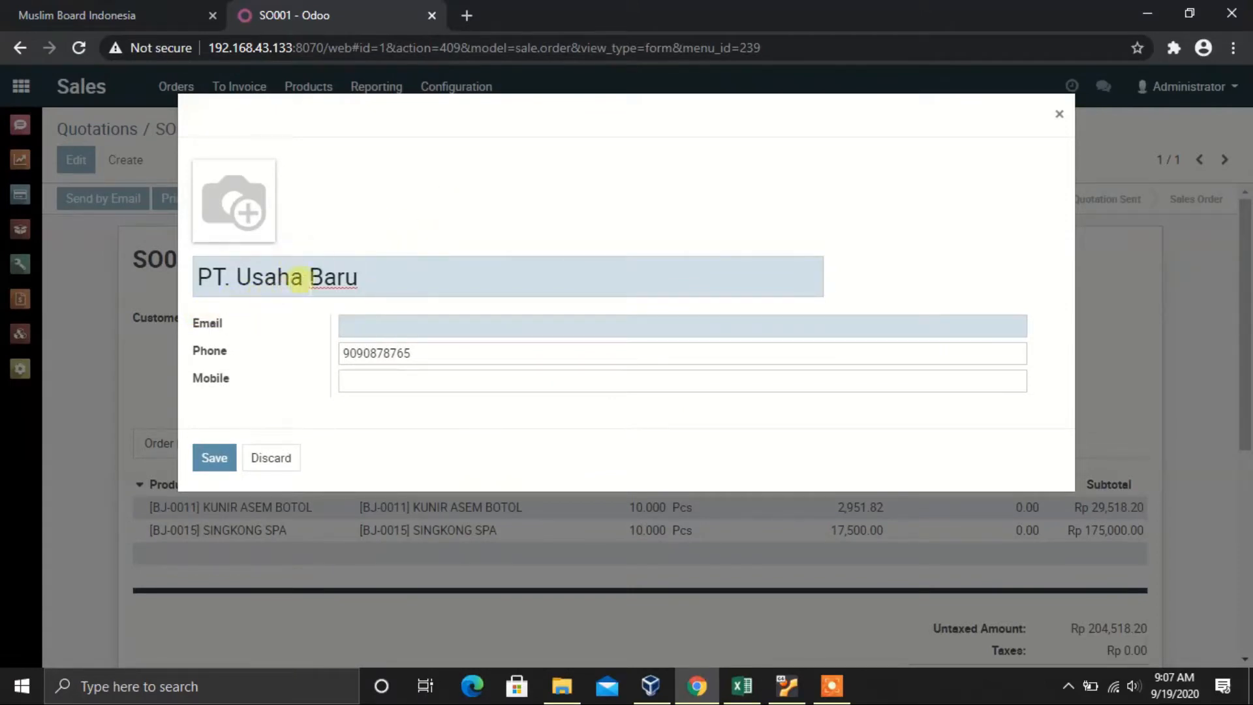
{"action": "left_click", "coordinate": [372, 321]}
{"action": "left_click", "coordinate": [516, 221]}
{"action": "left_click", "coordinate": [418, 324]}
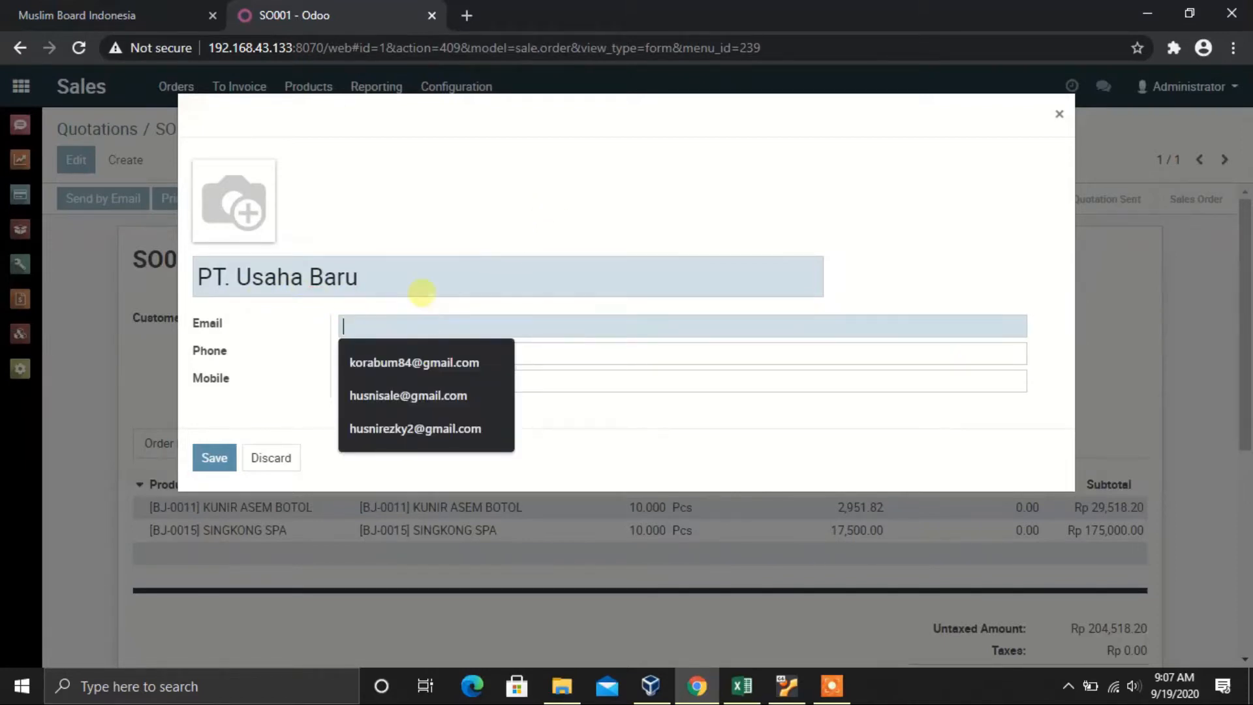
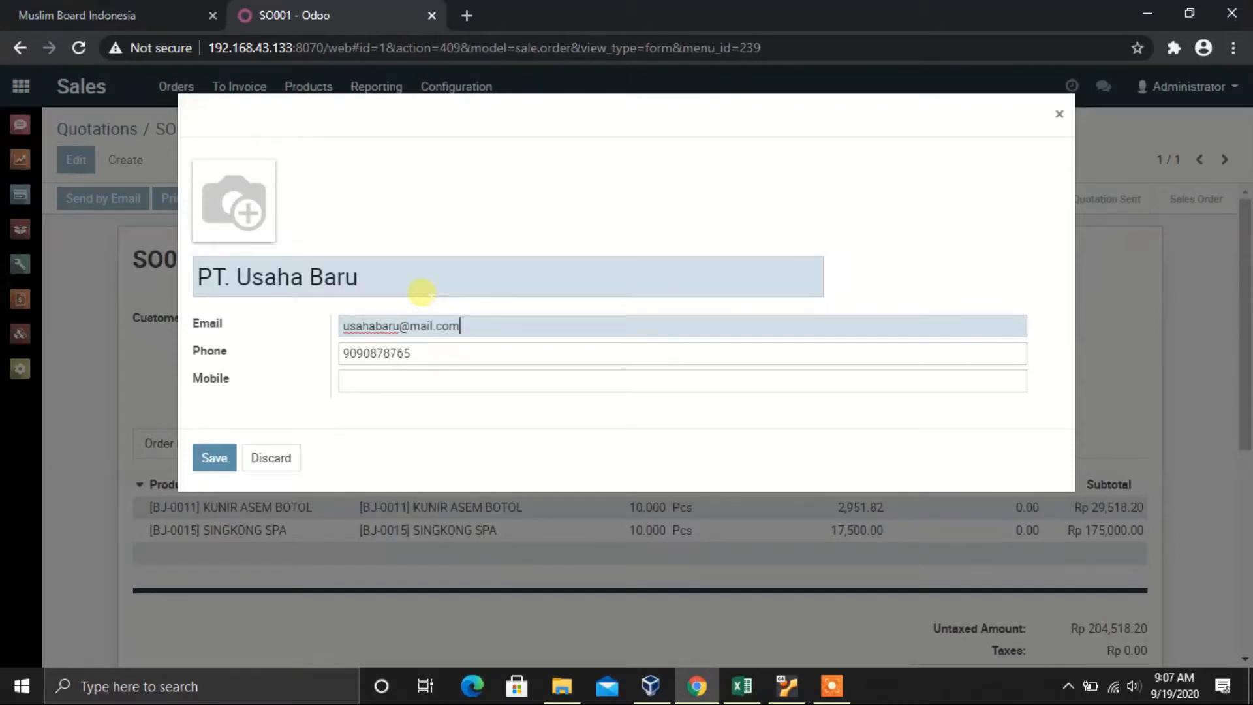
{"action": "left_click", "coordinate": [224, 458]}
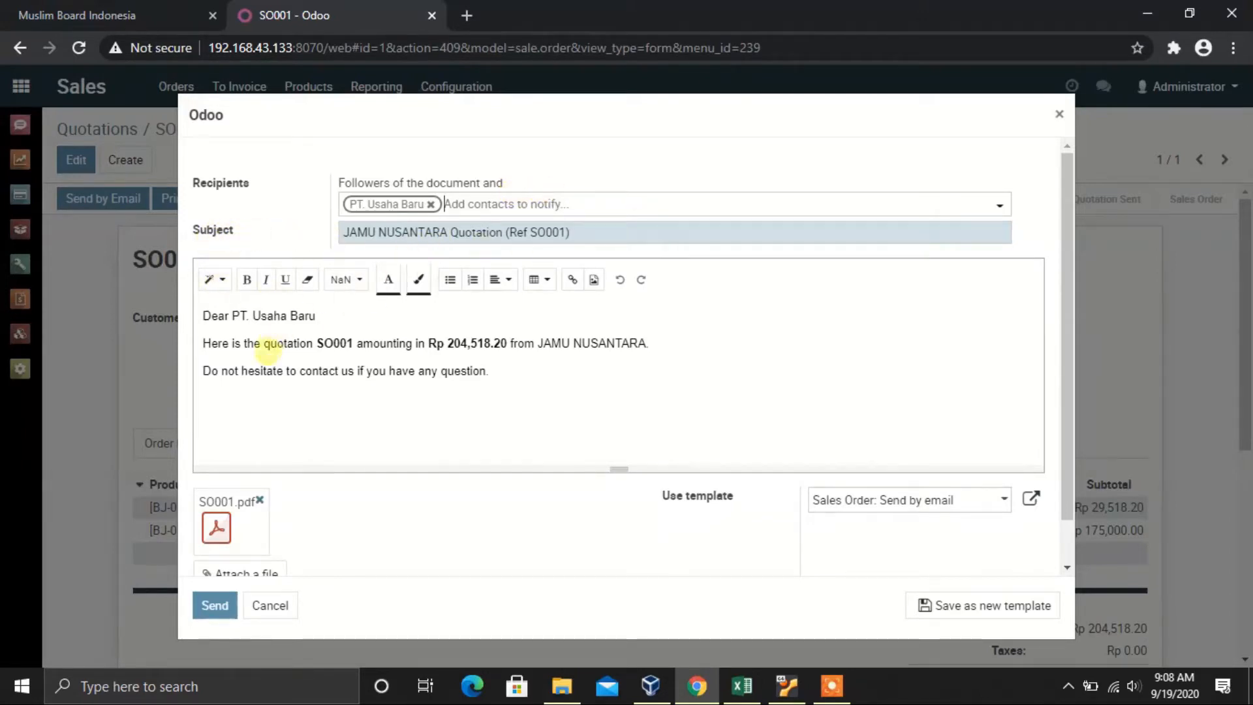
Step: Close the SO001 e-mail with 'hormat saya' and the sender's name, then send it
{"action": "left_click", "coordinate": [327, 313]}
{"action": "left_click", "coordinate": [196, 345]}
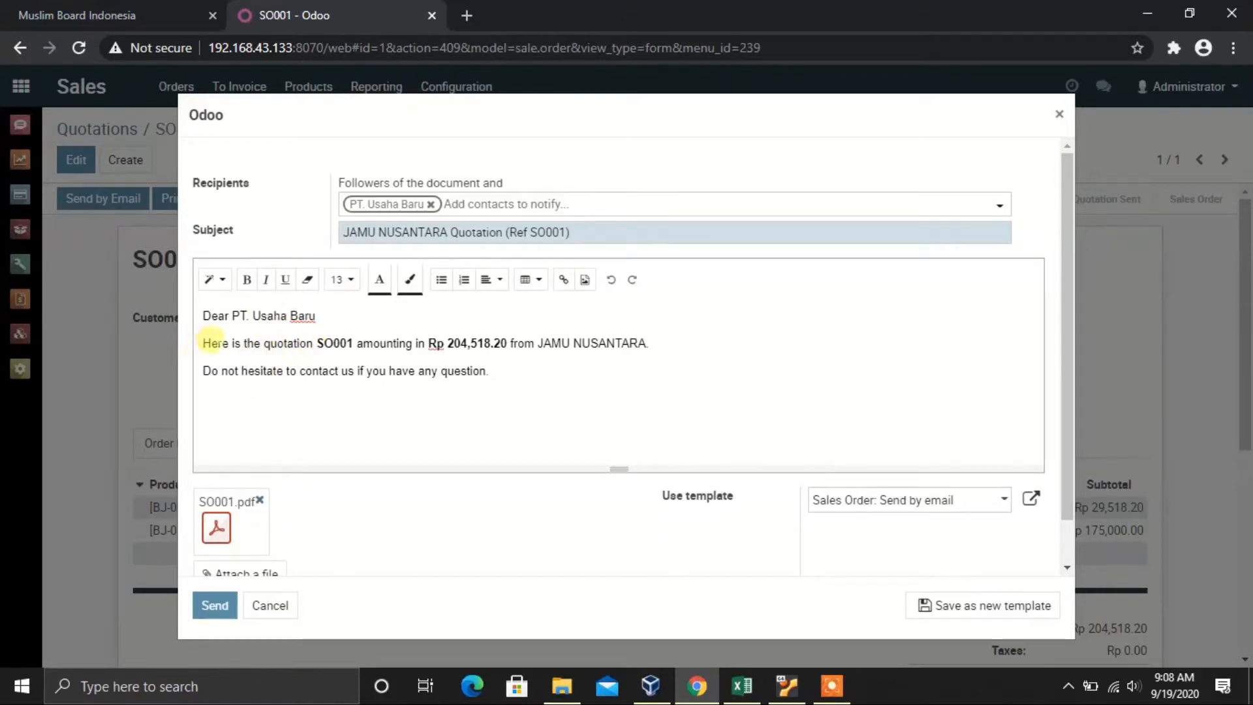
{"action": "left_click", "coordinate": [218, 332]}
{"action": "left_click", "coordinate": [510, 384]}
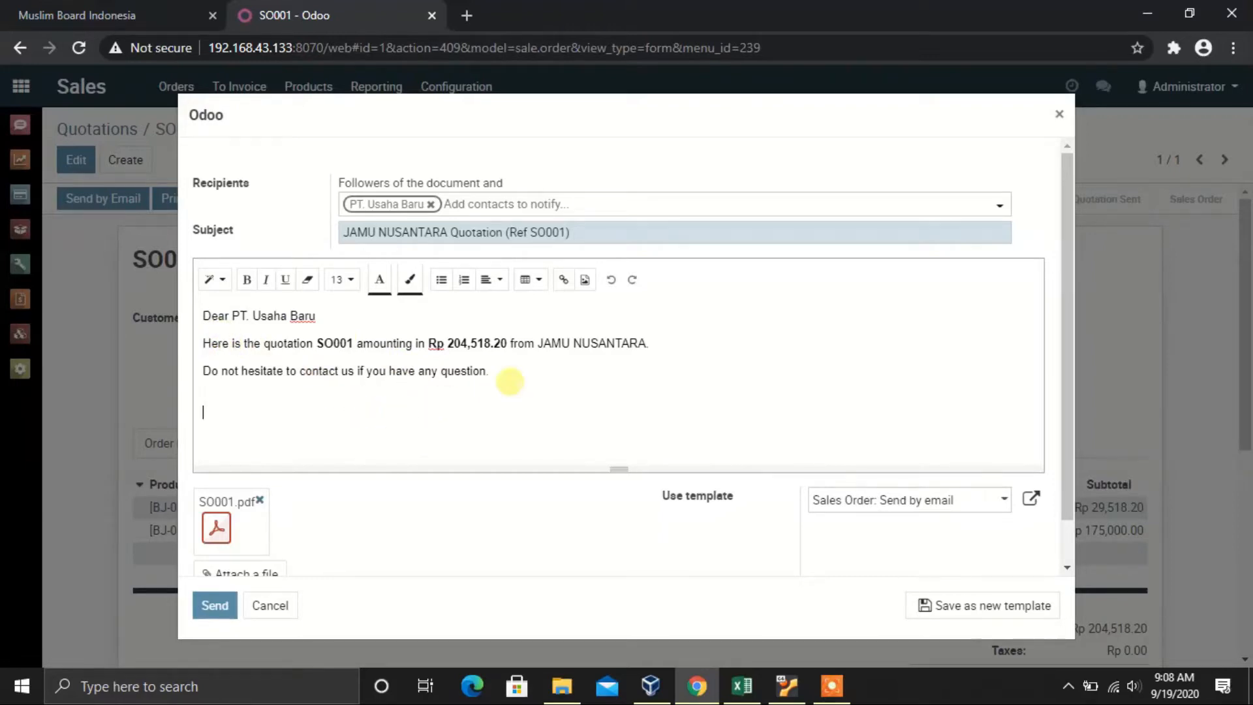
{"action": "type", "text": "hormat saya"}
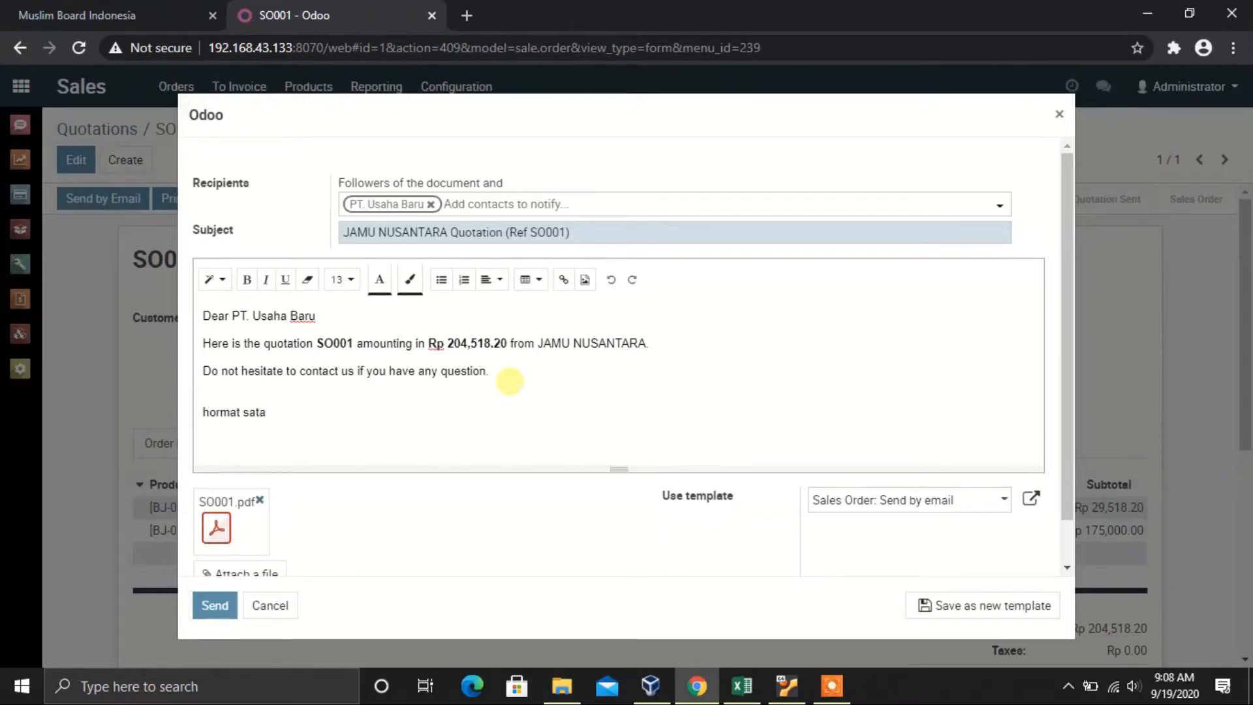
{"action": "key", "text": "Return"}
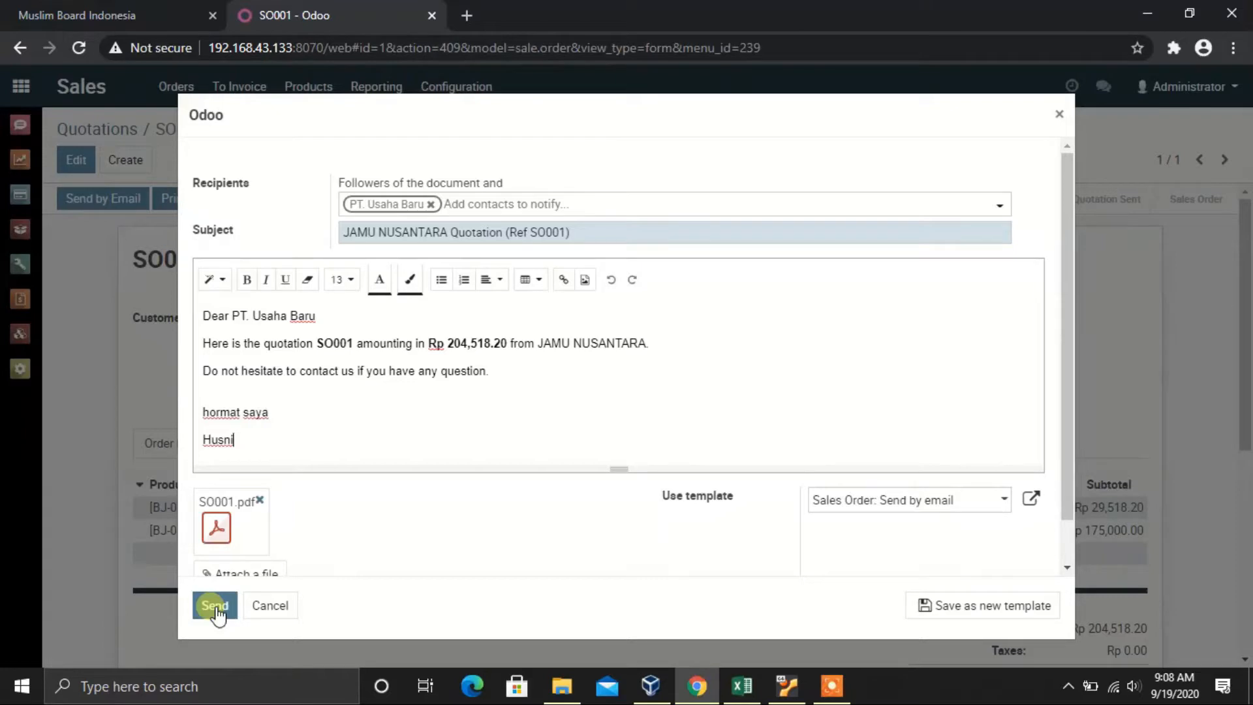
{"action": "left_click", "coordinate": [216, 606]}
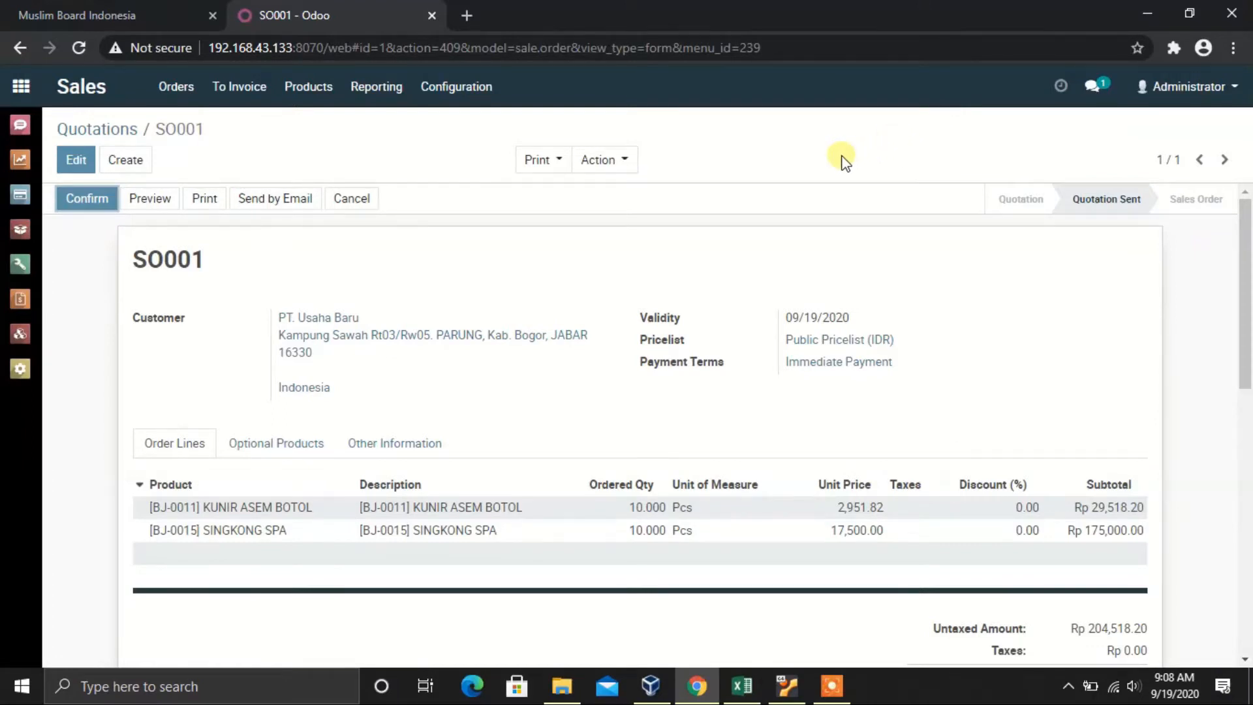
Step: Read the Sale Order notification about the e-mail sending error in the messages list
{"action": "left_click", "coordinate": [1093, 87]}
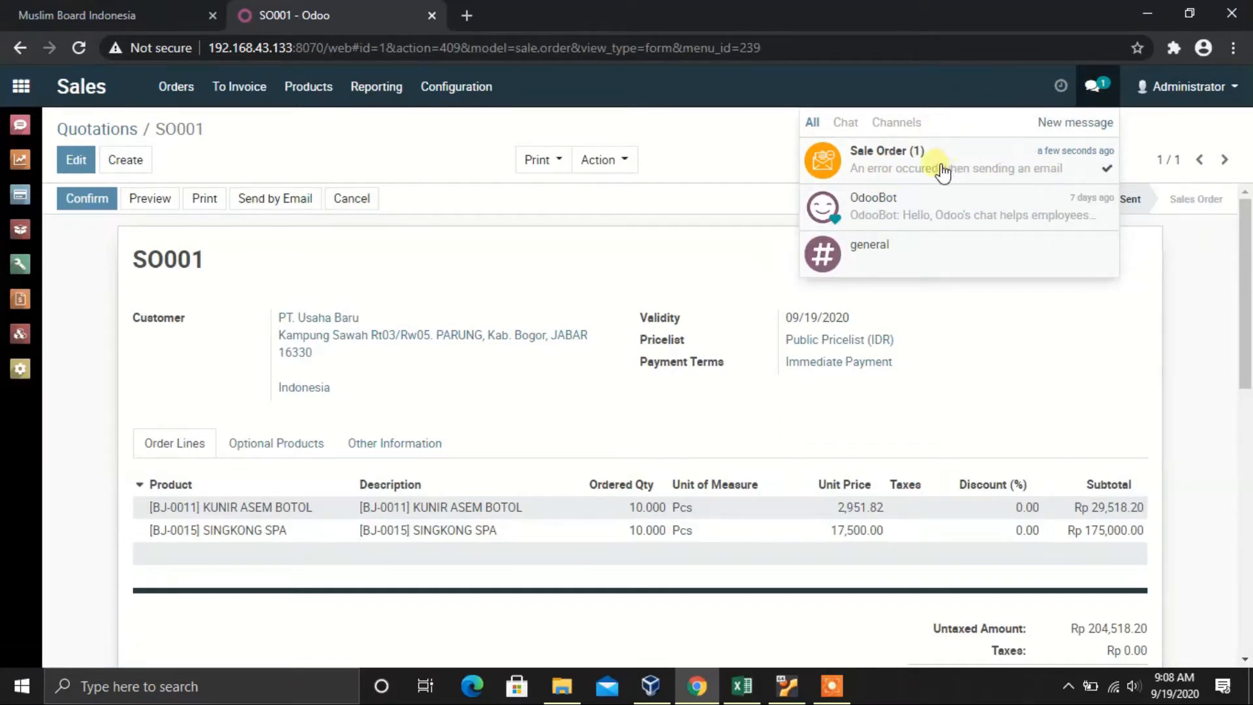
{"action": "left_click", "coordinate": [1109, 94]}
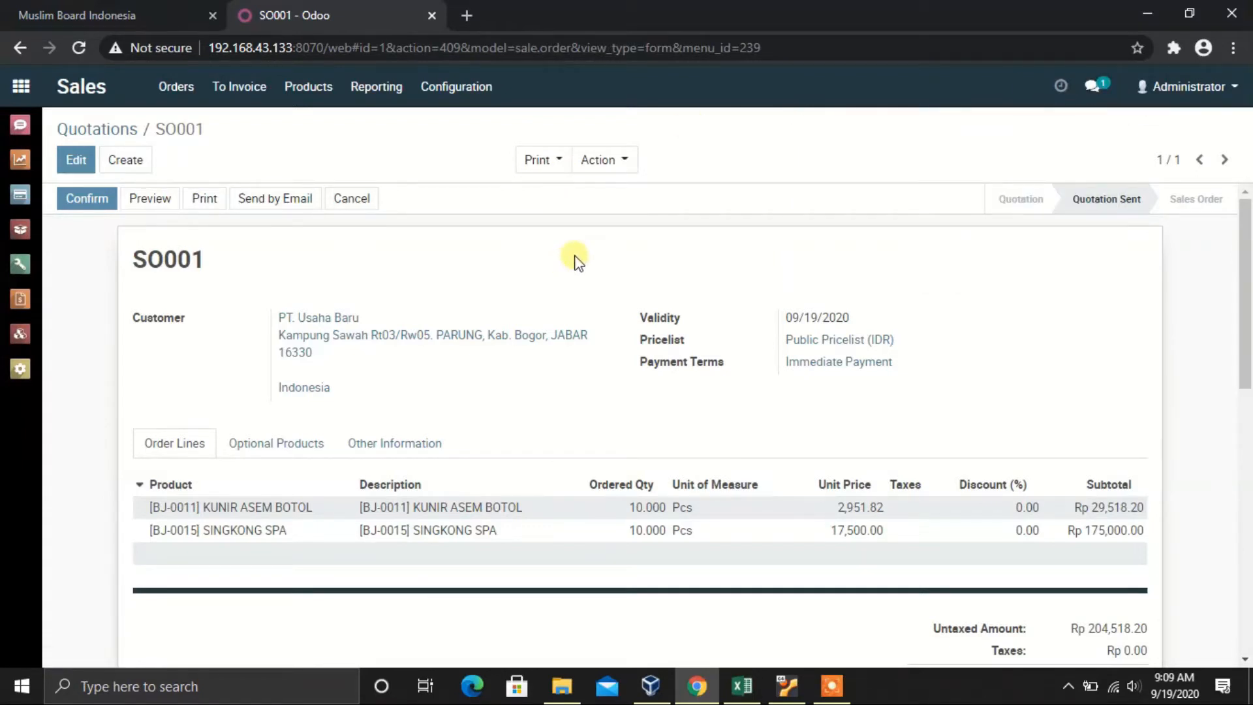
Step: Print the Quotation / Order report, downloading Quotation - SO001.pdf
{"action": "left_click", "coordinate": [563, 171]}
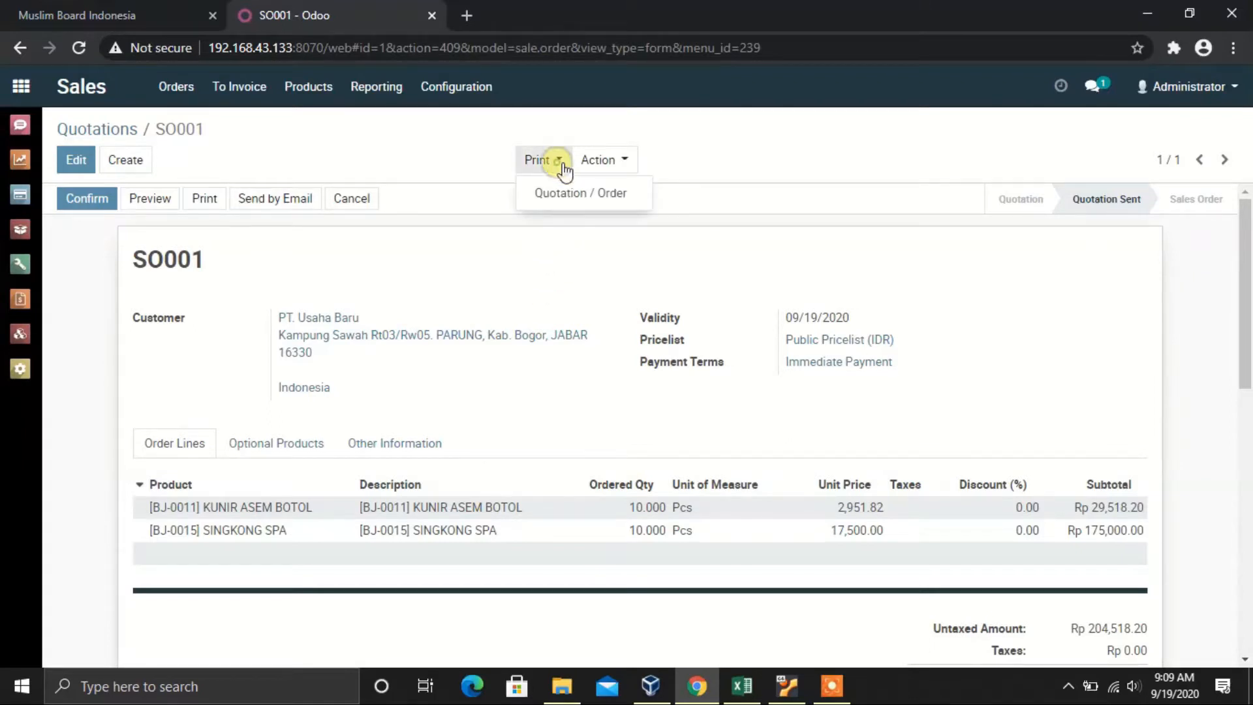
{"action": "left_click", "coordinate": [675, 124]}
{"action": "left_click", "coordinate": [599, 168]}
{"action": "left_click", "coordinate": [769, 163]}
{"action": "left_click", "coordinate": [552, 168]}
{"action": "left_click", "coordinate": [559, 194]}
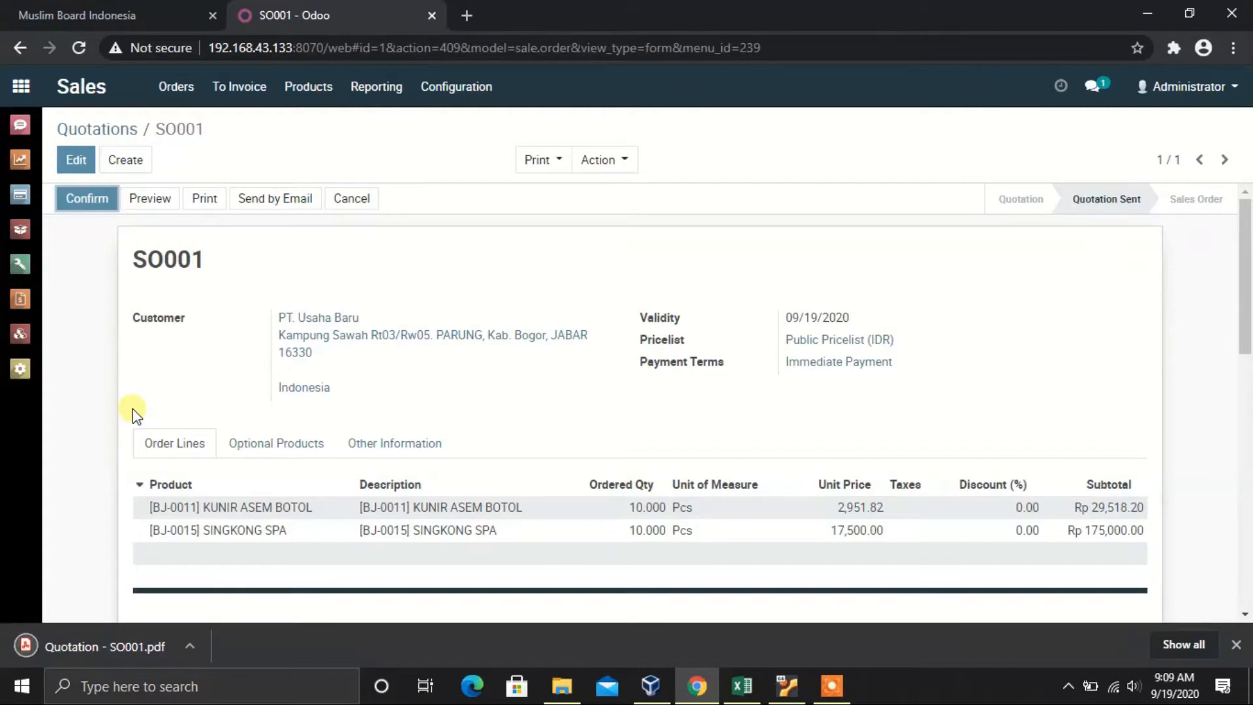
{"action": "left_click", "coordinate": [91, 648]}
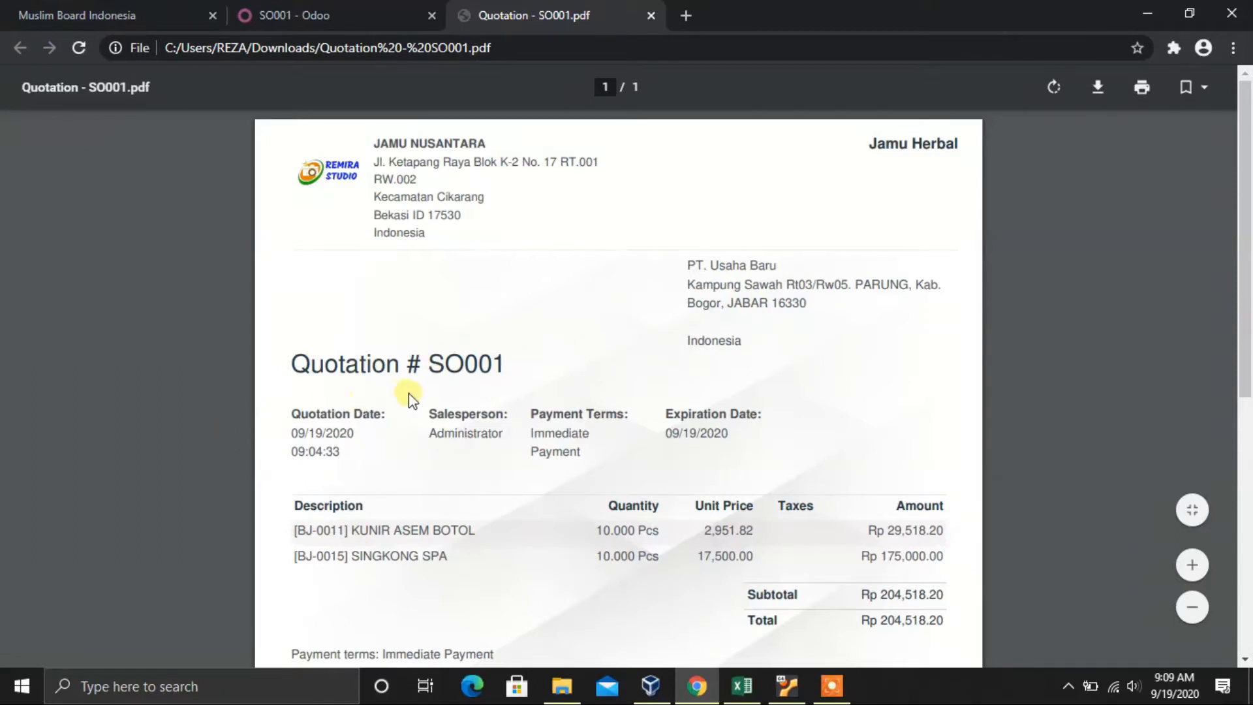
{"action": "scroll", "coordinate": [421, 388], "scroll_direction": "down", "scroll_amount": 1}
{"action": "scroll", "coordinate": [421, 390], "scroll_direction": "down", "scroll_amount": 2}
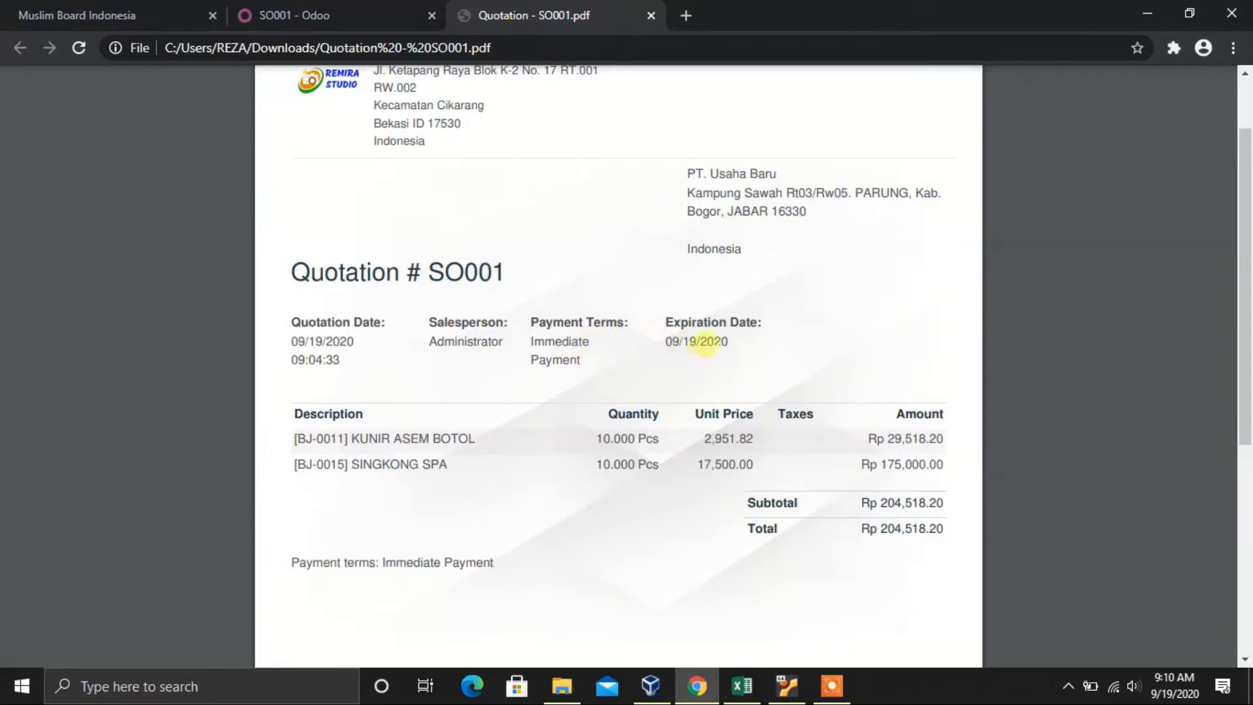
{"action": "scroll", "coordinate": [660, 369], "scroll_direction": "down", "scroll_amount": 2}
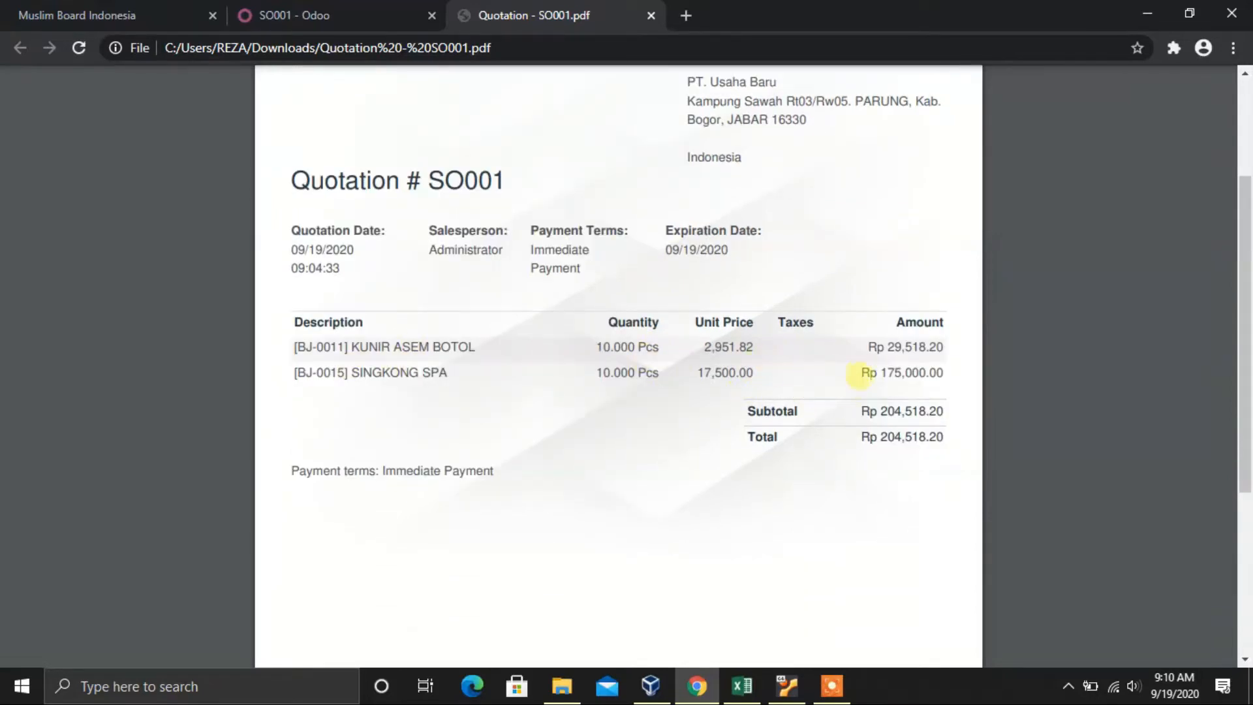
{"action": "scroll", "coordinate": [641, 444], "scroll_direction": "down", "scroll_amount": 5}
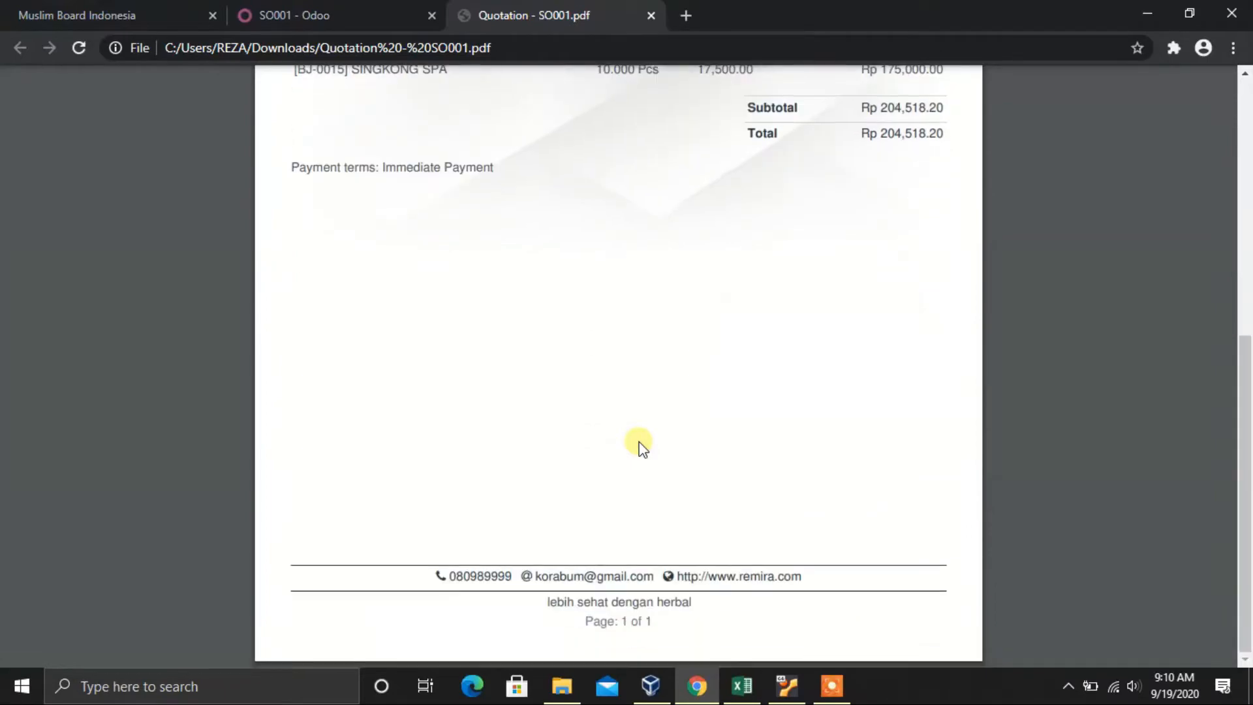
{"action": "scroll", "coordinate": [643, 444], "scroll_direction": "up", "scroll_amount": 6}
{"action": "scroll", "coordinate": [641, 441], "scroll_direction": "up", "scroll_amount": 2}
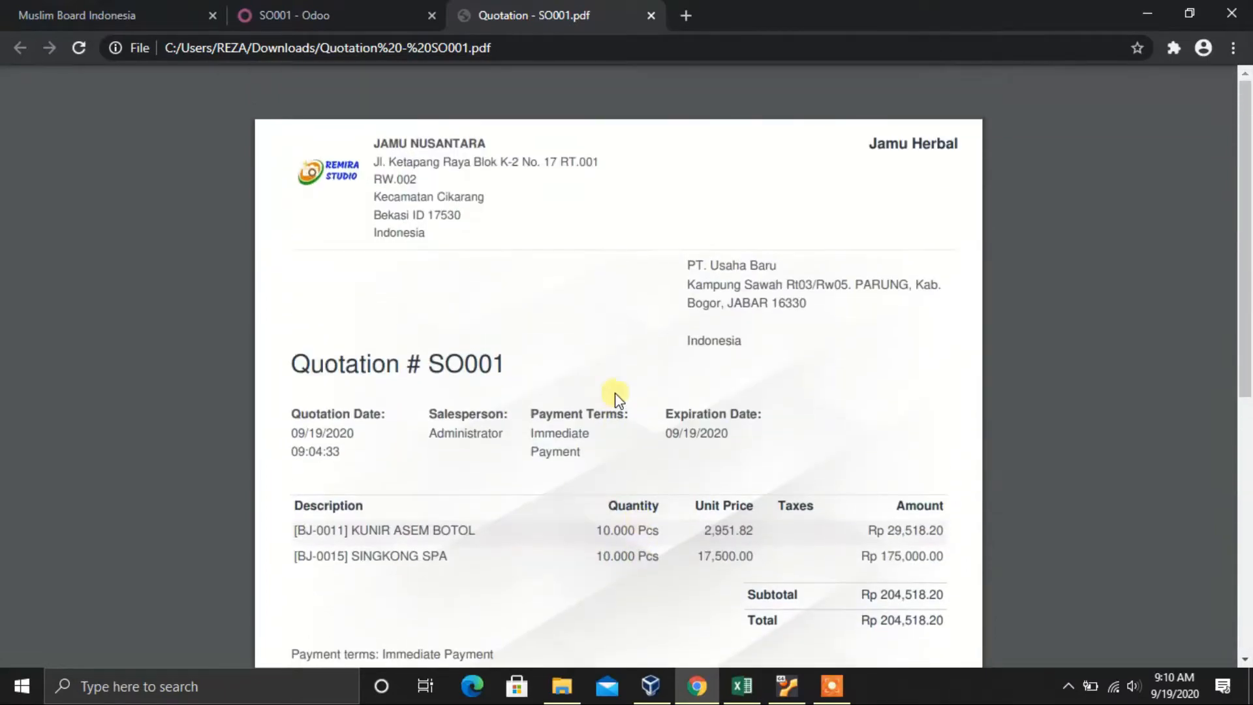
{"action": "left_click", "coordinate": [651, 15]}
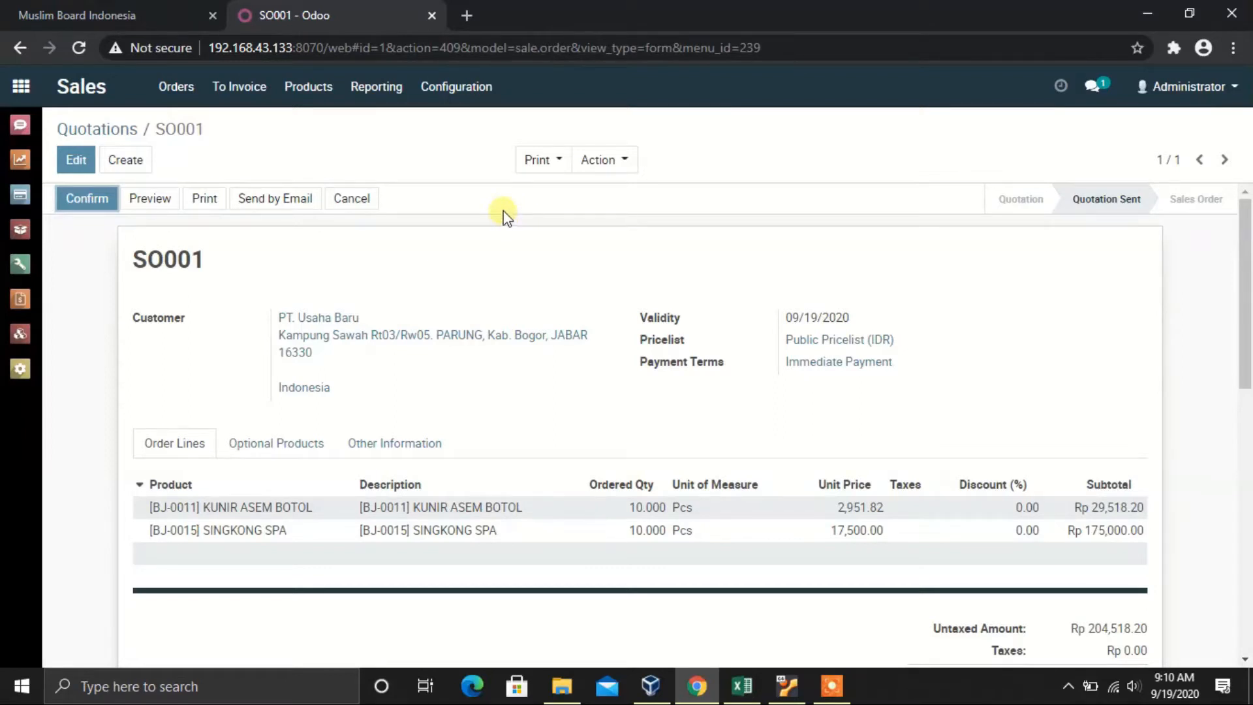
{"action": "left_click", "coordinate": [150, 199]}
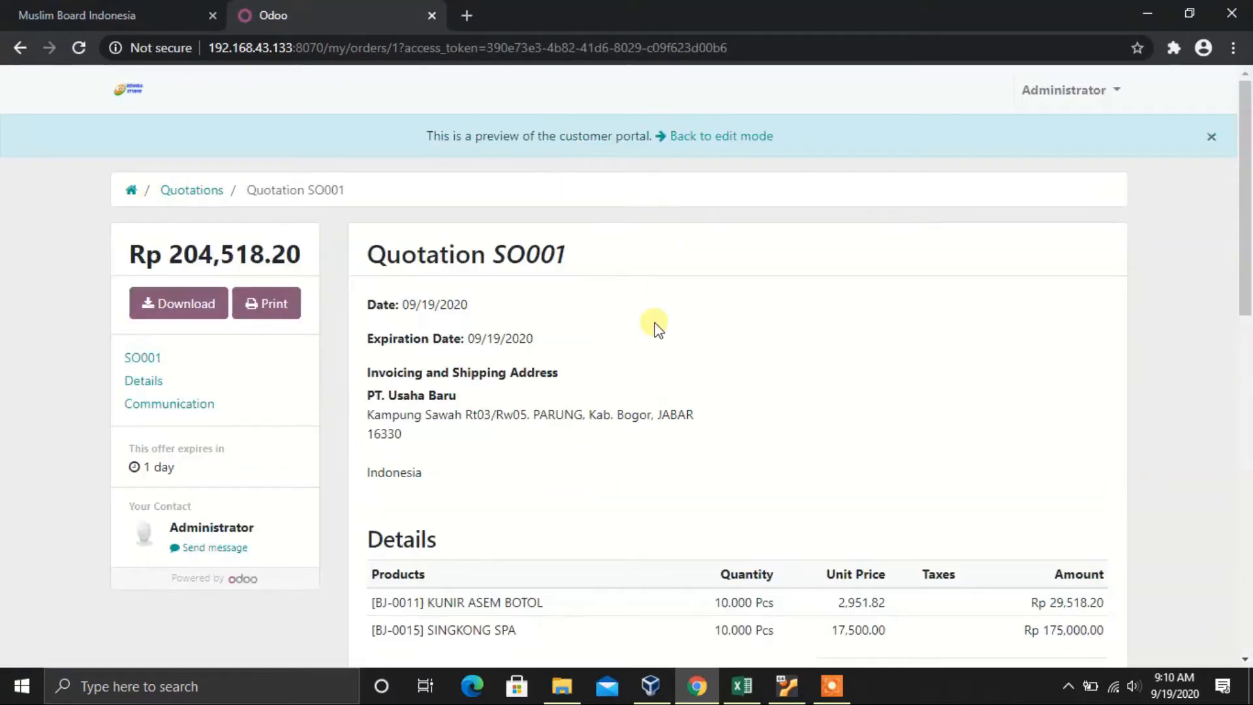
{"action": "scroll", "coordinate": [656, 326], "scroll_direction": "down", "scroll_amount": 5}
{"action": "scroll", "coordinate": [656, 326], "scroll_direction": "up", "scroll_amount": 5}
{"action": "scroll", "coordinate": [656, 327], "scroll_direction": "down", "scroll_amount": 1}
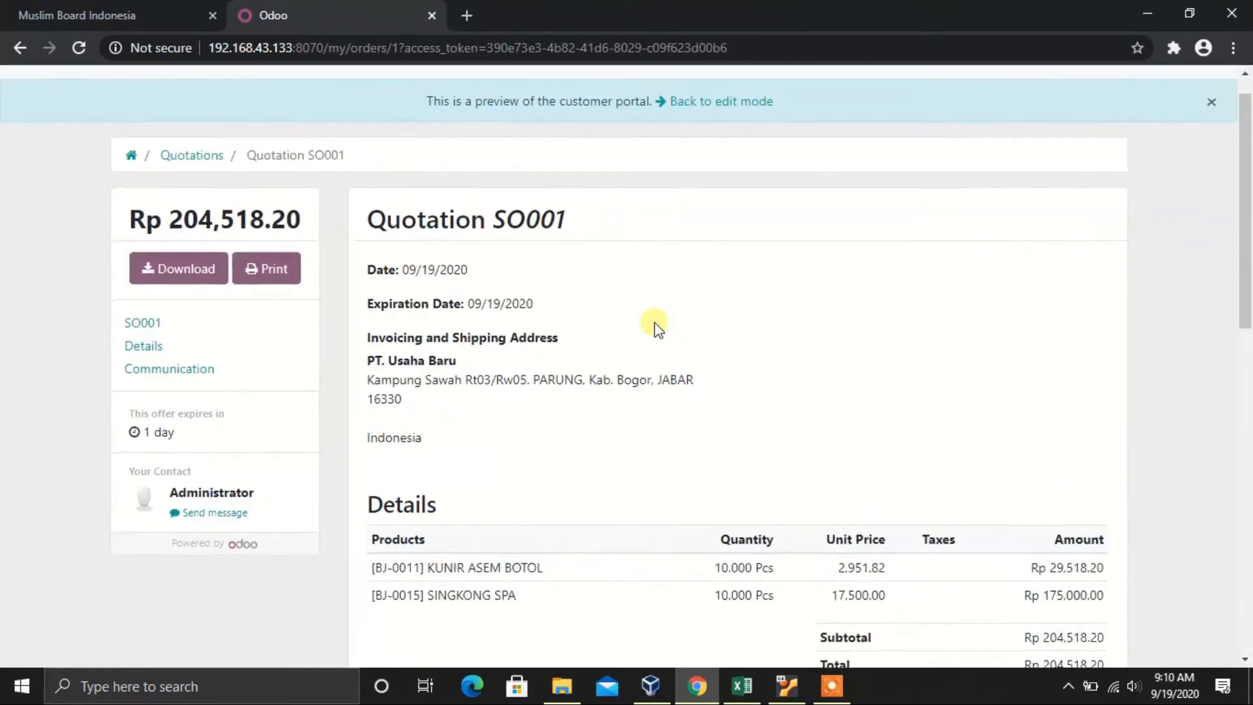
{"action": "scroll", "coordinate": [656, 326], "scroll_direction": "down", "scroll_amount": 3}
{"action": "scroll", "coordinate": [656, 326], "scroll_direction": "up", "scroll_amount": 3}
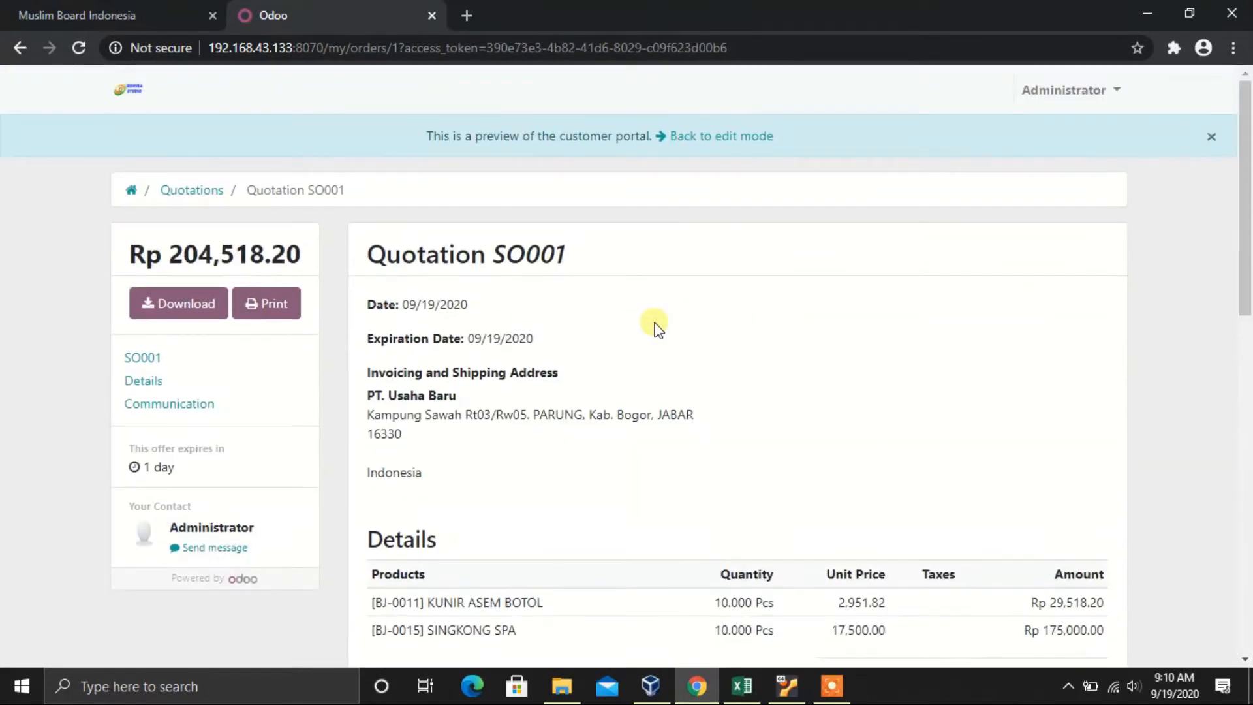
{"action": "scroll", "coordinate": [657, 326], "scroll_direction": "down", "scroll_amount": 7}
{"action": "scroll", "coordinate": [656, 326], "scroll_direction": "up", "scroll_amount": 3}
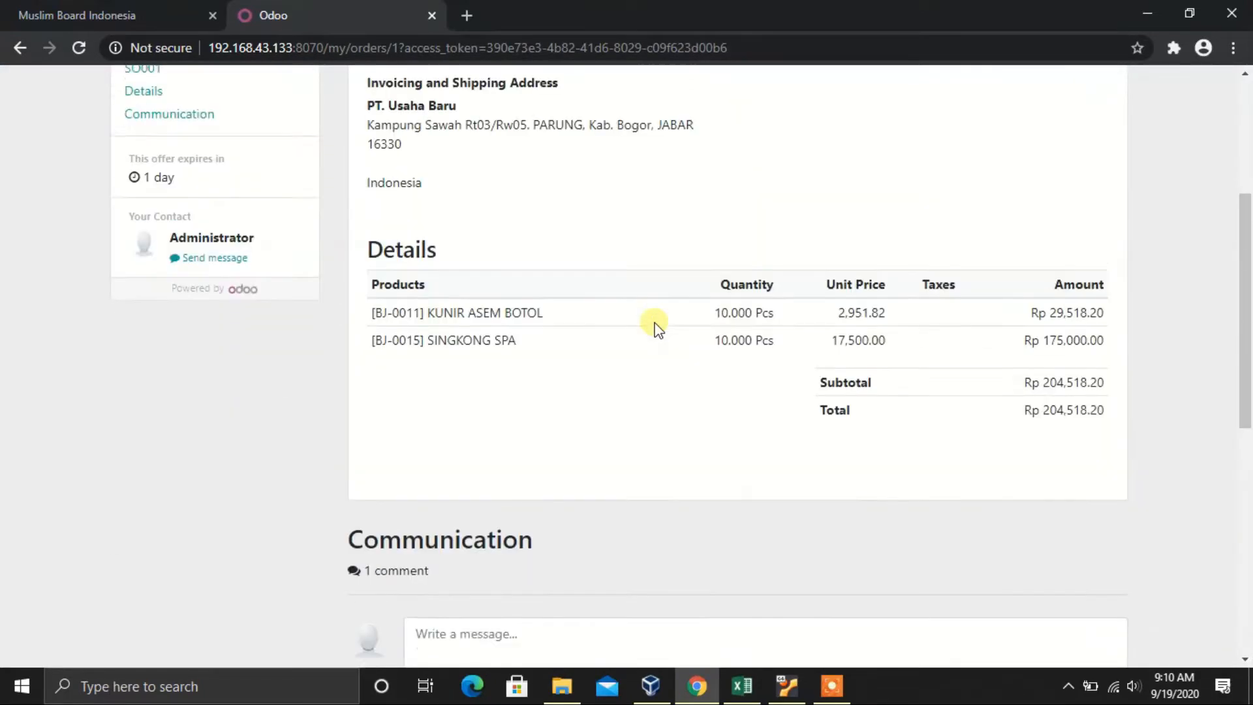
{"action": "scroll", "coordinate": [657, 329], "scroll_direction": "up", "scroll_amount": 1}
{"action": "scroll", "coordinate": [657, 328], "scroll_direction": "up", "scroll_amount": 2}
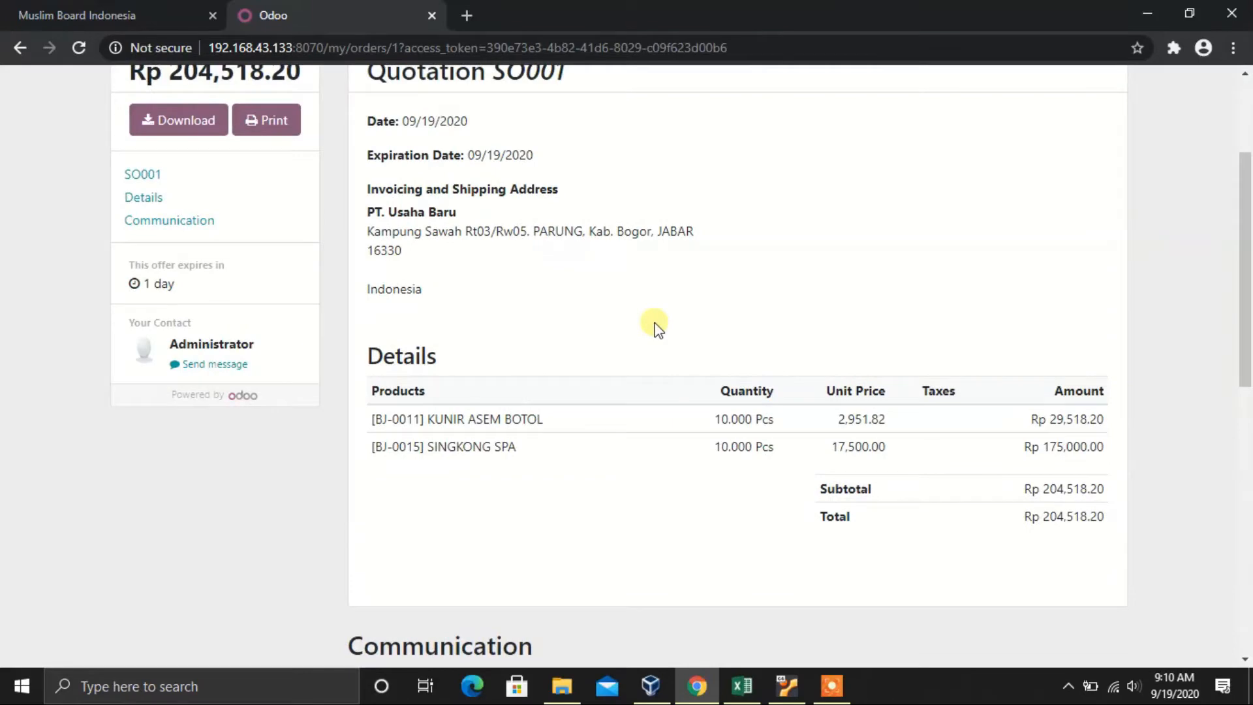
{"action": "scroll", "coordinate": [658, 328], "scroll_direction": "up", "scroll_amount": 3}
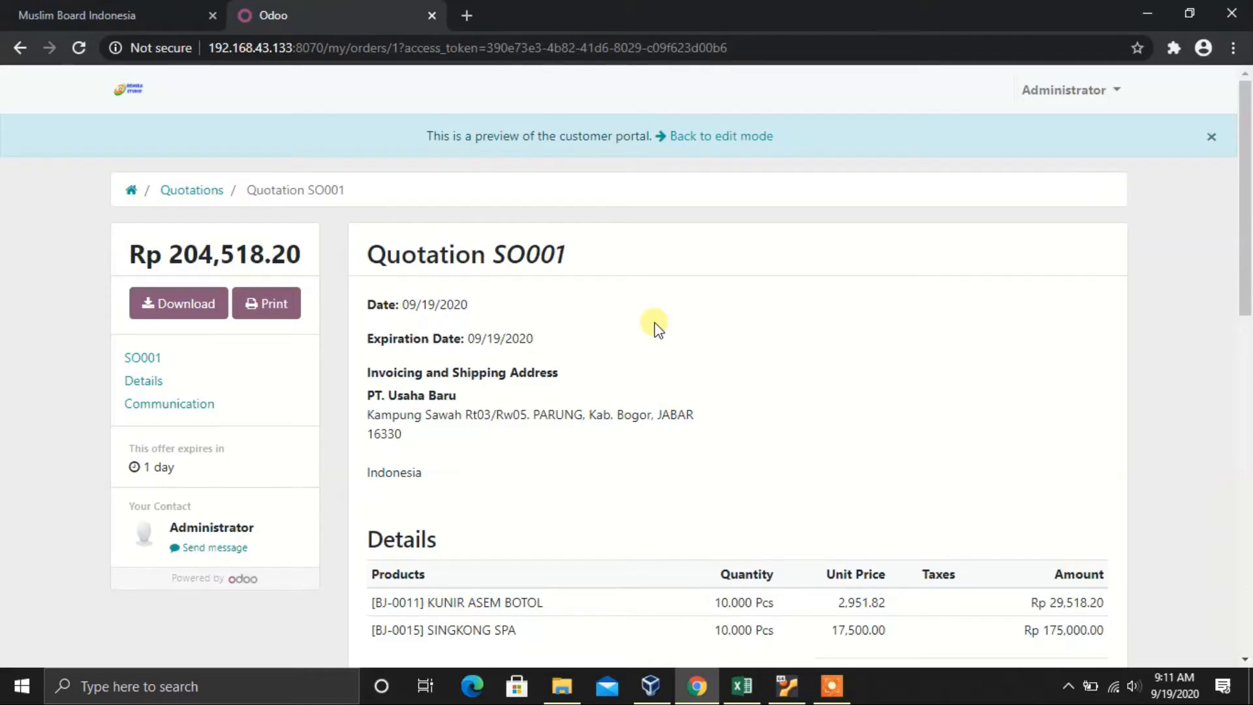
{"action": "scroll", "coordinate": [656, 325], "scroll_direction": "down", "scroll_amount": 5}
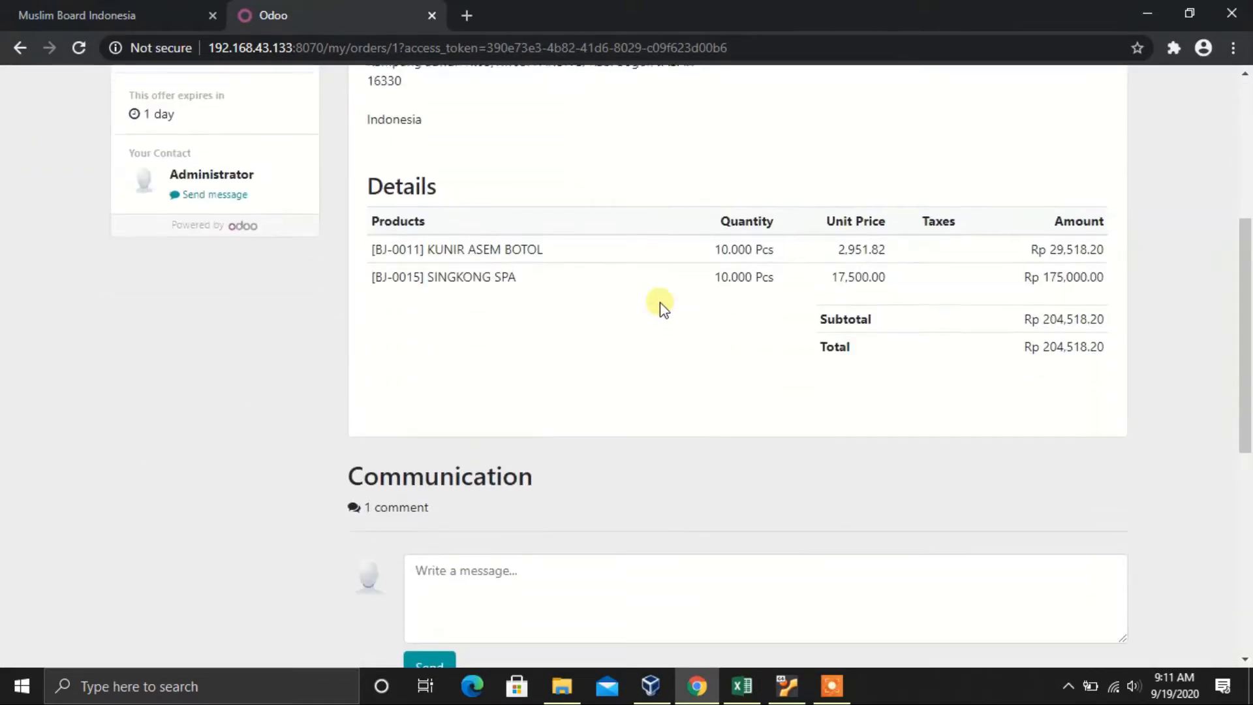
{"action": "scroll", "coordinate": [661, 314], "scroll_direction": "up", "scroll_amount": 6}
{"action": "left_click", "coordinate": [18, 46]}
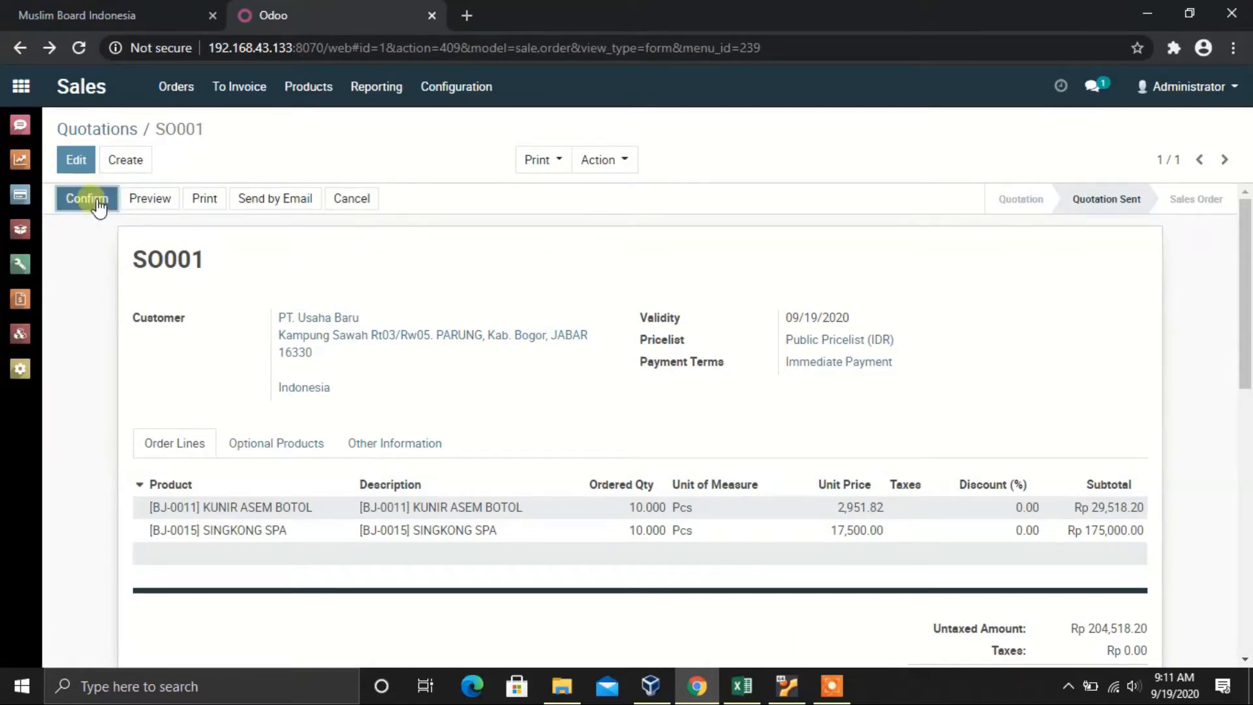
Step: Confirm quotation SO001 into a sales order
{"action": "left_click", "coordinate": [77, 200]}
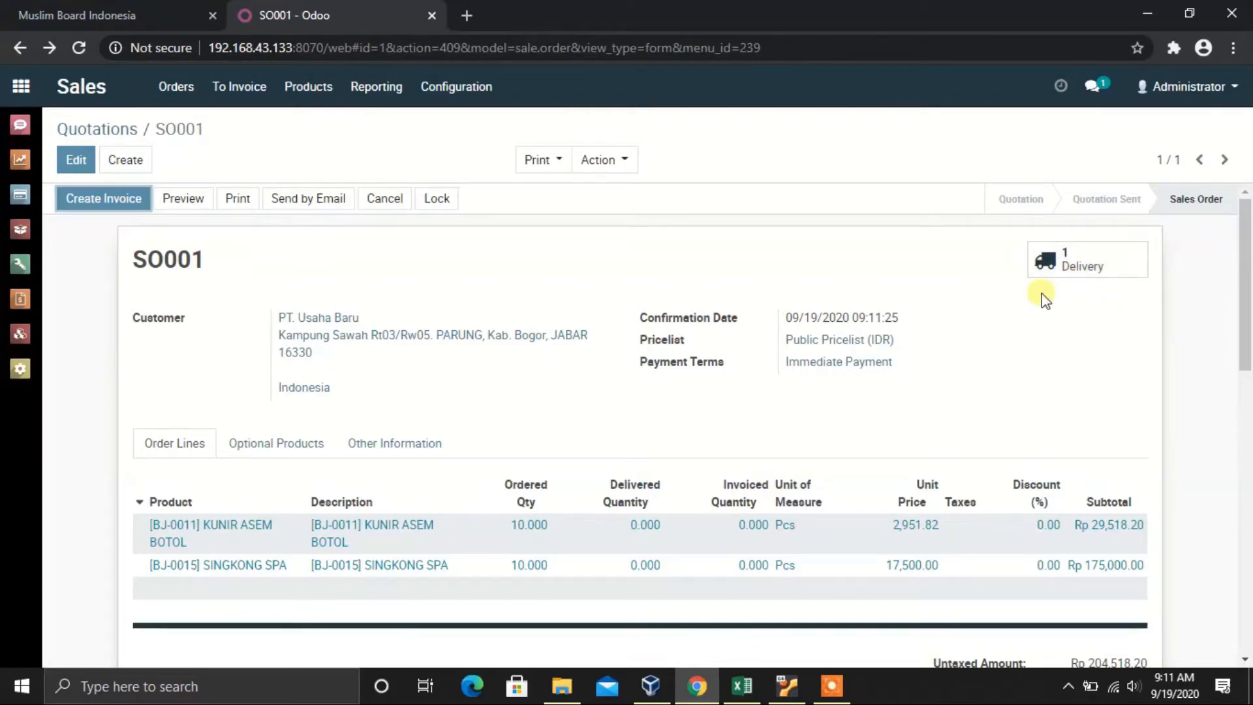
Step: List Inventory's delivery orders to process and open WH/OUT/00001 for SO001
{"action": "left_click", "coordinate": [22, 86]}
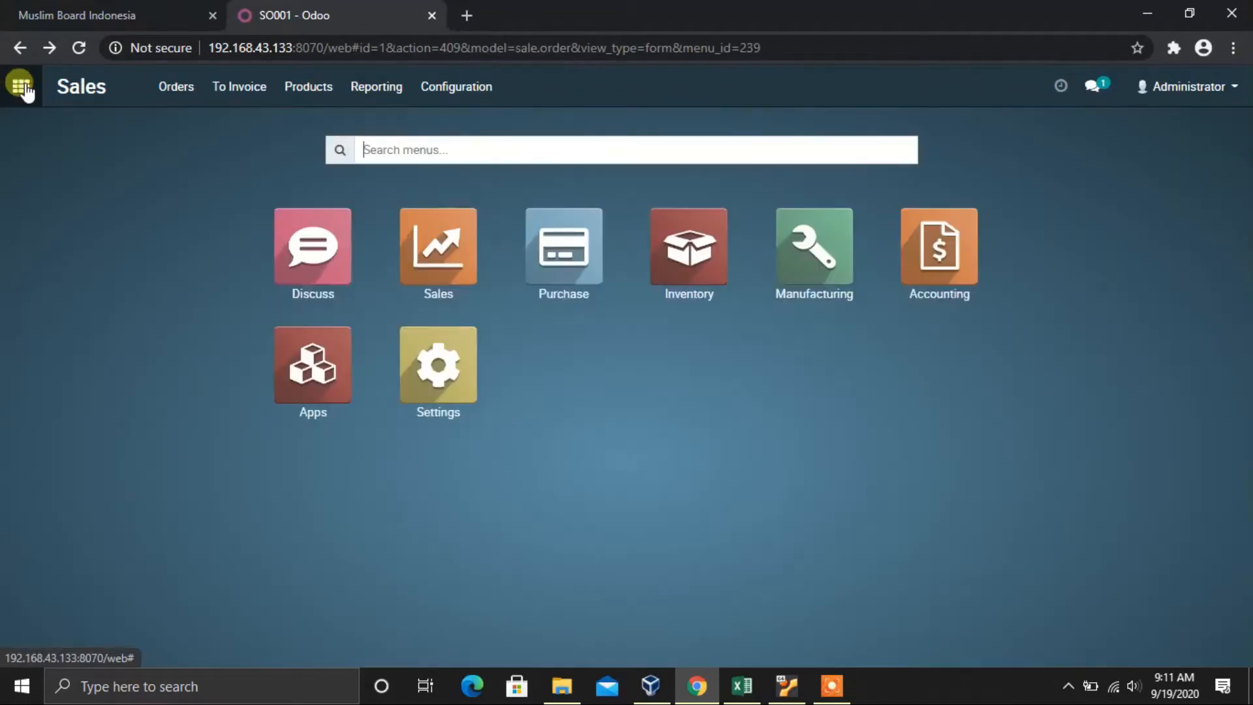
{"action": "left_click", "coordinate": [693, 257]}
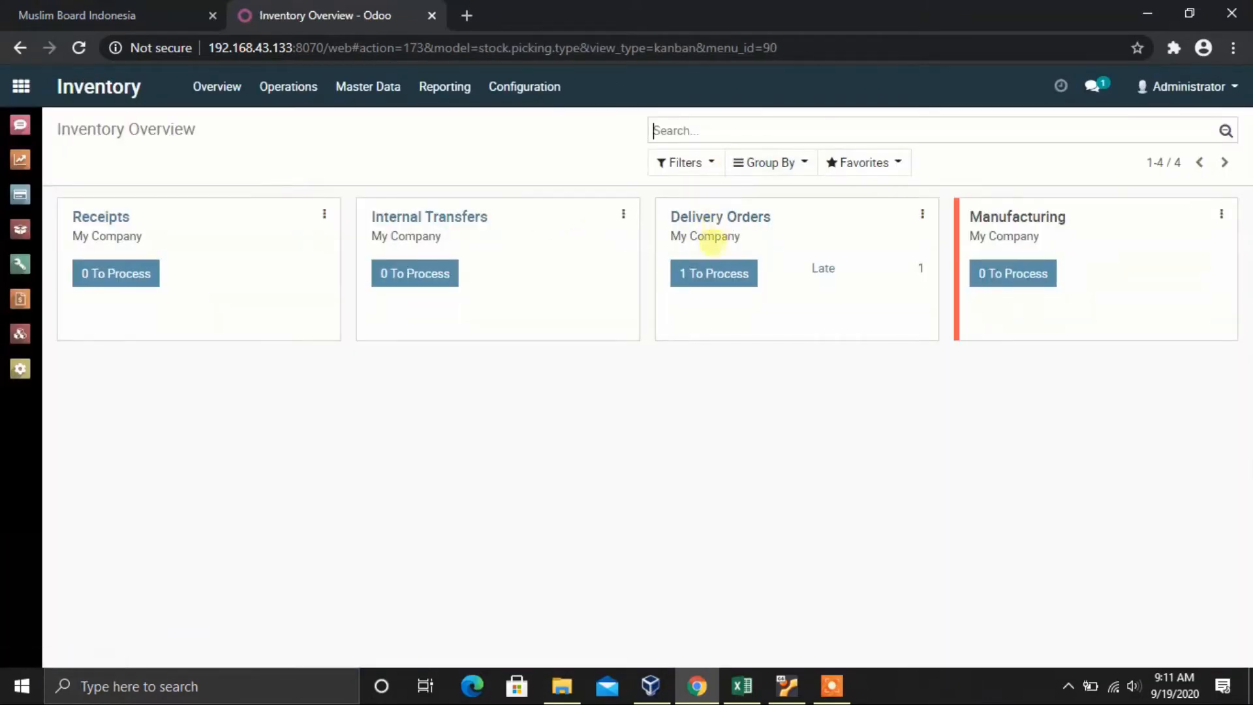
{"action": "left_click", "coordinate": [723, 277]}
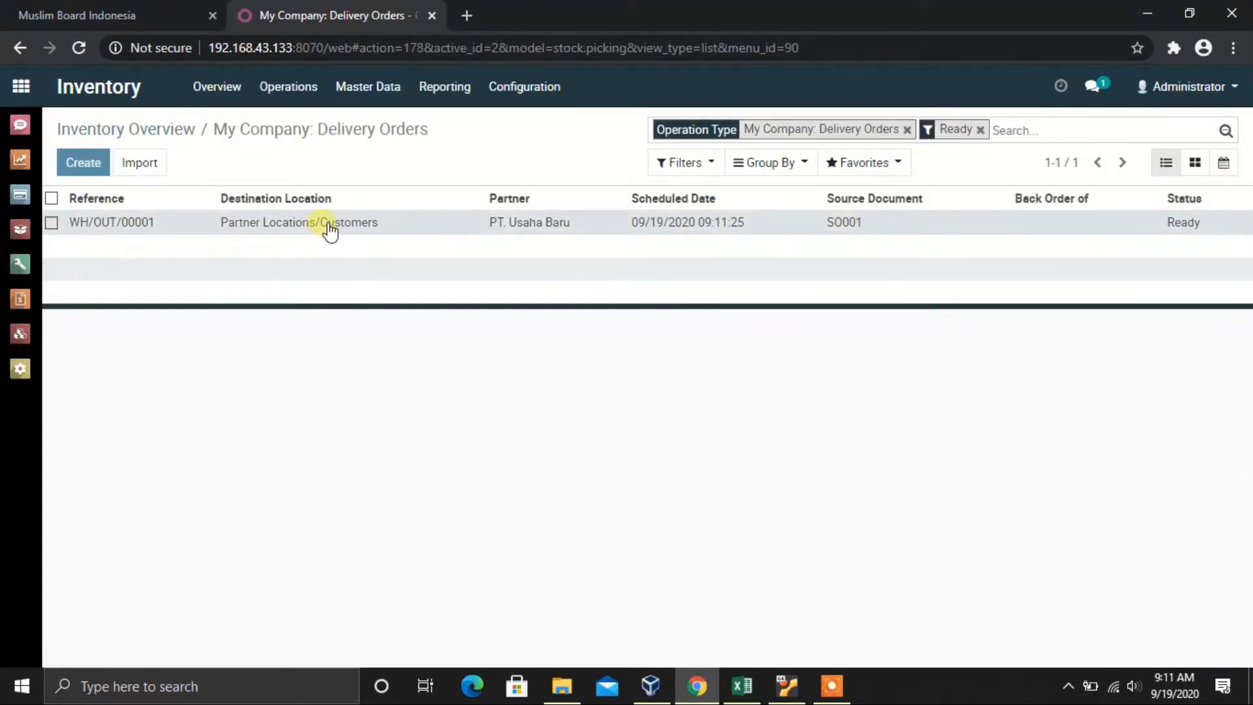
{"action": "left_click", "coordinate": [327, 225]}
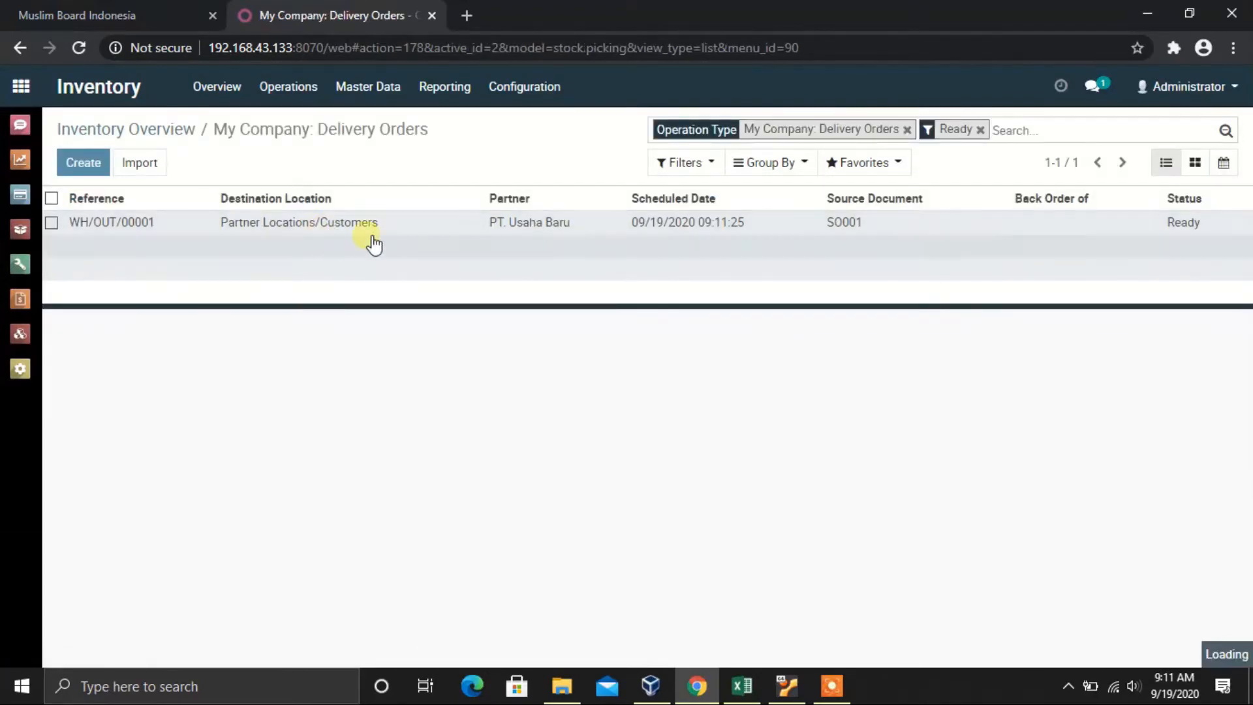
Step: Print the Picking Operations report PDF for delivery WH/OUT/00001
{"action": "scroll", "coordinate": [601, 359], "scroll_direction": "down", "scroll_amount": 3}
{"action": "scroll", "coordinate": [601, 359], "scroll_direction": "up", "scroll_amount": 3}
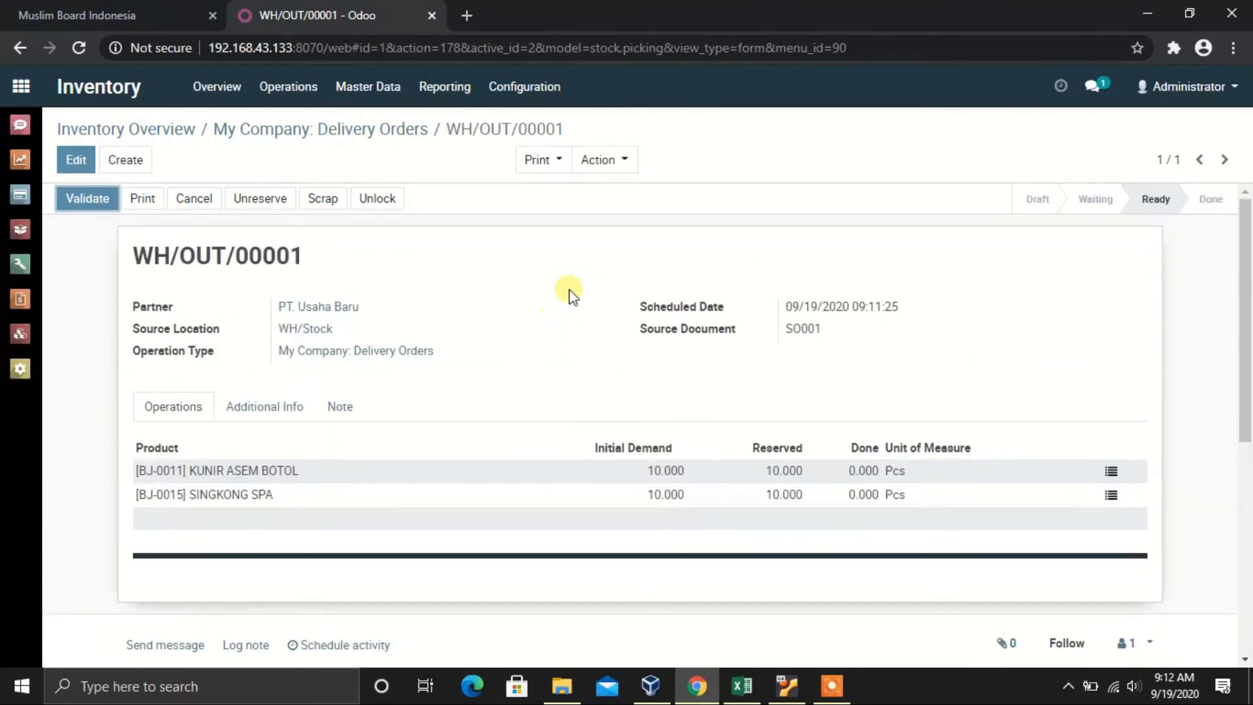
{"action": "scroll", "coordinate": [546, 288], "scroll_direction": "down", "scroll_amount": 3}
{"action": "scroll", "coordinate": [550, 291], "scroll_direction": "up", "scroll_amount": 3}
{"action": "left_click", "coordinate": [566, 163]}
{"action": "left_click", "coordinate": [574, 194]}
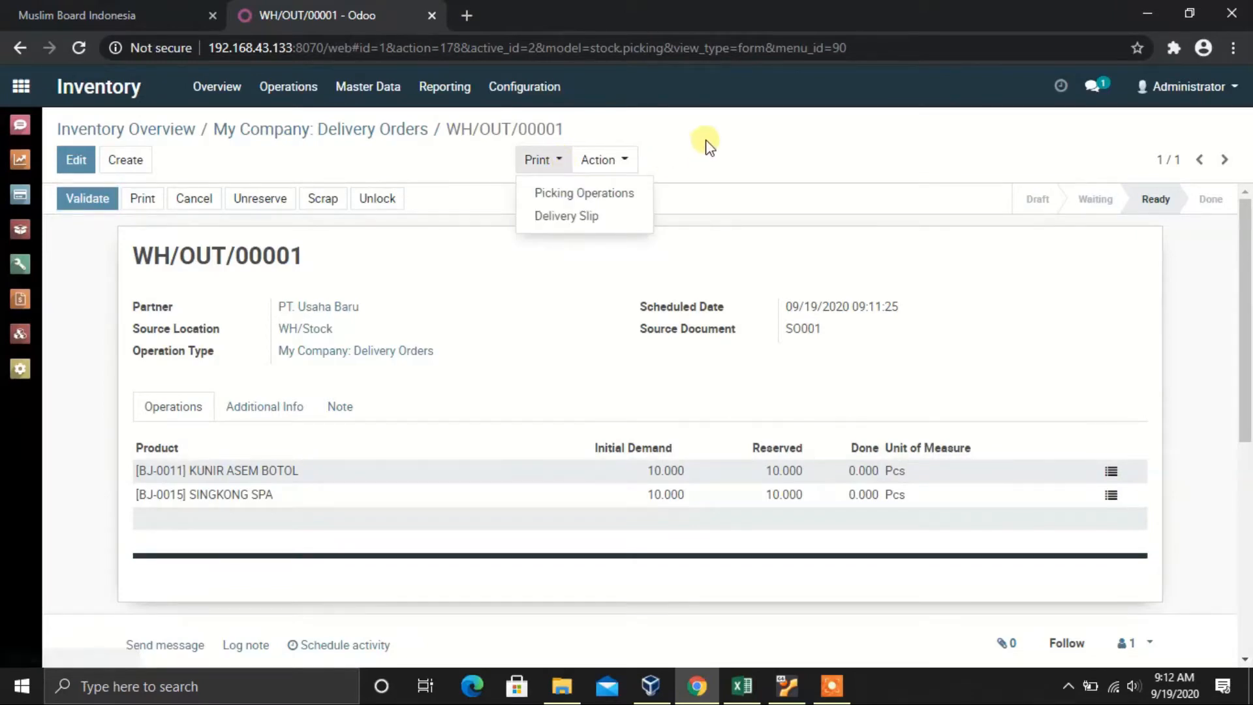
{"action": "left_click", "coordinate": [566, 169]}
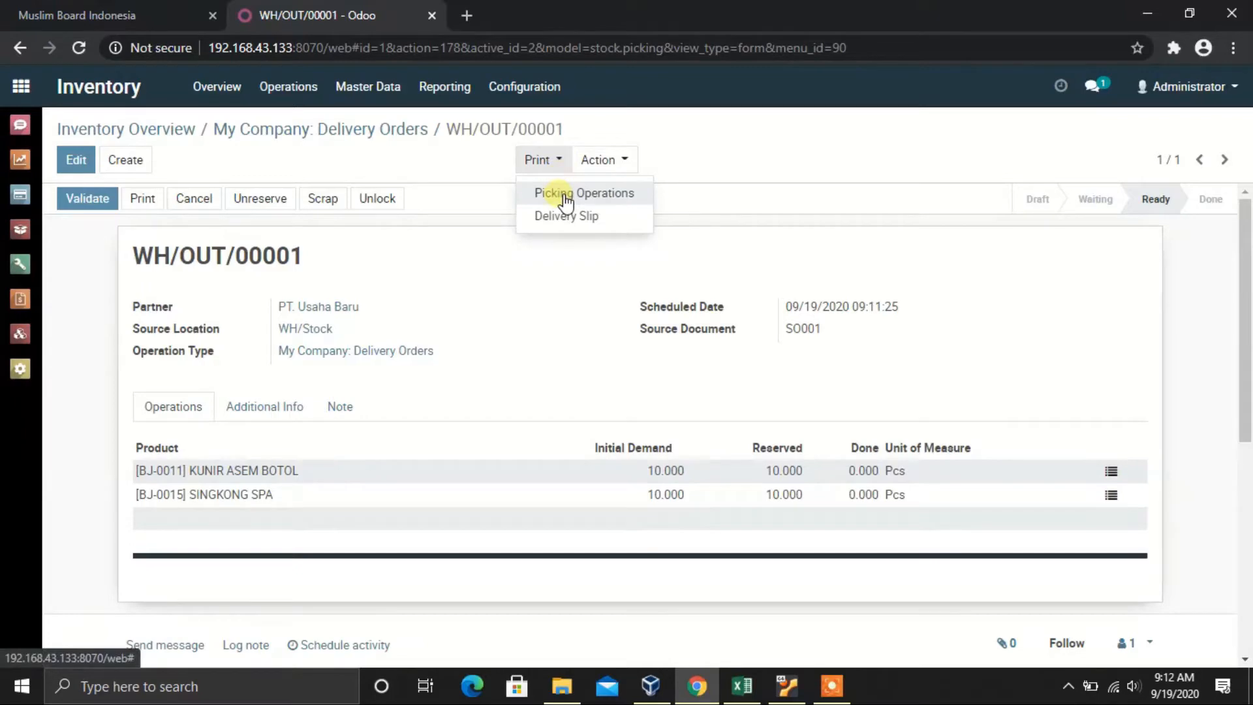
{"action": "left_click", "coordinate": [565, 198]}
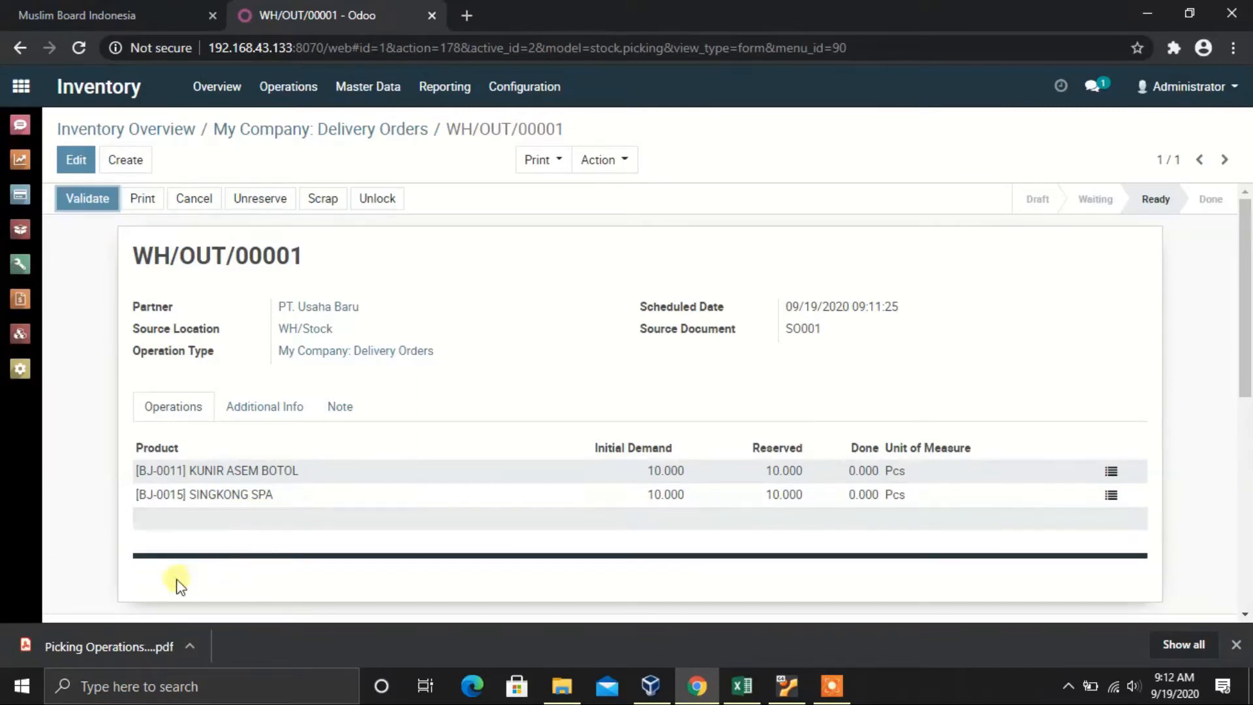
Step: Review the Picking Operations PDF listing two products at 10.000 Pcs from WH/Stock, then close it
{"action": "left_click", "coordinate": [131, 649]}
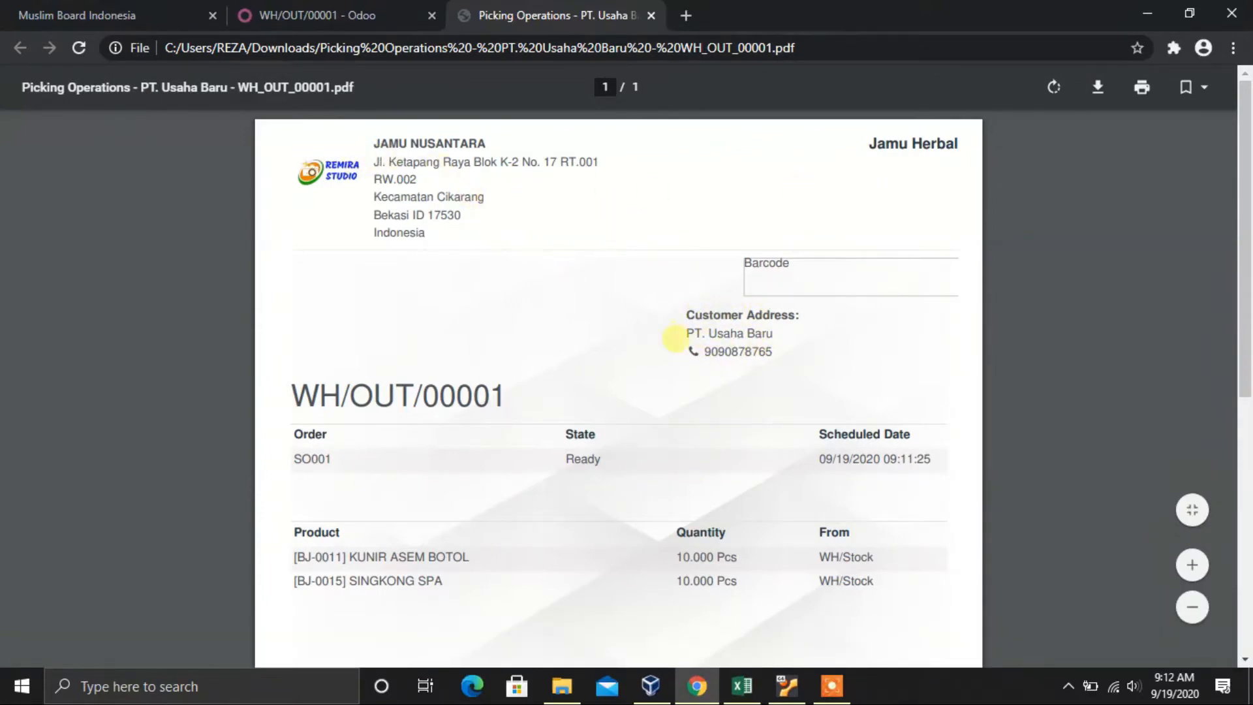
{"action": "scroll", "coordinate": [674, 335], "scroll_direction": "down", "scroll_amount": 2}
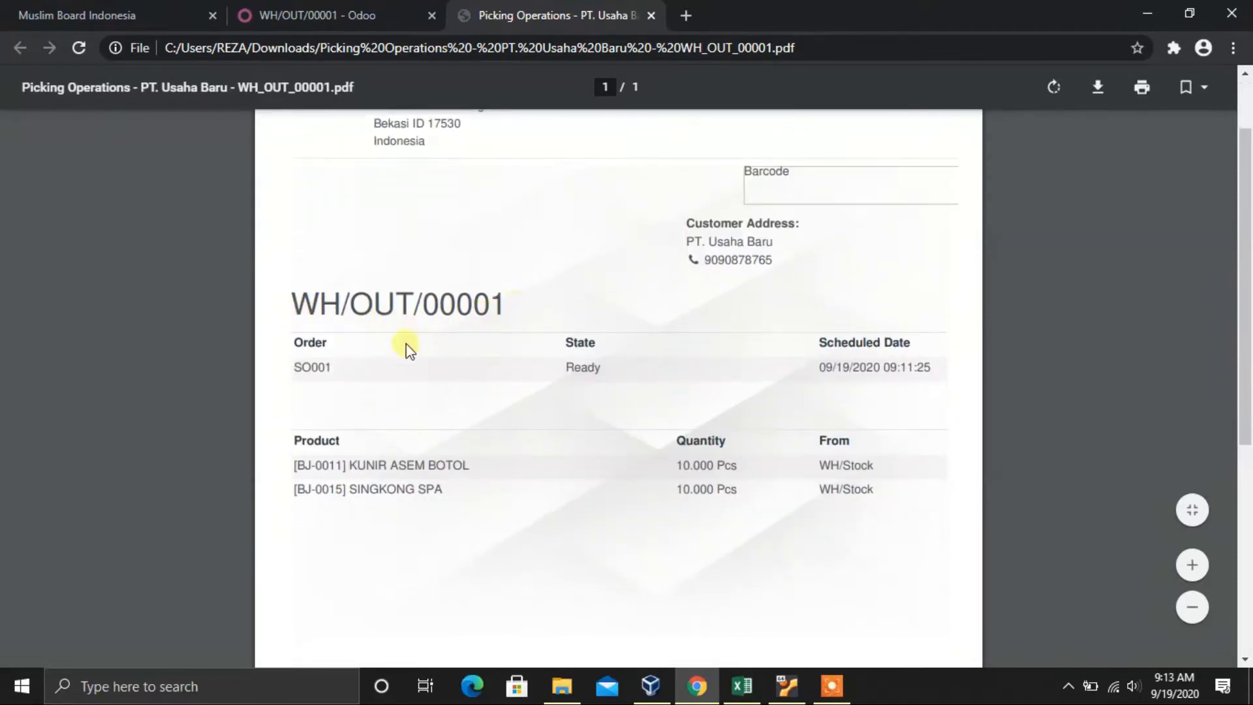
{"action": "scroll", "coordinate": [398, 353], "scroll_direction": "down", "scroll_amount": 2}
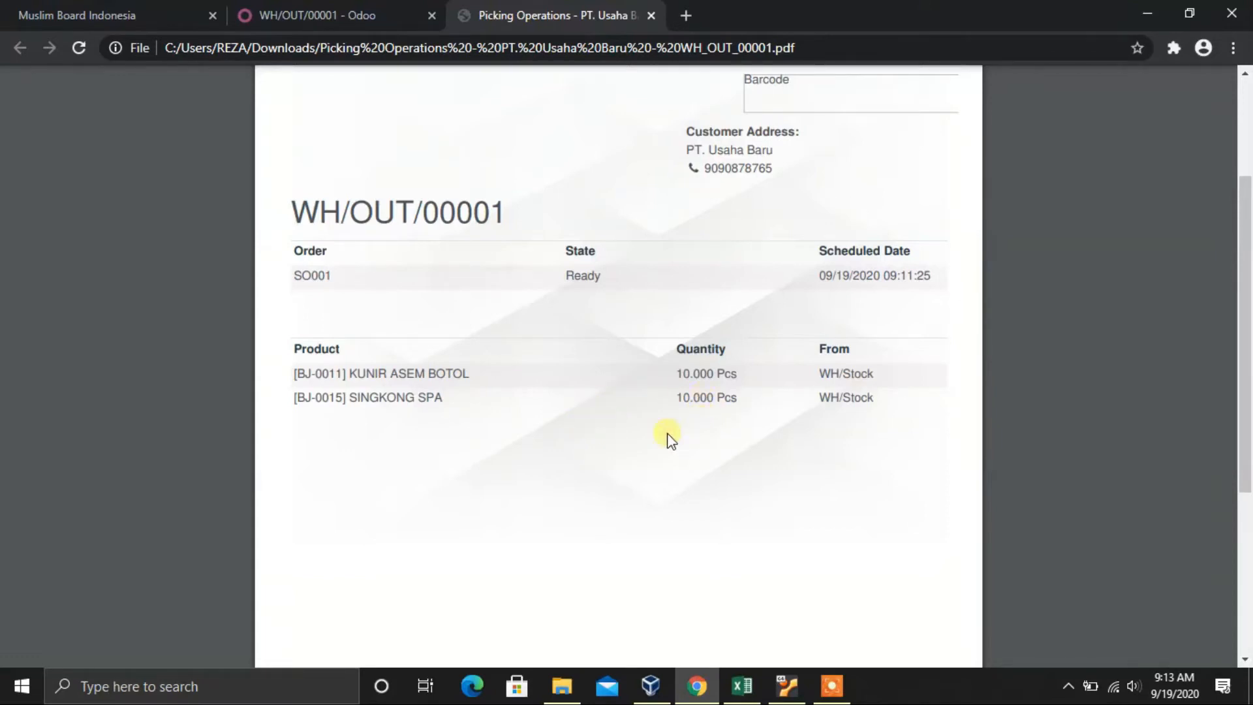
{"action": "scroll", "coordinate": [686, 408], "scroll_direction": "up", "scroll_amount": 3}
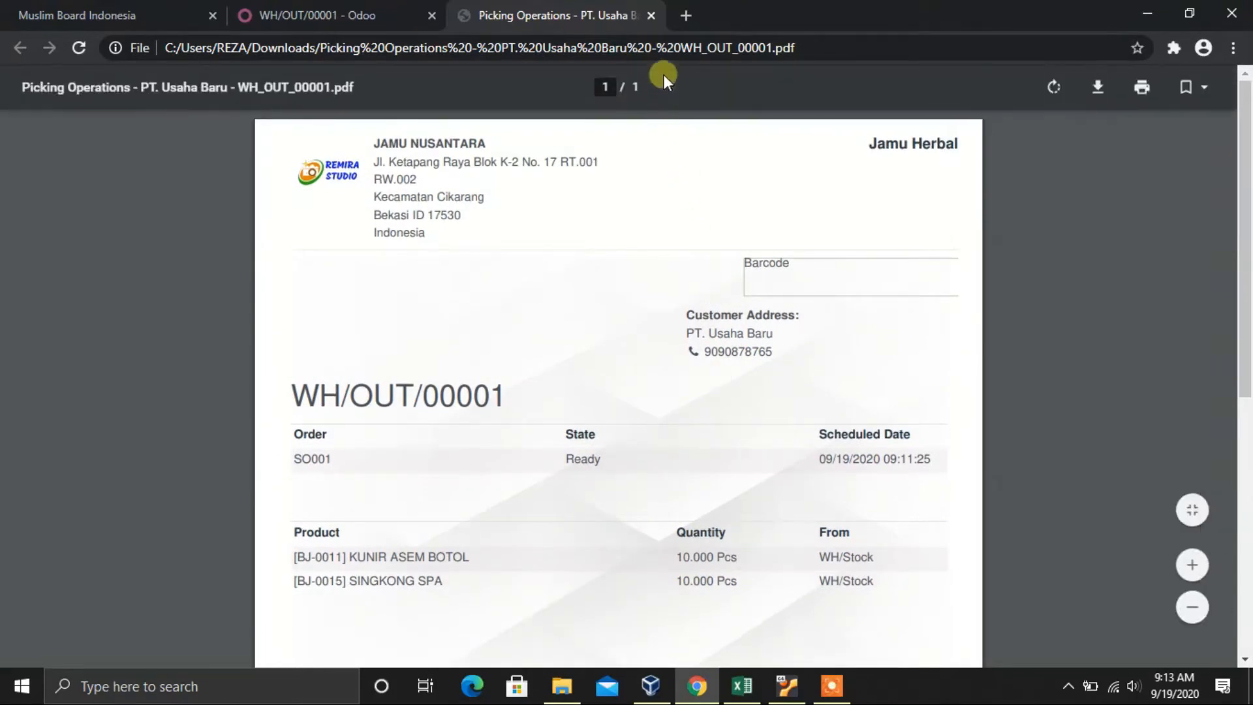
{"action": "left_click", "coordinate": [651, 15]}
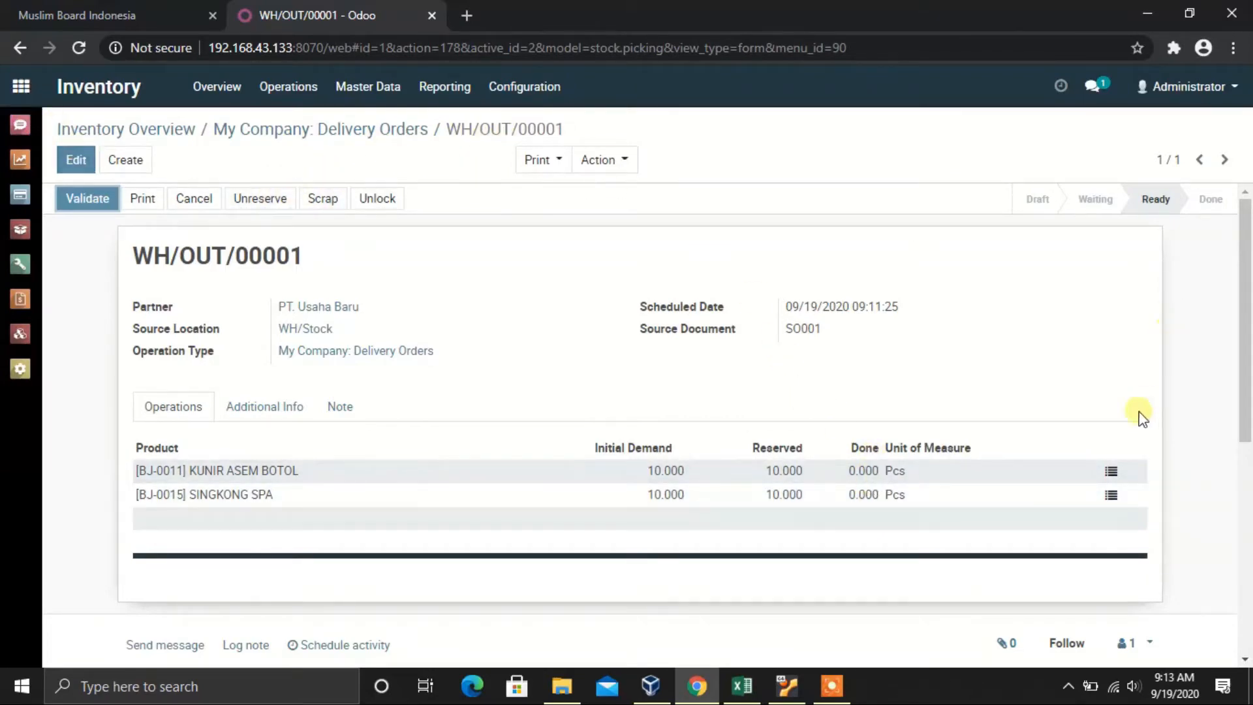
Step: Record 10 done for KUNIR ASEM BOTOL and SINGKONG SPA, then open sales order SO001
{"action": "left_click", "coordinate": [1111, 471]}
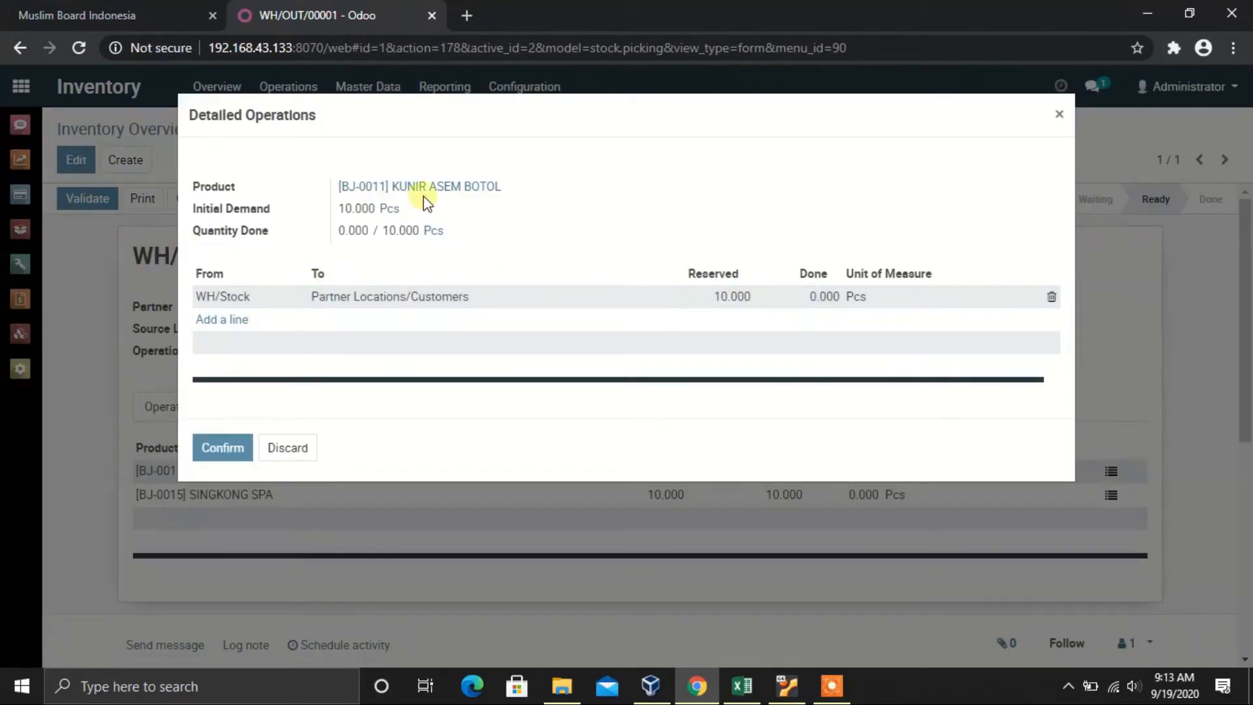
{"action": "left_click", "coordinate": [823, 299]}
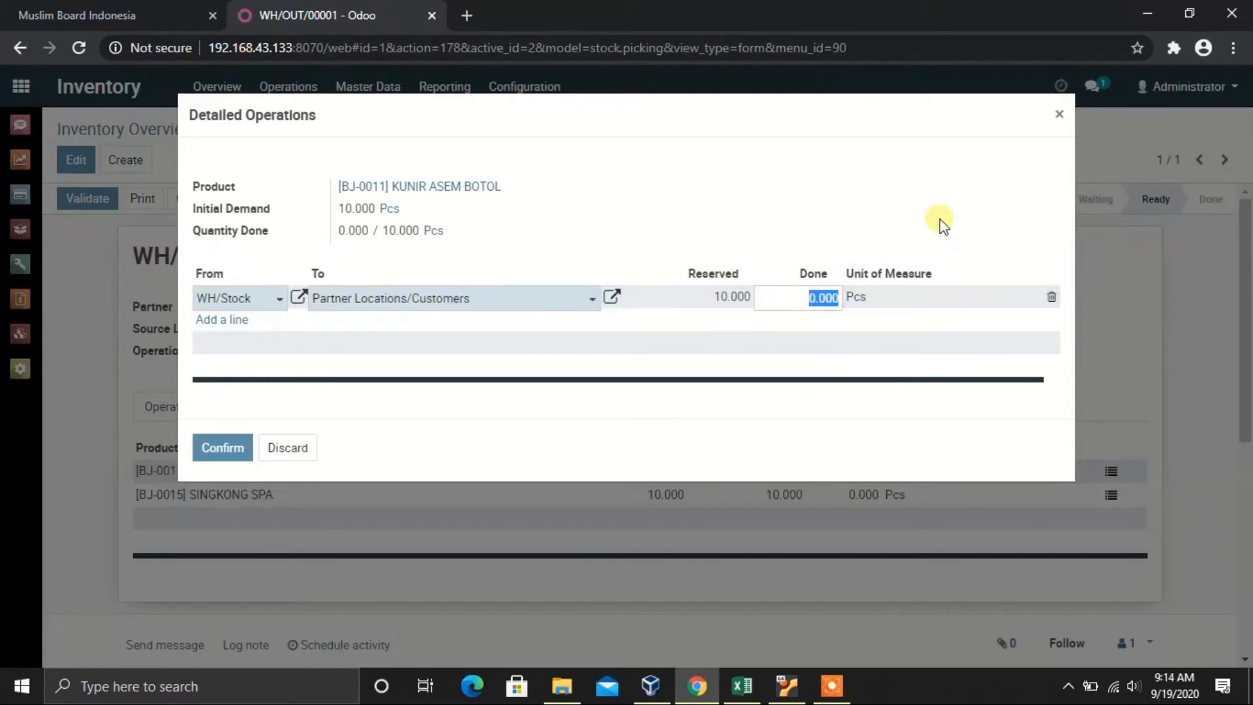
{"action": "type", "text": "10"}
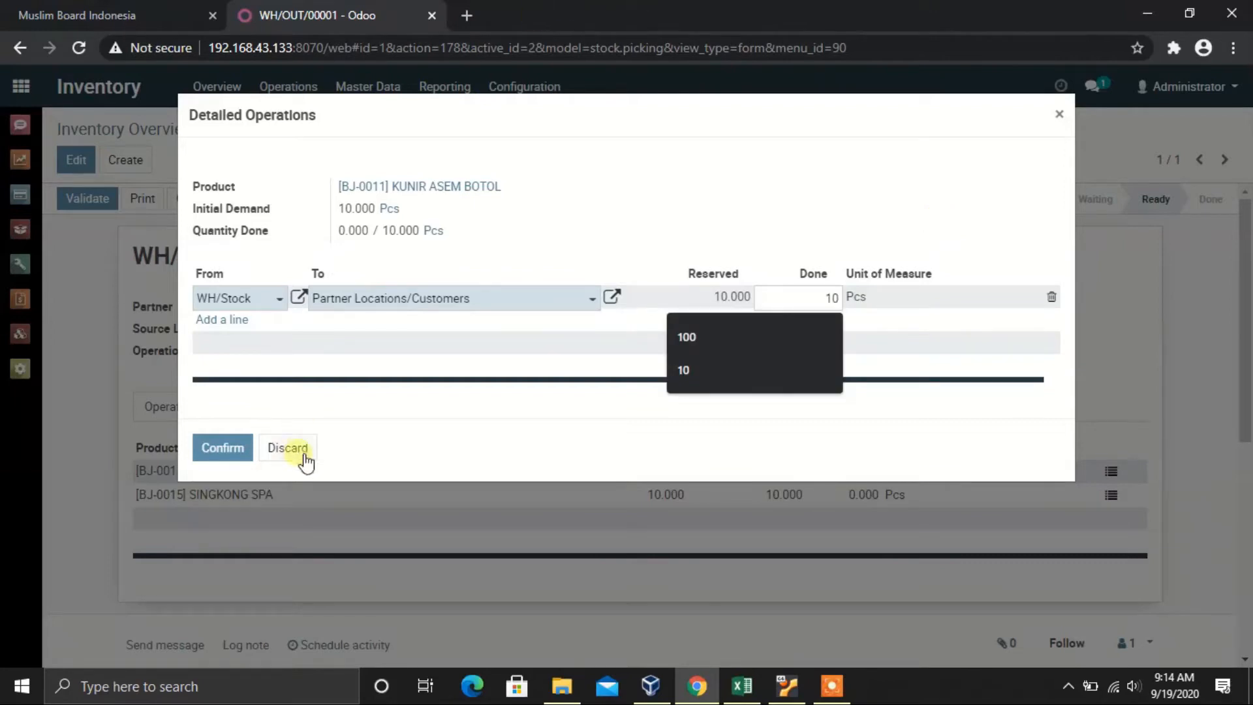
{"action": "left_click", "coordinate": [224, 457]}
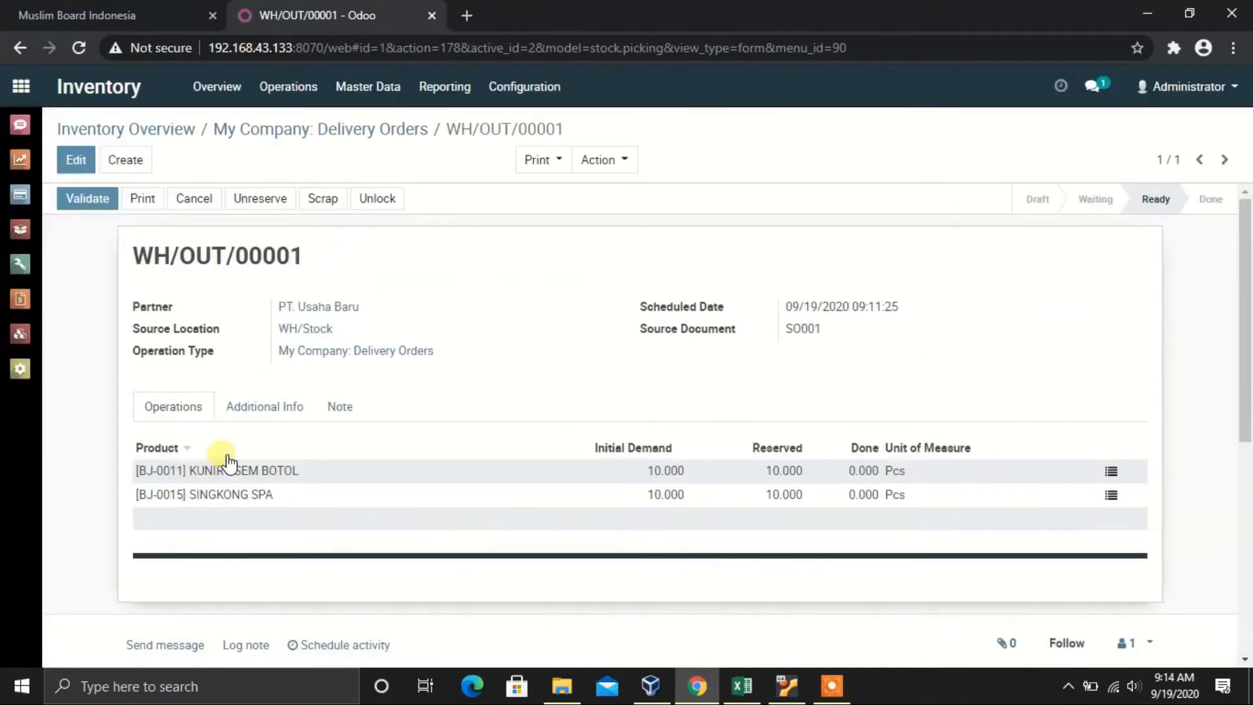
{"action": "left_click", "coordinate": [1111, 497]}
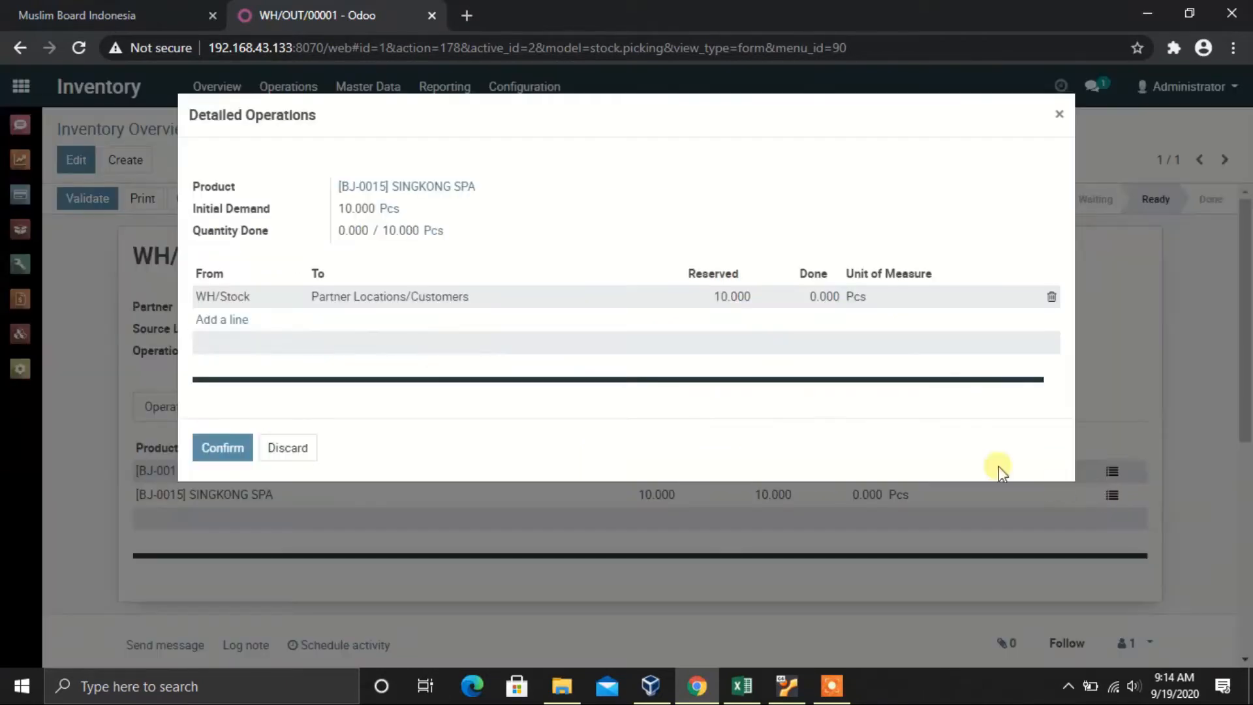
{"action": "left_click", "coordinate": [814, 296]}
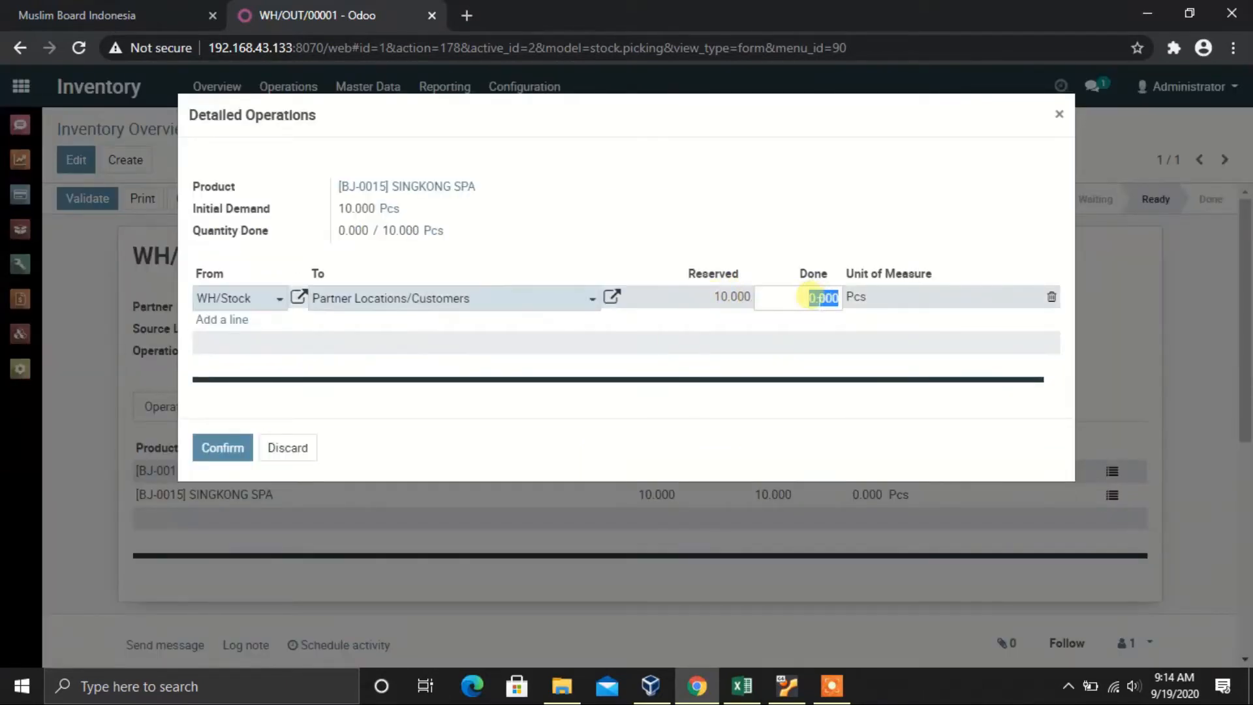
{"action": "type", "text": "10"}
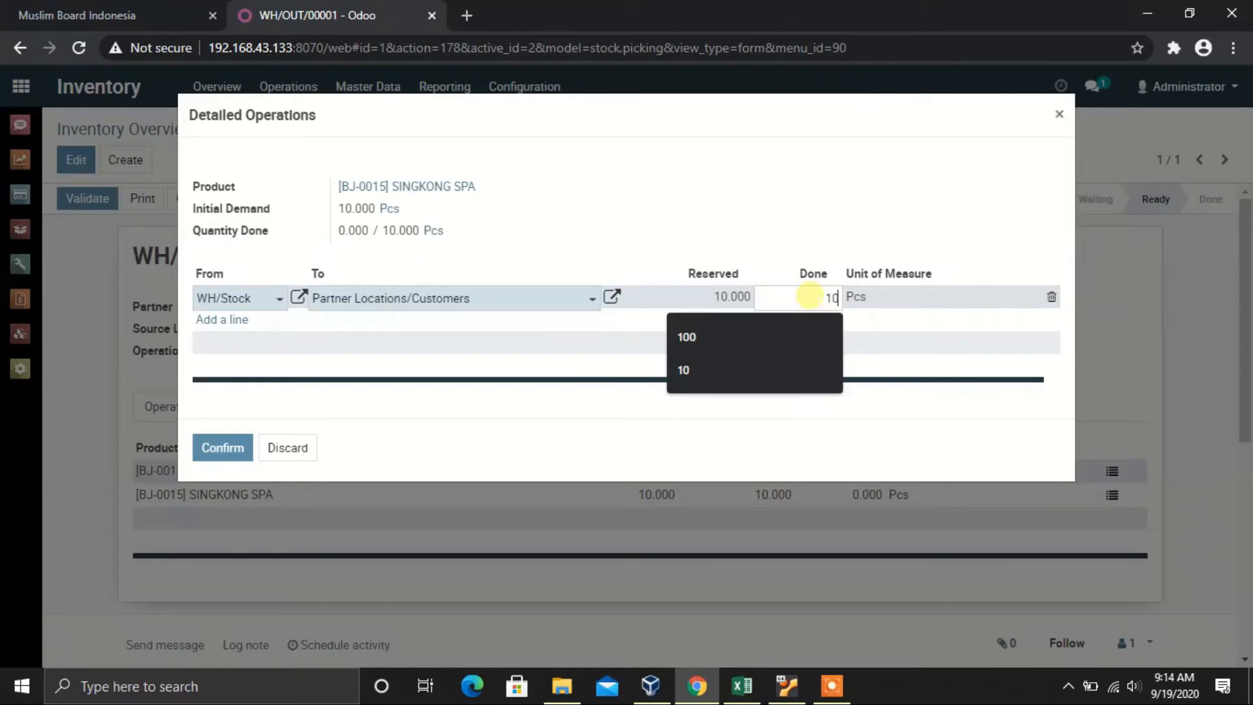
{"action": "left_click", "coordinate": [234, 446]}
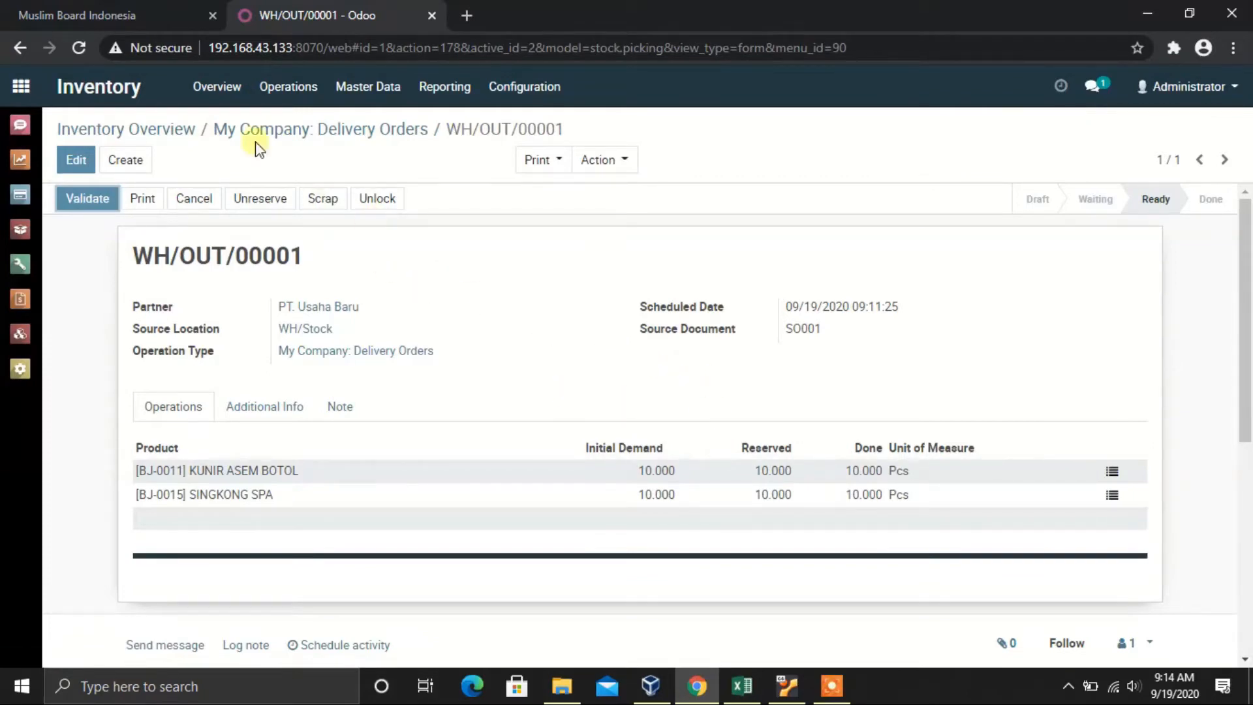
{"action": "left_click", "coordinate": [21, 162]}
{"action": "left_click", "coordinate": [302, 223]}
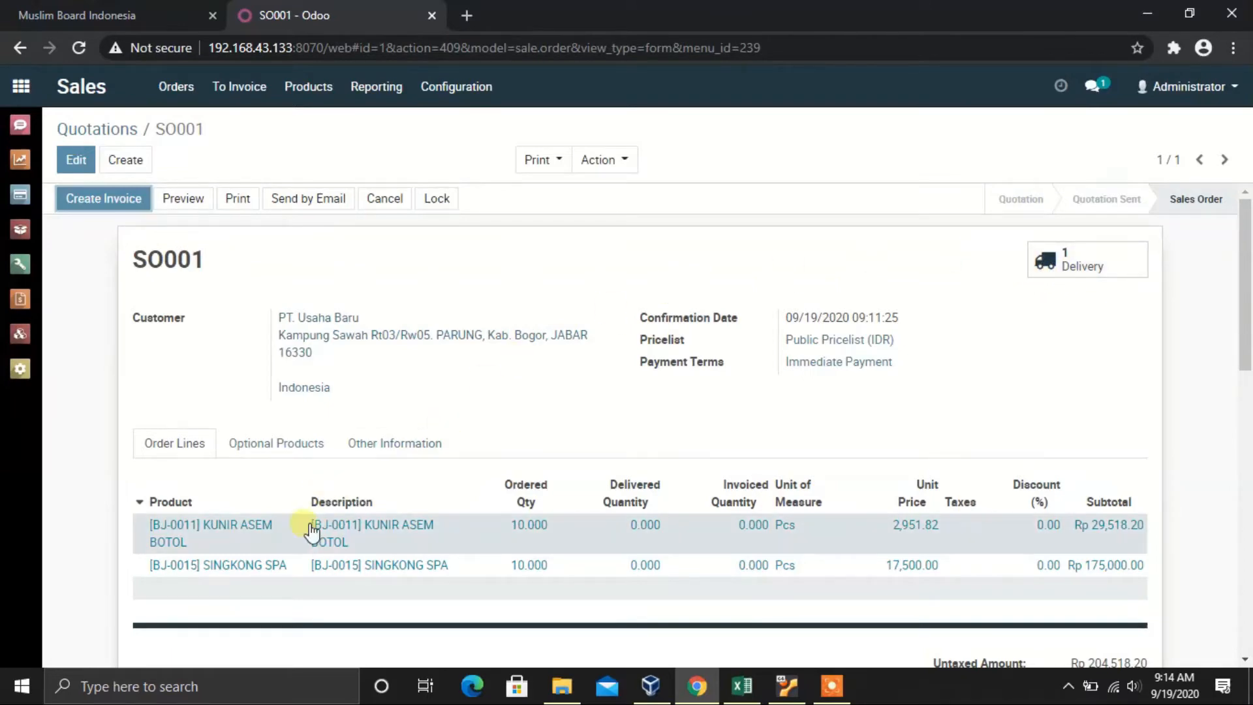
Step: Review SO001's two lines: 10 ordered each, 0.000 delivered and 0.000 invoiced
{"action": "scroll", "coordinate": [287, 500], "scroll_direction": "down", "scroll_amount": 2}
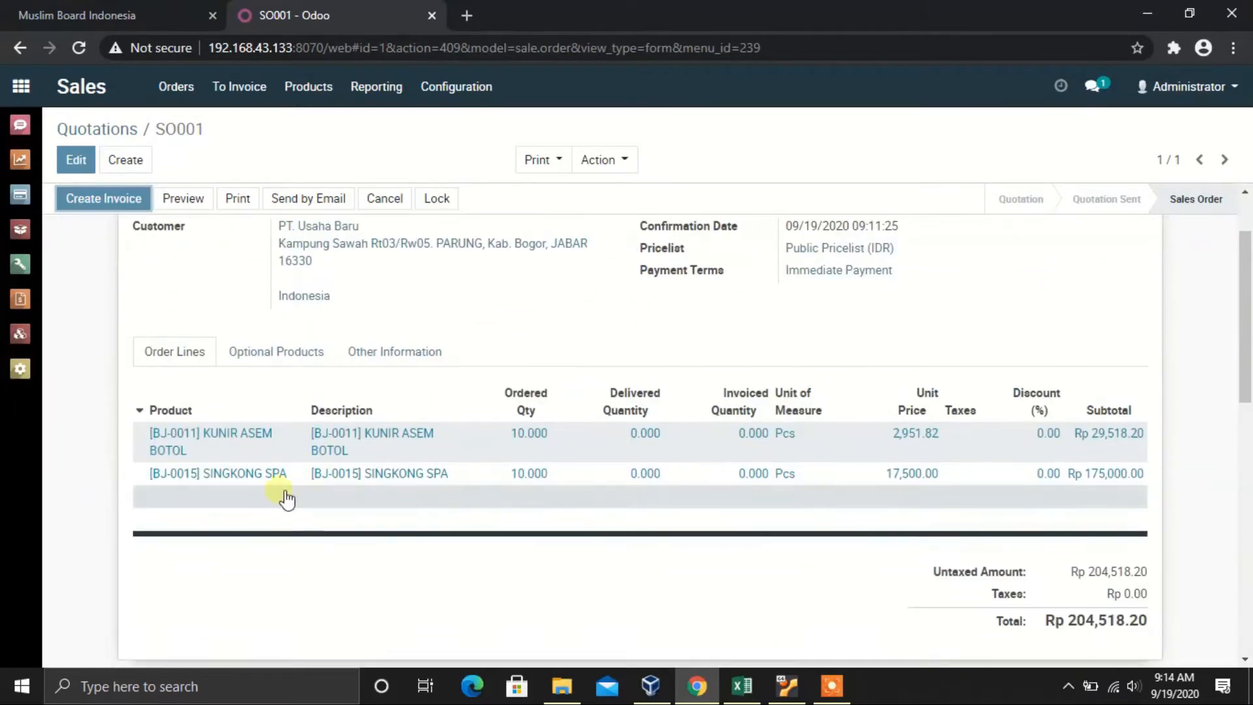
{"action": "scroll", "coordinate": [359, 470], "scroll_direction": "up", "scroll_amount": 2}
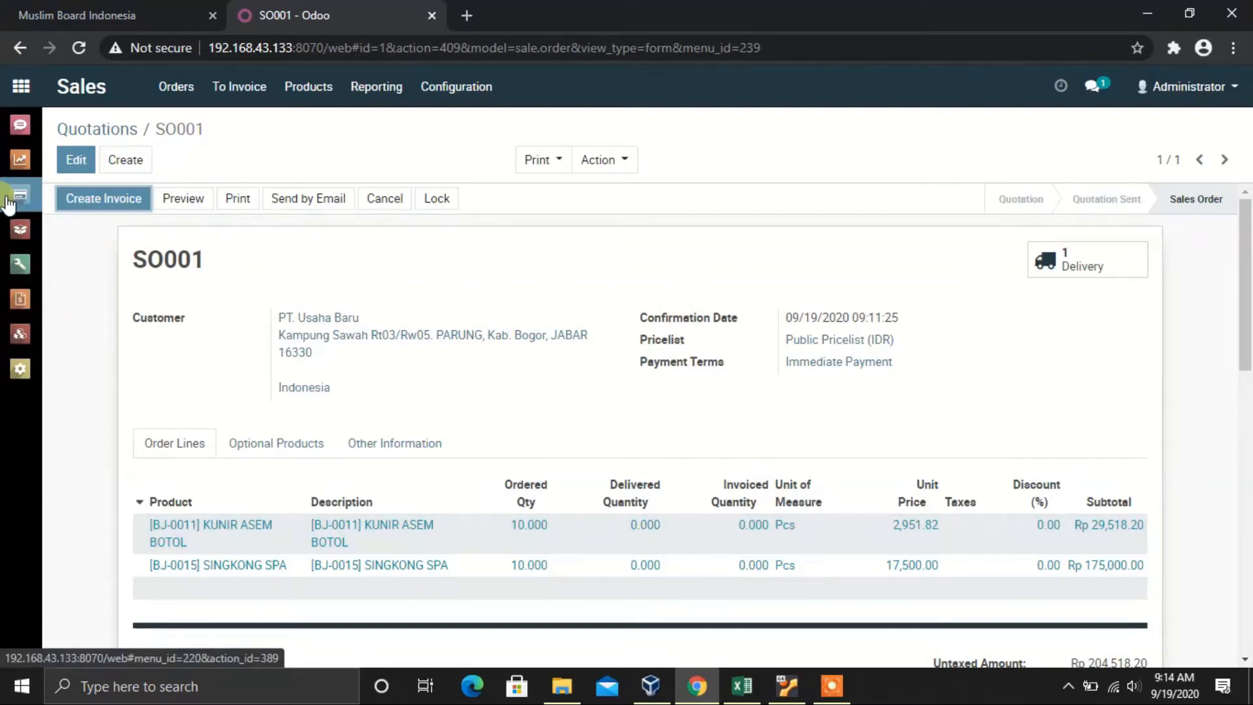
{"action": "left_click", "coordinate": [20, 231]}
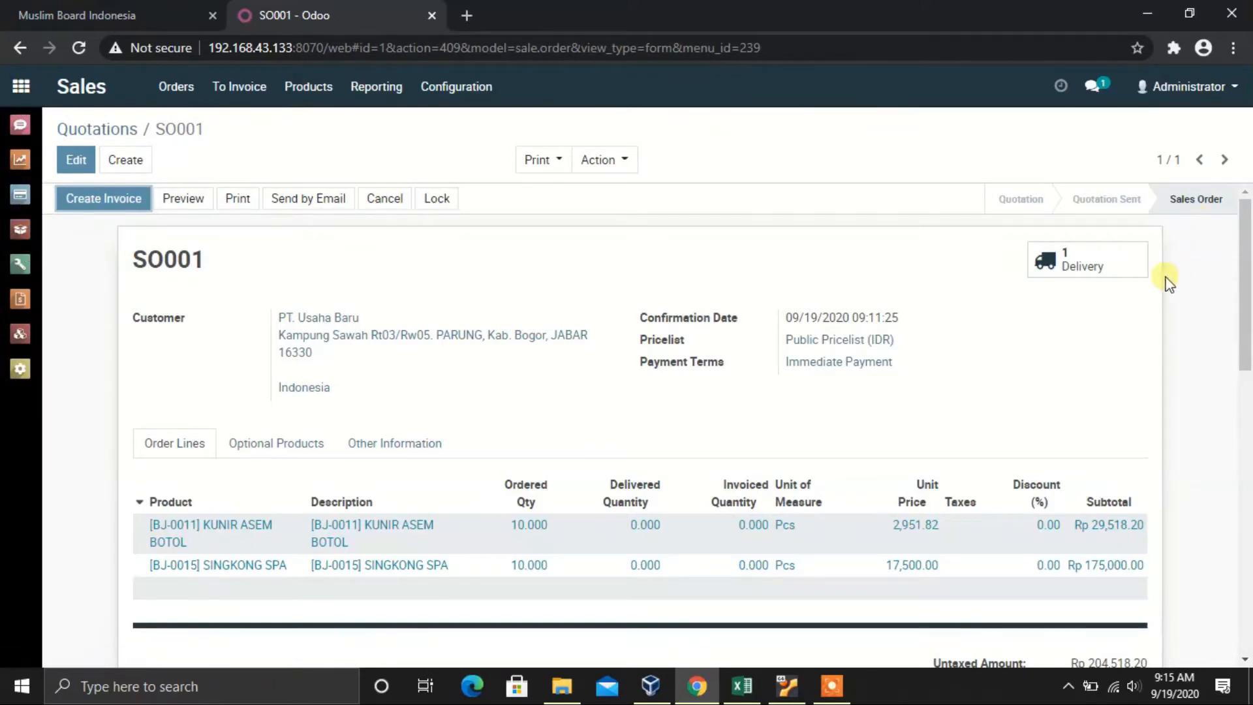
Step: Validate delivery WH/OUT/00001 to Done and open its Delivery Slip PDF
{"action": "left_click", "coordinate": [1103, 271]}
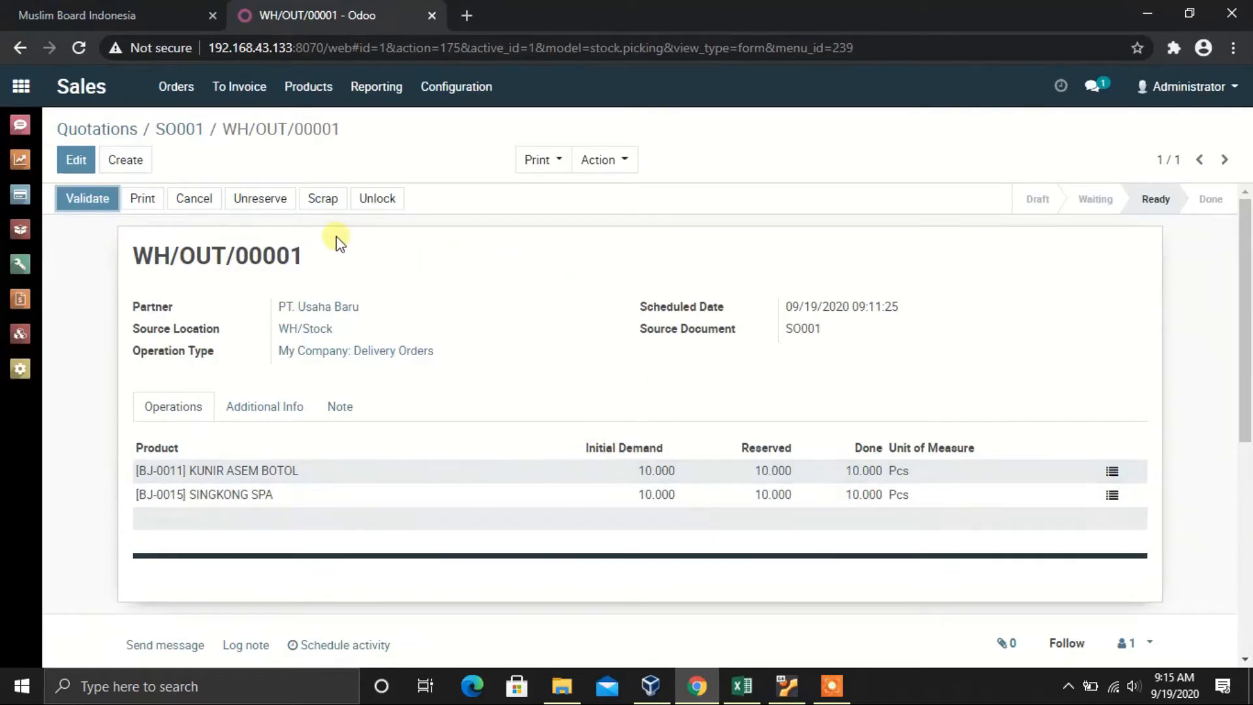
{"action": "left_click", "coordinate": [95, 203]}
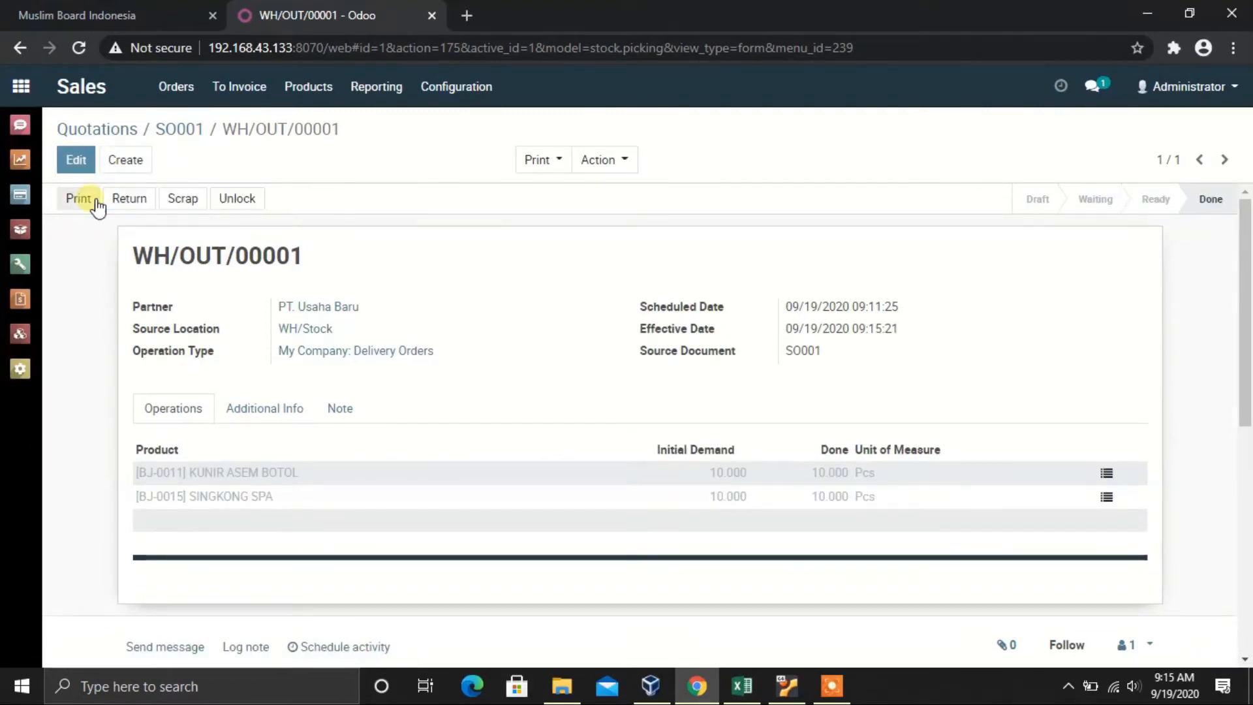
{"action": "left_click", "coordinate": [562, 165]}
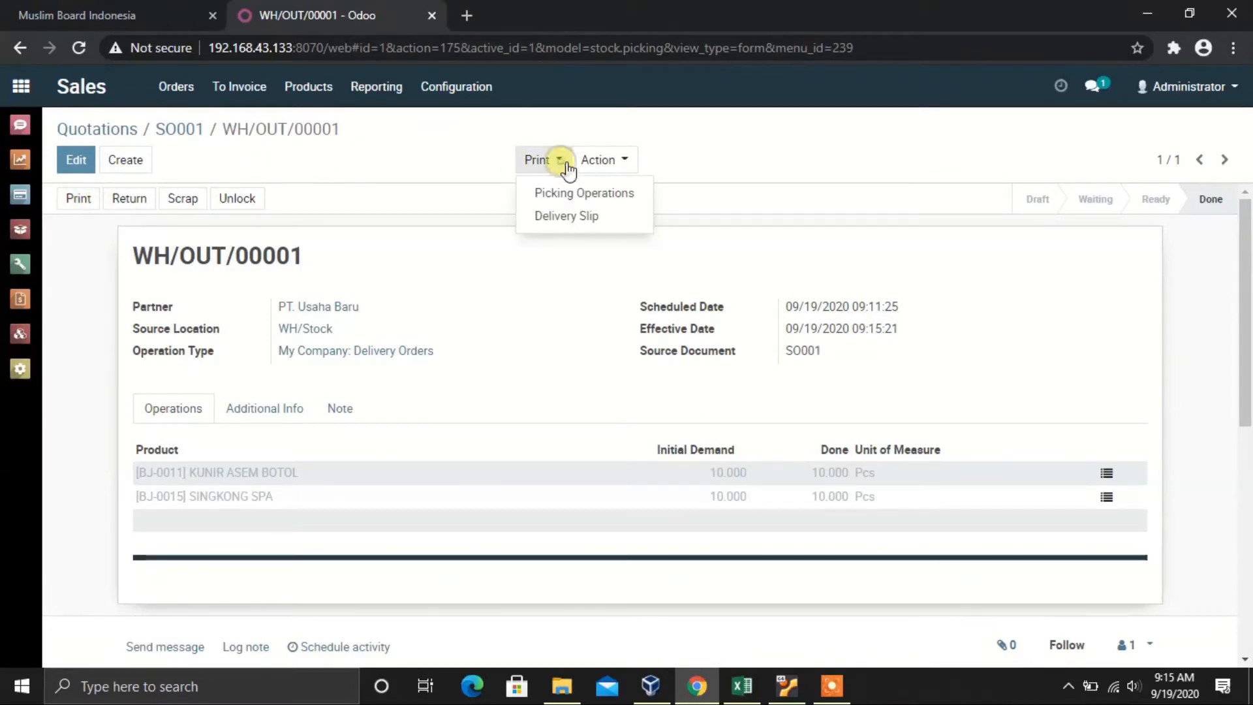
{"action": "left_click", "coordinate": [563, 222]}
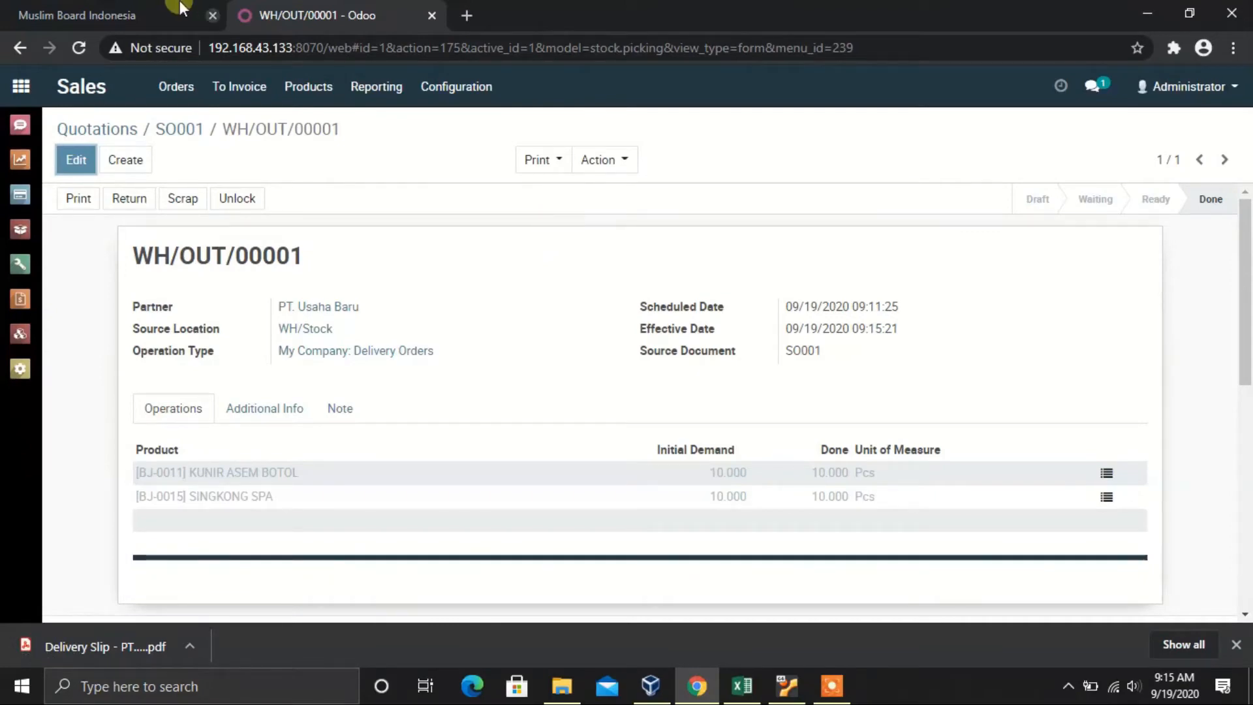
{"action": "left_click", "coordinate": [84, 644]}
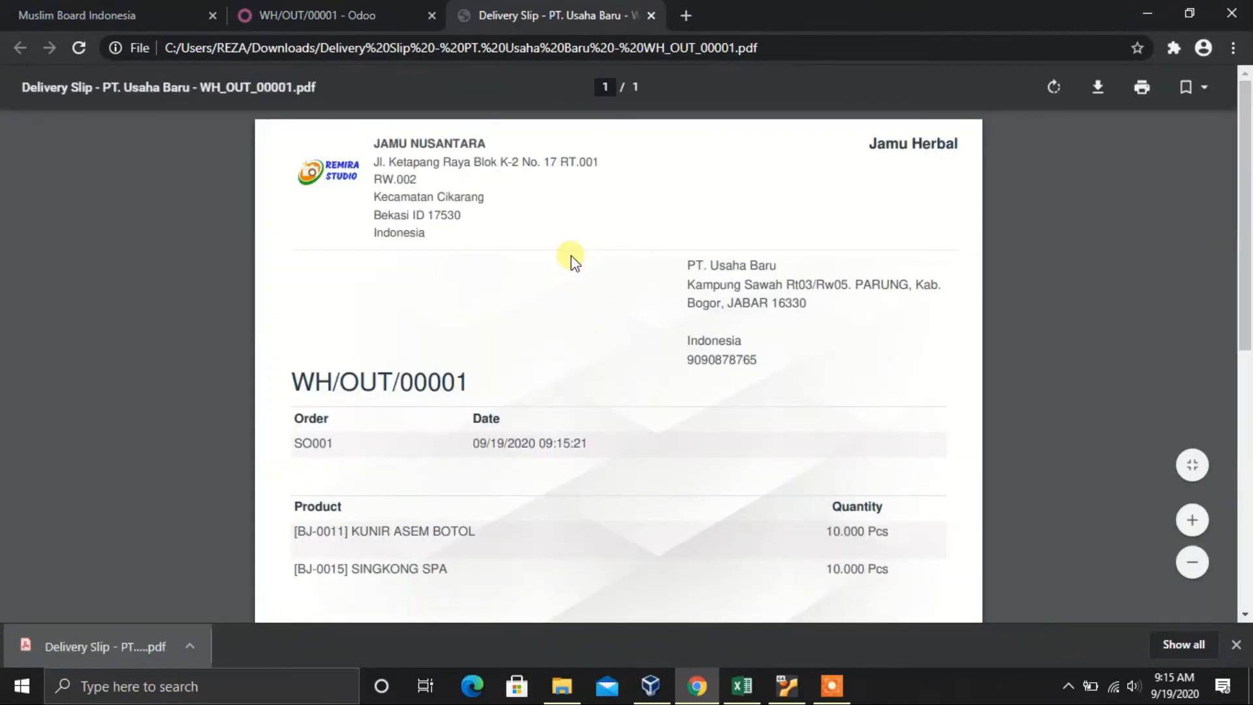
{"action": "scroll", "coordinate": [572, 261], "scroll_direction": "down", "scroll_amount": 4}
{"action": "scroll", "coordinate": [572, 262], "scroll_direction": "up", "scroll_amount": 5}
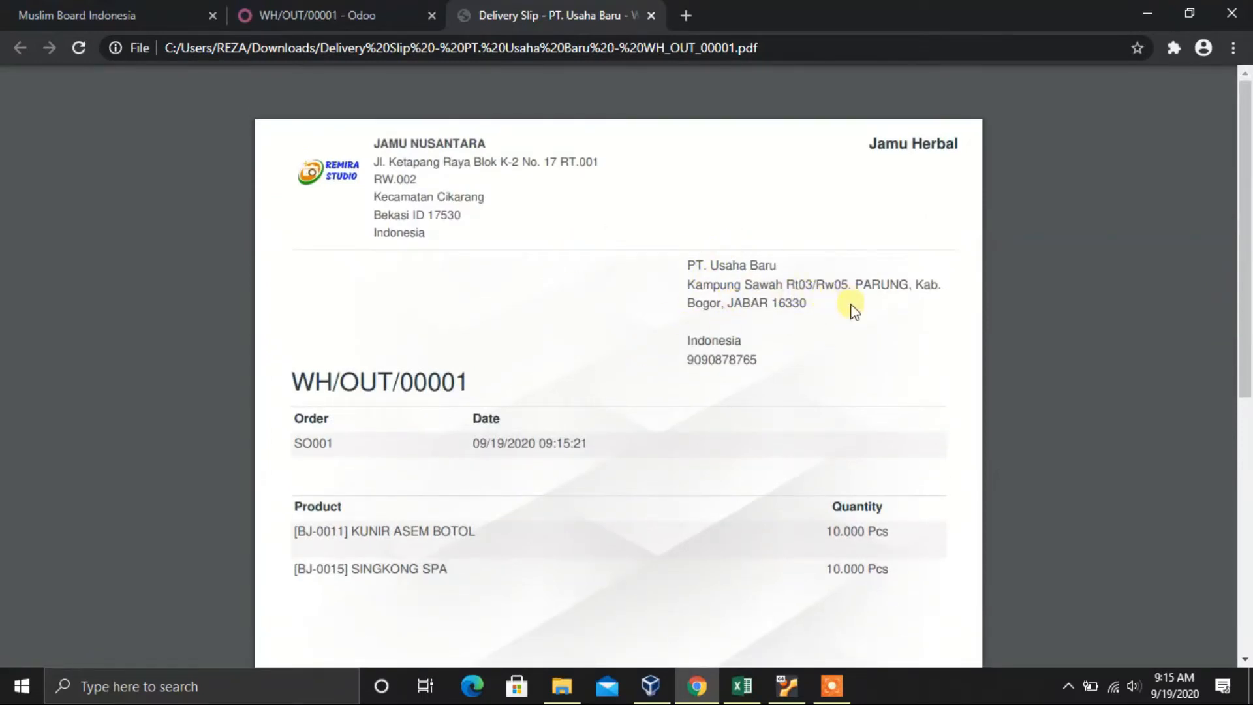
{"action": "scroll", "coordinate": [516, 369], "scroll_direction": "down", "scroll_amount": 1}
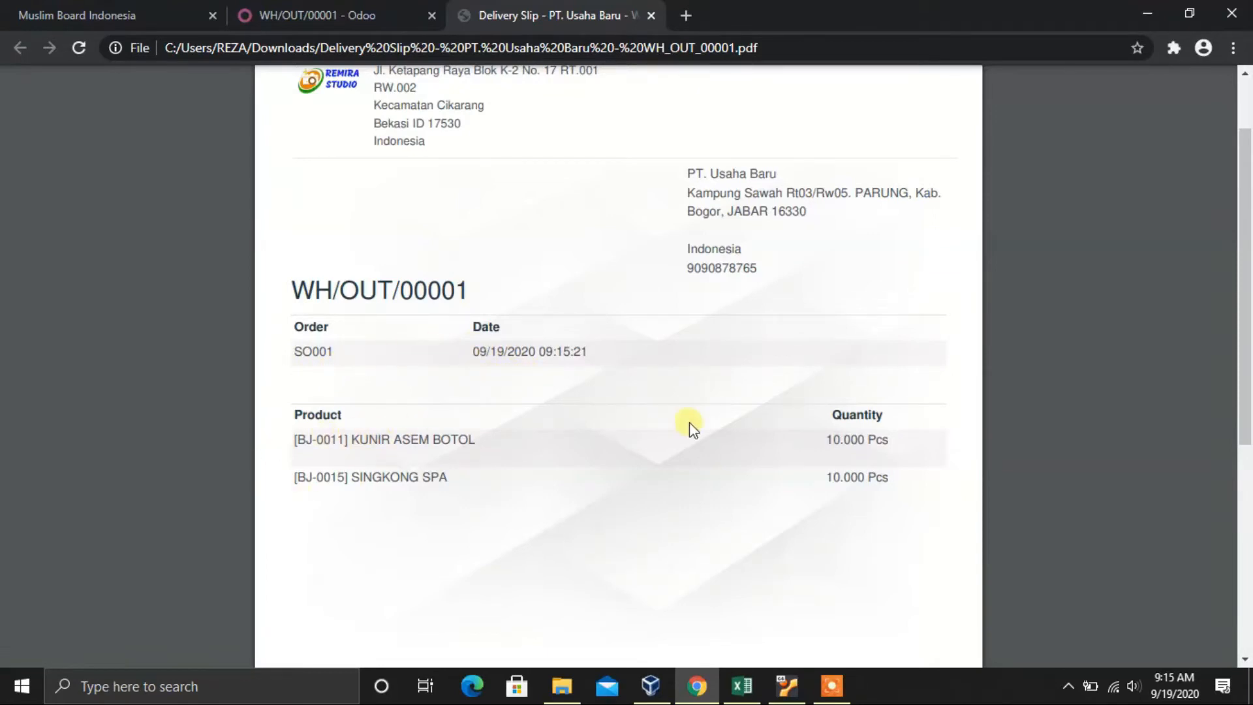
{"action": "scroll", "coordinate": [693, 429], "scroll_direction": "down", "scroll_amount": 5}
{"action": "scroll", "coordinate": [693, 428], "scroll_direction": "up", "scroll_amount": 6}
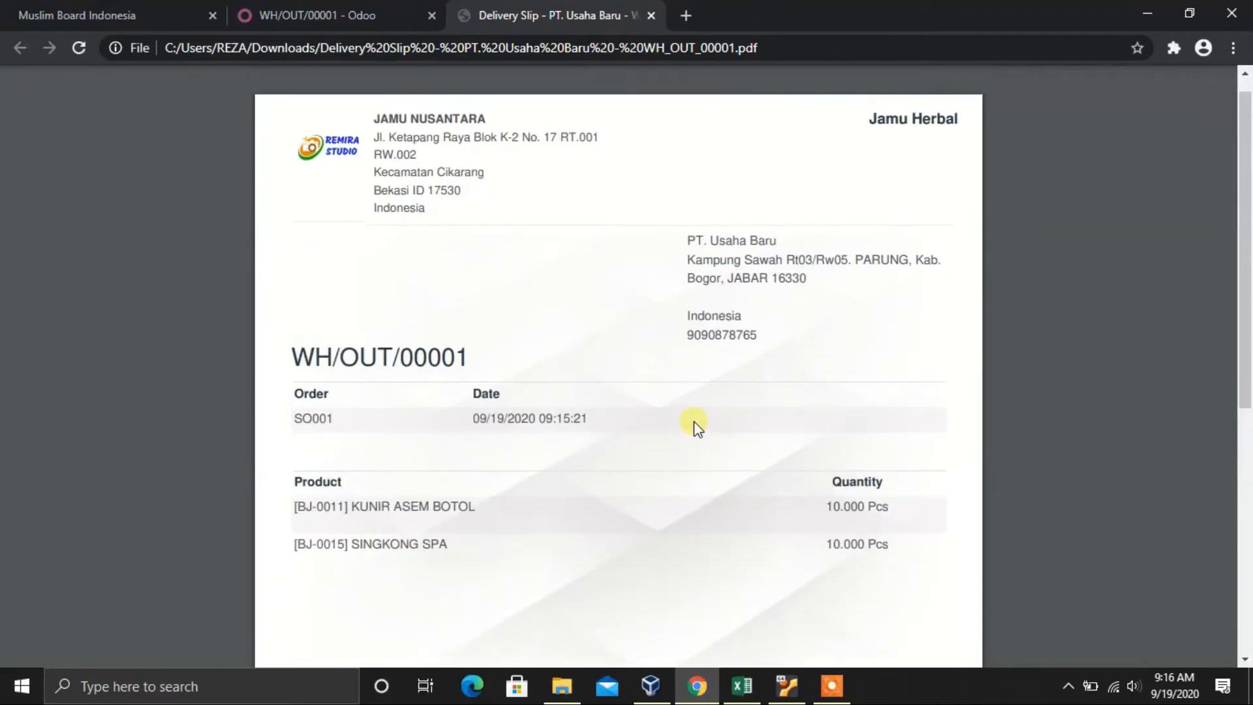
{"action": "scroll", "coordinate": [695, 424], "scroll_direction": "up", "scroll_amount": 1}
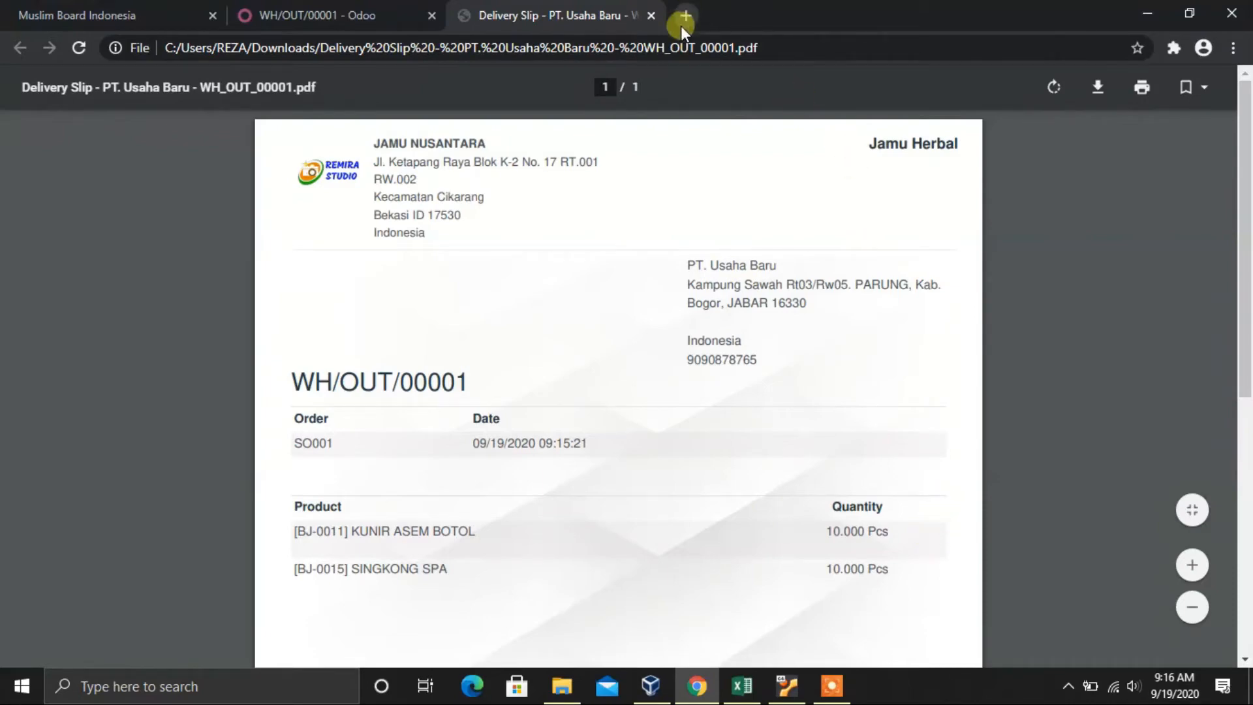
{"action": "left_click", "coordinate": [651, 18]}
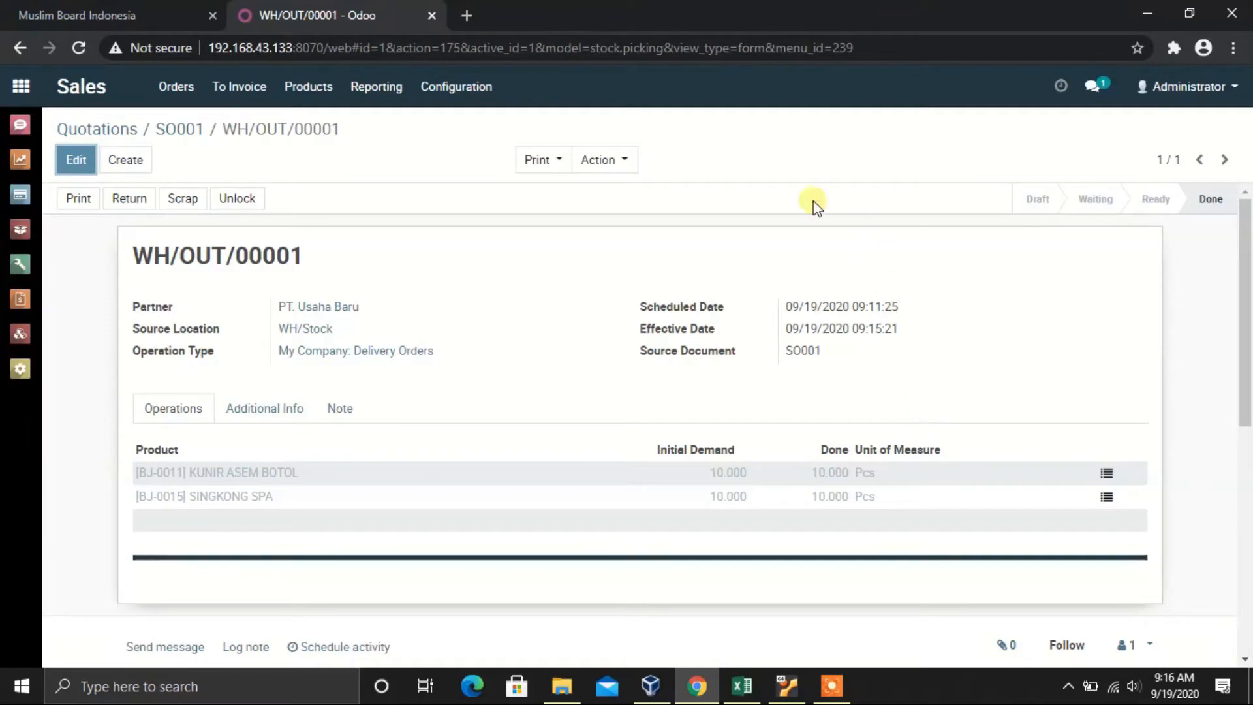
Step: Return to SO001 and confirm both lines show 10.000 delivered, 0.000 invoiced
{"action": "left_click", "coordinate": [190, 131]}
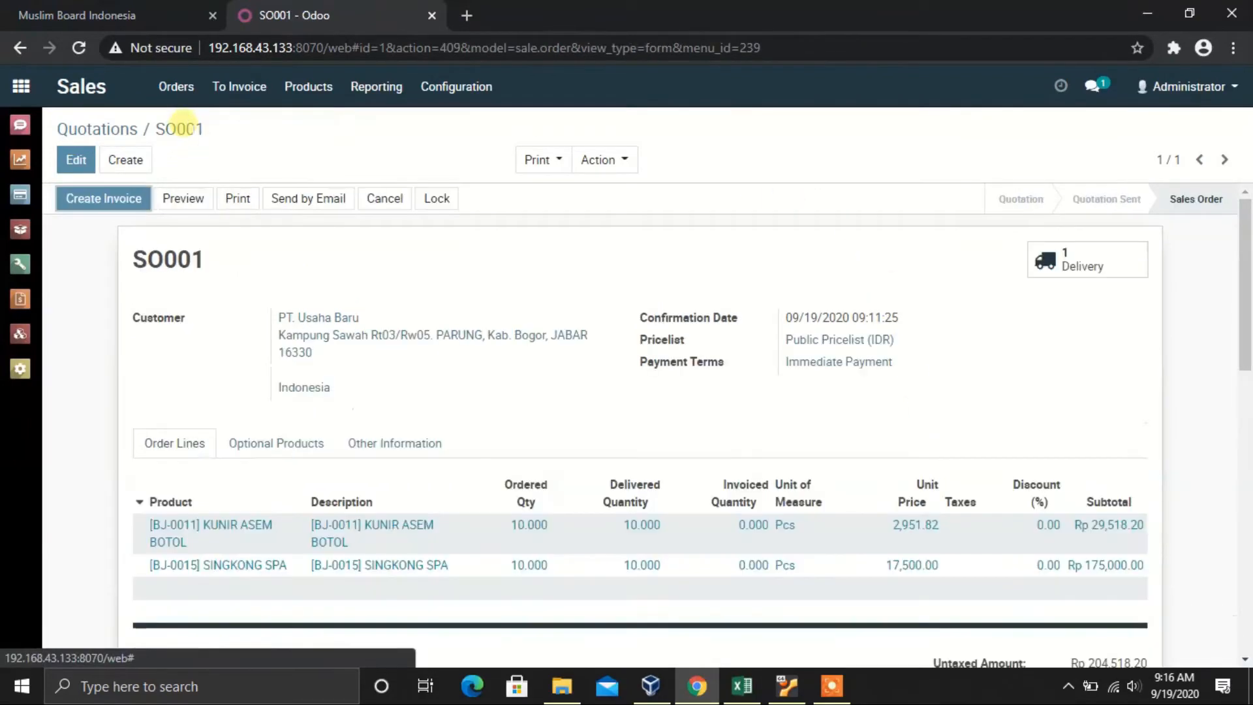
{"action": "scroll", "coordinate": [668, 493], "scroll_direction": "down", "scroll_amount": 1}
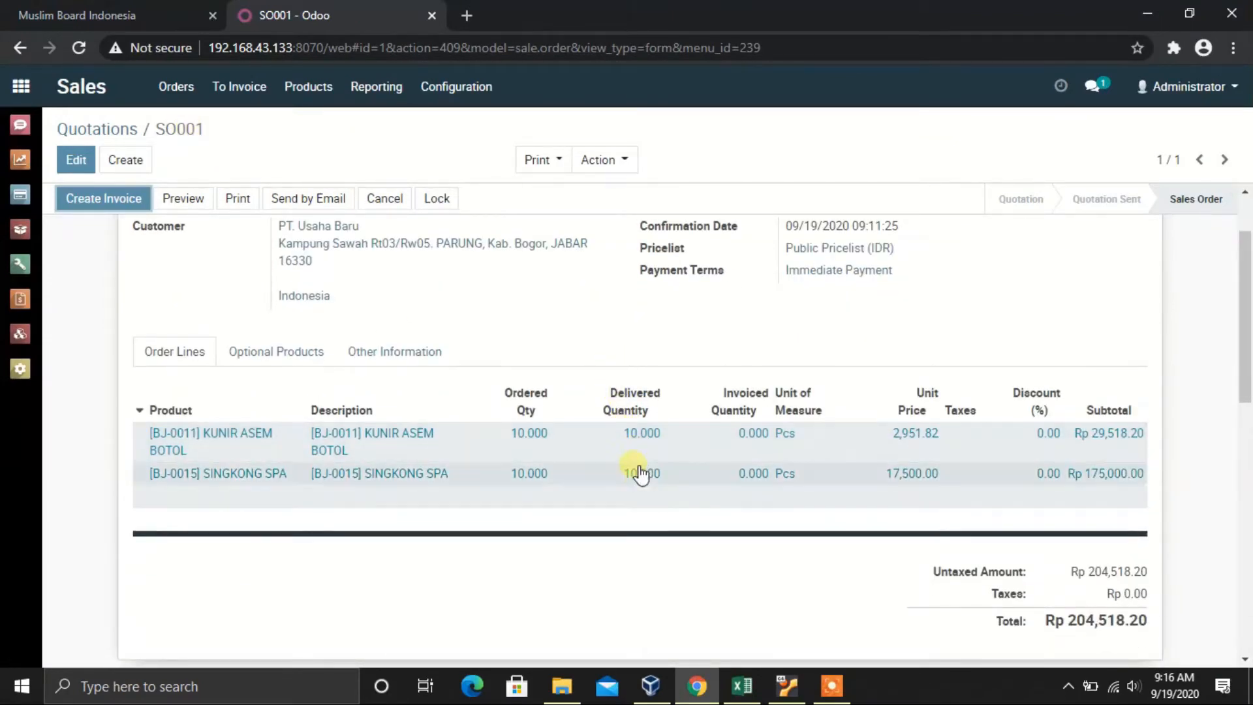
{"action": "scroll", "coordinate": [646, 431], "scroll_direction": "up", "scroll_amount": 1}
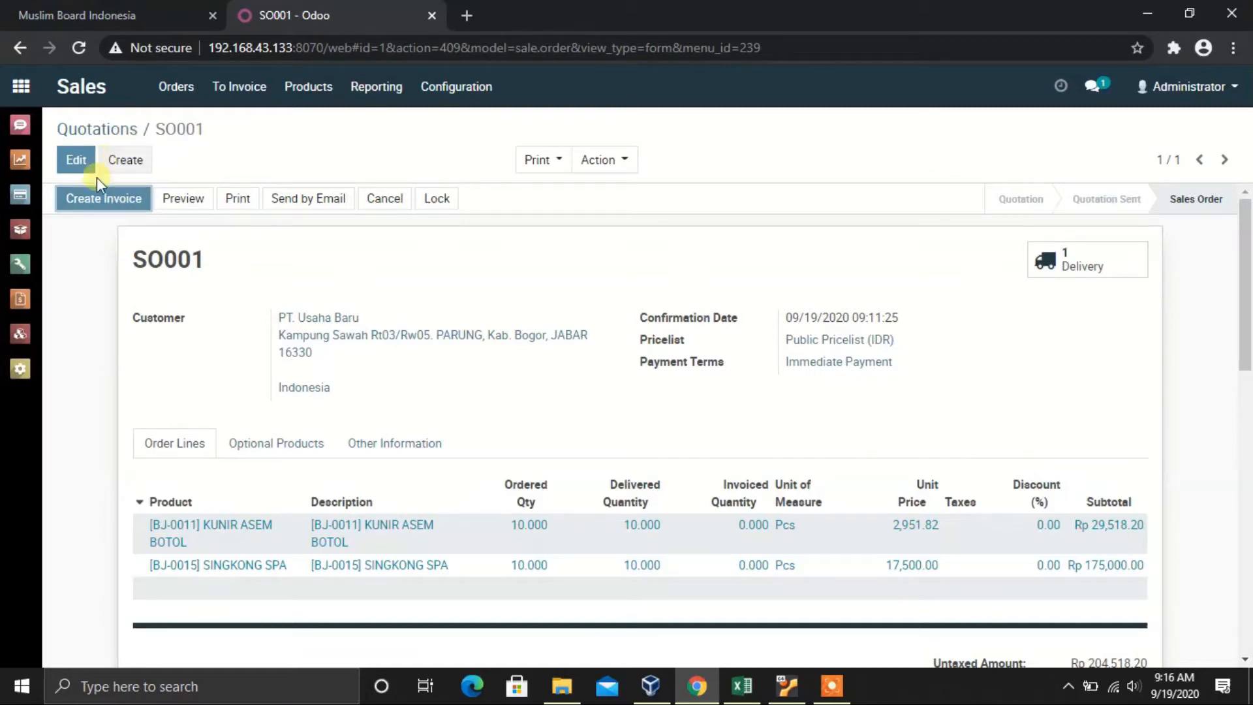
Step: Create draft invoice INV/2020/0001 for SO001's invoiceable lines (Rp 204,518.20), then switch to Excel
{"action": "left_click", "coordinate": [105, 200]}
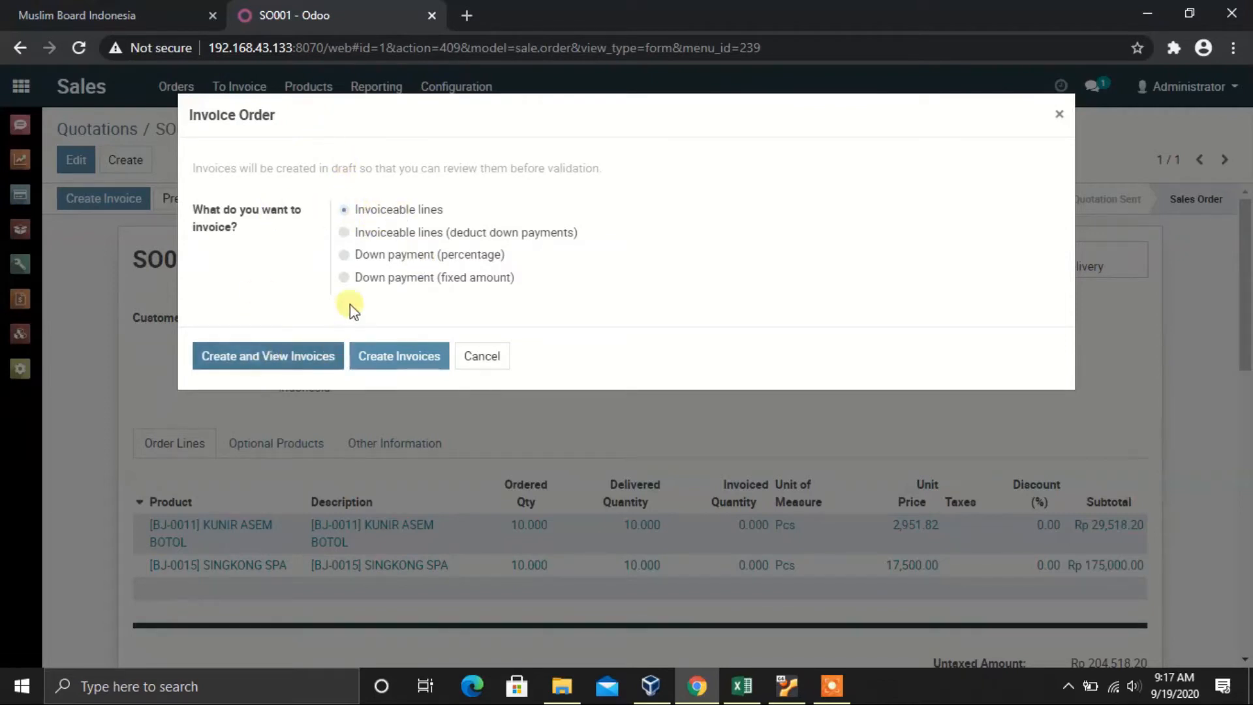
{"action": "left_click", "coordinate": [307, 357]}
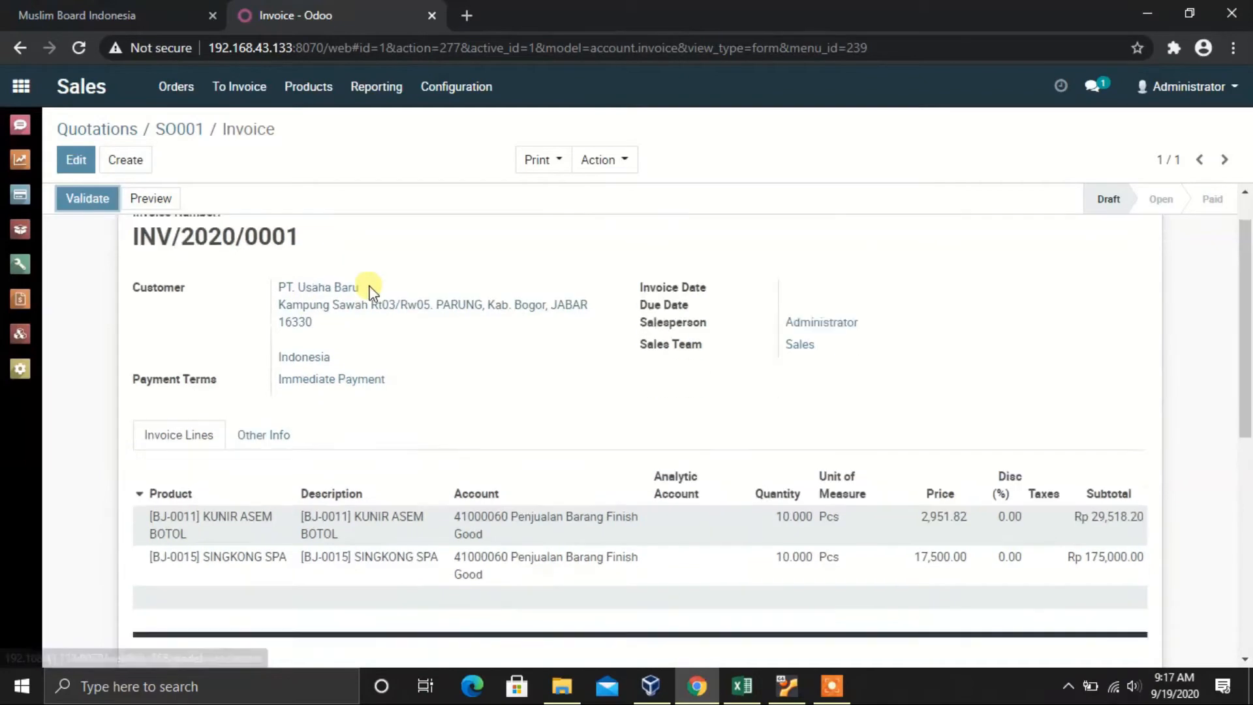
{"action": "scroll", "coordinate": [363, 285], "scroll_direction": "down", "scroll_amount": 5}
{"action": "scroll", "coordinate": [368, 290], "scroll_direction": "up", "scroll_amount": 2}
{"action": "scroll", "coordinate": [369, 290], "scroll_direction": "up", "scroll_amount": 3}
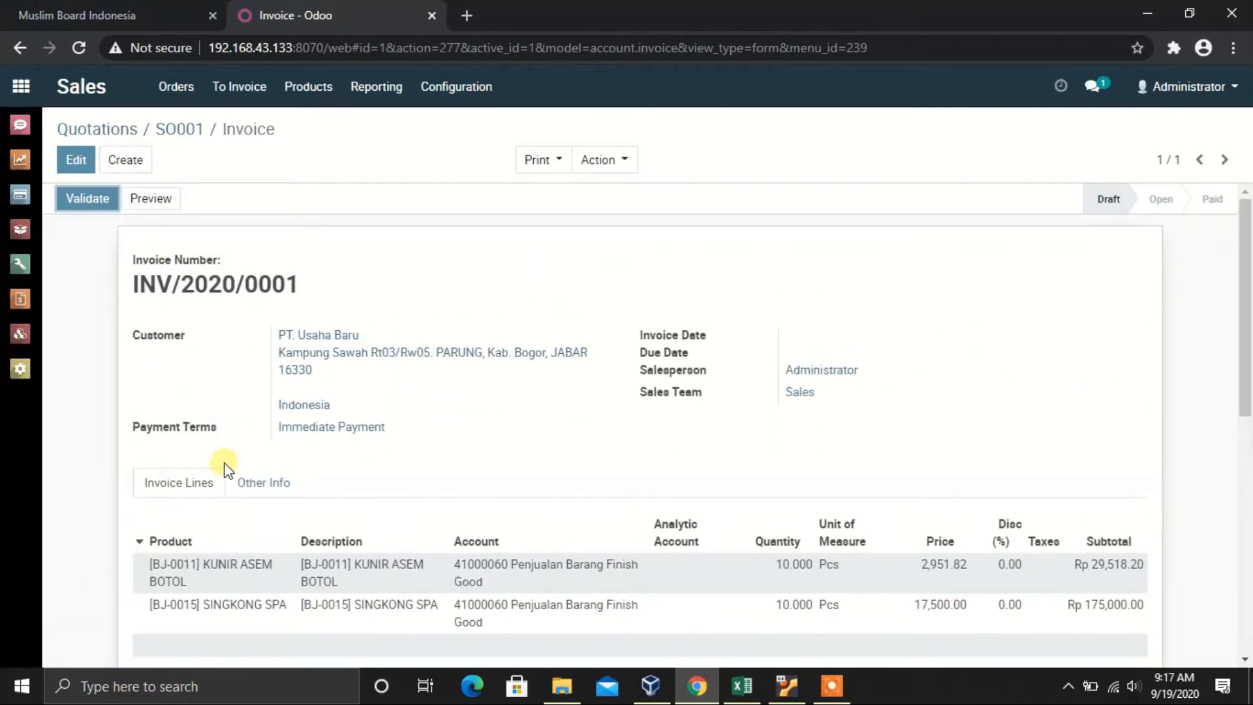
{"action": "scroll", "coordinate": [377, 447], "scroll_direction": "down", "scroll_amount": 1}
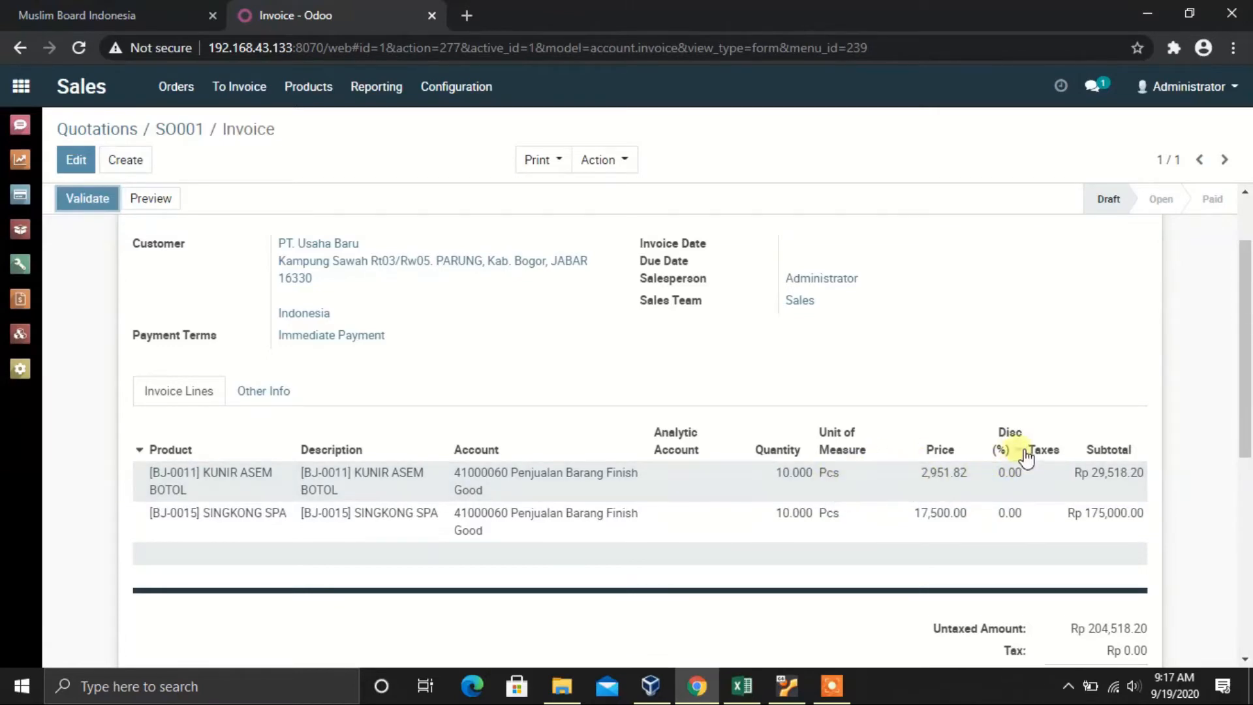
{"action": "scroll", "coordinate": [876, 462], "scroll_direction": "down", "scroll_amount": 1}
{"action": "scroll", "coordinate": [876, 462], "scroll_direction": "down", "scroll_amount": 2}
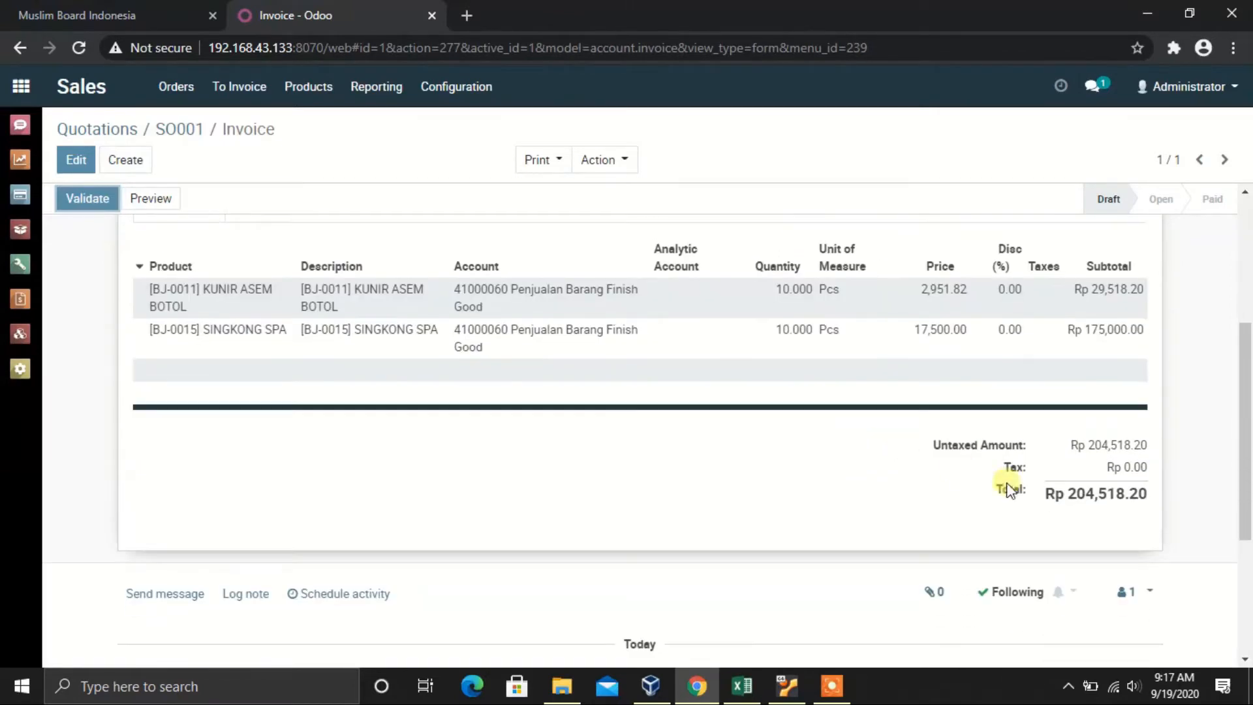
{"action": "scroll", "coordinate": [957, 465], "scroll_direction": "up", "scroll_amount": 5}
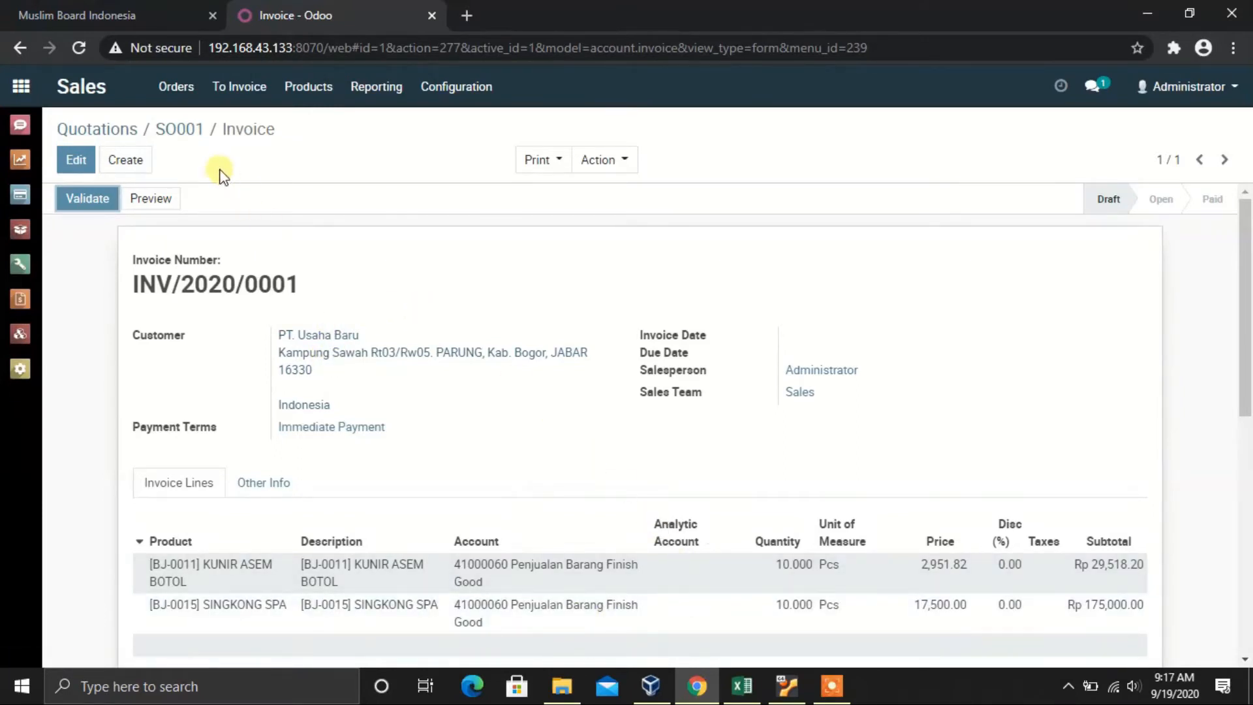
{"action": "left_click", "coordinate": [738, 687]}
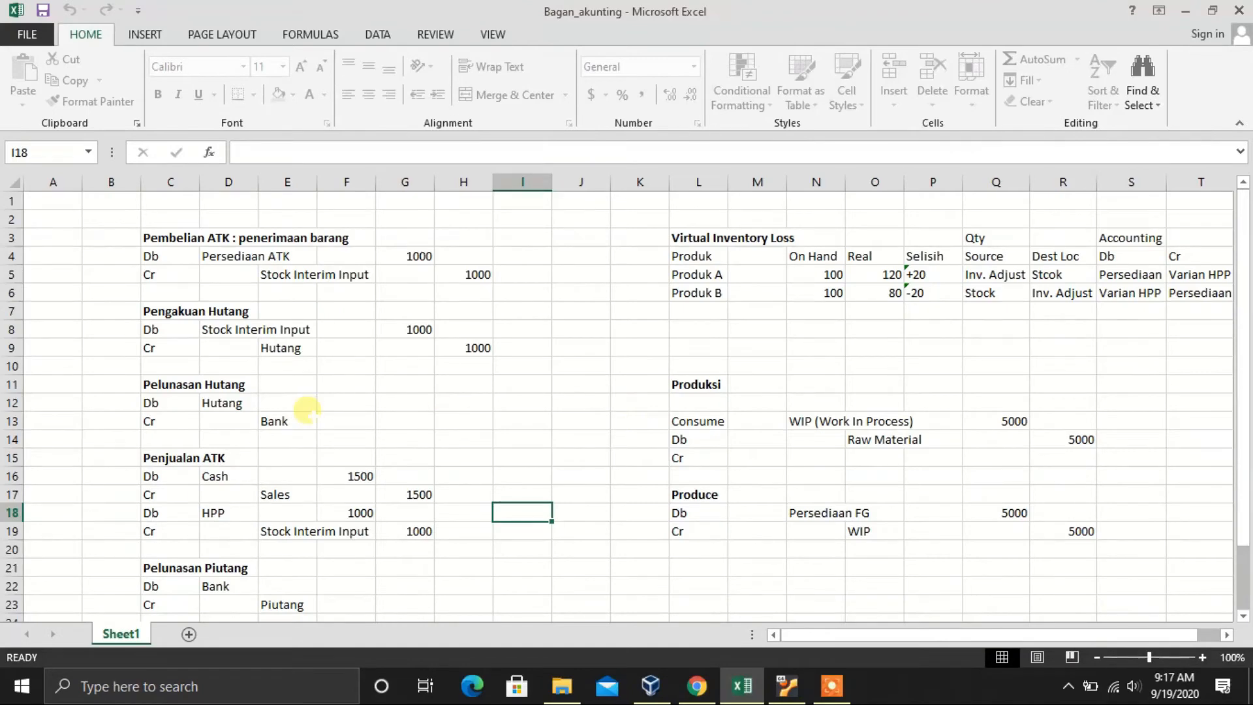
Step: Review the Pelunasan Hutang and Penjualan ATK entries in Bagan_akunting, then go back to Odoo
{"action": "left_click", "coordinate": [307, 406]}
{"action": "scroll", "coordinate": [340, 411], "scroll_direction": "down", "scroll_amount": 3}
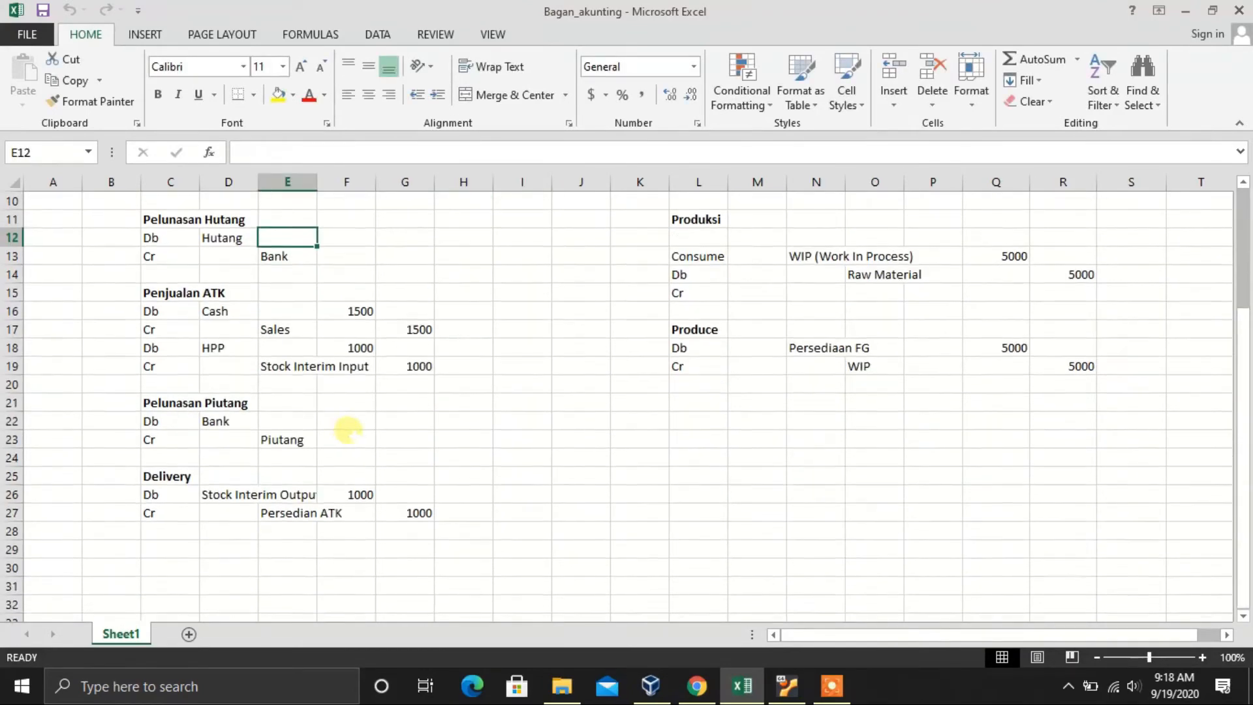
{"action": "scroll", "coordinate": [340, 425], "scroll_direction": "down", "scroll_amount": 2}
{"action": "scroll", "coordinate": [218, 408], "scroll_direction": "up", "scroll_amount": 4}
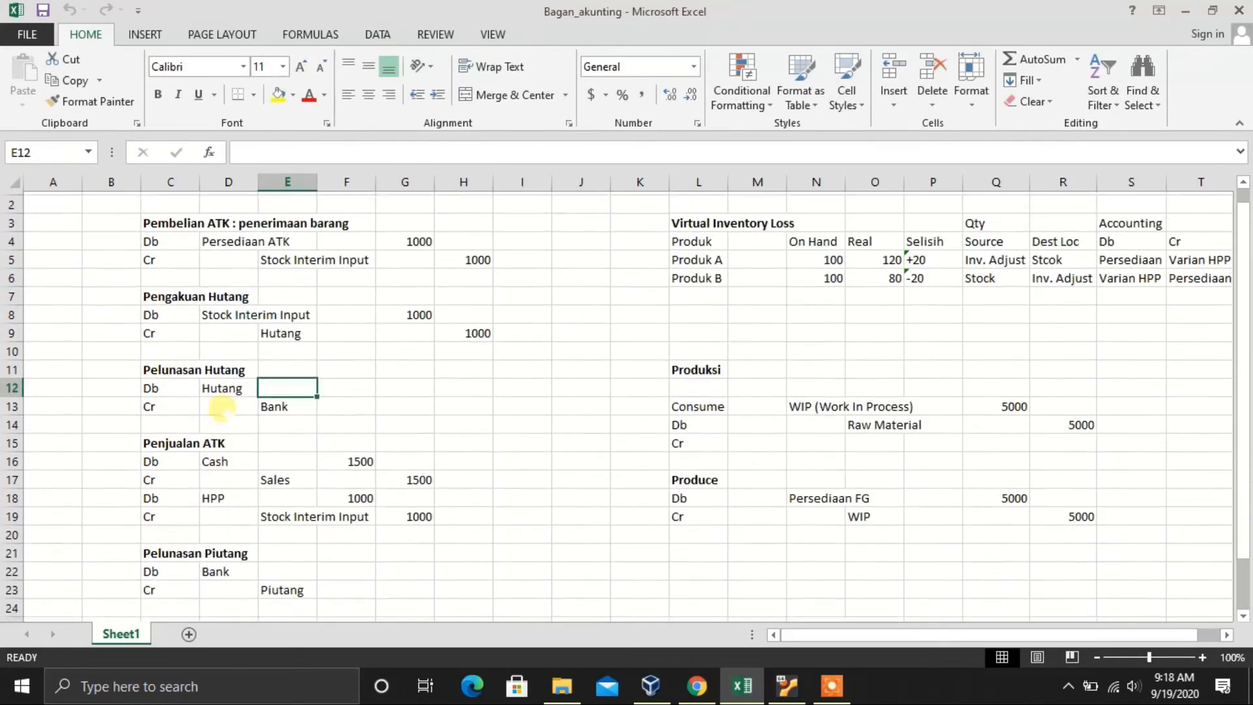
{"action": "scroll", "coordinate": [222, 408], "scroll_direction": "up", "scroll_amount": 1}
{"action": "scroll", "coordinate": [206, 355], "scroll_direction": "down", "scroll_amount": 2}
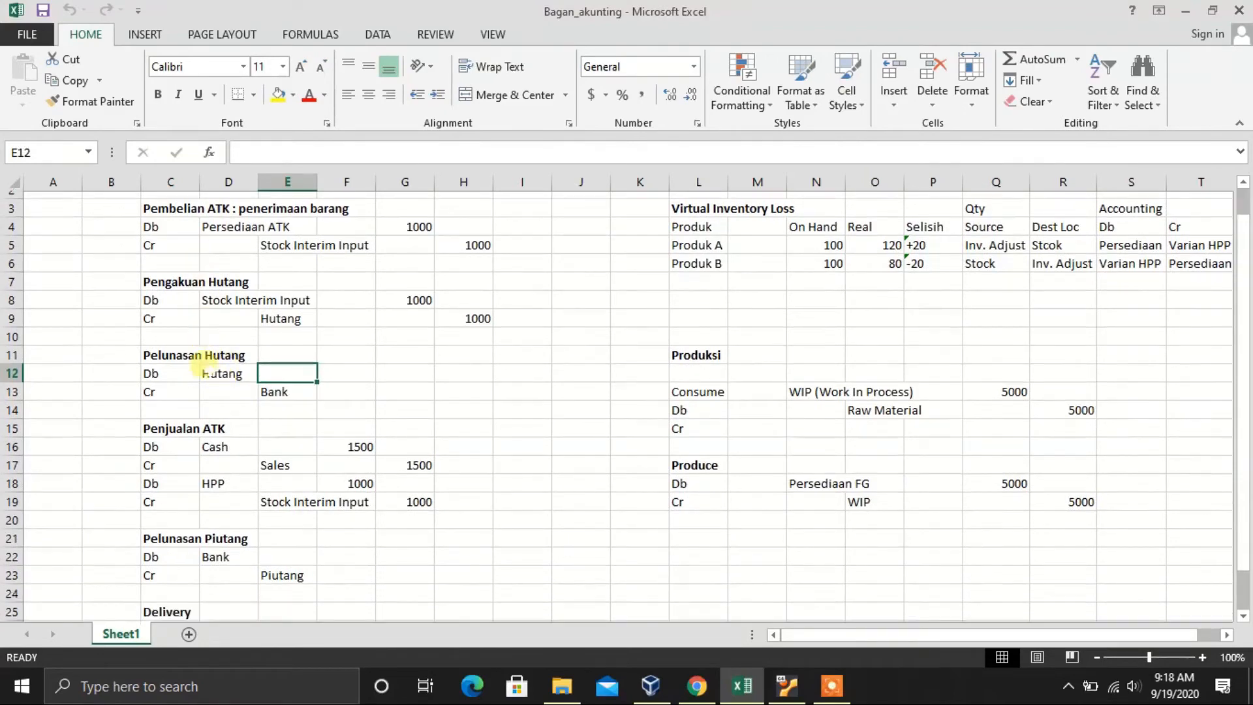
{"action": "left_click", "coordinate": [697, 686]}
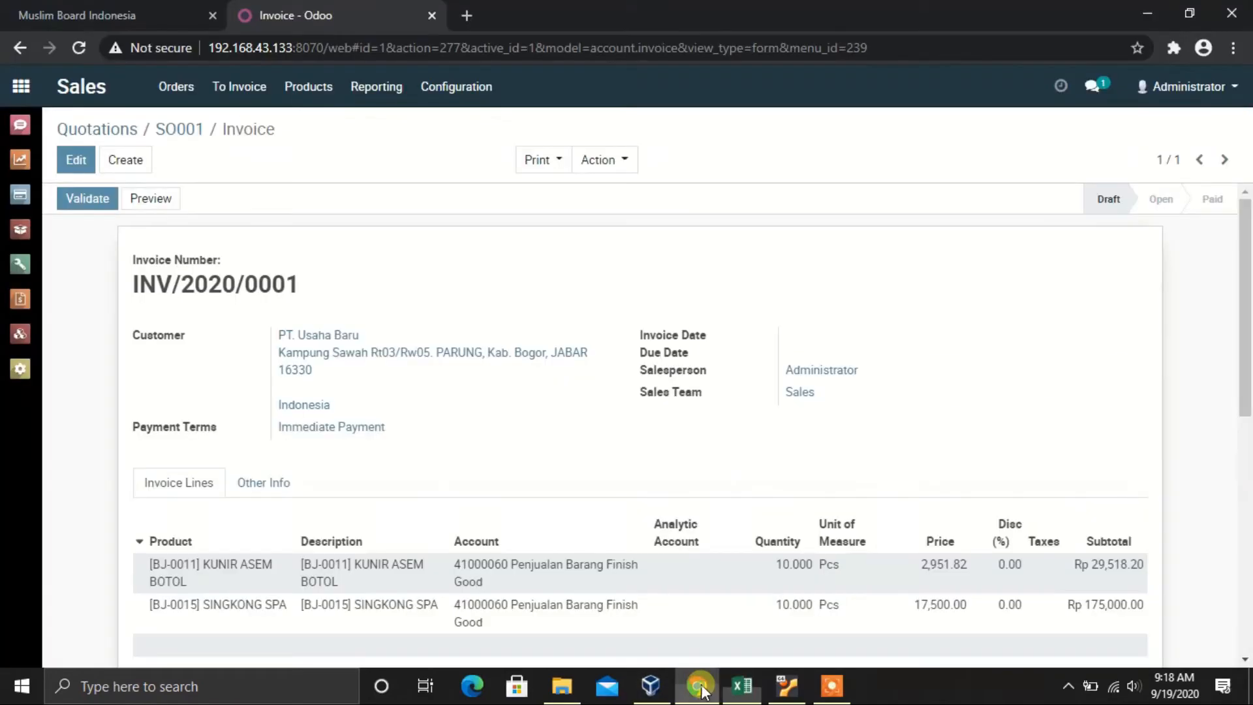
{"action": "left_click", "coordinate": [174, 129]}
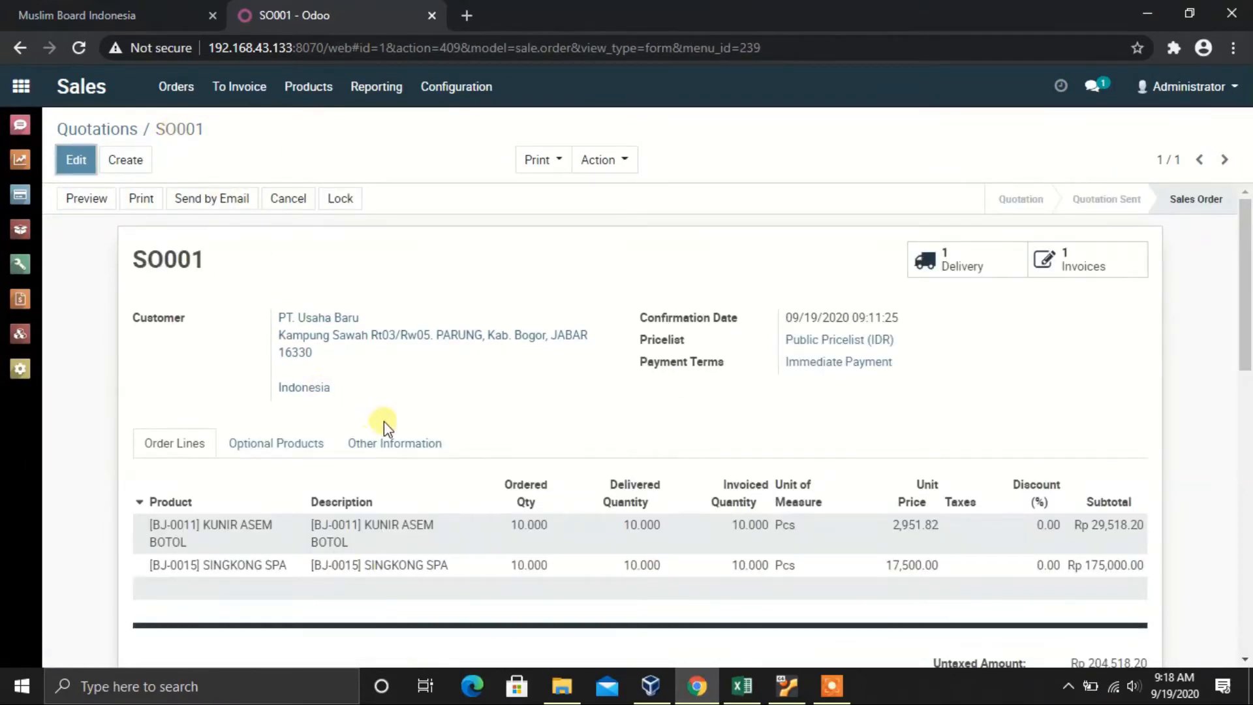
{"action": "left_click", "coordinate": [399, 443]}
{"action": "scroll", "coordinate": [478, 403], "scroll_direction": "down", "scroll_amount": 1}
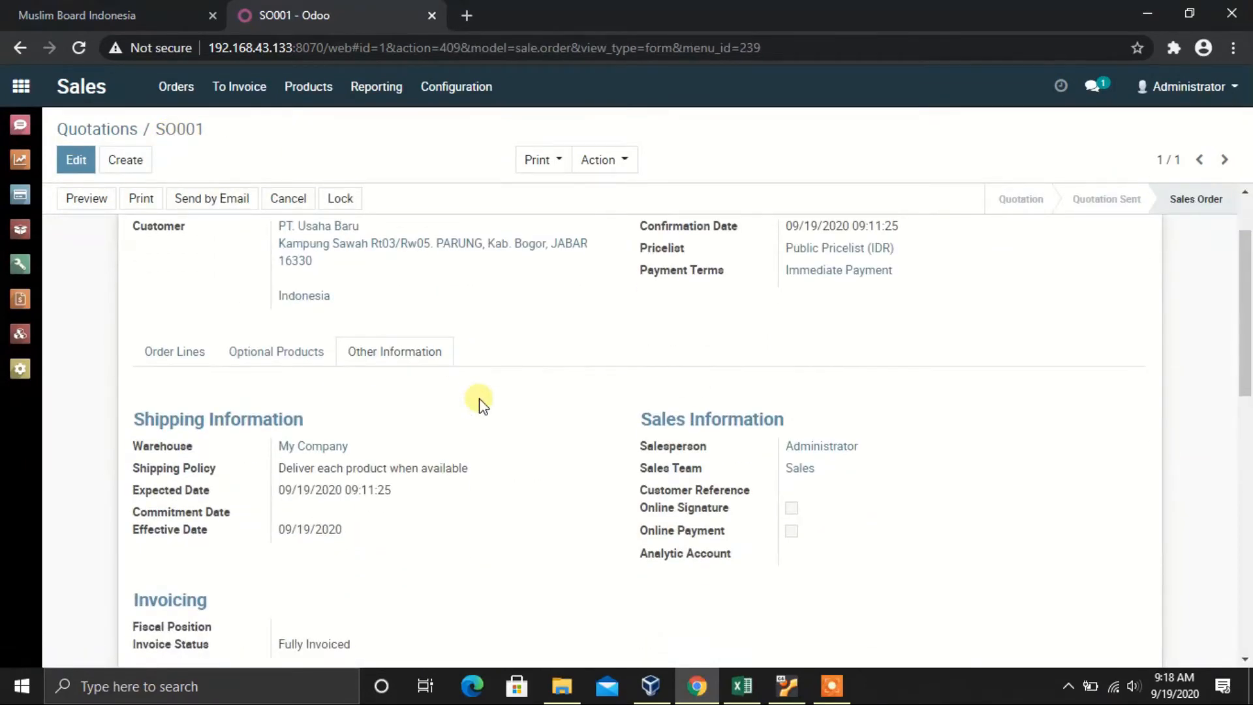
{"action": "scroll", "coordinate": [477, 401], "scroll_direction": "down", "scroll_amount": 1}
{"action": "scroll", "coordinate": [476, 401], "scroll_direction": "up", "scroll_amount": 1}
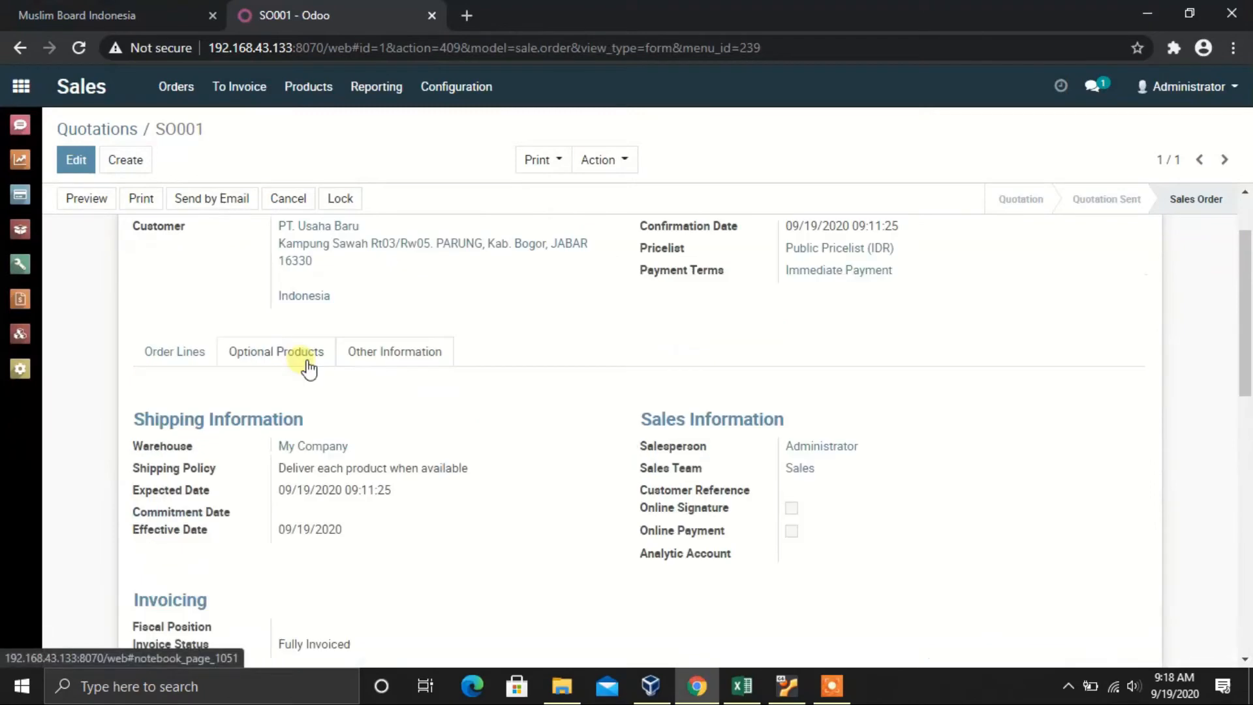
{"action": "left_click", "coordinate": [309, 365]}
{"action": "left_click", "coordinate": [188, 353]}
{"action": "scroll", "coordinate": [327, 378], "scroll_direction": "up", "scroll_amount": 1}
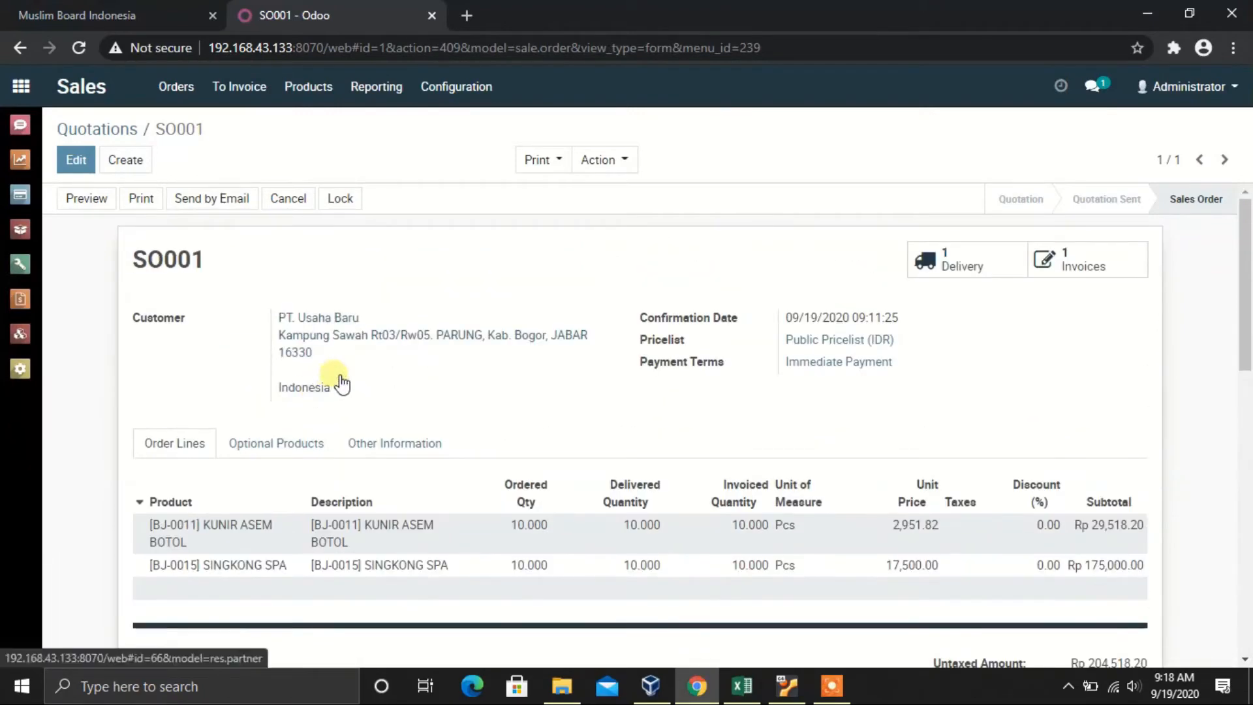
{"action": "left_click", "coordinate": [979, 258]}
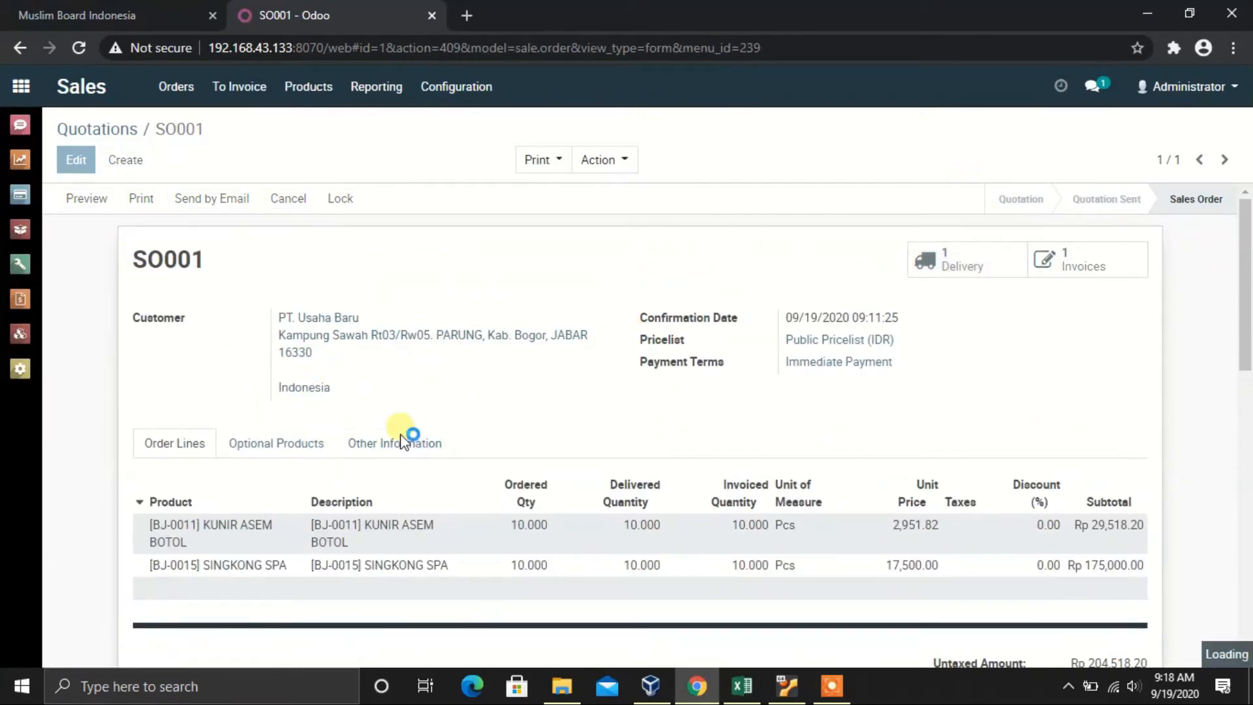
{"action": "left_click", "coordinate": [275, 415]}
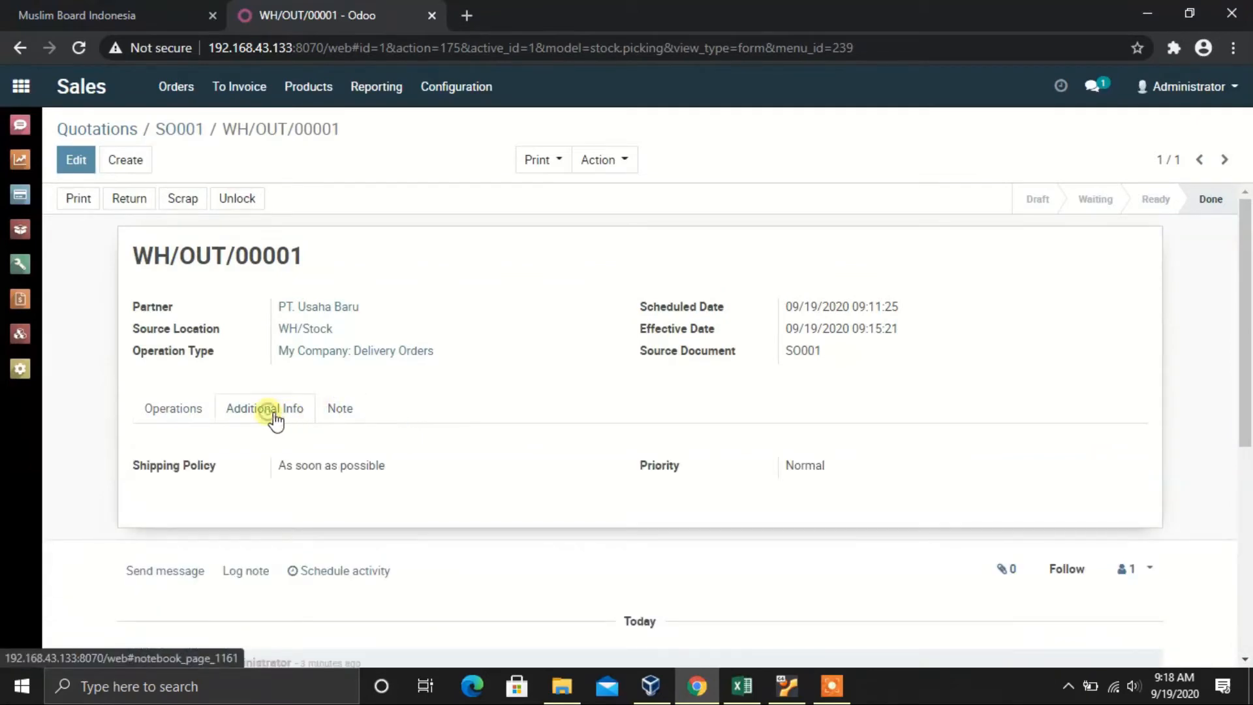
{"action": "left_click", "coordinate": [183, 411]}
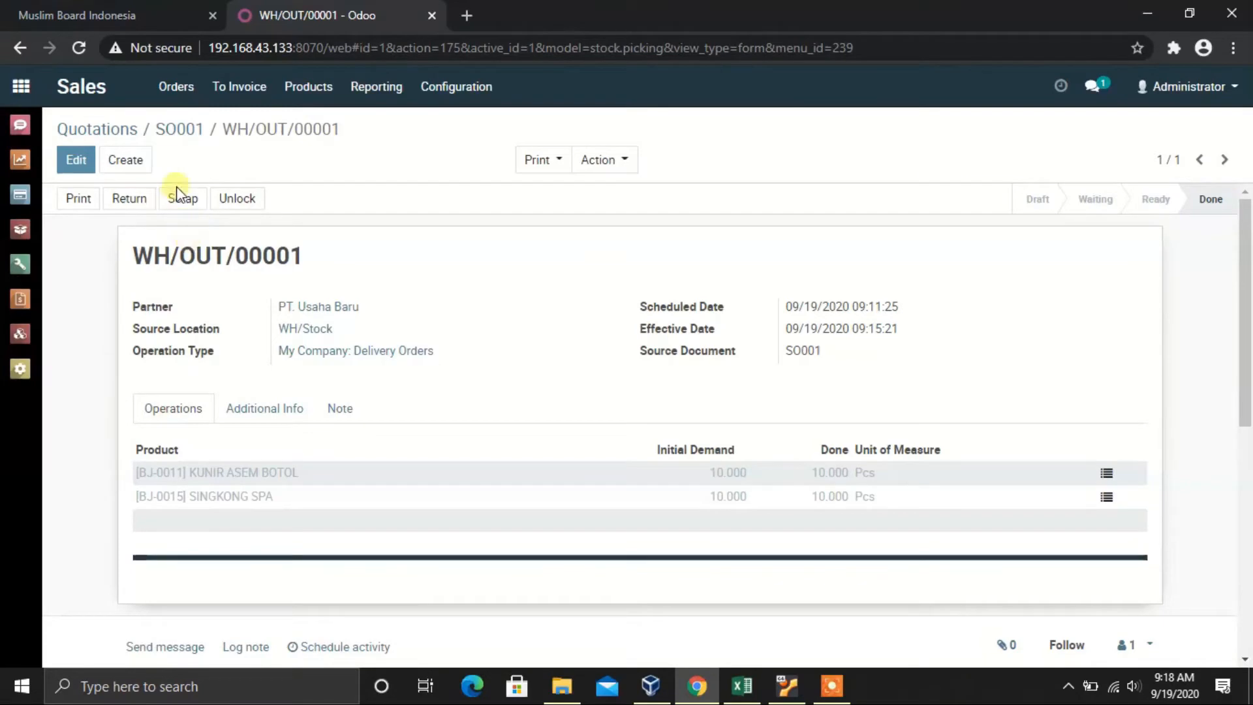
{"action": "left_click", "coordinate": [206, 131]}
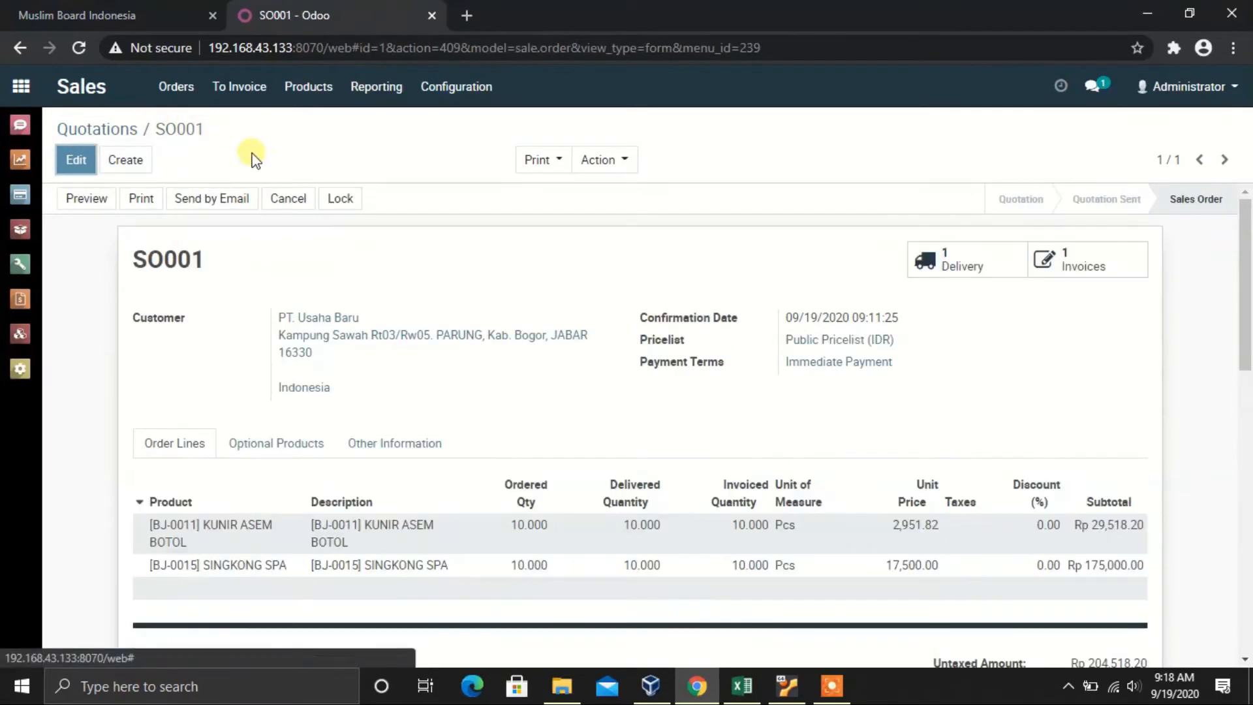
{"action": "left_click", "coordinate": [1103, 274]}
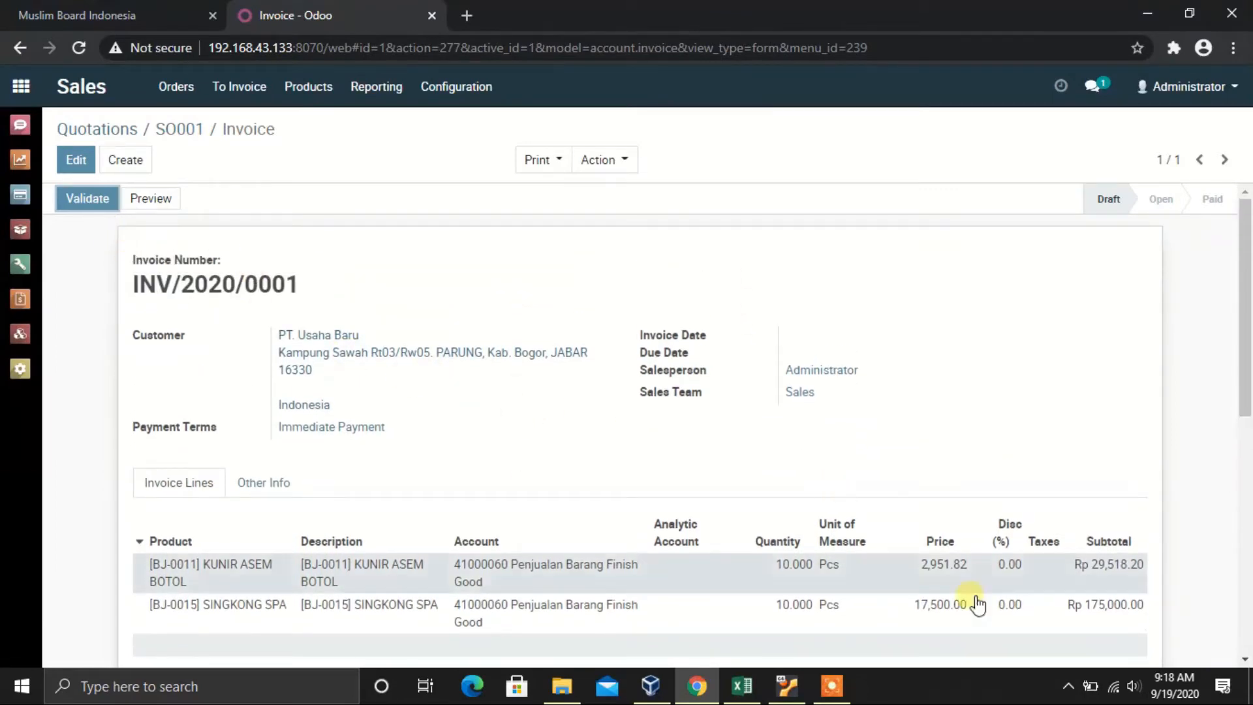
{"action": "left_click", "coordinate": [86, 199]}
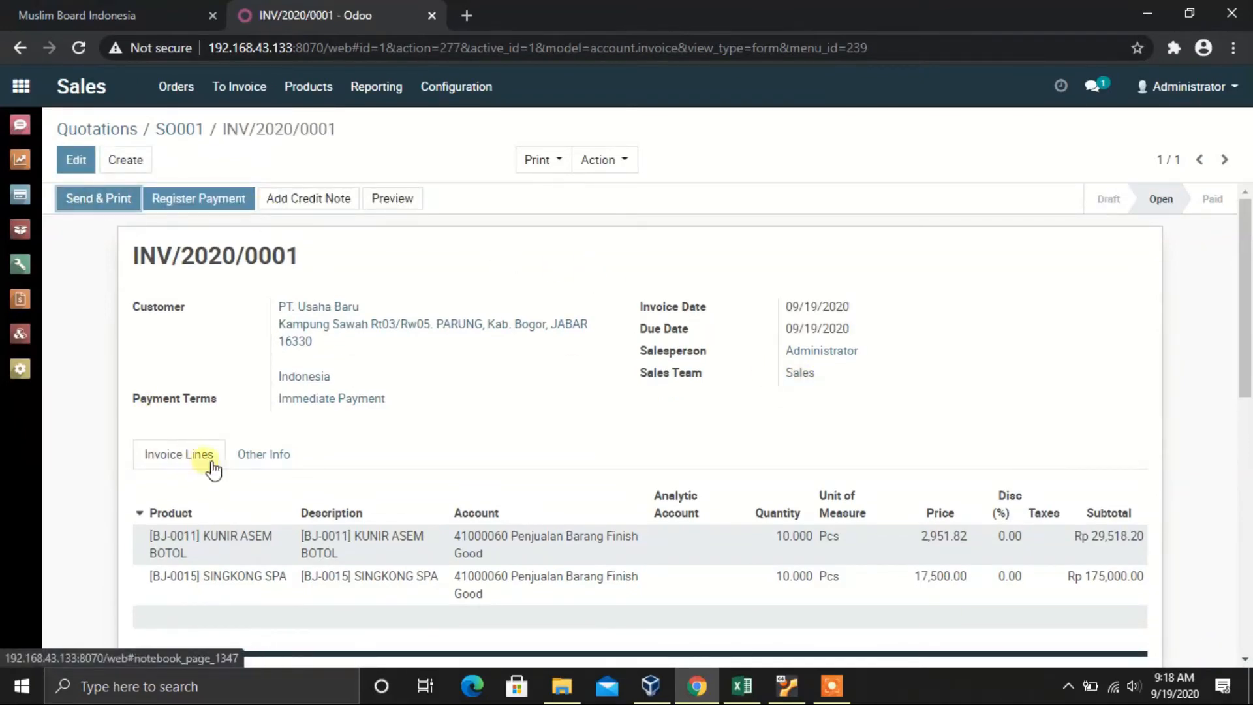
Step: Check the invoice's Other Info and Invoice Lines, then open journal entry INV/2020/0001
{"action": "left_click", "coordinate": [257, 454]}
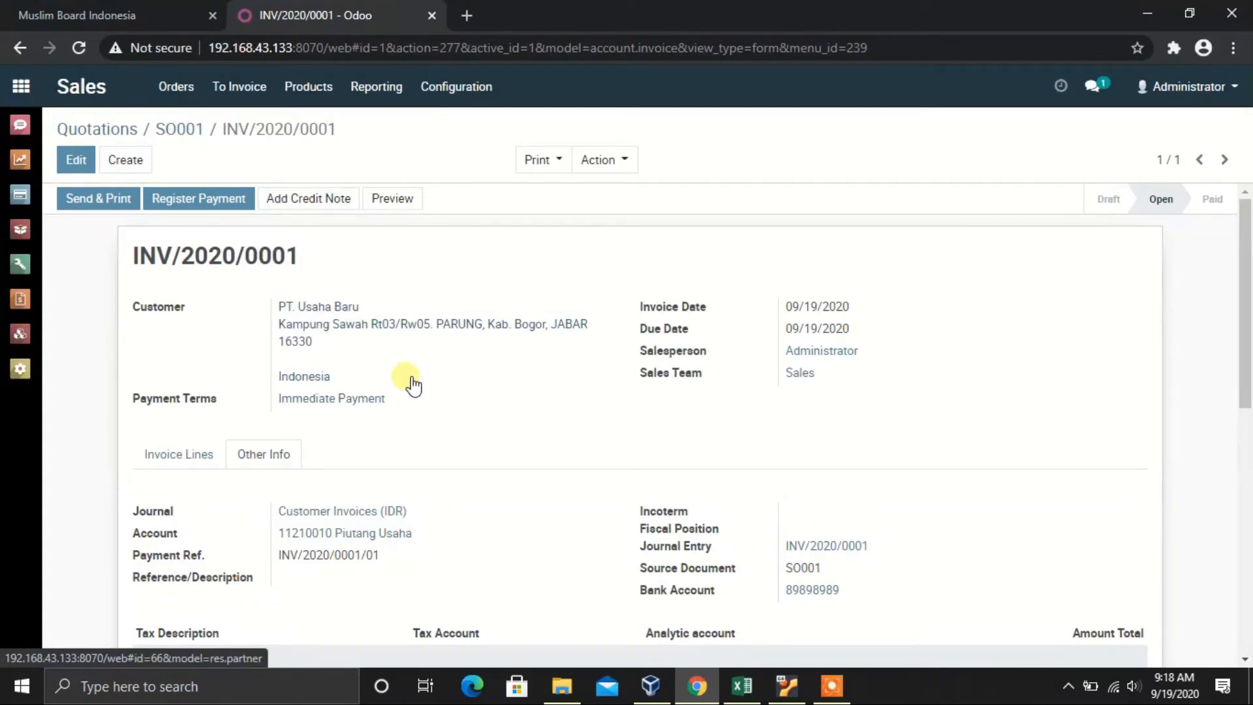
{"action": "scroll", "coordinate": [412, 383], "scroll_direction": "down", "scroll_amount": 1}
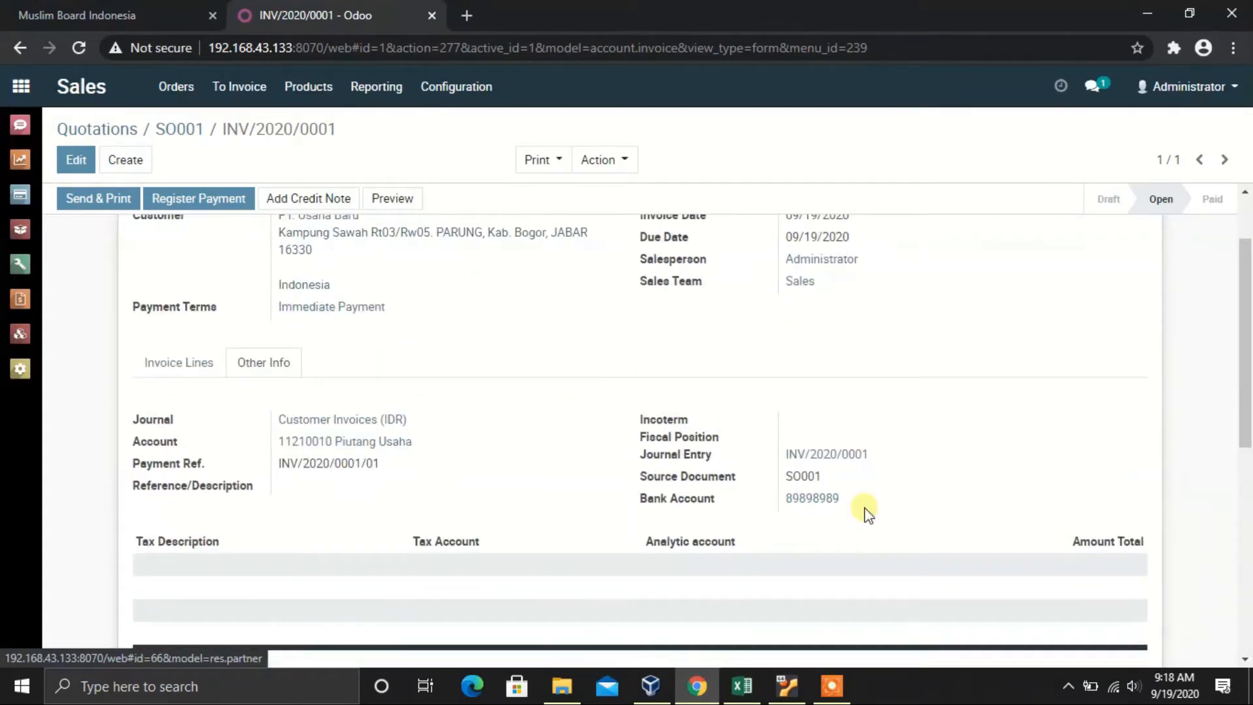
{"action": "scroll", "coordinate": [454, 385], "scroll_direction": "up", "scroll_amount": 1}
{"action": "left_click", "coordinate": [189, 457]}
{"action": "scroll", "coordinate": [653, 451], "scroll_direction": "down", "scroll_amount": 1}
{"action": "scroll", "coordinate": [725, 451], "scroll_direction": "up", "scroll_amount": 1}
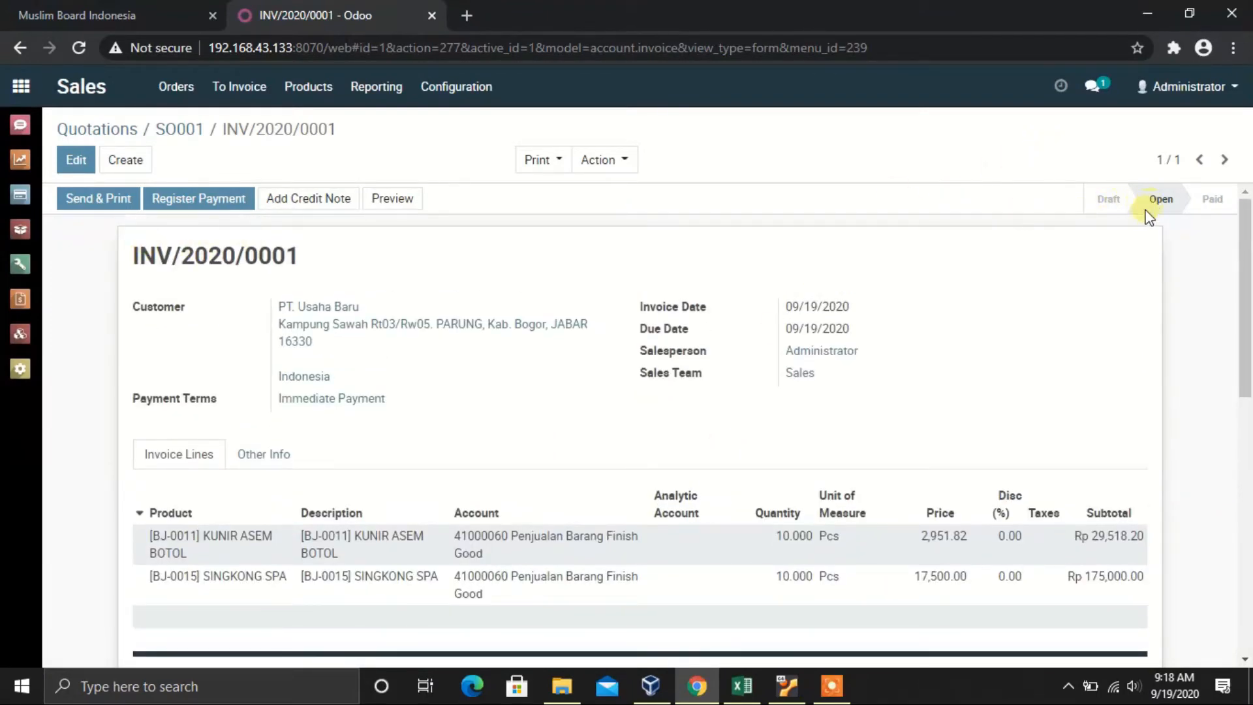
{"action": "left_click", "coordinate": [267, 457]}
{"action": "scroll", "coordinate": [912, 481], "scroll_direction": "down", "scroll_amount": 1}
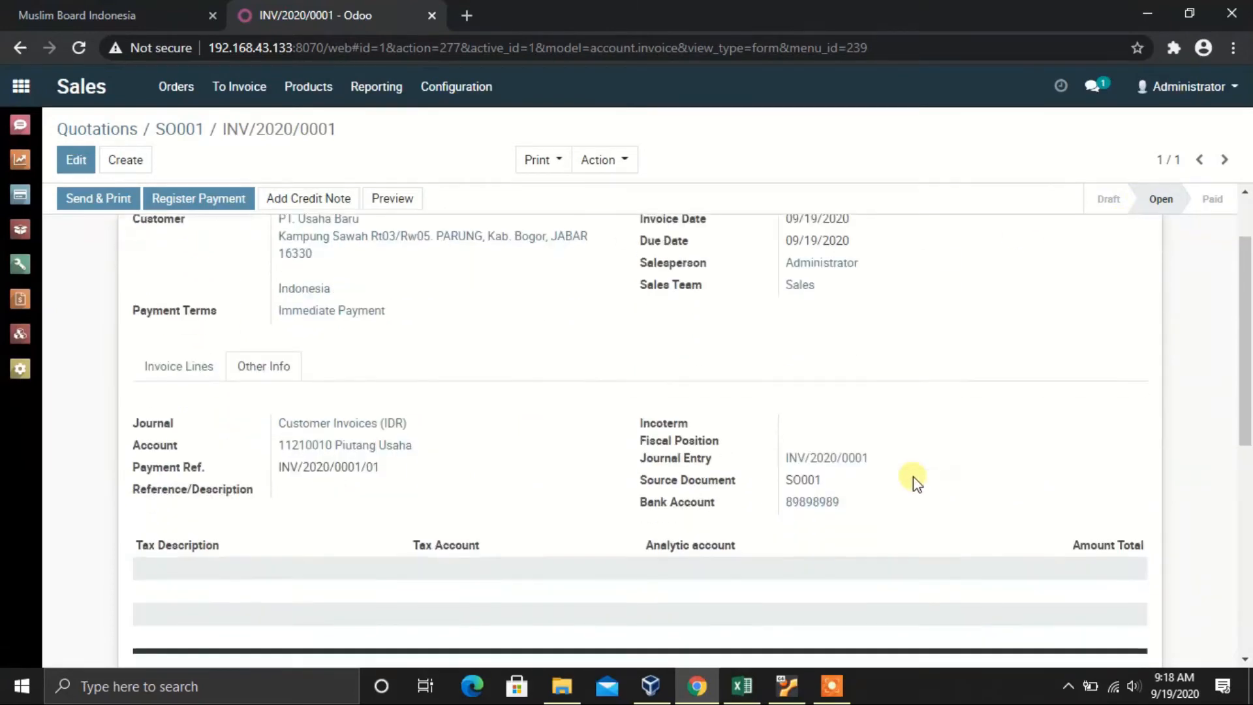
{"action": "left_click", "coordinate": [856, 455]}
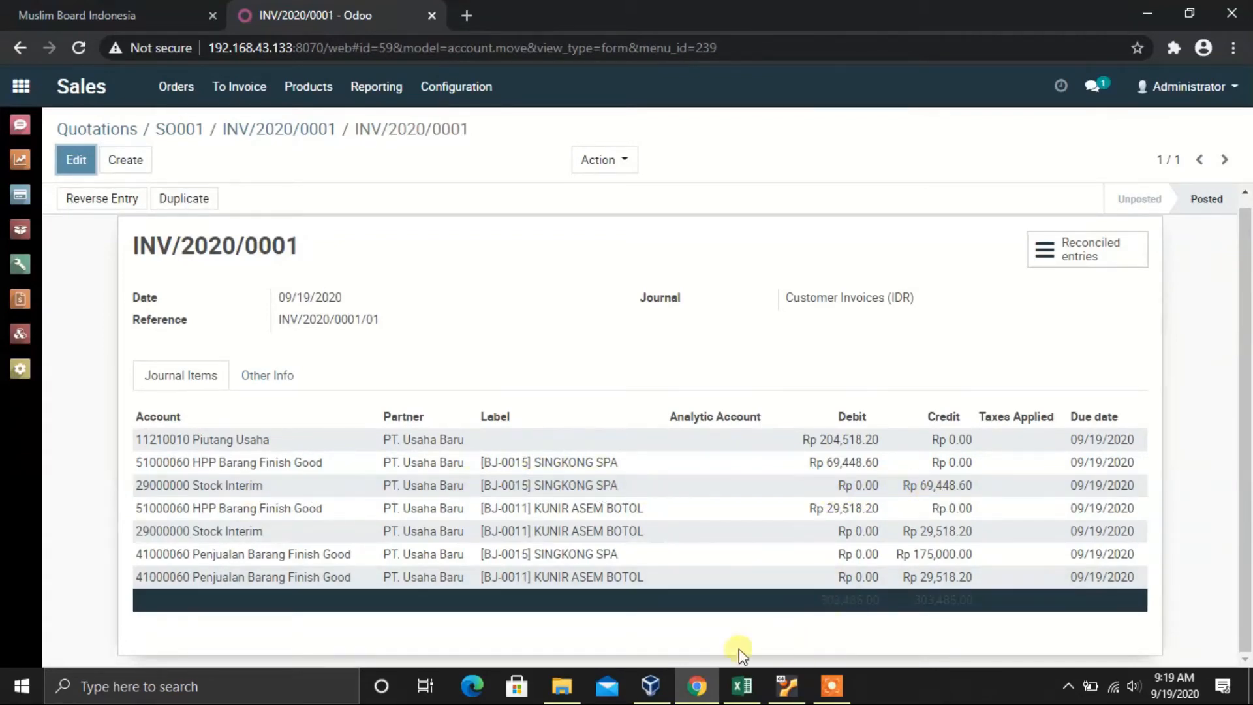
Step: Switch to the Excel Bagan_akunting sheet to compare its Penjualan ATK and Delivery templates
{"action": "left_click", "coordinate": [744, 686]}
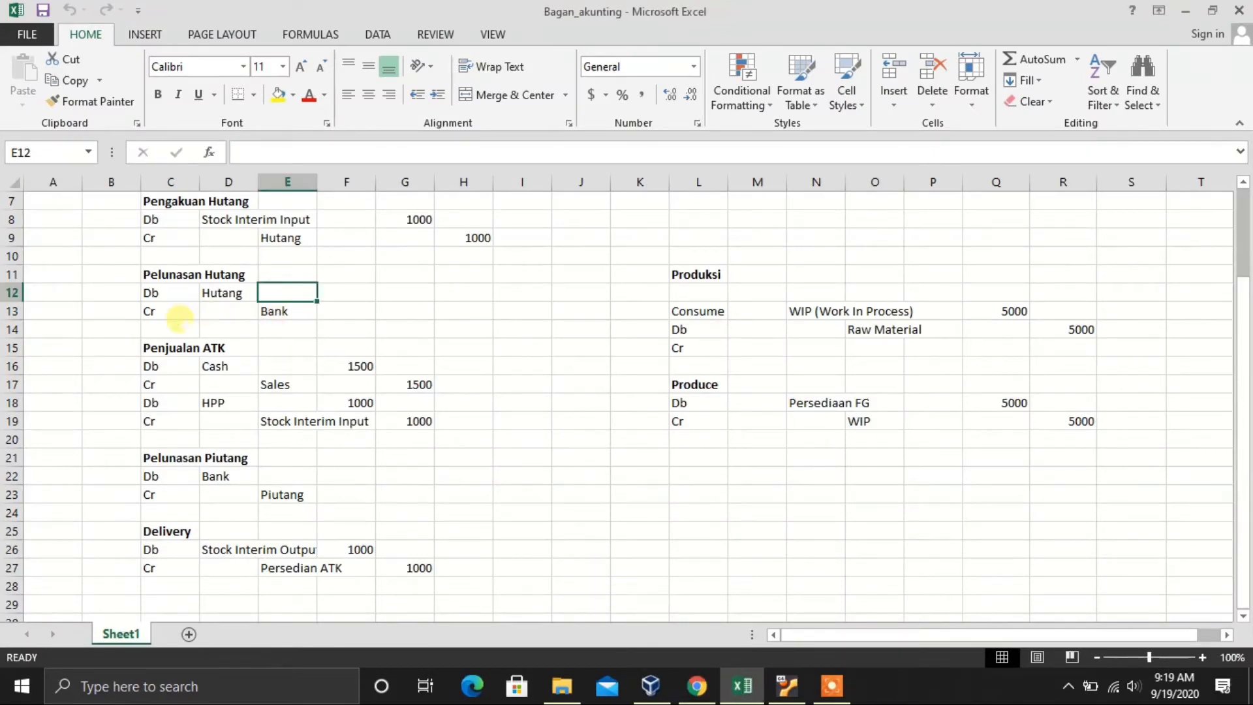
Step: Review the chart's HPP debit and Stock Interim Input credit lines, then return to INV/2020/0001 in Chrome
{"action": "scroll", "coordinate": [185, 348], "scroll_direction": "down", "scroll_amount": 1}
{"action": "scroll", "coordinate": [184, 348], "scroll_direction": "up", "scroll_amount": 4}
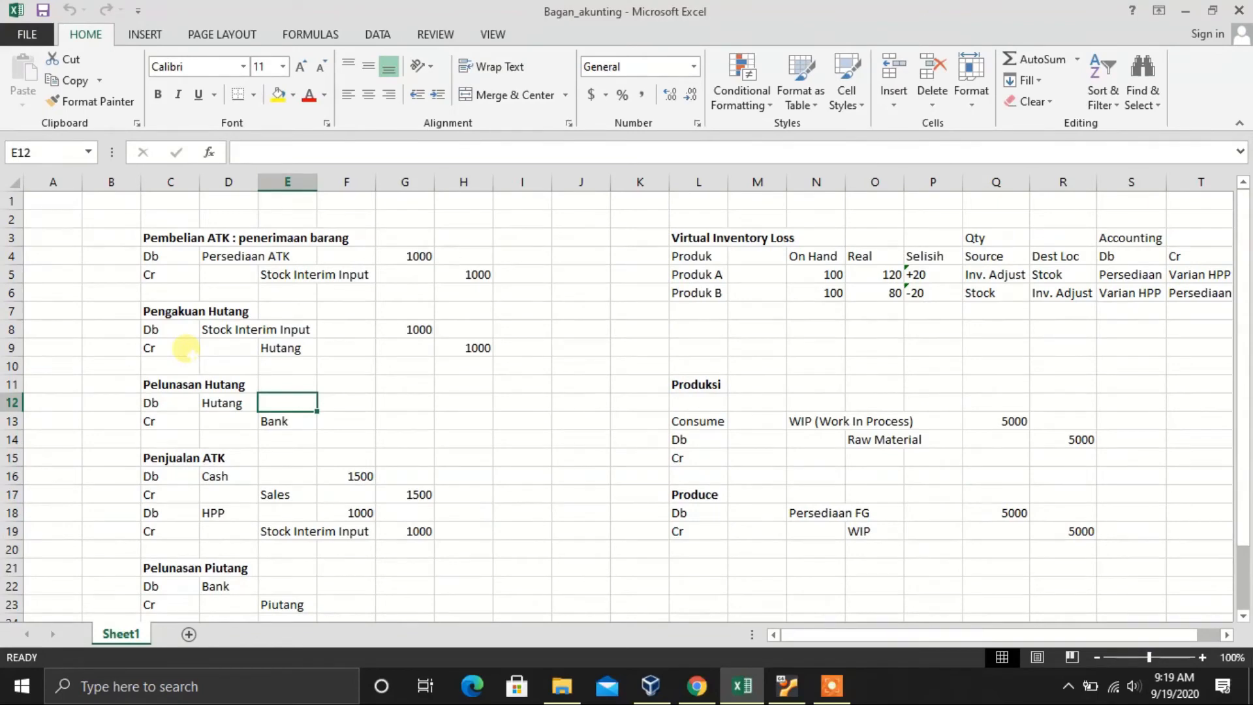
{"action": "scroll", "coordinate": [184, 348], "scroll_direction": "down", "scroll_amount": 2}
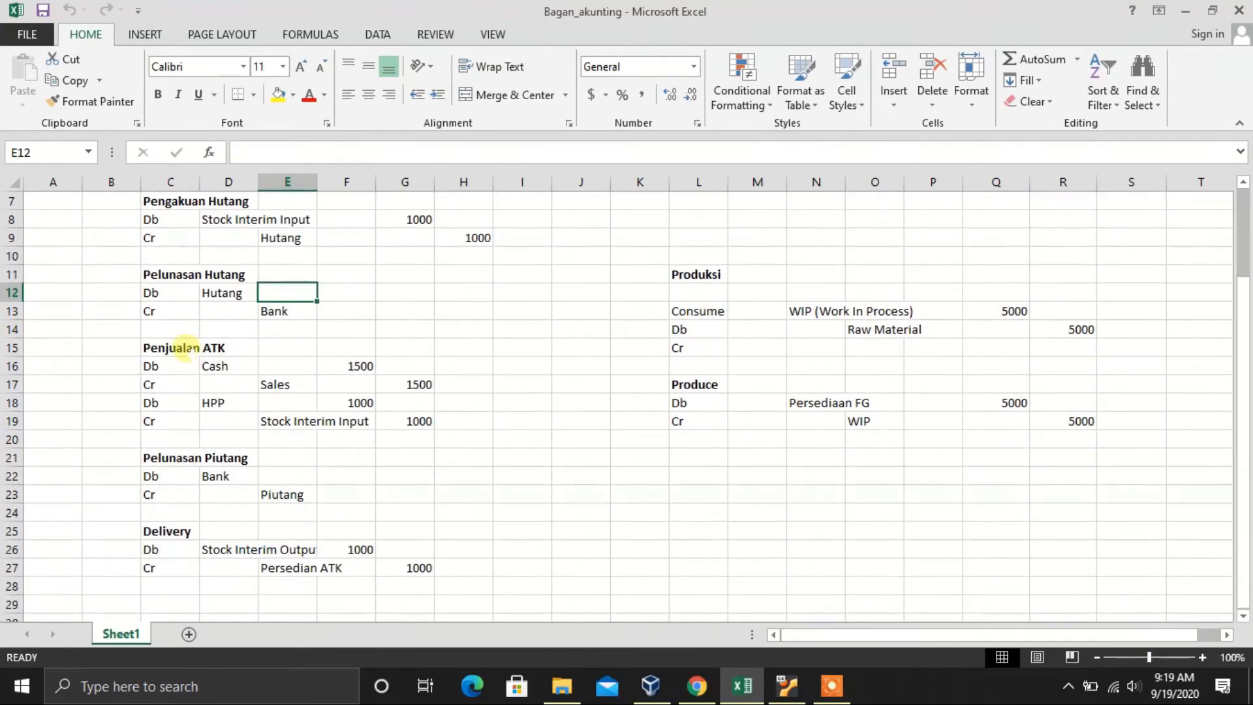
{"action": "left_click", "coordinate": [278, 423]}
{"action": "left_click", "coordinate": [175, 405]}
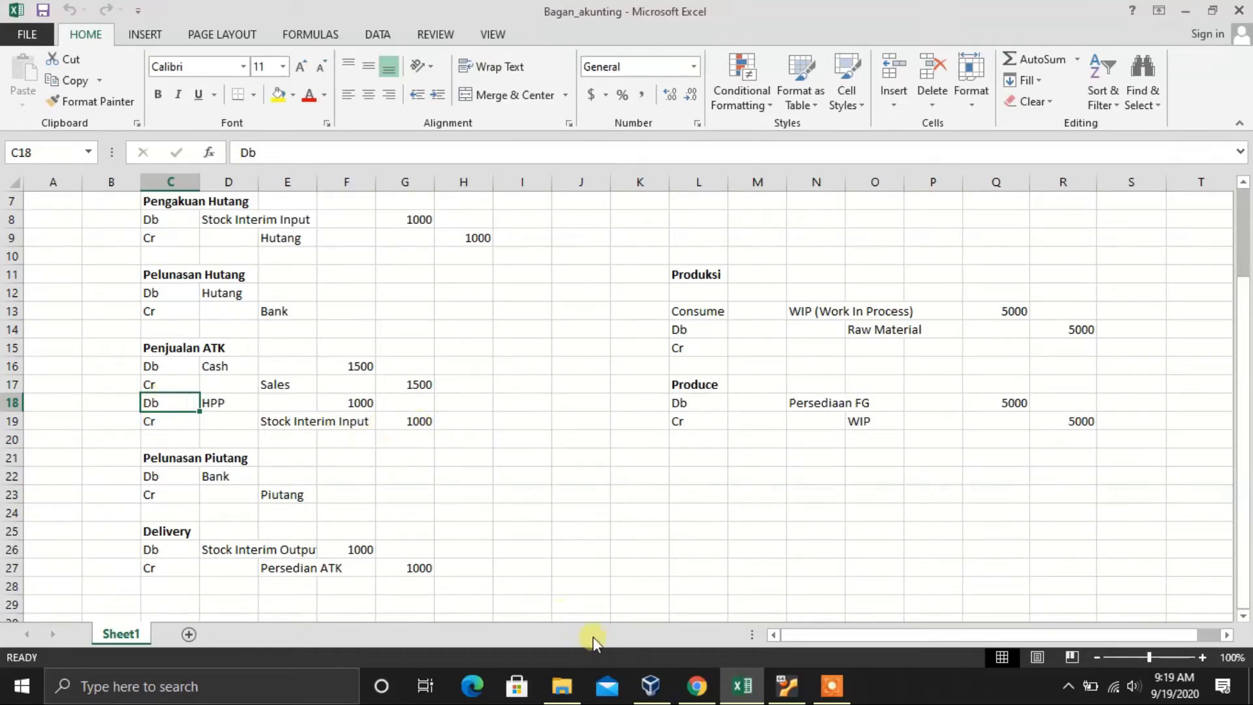
{"action": "left_click", "coordinate": [697, 686]}
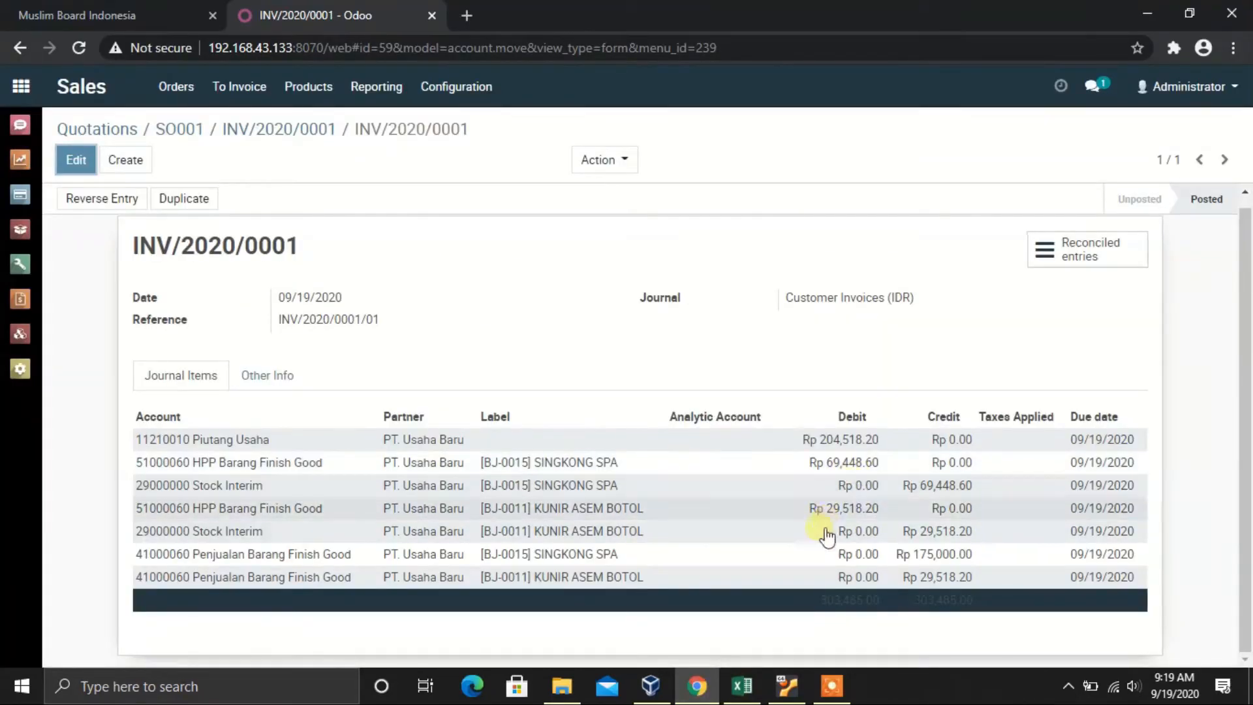
Step: Go back to sales order SO001 and open the invoice created from it
{"action": "left_click", "coordinate": [186, 130]}
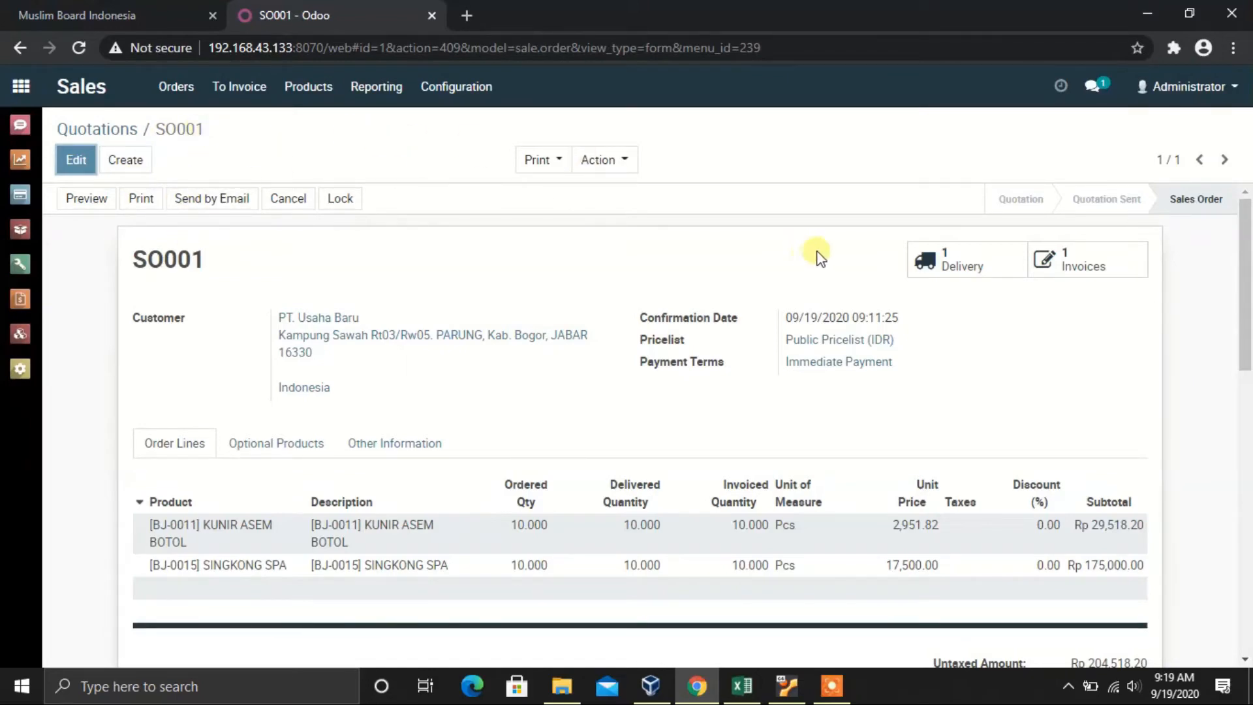
{"action": "left_click", "coordinate": [1041, 268]}
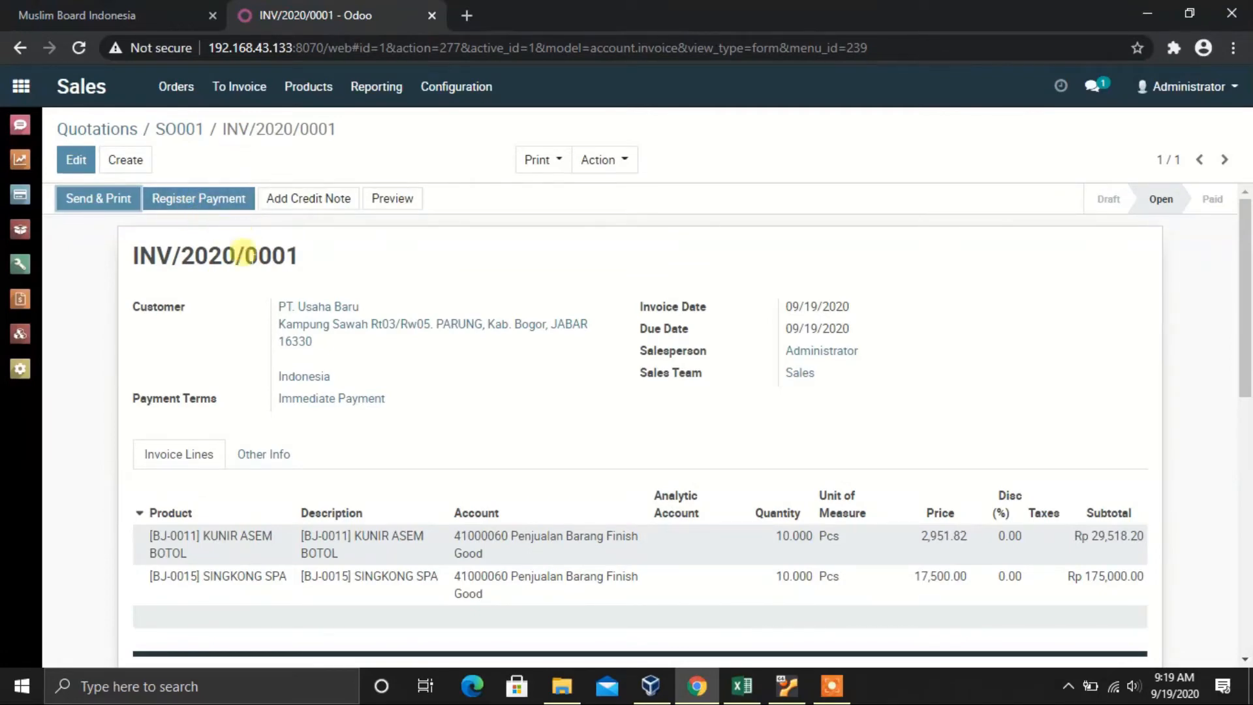
{"action": "scroll", "coordinate": [546, 372], "scroll_direction": "down", "scroll_amount": 3}
{"action": "scroll", "coordinate": [547, 374], "scroll_direction": "up", "scroll_amount": 3}
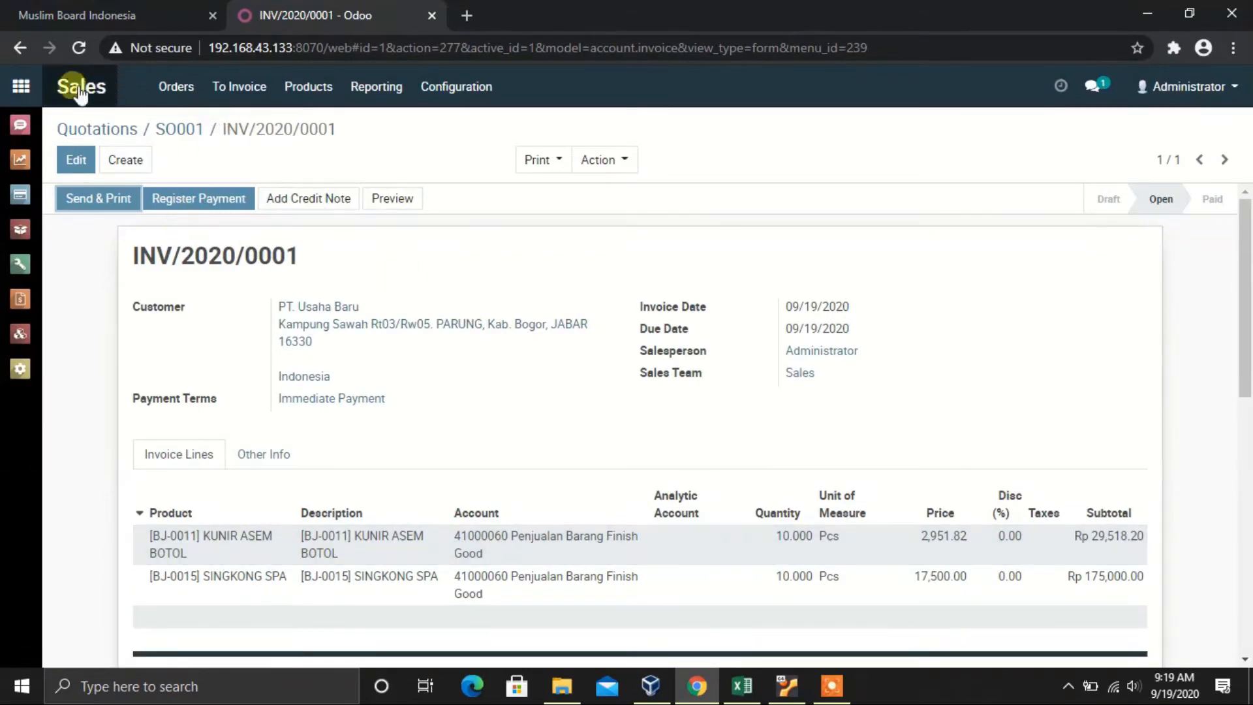
Step: Open INV/2020/0001 from the Accounting app's unpaid customer invoices list
{"action": "left_click", "coordinate": [20, 88]}
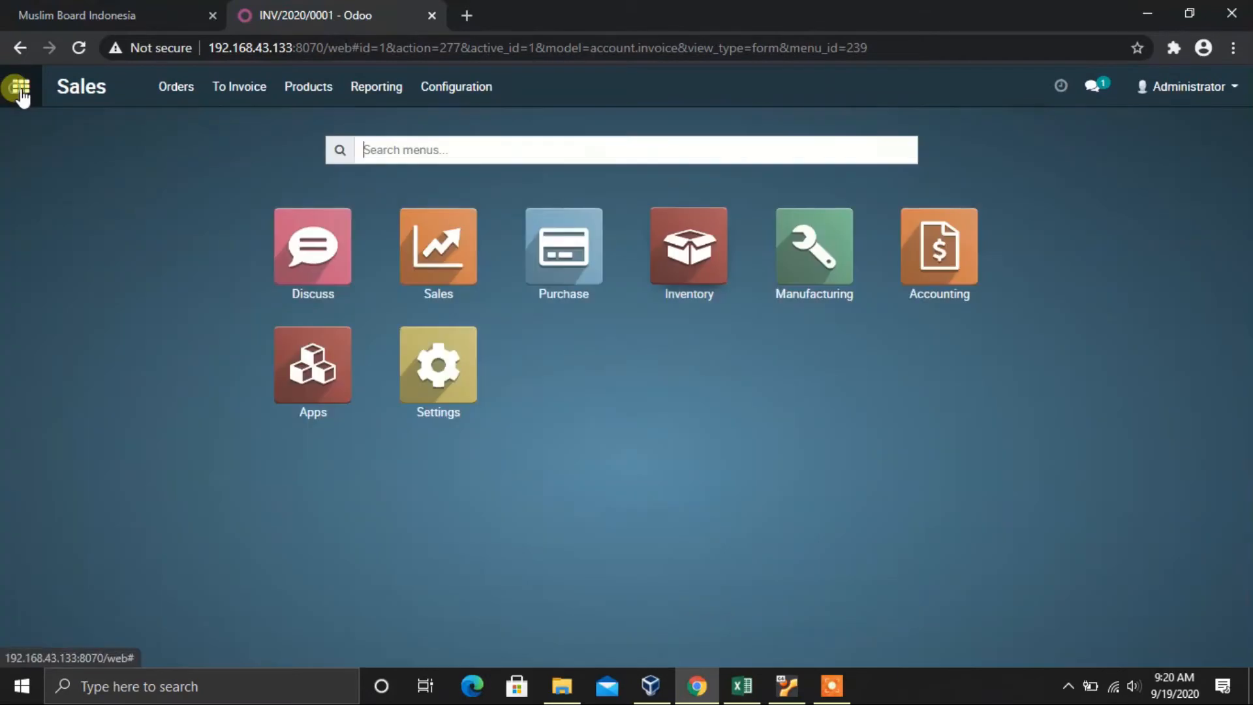
{"action": "left_click", "coordinate": [953, 269]}
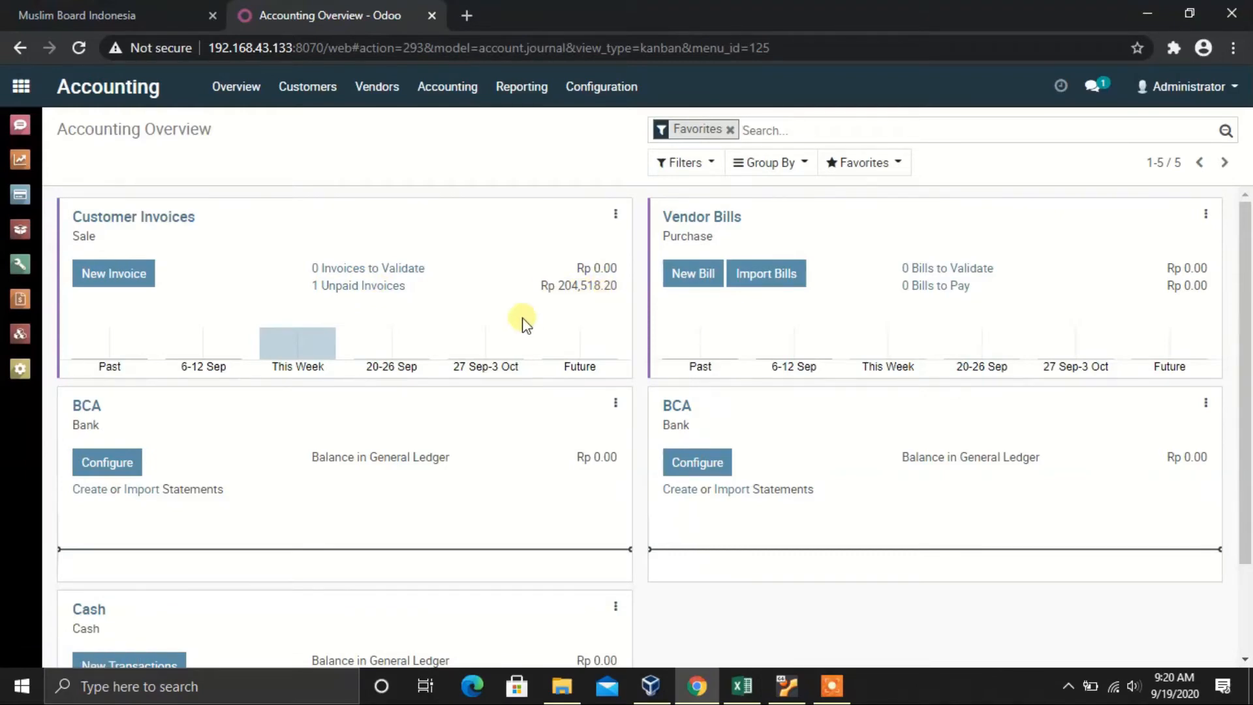
{"action": "left_click", "coordinate": [351, 288]}
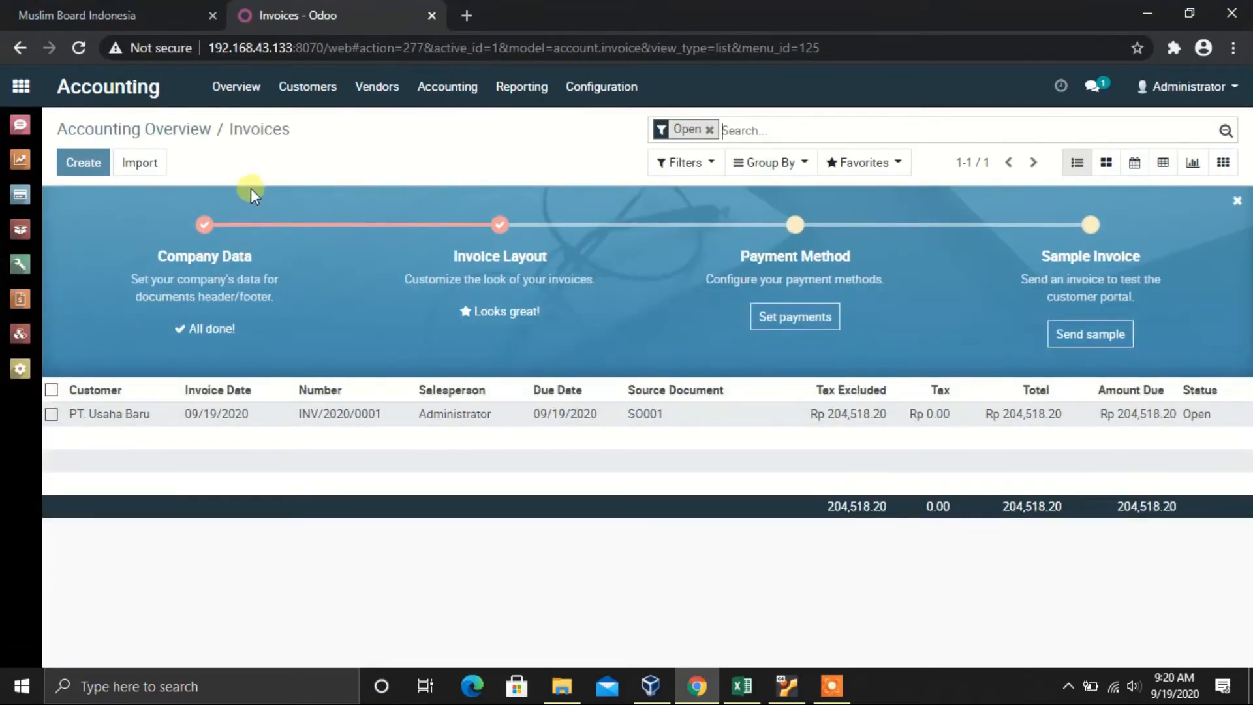
{"action": "left_click", "coordinate": [420, 418]}
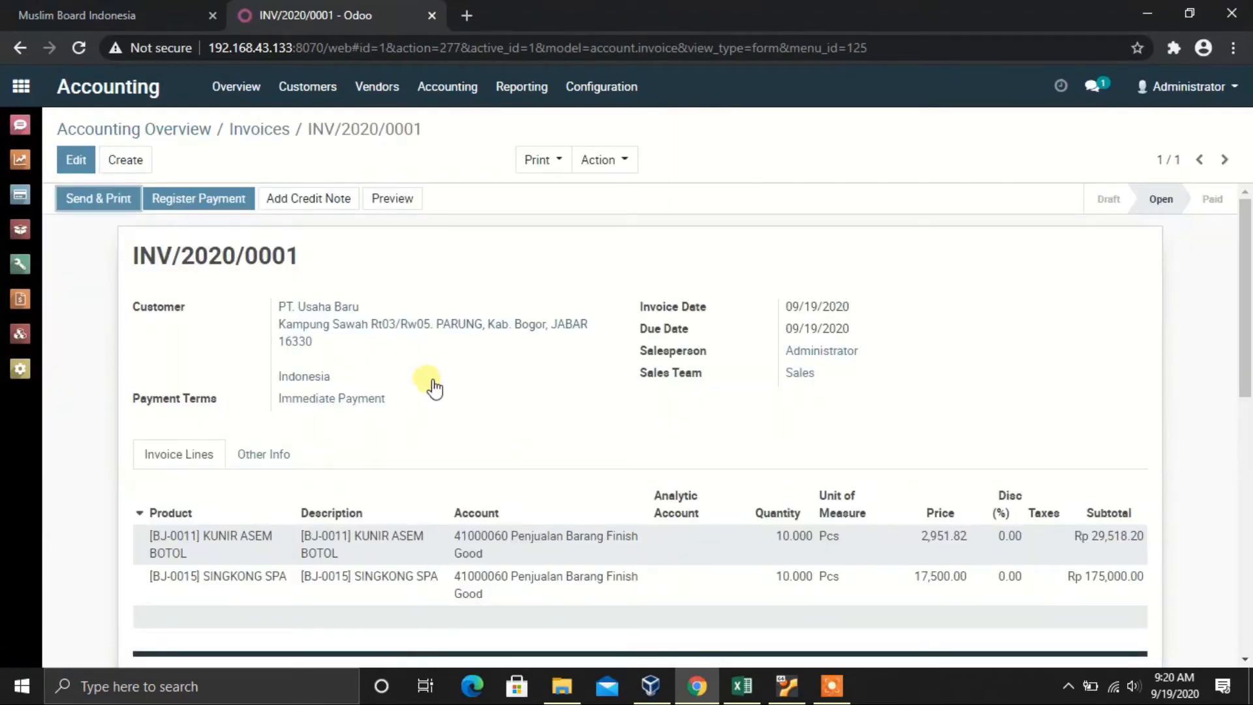
{"action": "scroll", "coordinate": [562, 300], "scroll_direction": "down", "scroll_amount": 4}
{"action": "scroll", "coordinate": [565, 301], "scroll_direction": "up", "scroll_amount": 3}
{"action": "scroll", "coordinate": [565, 301], "scroll_direction": "up", "scroll_amount": 1}
Step: Recheck sales order SO001 in Sales, then reopen INV/2020/0001 via Accounting's unpaid invoices
{"action": "left_click", "coordinate": [27, 163]}
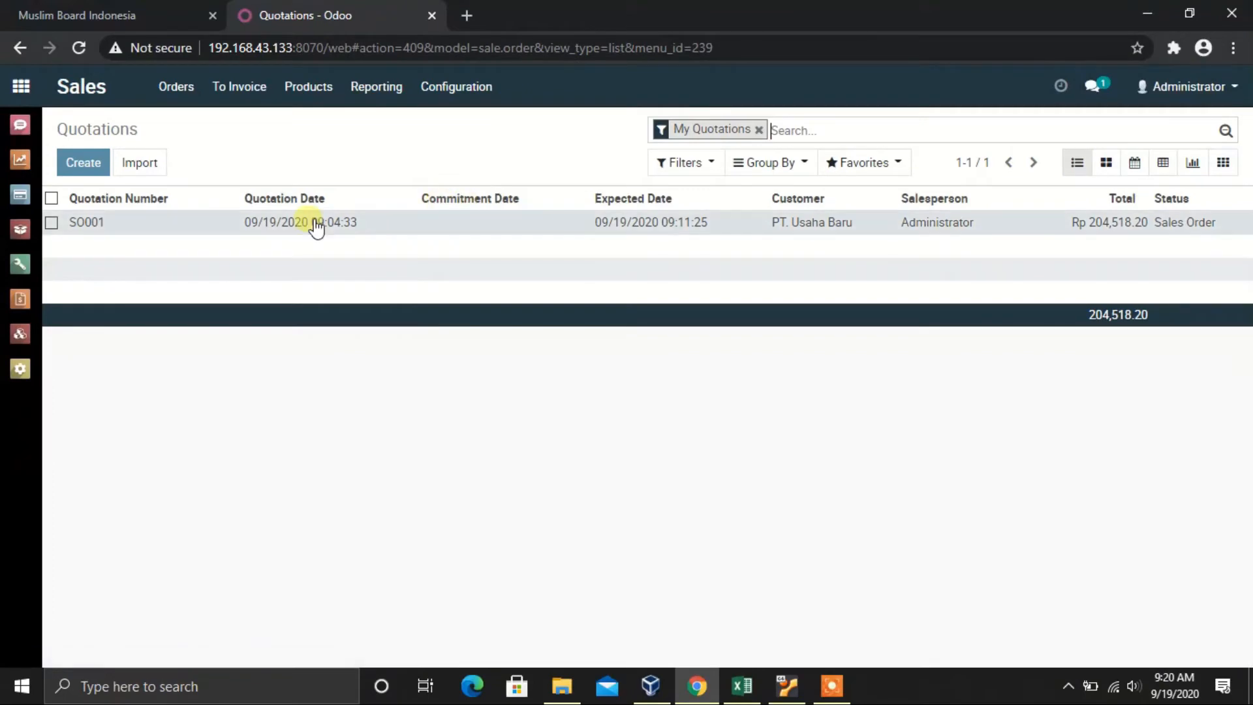
{"action": "left_click", "coordinate": [314, 222]}
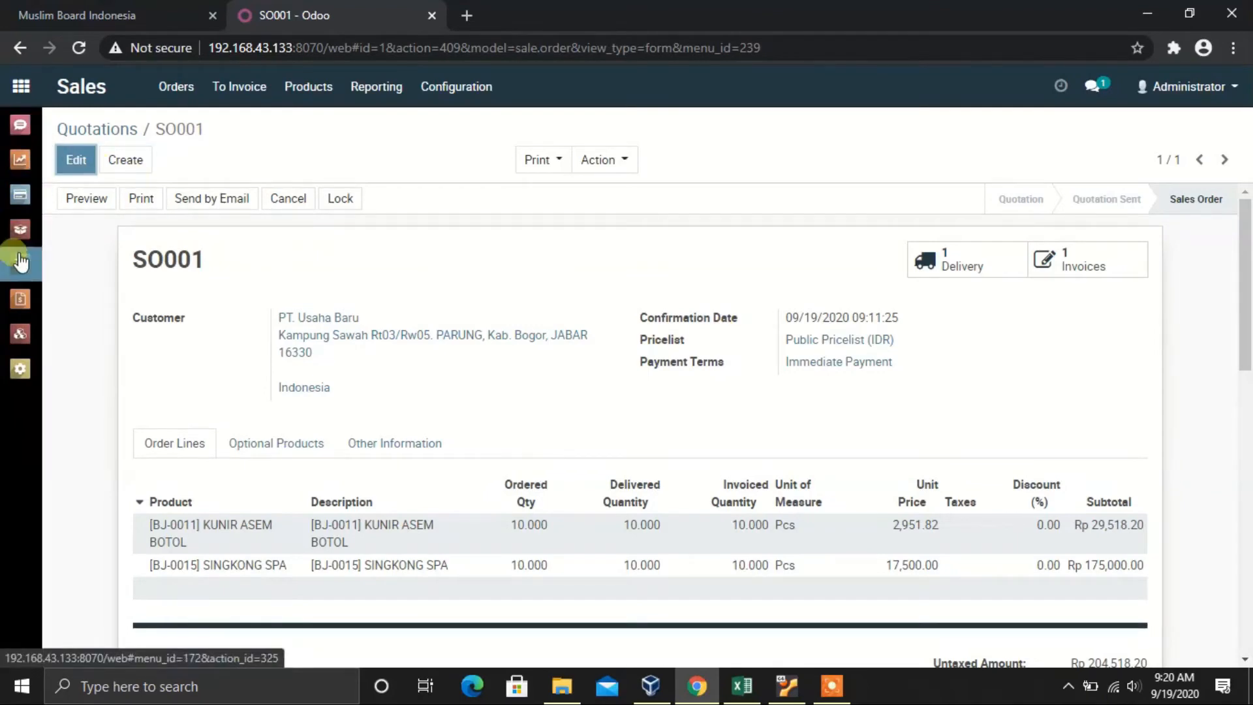
{"action": "left_click", "coordinate": [20, 300]}
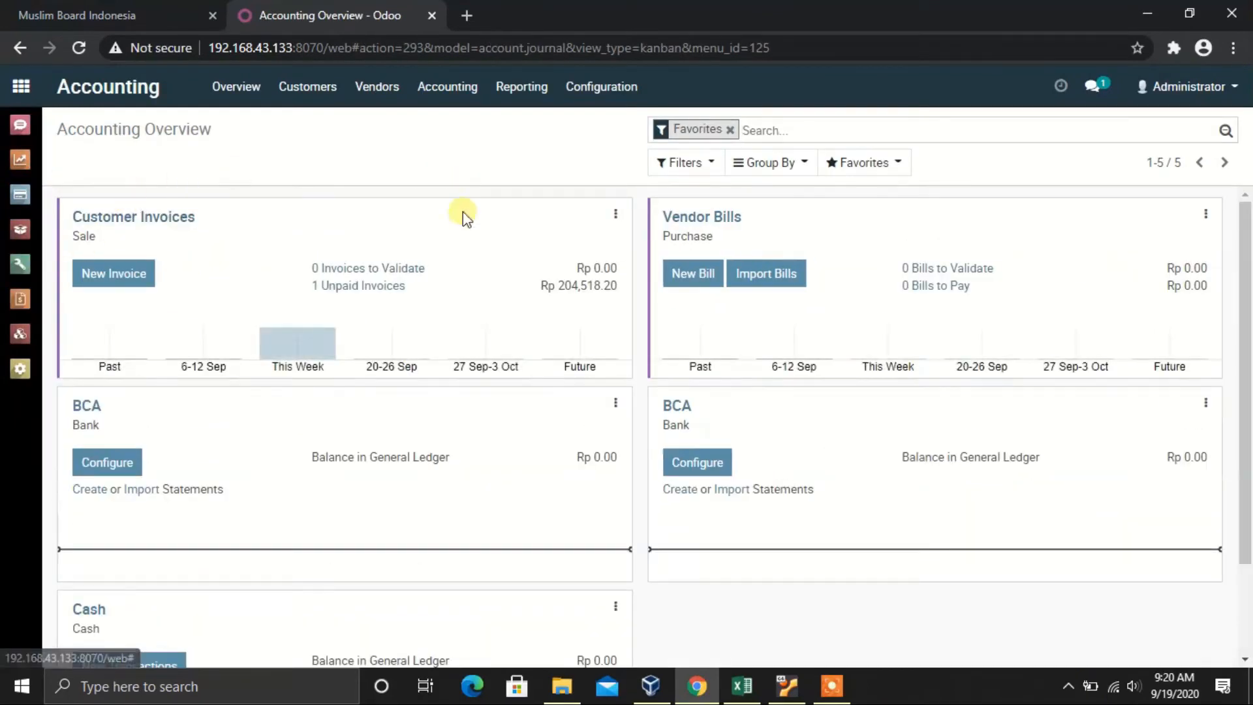
{"action": "left_click", "coordinate": [386, 287]}
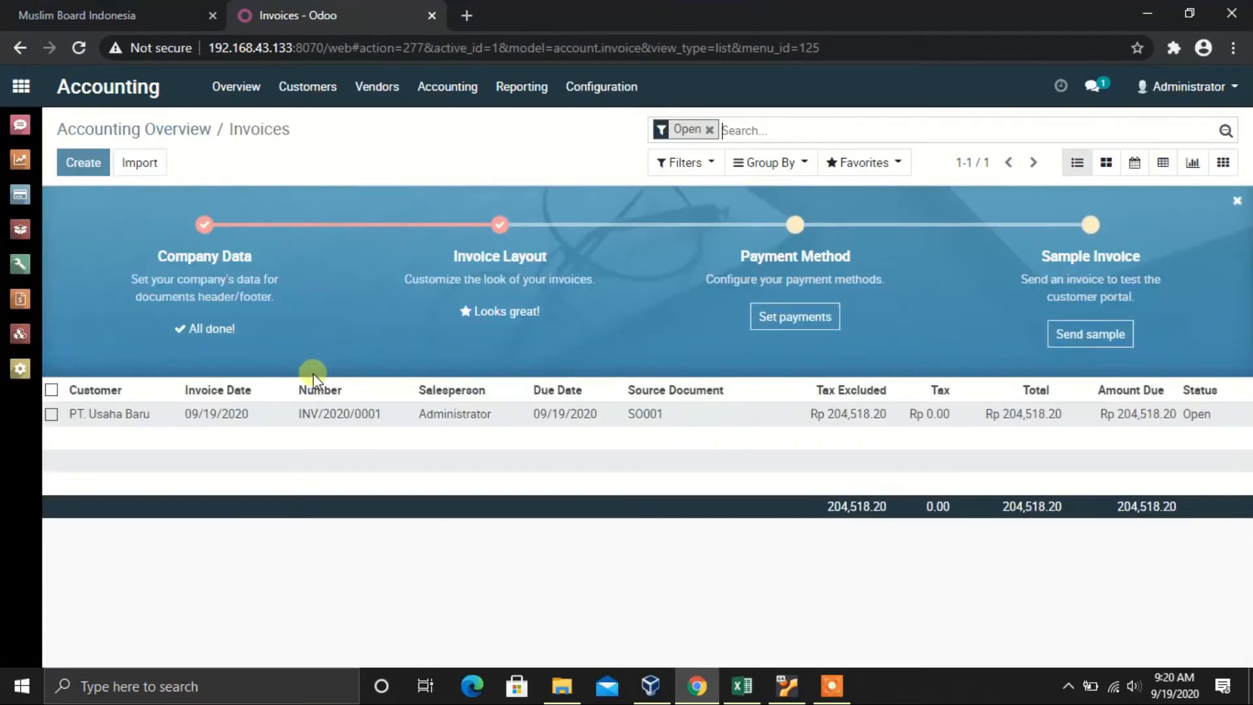
{"action": "left_click", "coordinate": [232, 418]}
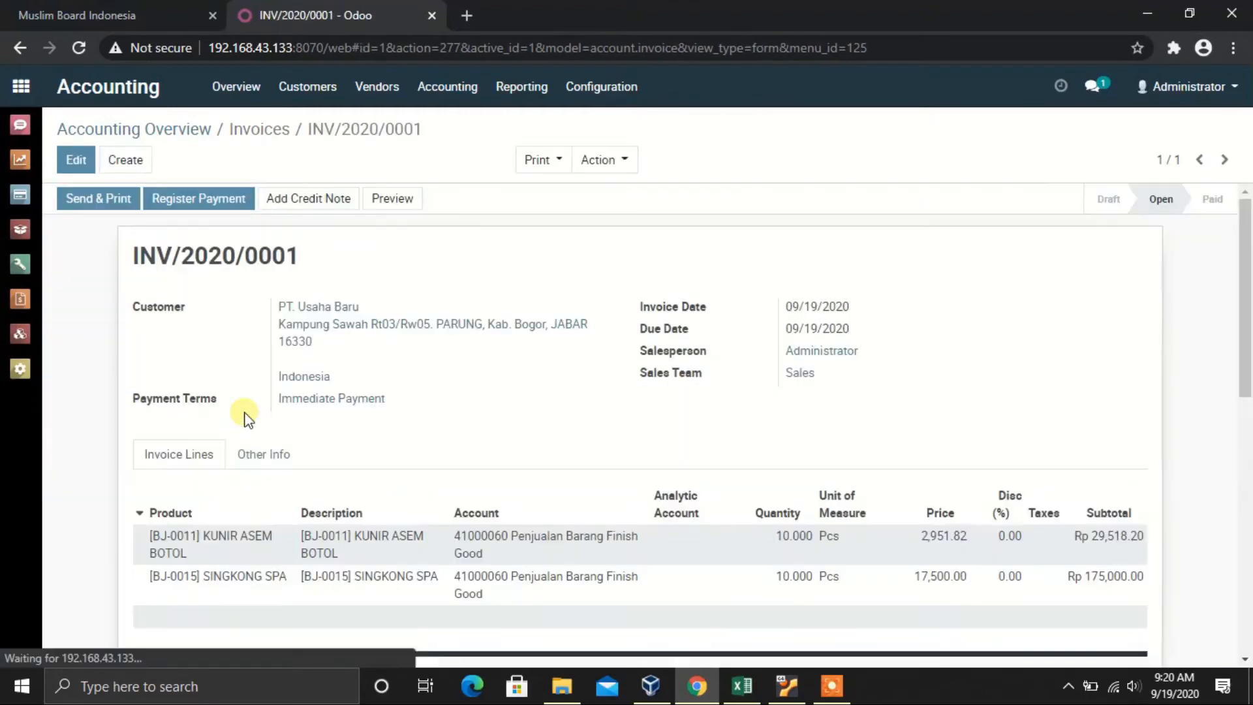
{"action": "scroll", "coordinate": [418, 219], "scroll_direction": "down", "scroll_amount": 2}
{"action": "scroll", "coordinate": [418, 219], "scroll_direction": "up", "scroll_amount": 2}
Step: Register the full Rp 204,518.20 payment for INV/2020/0001 into the BCA (IDR) journal
{"action": "left_click", "coordinate": [216, 198]}
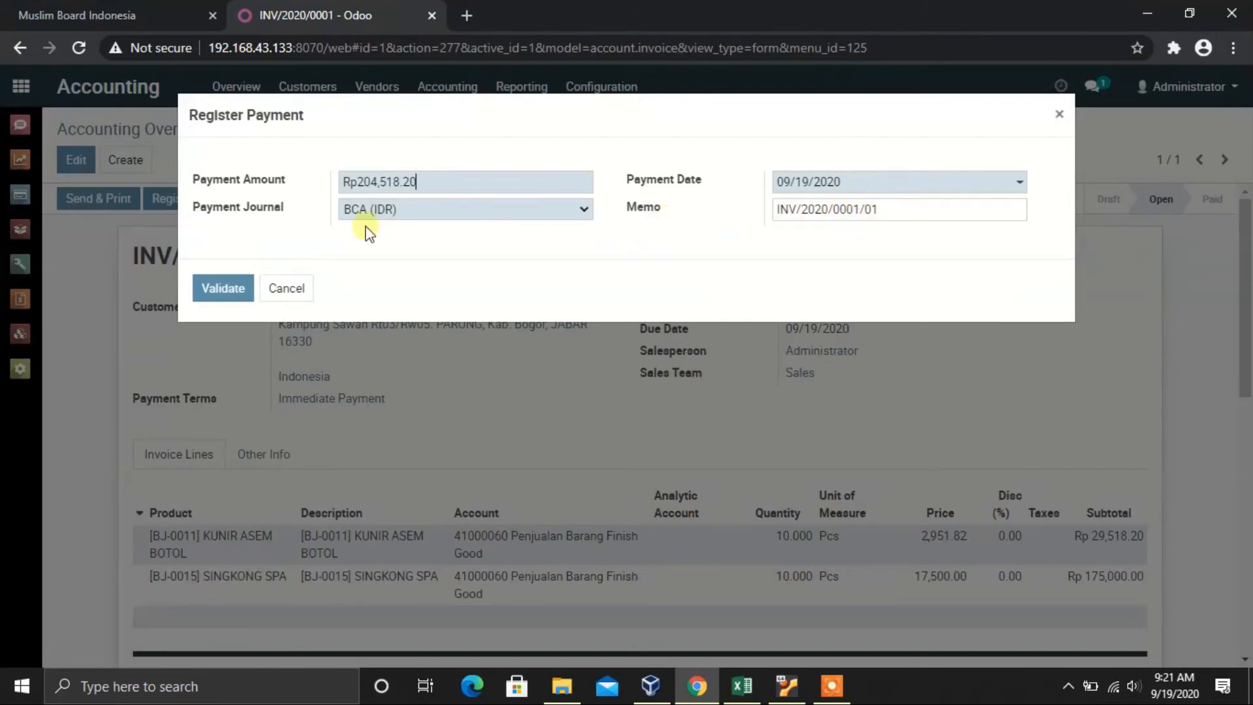
{"action": "left_click", "coordinate": [396, 210]}
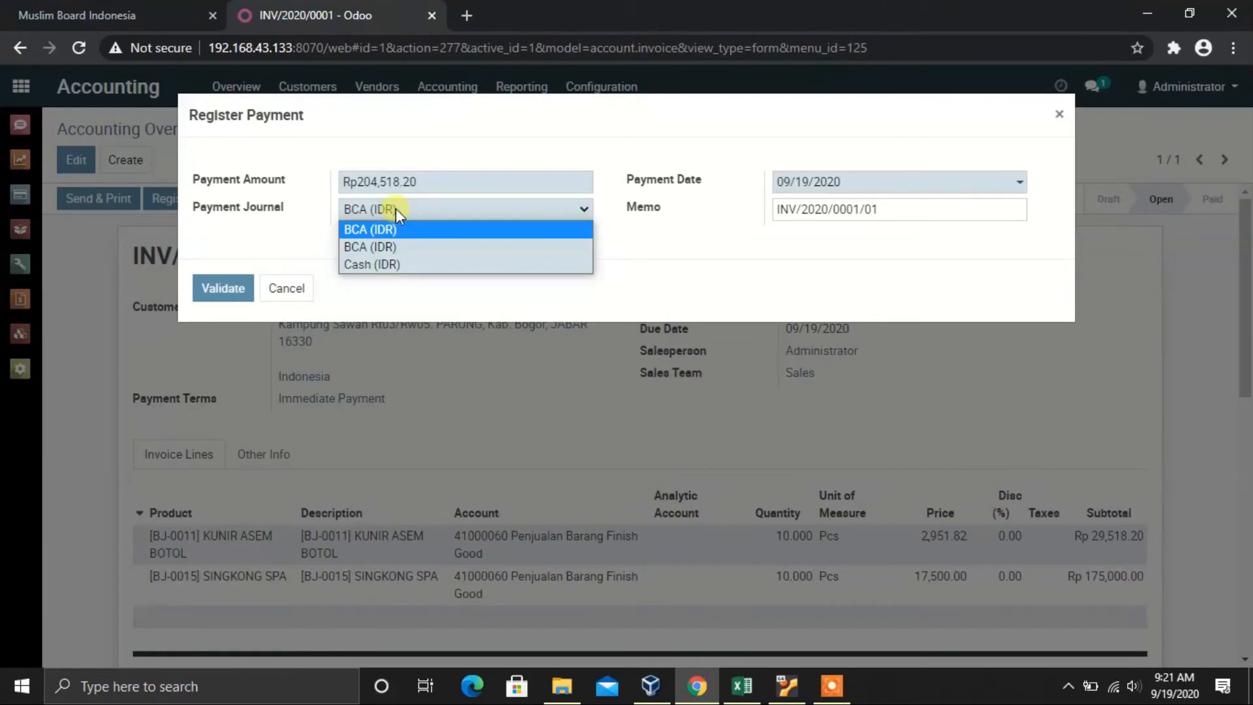
{"action": "left_click", "coordinate": [425, 229]}
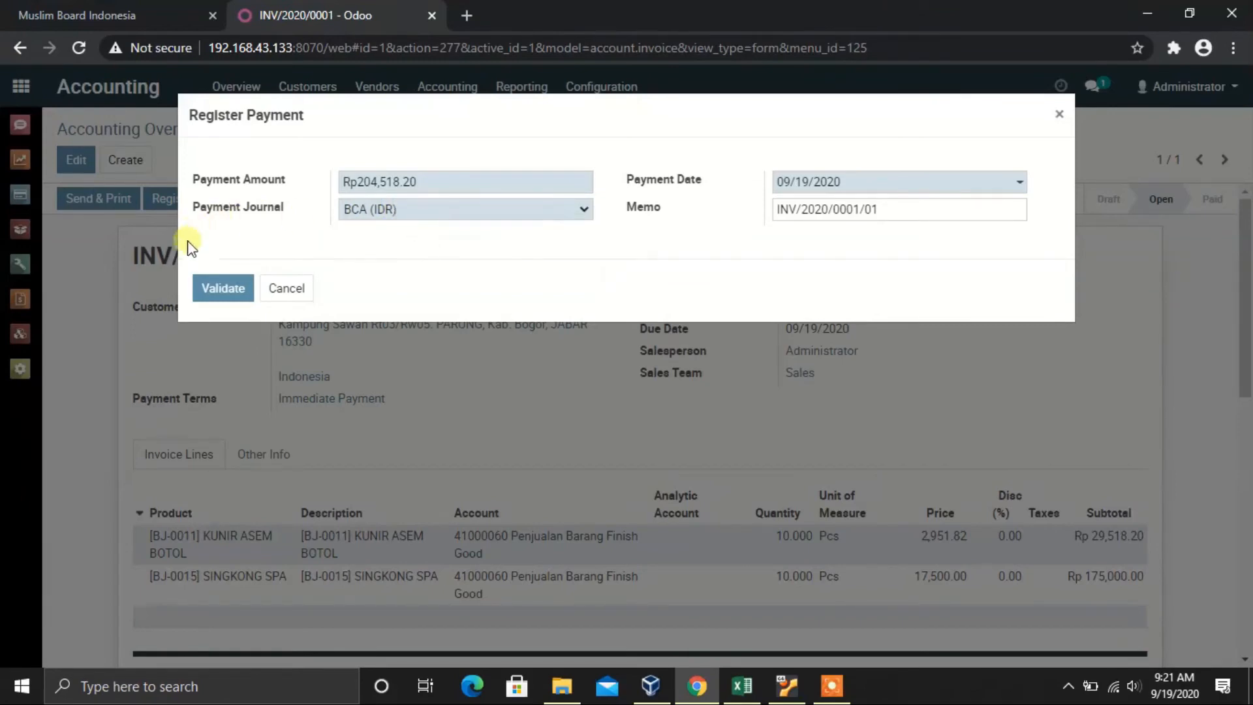
{"action": "left_click", "coordinate": [231, 295]}
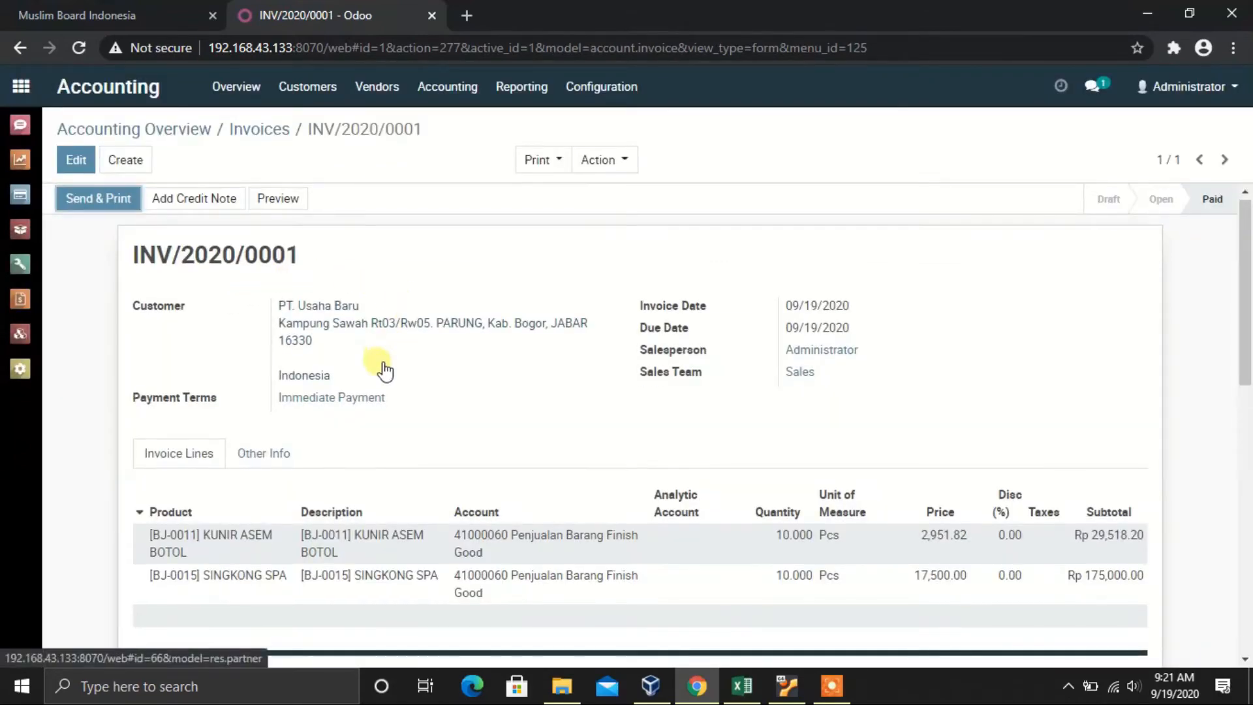
Step: Check the invoice's Other Info journal details and return to the Accounting dashboard
{"action": "left_click", "coordinate": [254, 451]}
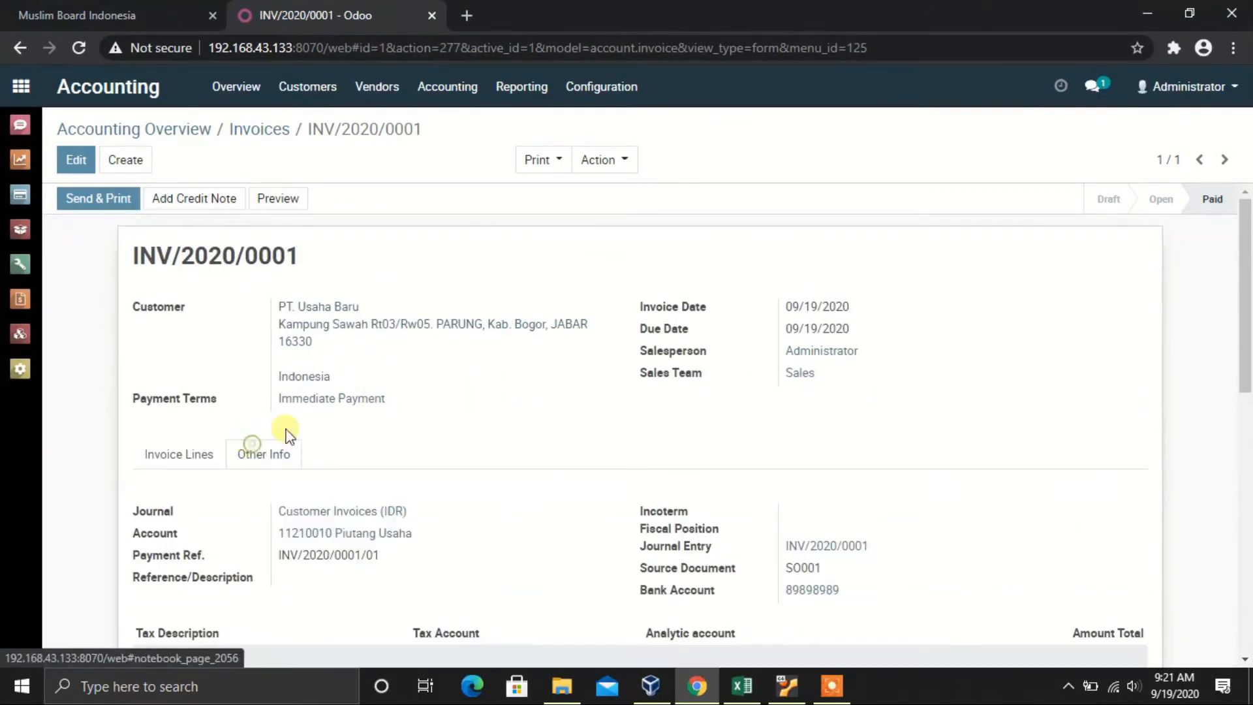
{"action": "scroll", "coordinate": [537, 385], "scroll_direction": "down", "scroll_amount": 4}
{"action": "scroll", "coordinate": [537, 385], "scroll_direction": "up", "scroll_amount": 5}
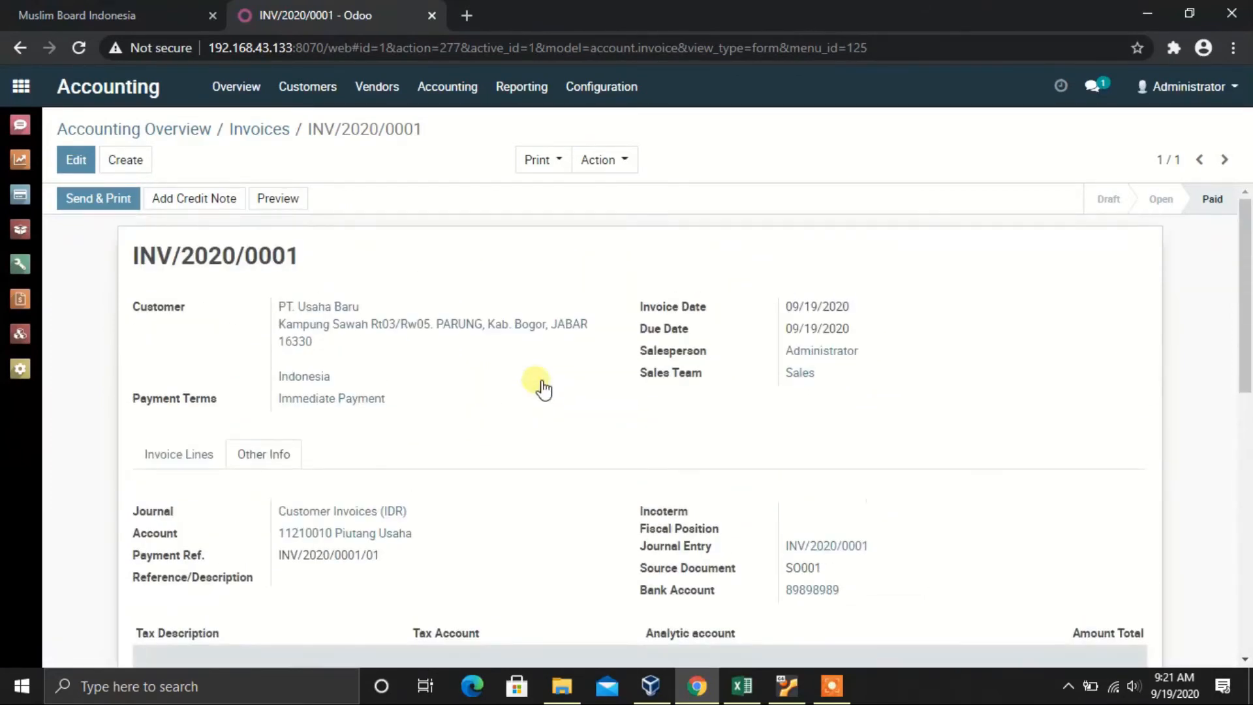
{"action": "left_click", "coordinate": [144, 131]}
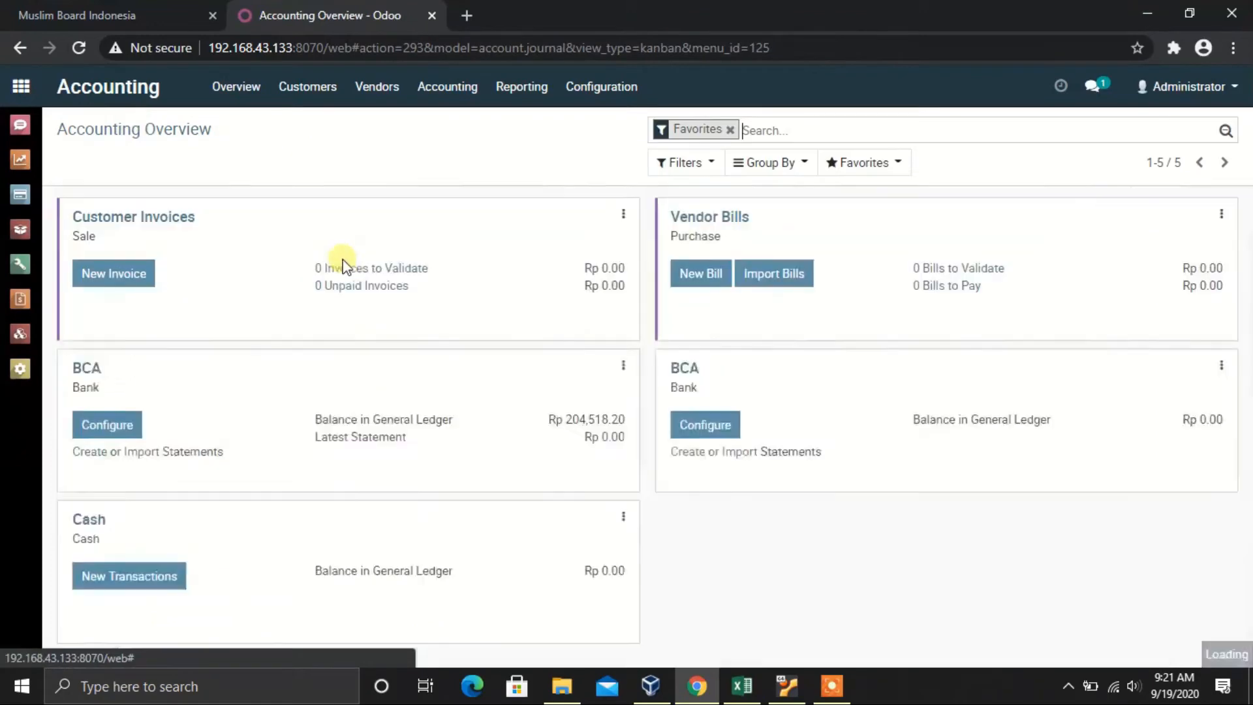
Step: Open stock journal entry STJ/2020/0056 from Accounting's Journal Entries list and compare it with the Excel chart
{"action": "scroll", "coordinate": [347, 363], "scroll_direction": "down", "scroll_amount": 2}
{"action": "scroll", "coordinate": [346, 364], "scroll_direction": "up", "scroll_amount": 2}
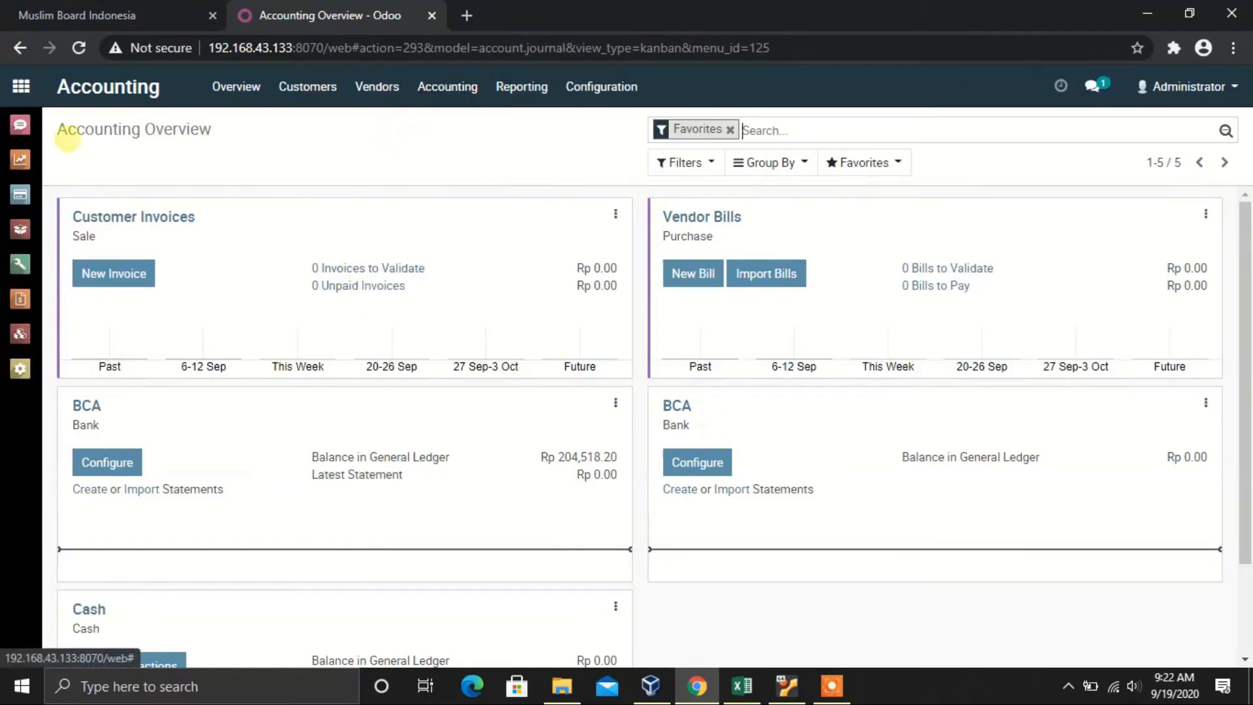
{"action": "left_click", "coordinate": [21, 86]}
{"action": "left_click", "coordinate": [937, 247]}
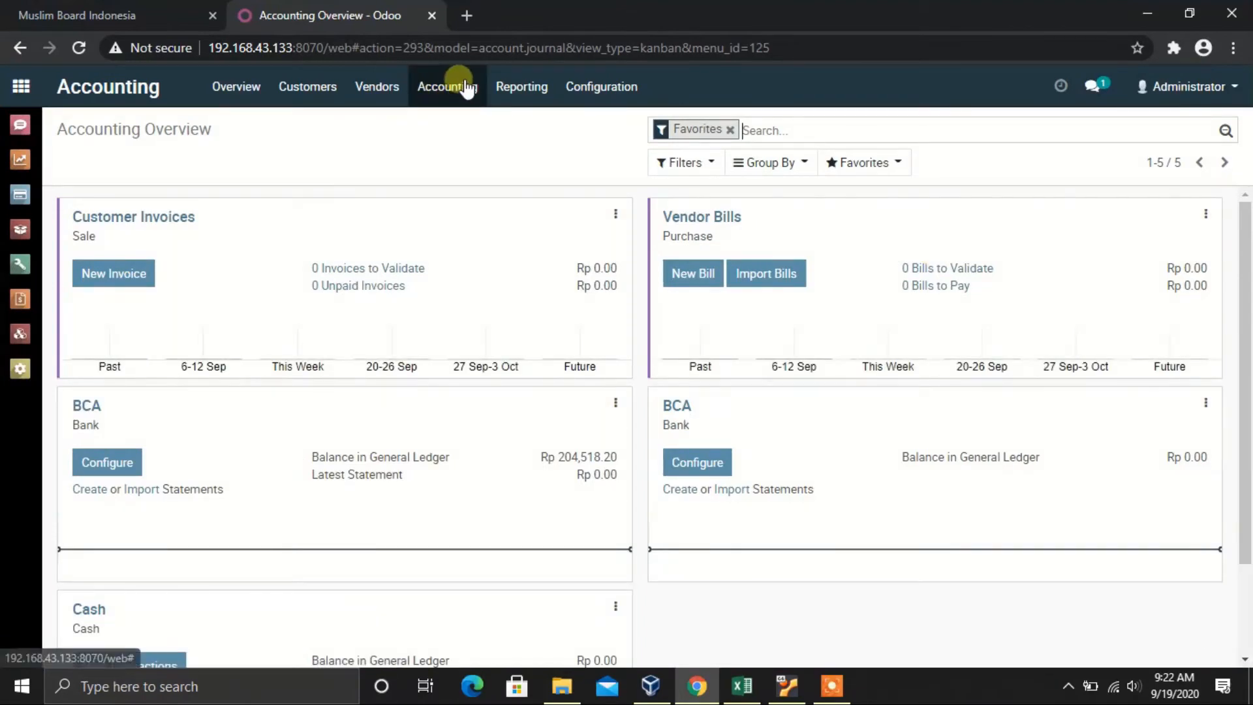
{"action": "left_click", "coordinate": [461, 93]}
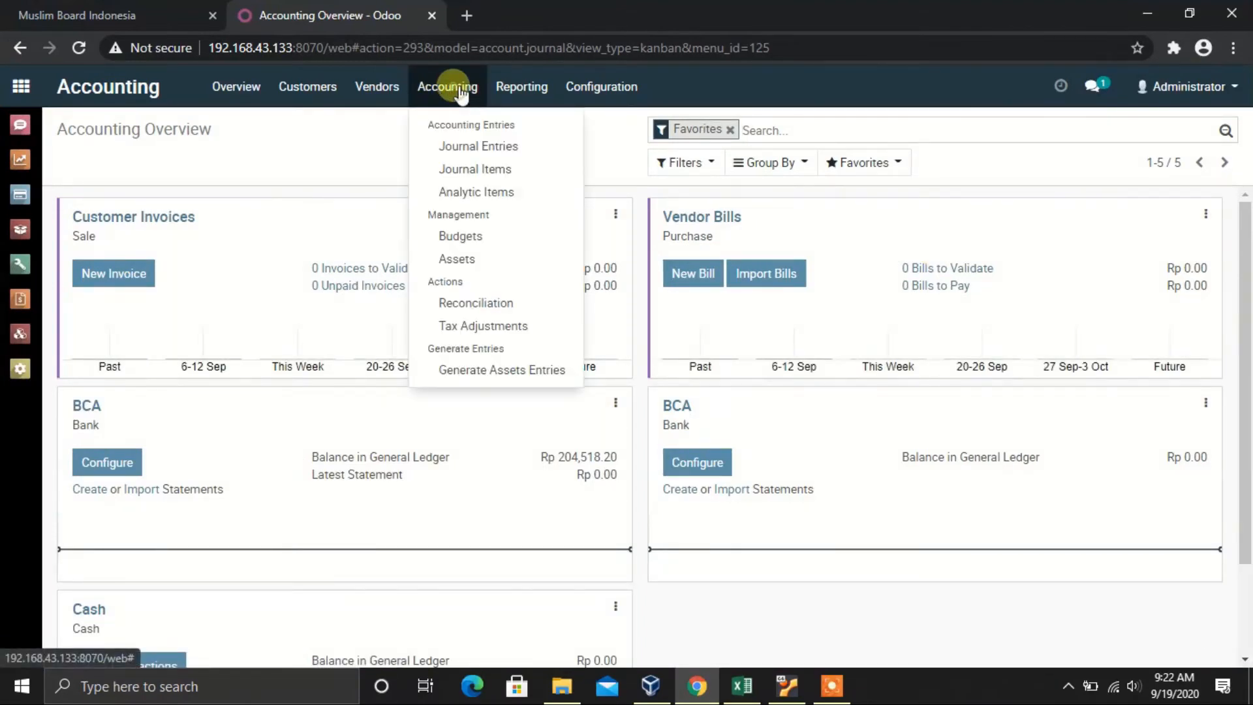
{"action": "left_click", "coordinate": [481, 146]}
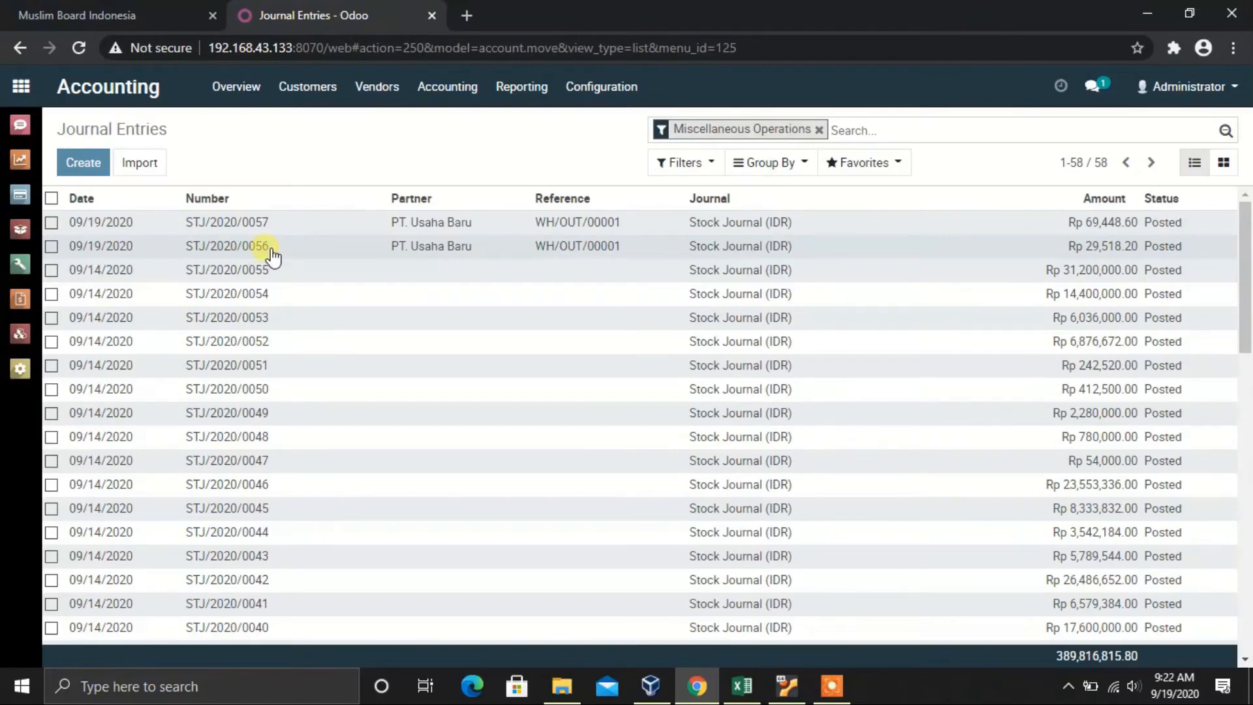
{"action": "left_click", "coordinate": [562, 247]}
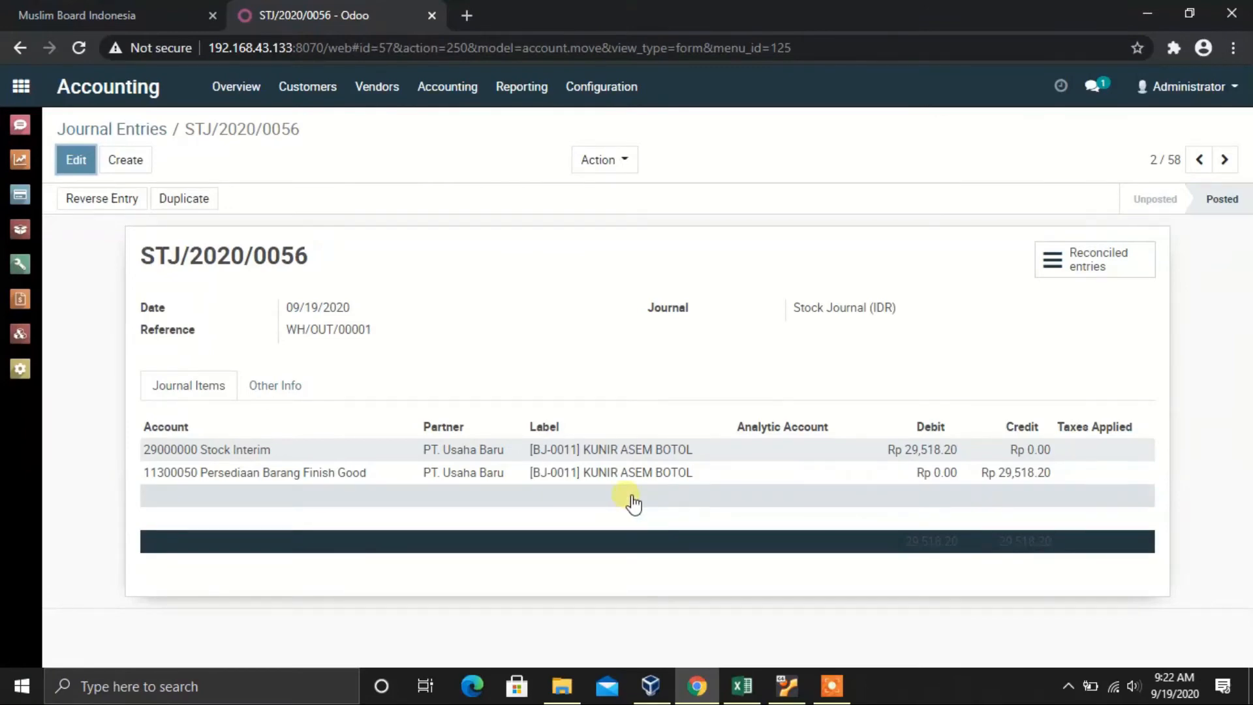
{"action": "left_click", "coordinate": [742, 685]}
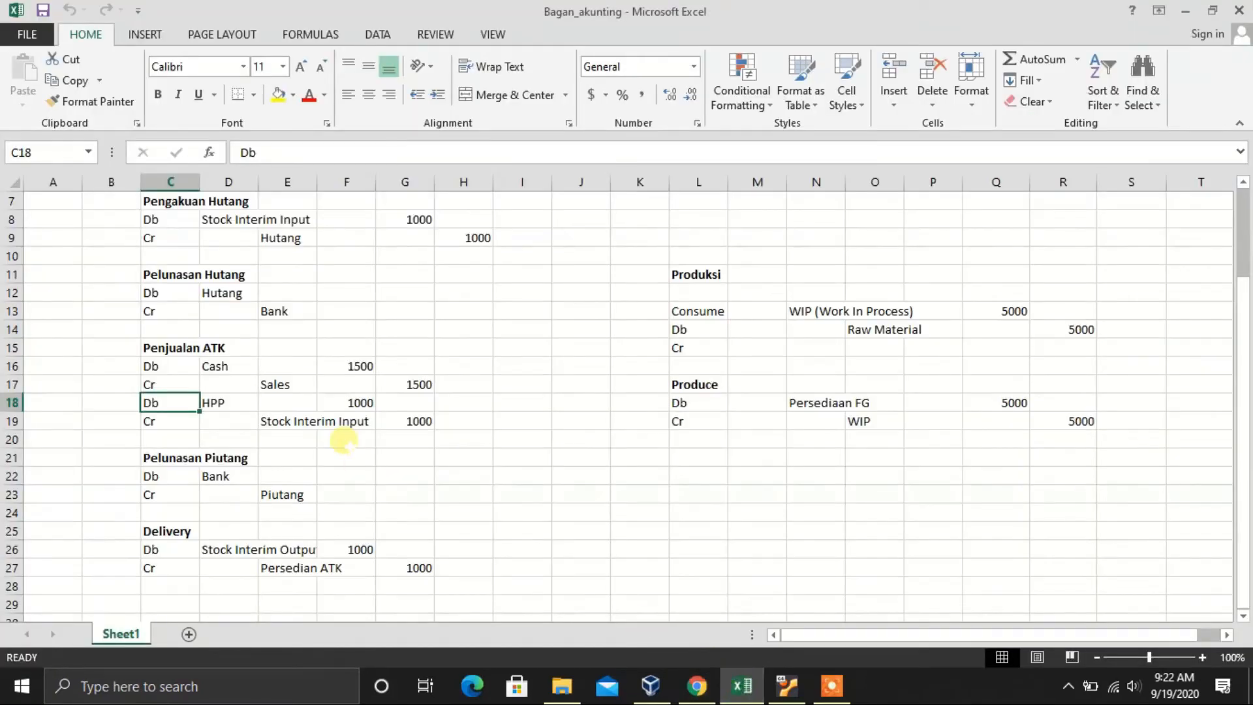
Step: Compare entry STJ/2020/0057 with the chart's Delivery debit line, then return to the Journal Entries list
{"action": "scroll", "coordinate": [344, 442], "scroll_direction": "down", "scroll_amount": 1}
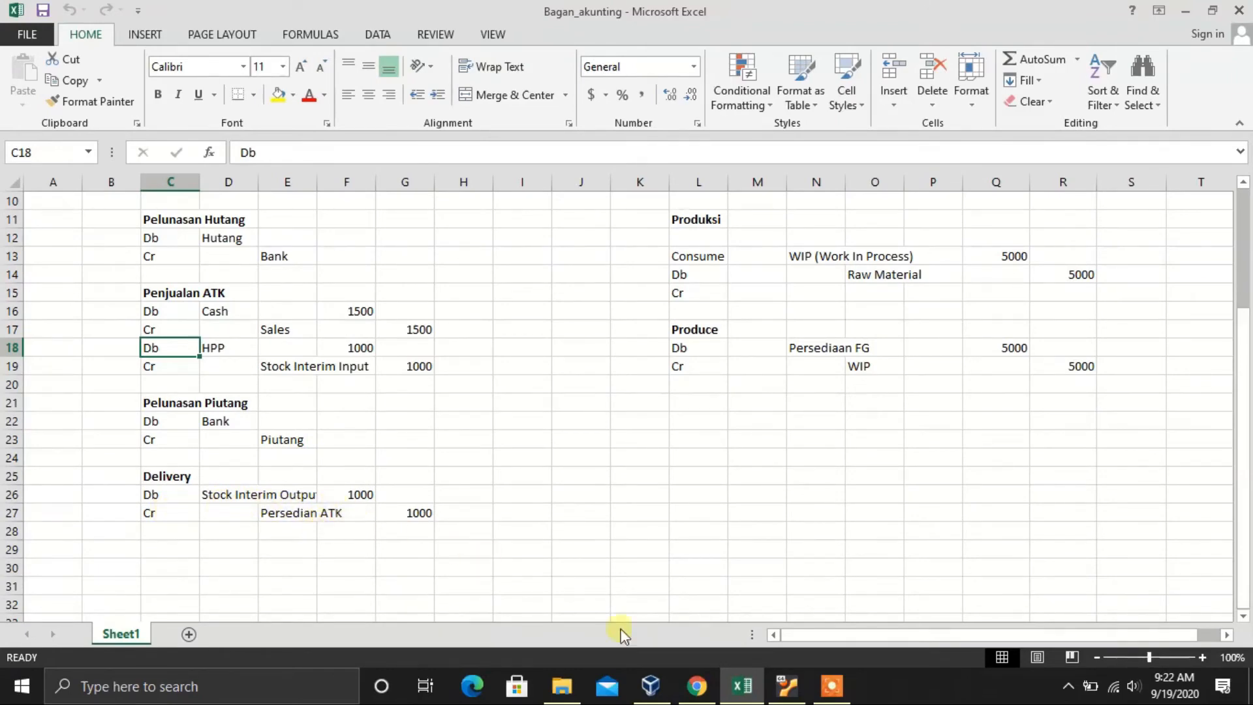
{"action": "left_click", "coordinate": [696, 685]}
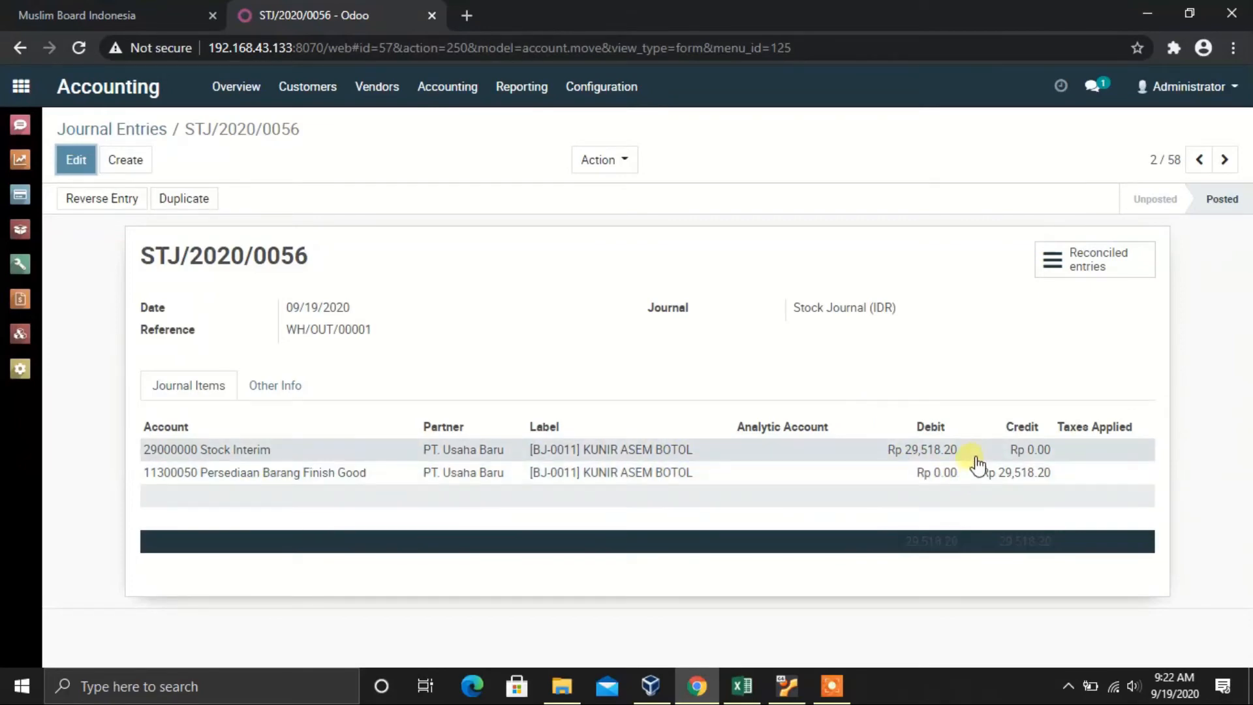
{"action": "left_click", "coordinate": [1201, 160]}
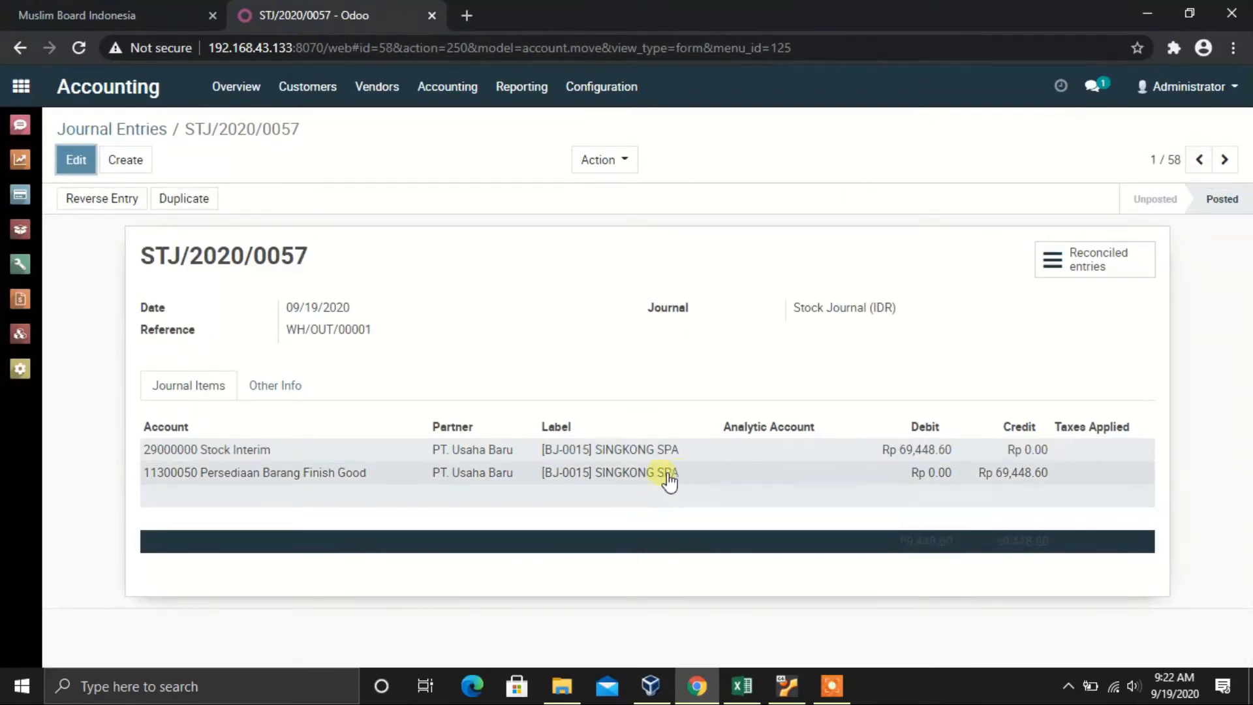
{"action": "left_click", "coordinate": [740, 690]}
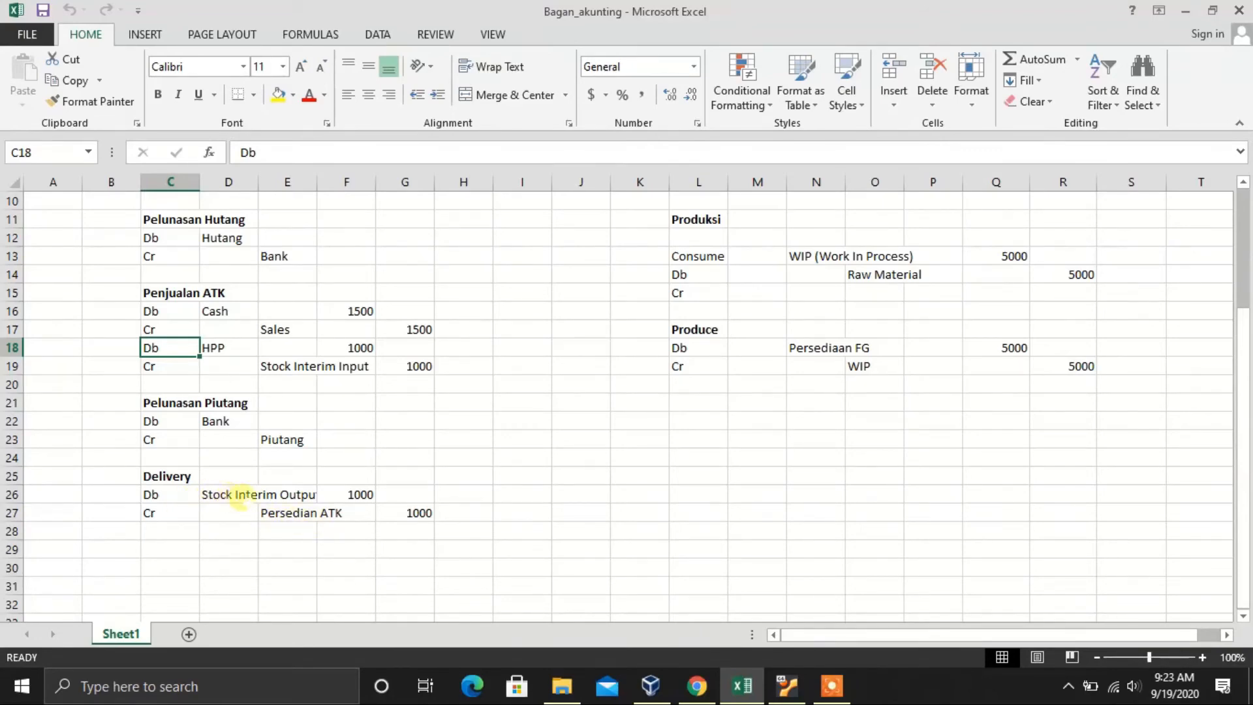
{"action": "left_click", "coordinate": [158, 498]}
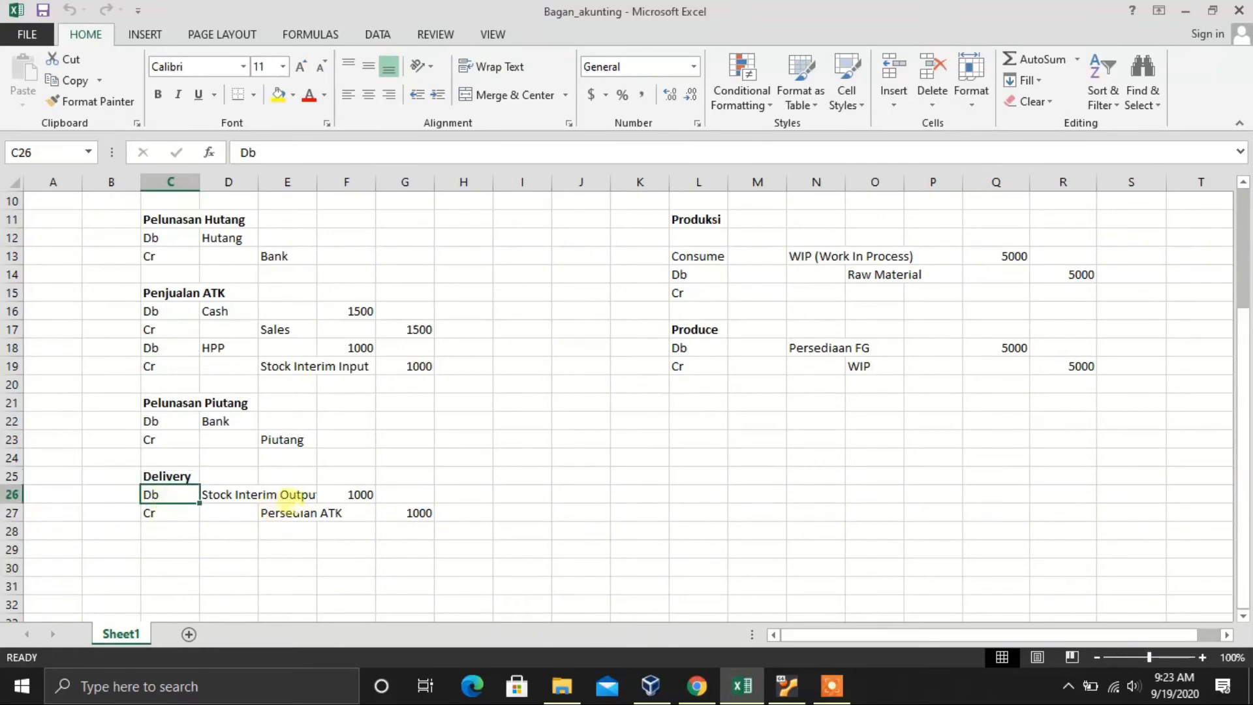
{"action": "left_click", "coordinate": [750, 693]}
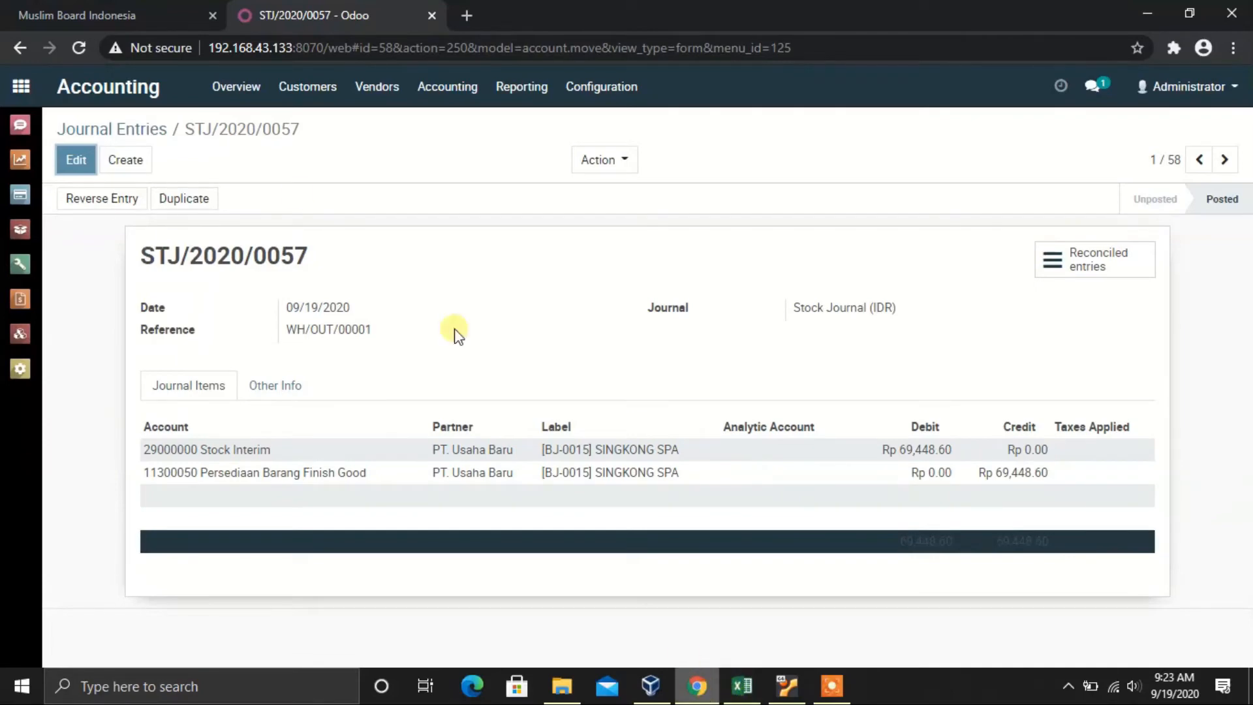
{"action": "left_click", "coordinate": [149, 135]}
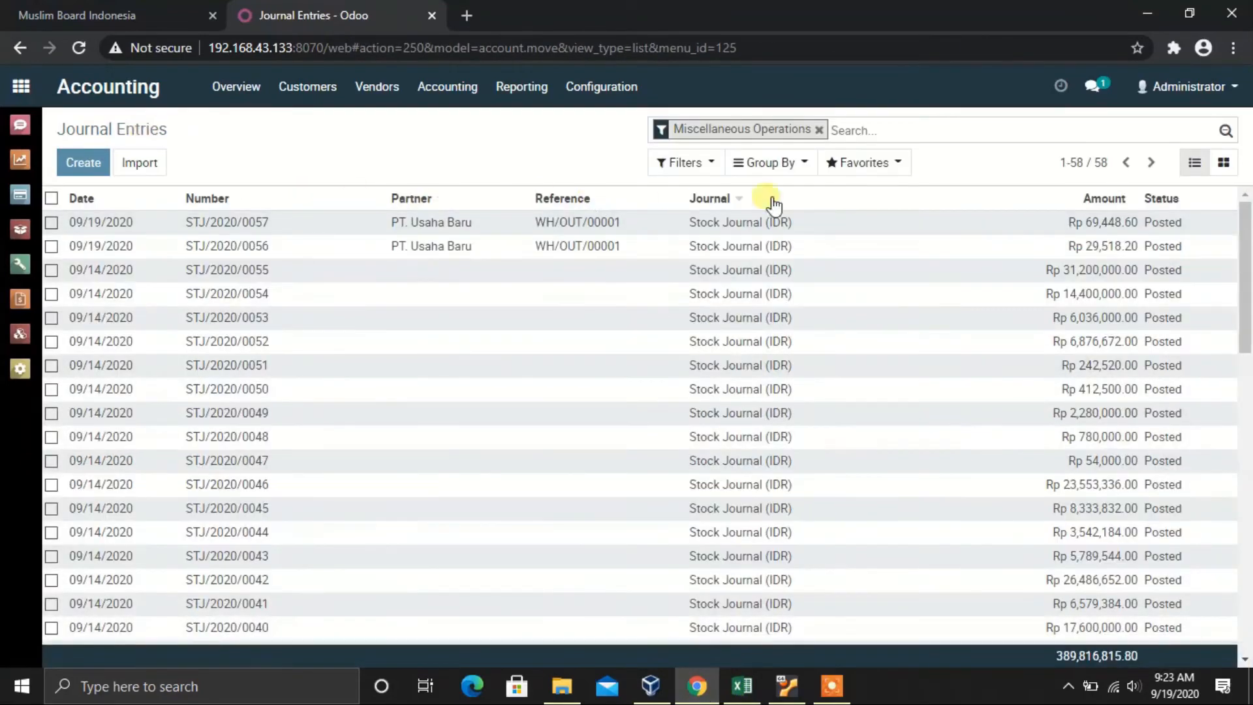
Step: Show all journal entries, open INV/2020/0001, and compare it with the chart's Penjualan ATK block
{"action": "left_click", "coordinate": [819, 129]}
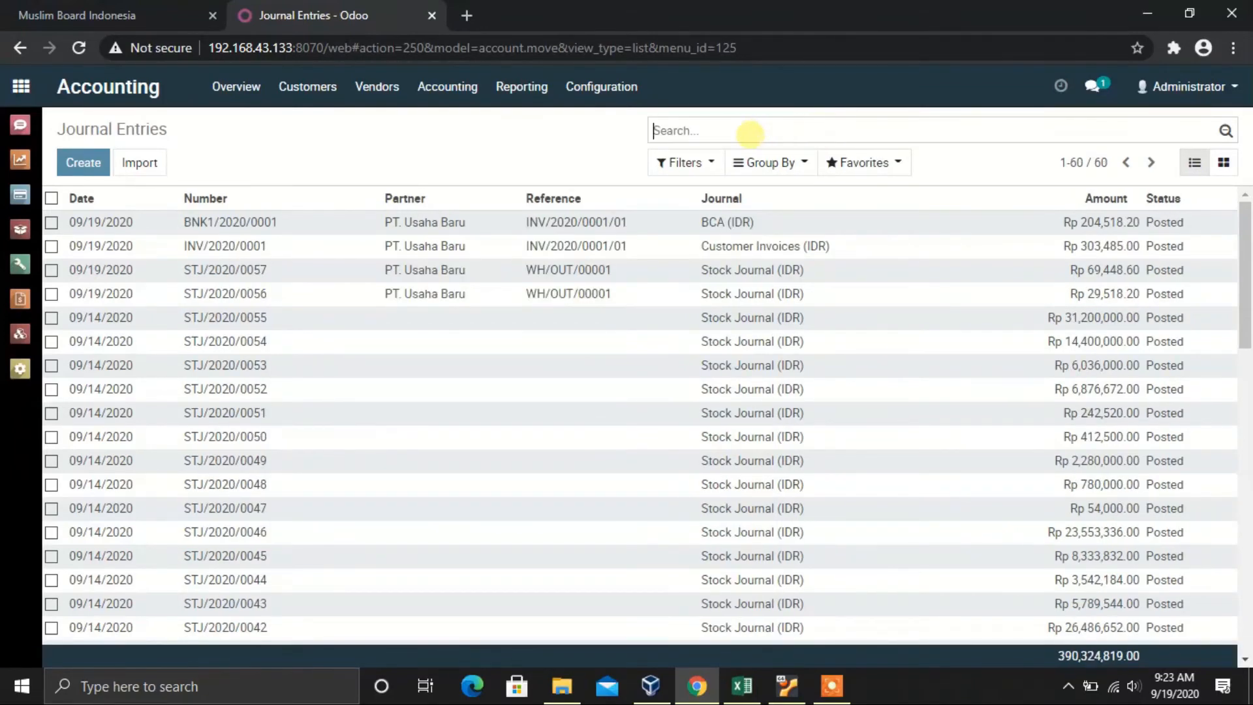
{"action": "left_click", "coordinate": [568, 258]}
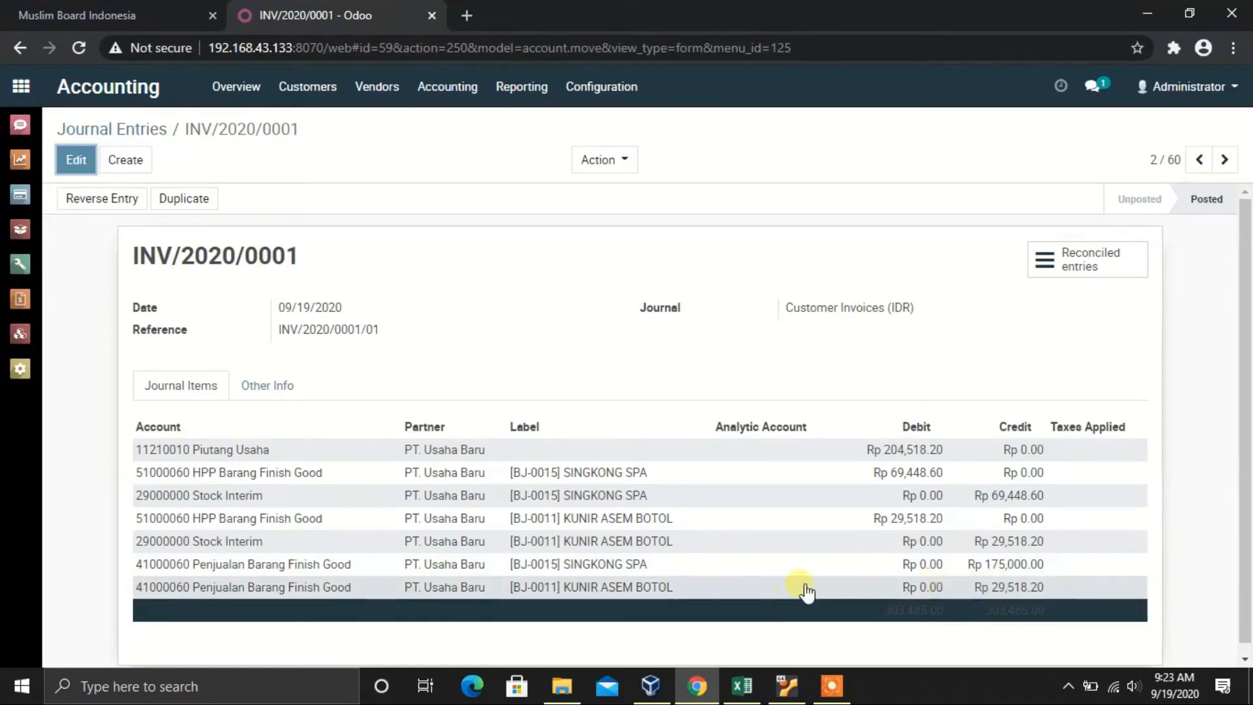
{"action": "left_click", "coordinate": [743, 685]}
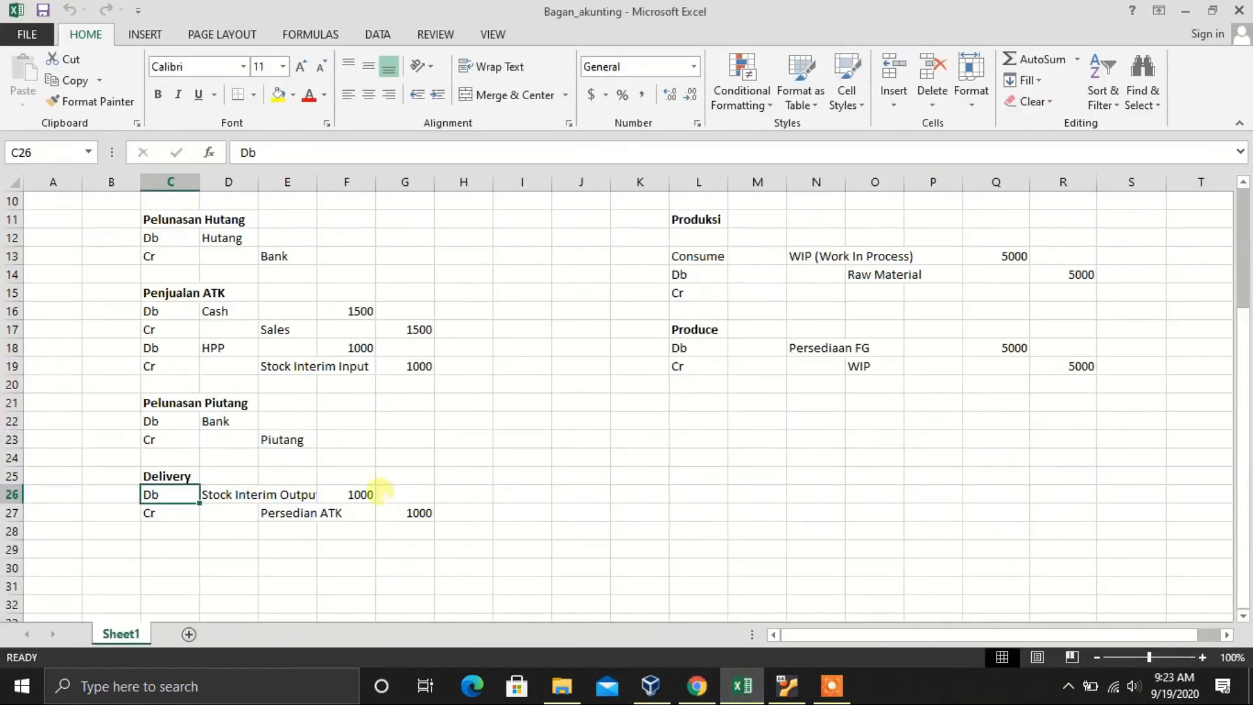
{"action": "left_click", "coordinate": [350, 452]}
{"action": "scroll", "coordinate": [350, 452], "scroll_direction": "up", "scroll_amount": 1}
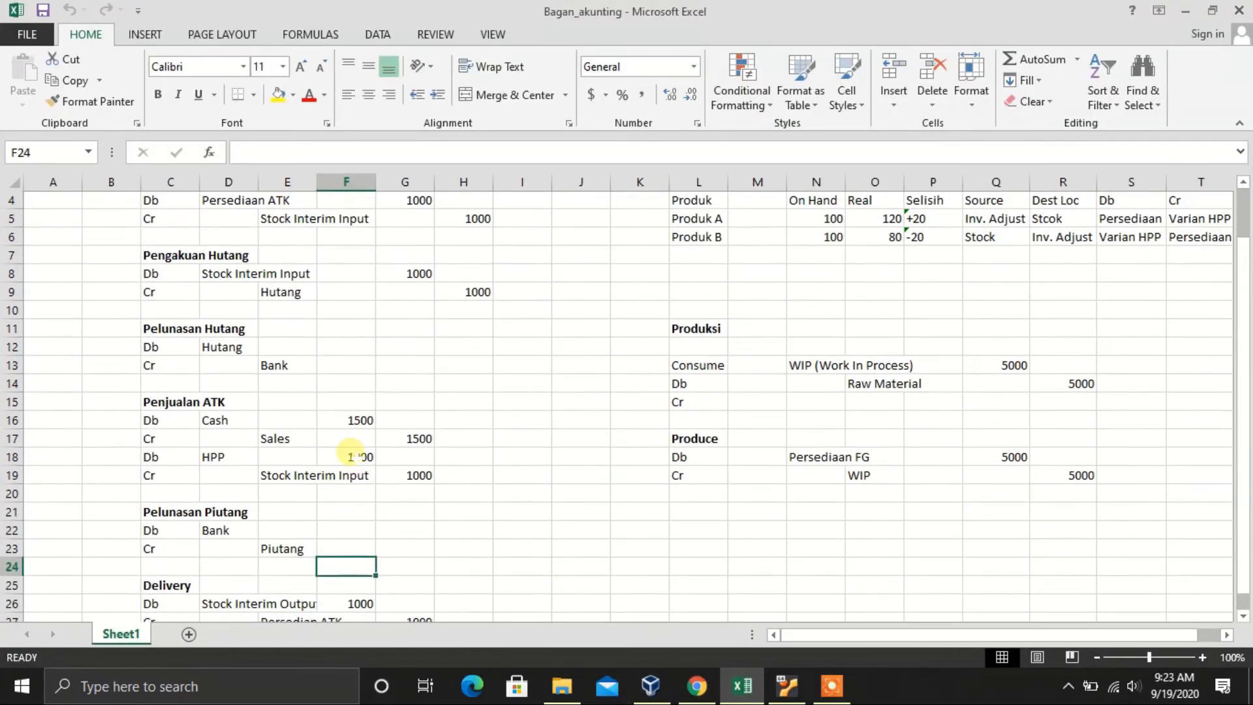
{"action": "left_click", "coordinate": [274, 476]}
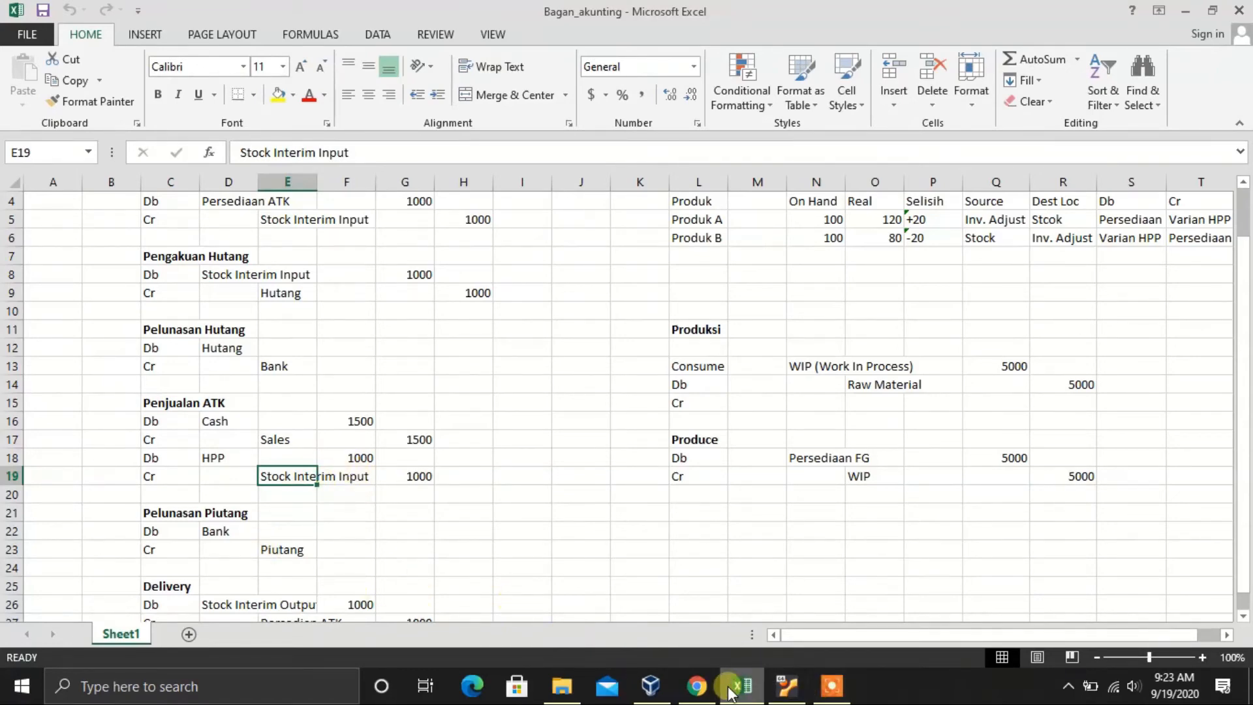
{"action": "left_click", "coordinate": [699, 687]}
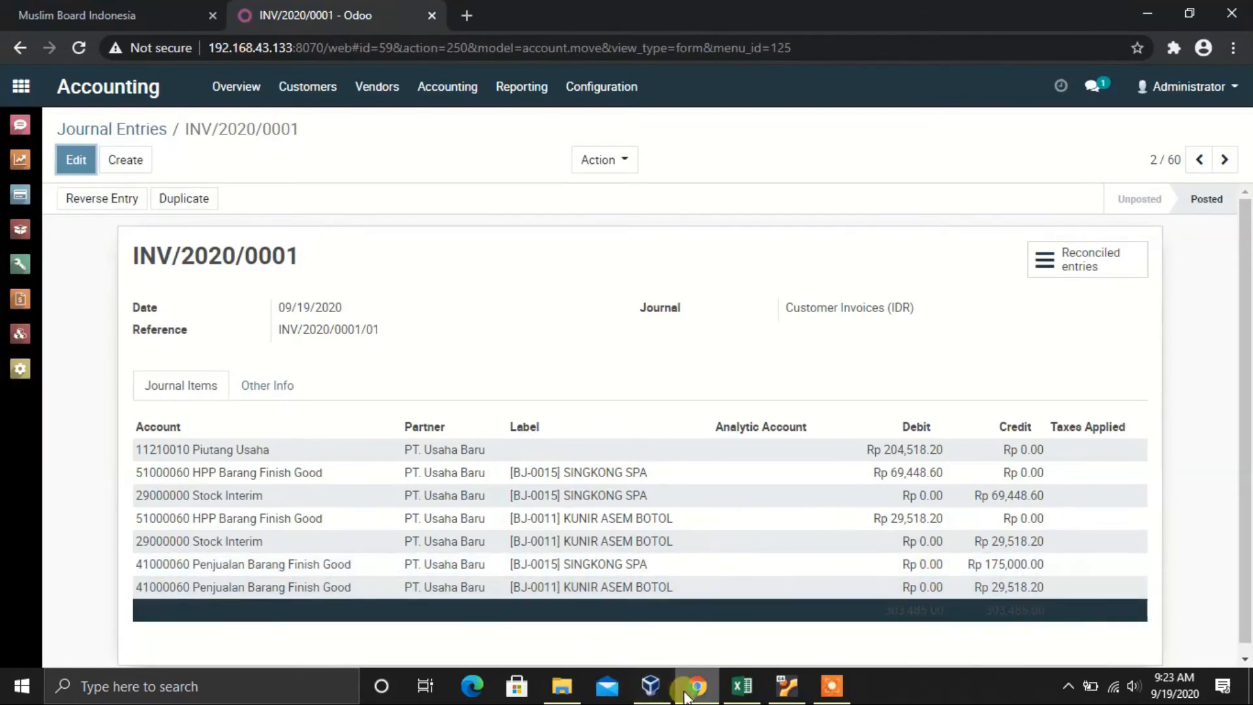
Step: Glance at the chart once more, then step back to bank entry BNK1/2020/0001
{"action": "left_click", "coordinate": [743, 687]}
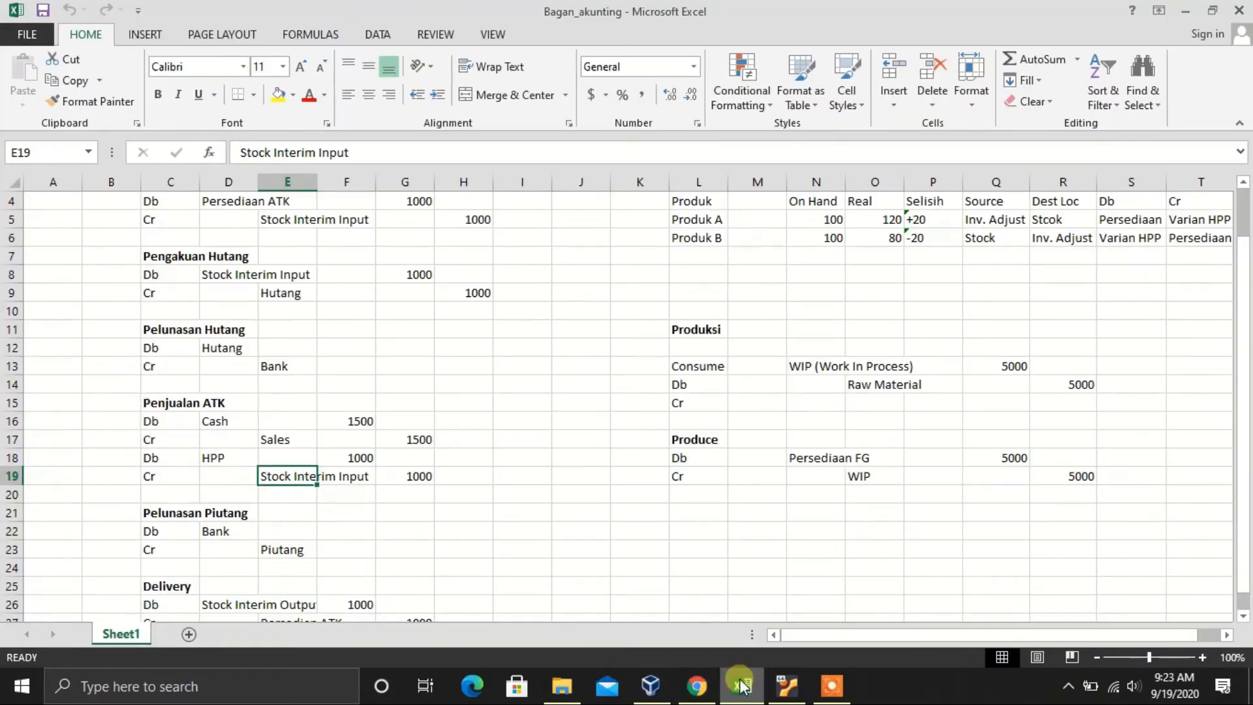
{"action": "left_click", "coordinate": [743, 687]}
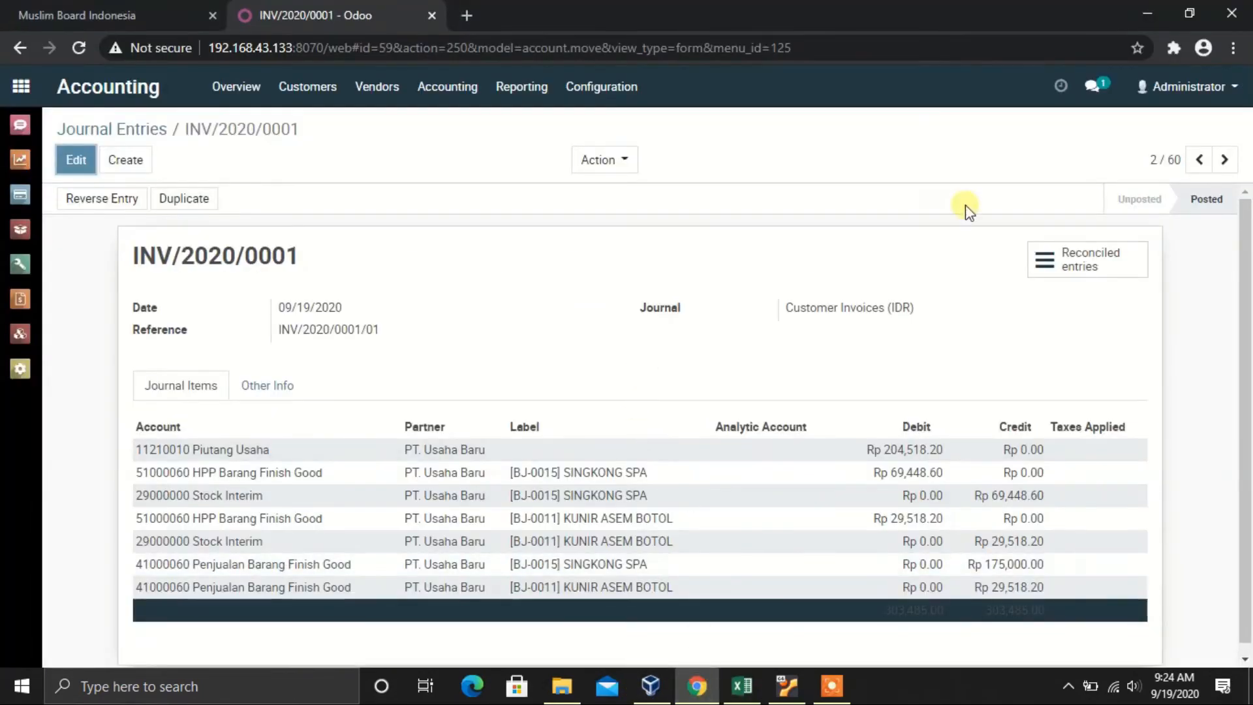
{"action": "left_click", "coordinate": [1202, 162]}
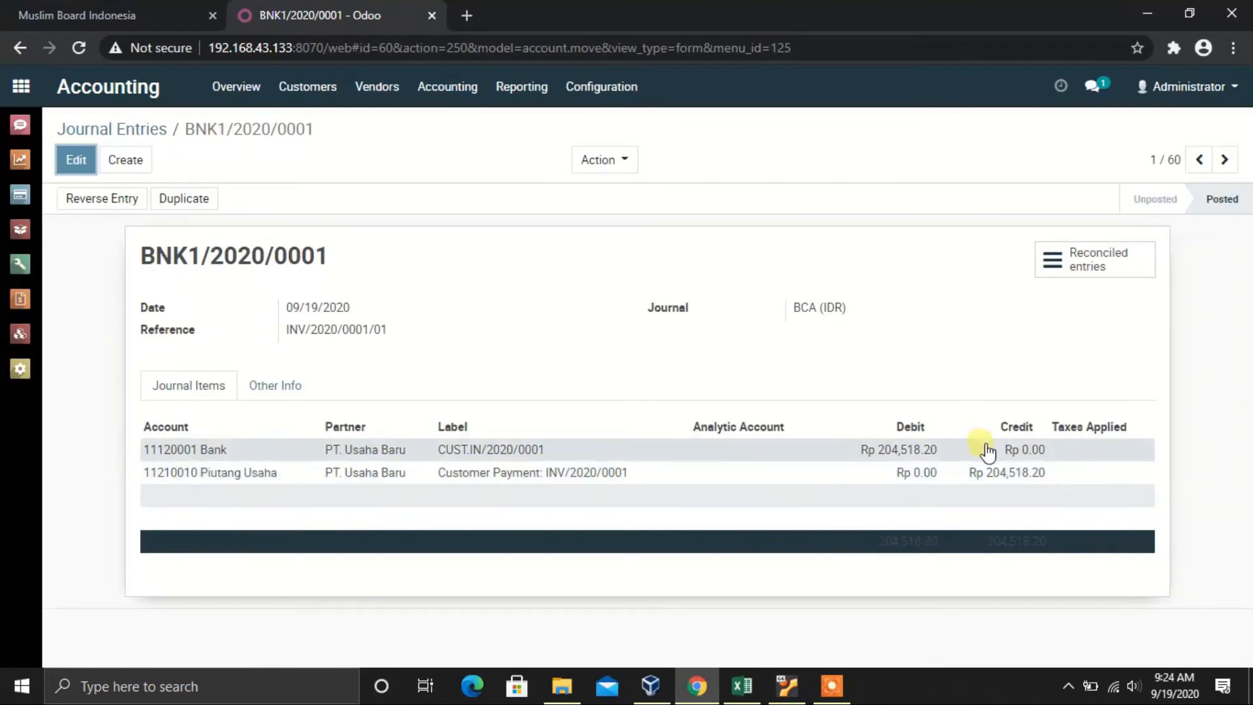
Step: Switch to the Excel chart to compare the BNK1/2020/0001 payment entry
{"action": "left_click", "coordinate": [737, 682]}
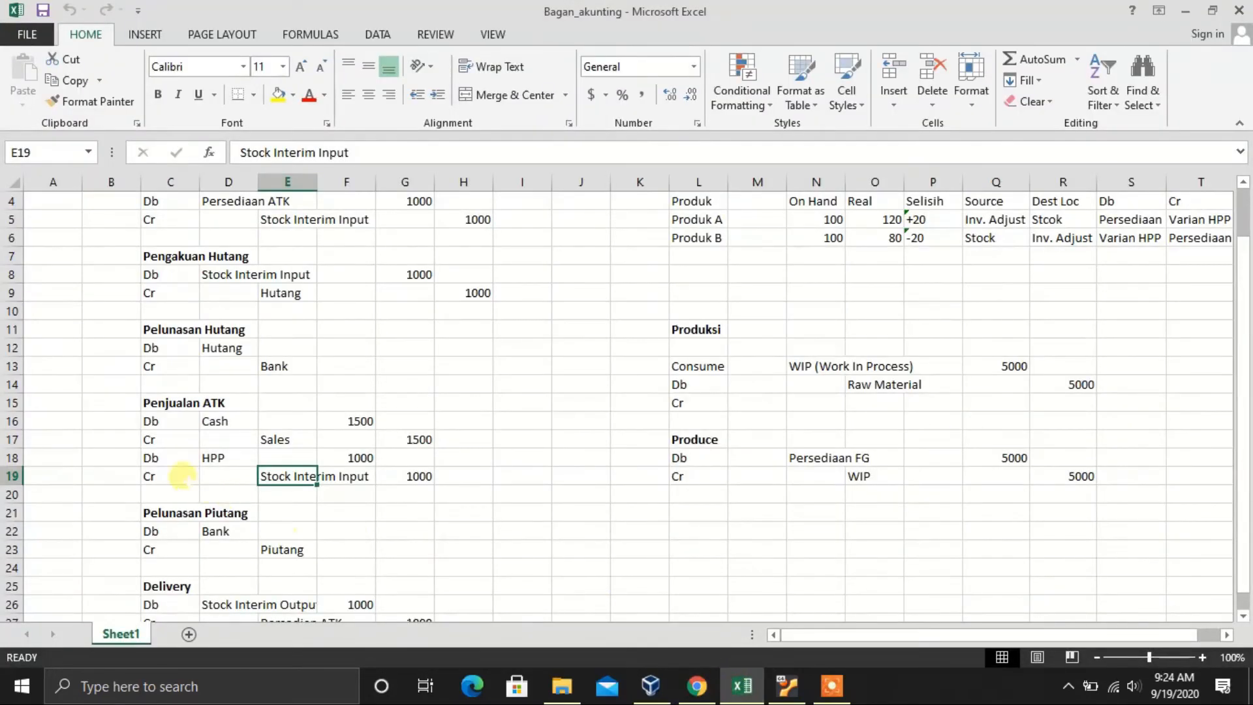
Step: Inspect the Pelunasan Piutang Bank debit in D22 and Piutang credit in E23, then return to Odoo
{"action": "left_click", "coordinate": [173, 530]}
{"action": "scroll", "coordinate": [183, 515], "scroll_direction": "down", "scroll_amount": 1}
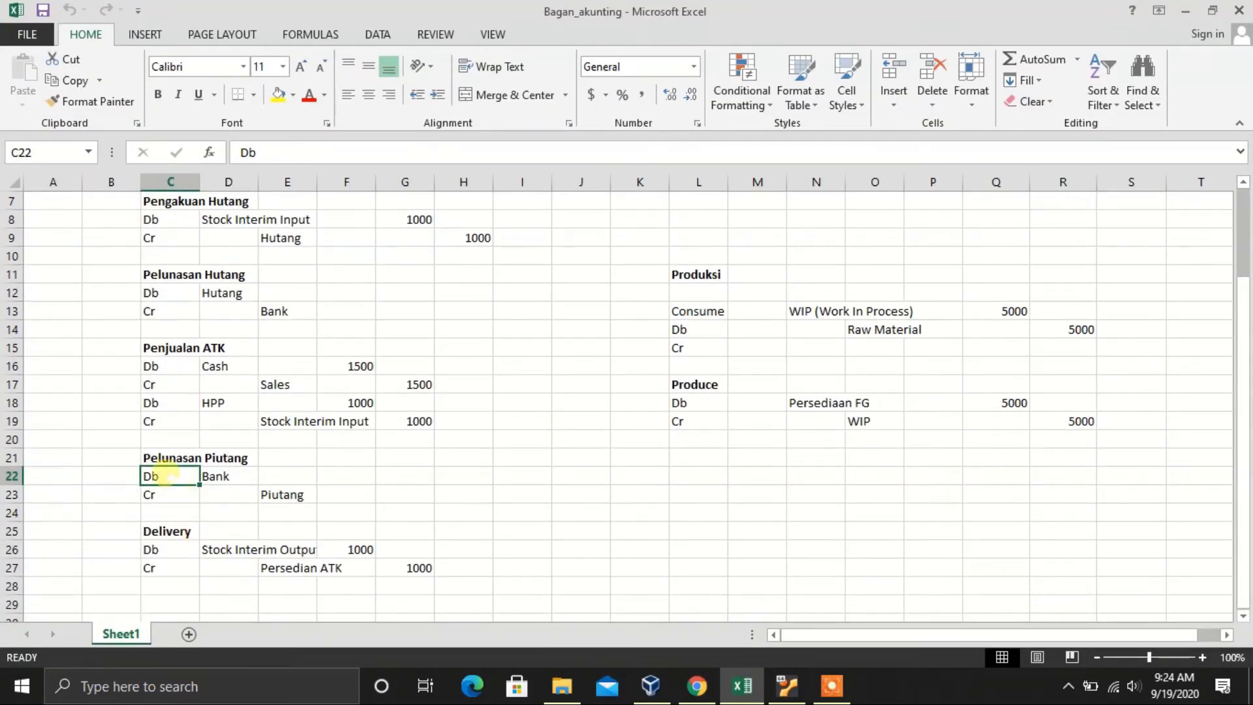
{"action": "left_click", "coordinate": [112, 483]}
{"action": "left_click", "coordinate": [209, 480]}
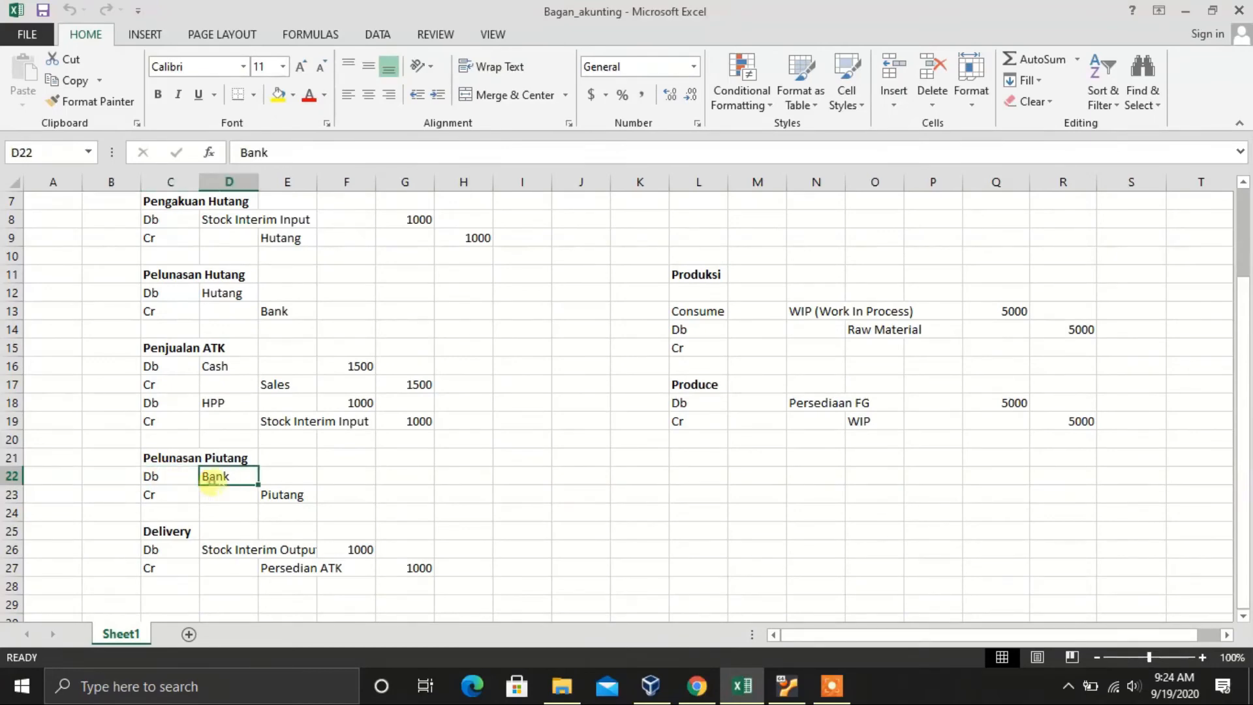
{"action": "left_click", "coordinate": [286, 502]}
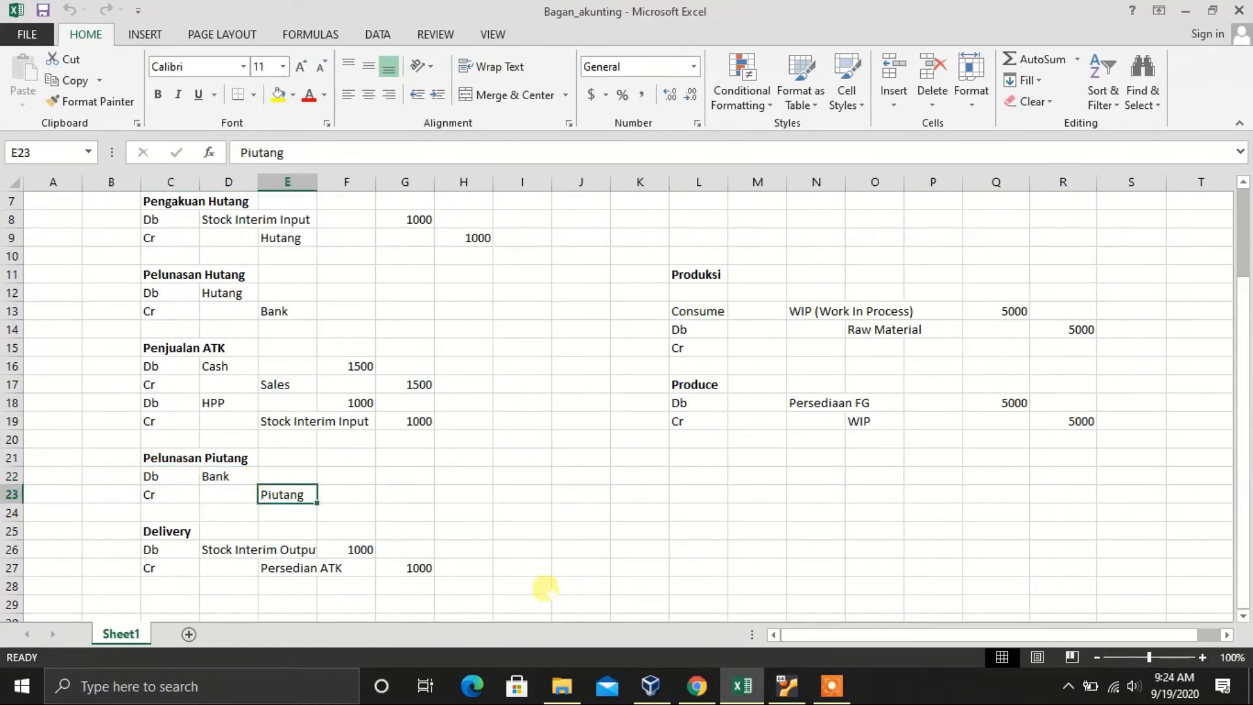
{"action": "left_click", "coordinate": [697, 685]}
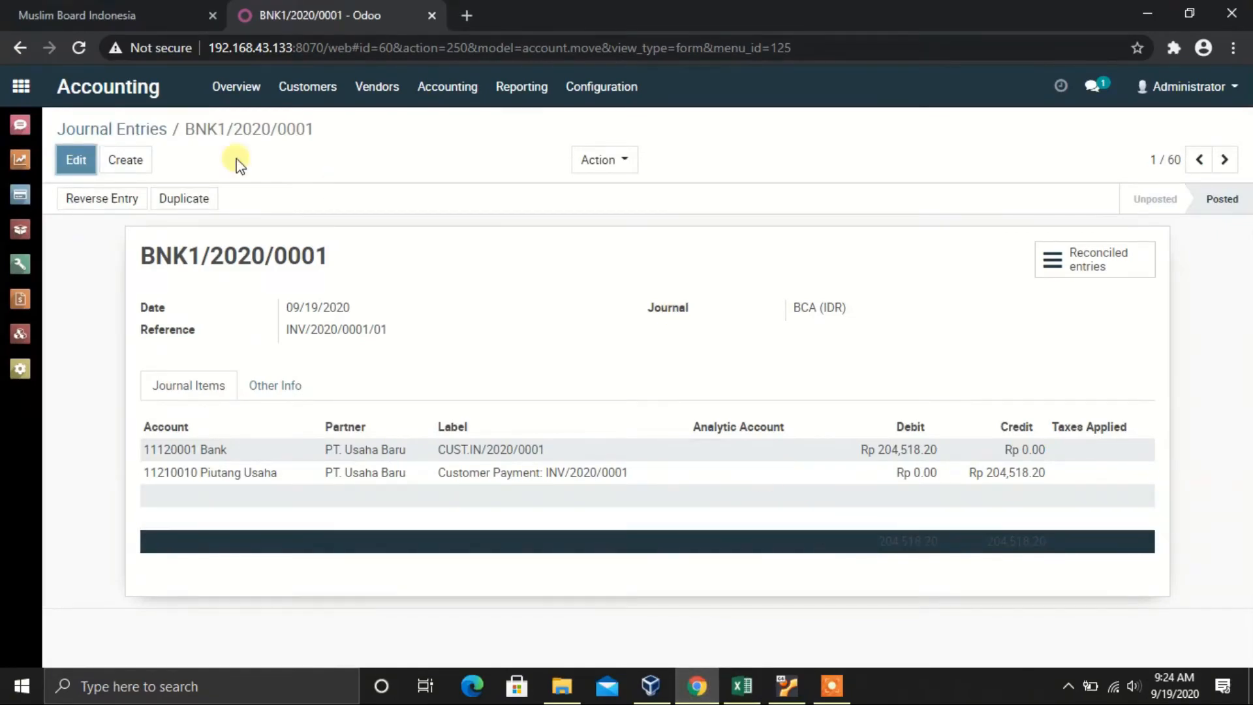
Step: Go back to the Journal Entries list and bring up Odoo's main app menu
{"action": "left_click", "coordinate": [151, 131]}
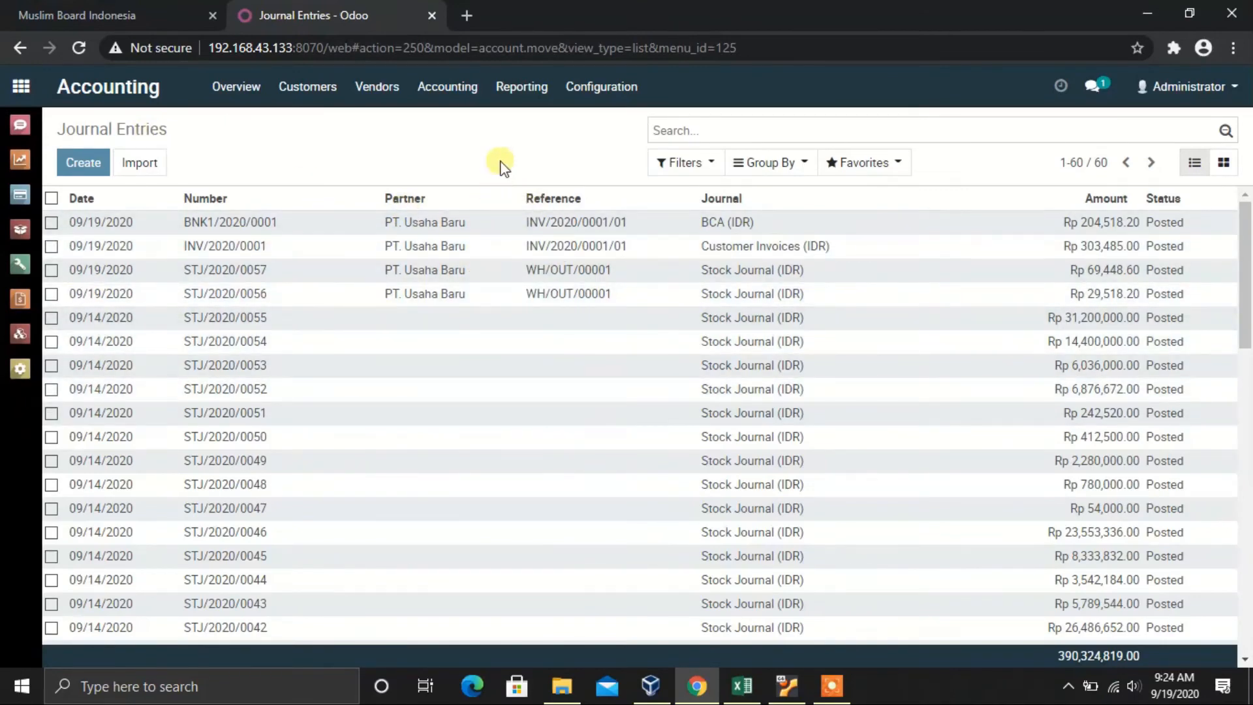
{"action": "left_click", "coordinate": [26, 89]}
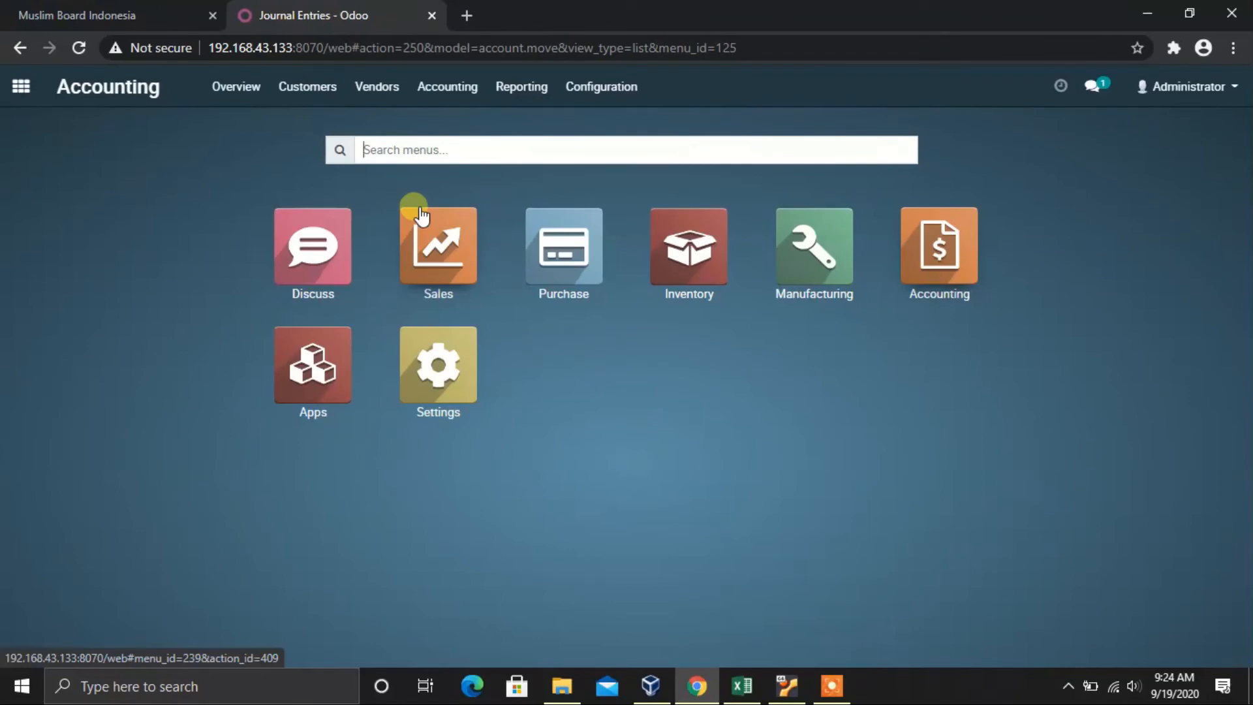
Step: List sales orders in Sales without the My Quotations filter, then create a new order and pick its customer
{"action": "left_click", "coordinate": [439, 269]}
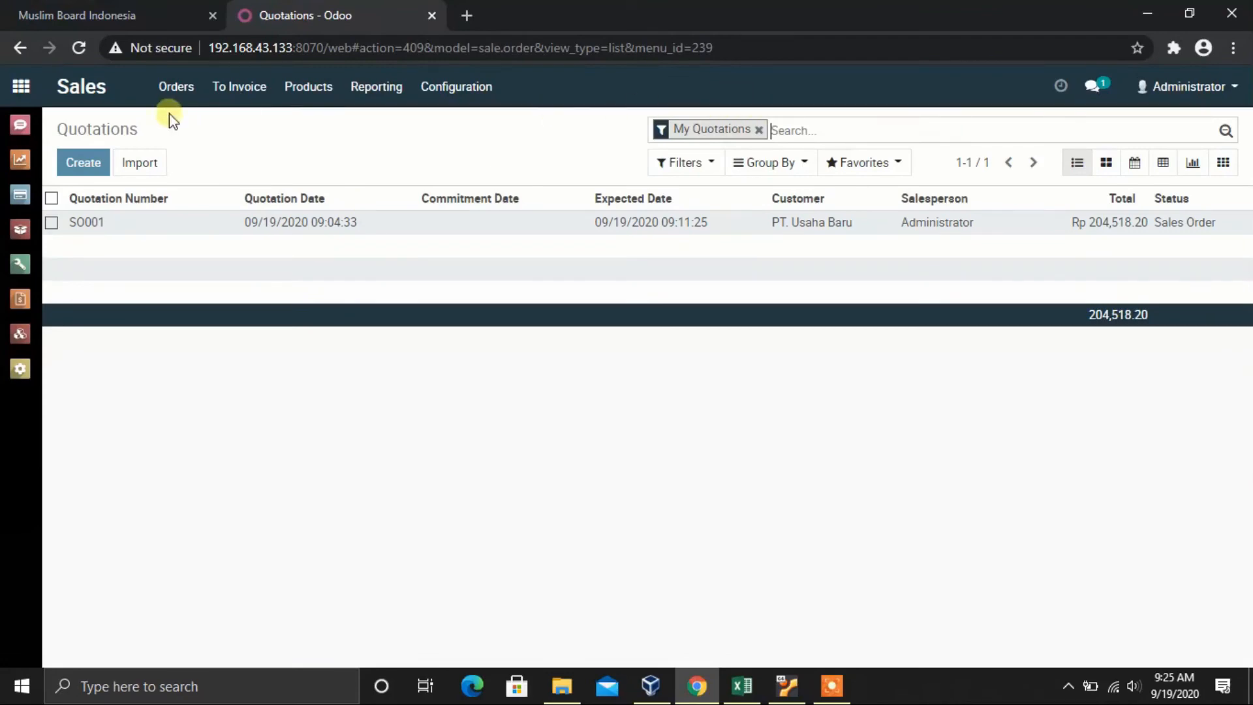
{"action": "left_click", "coordinate": [178, 90]}
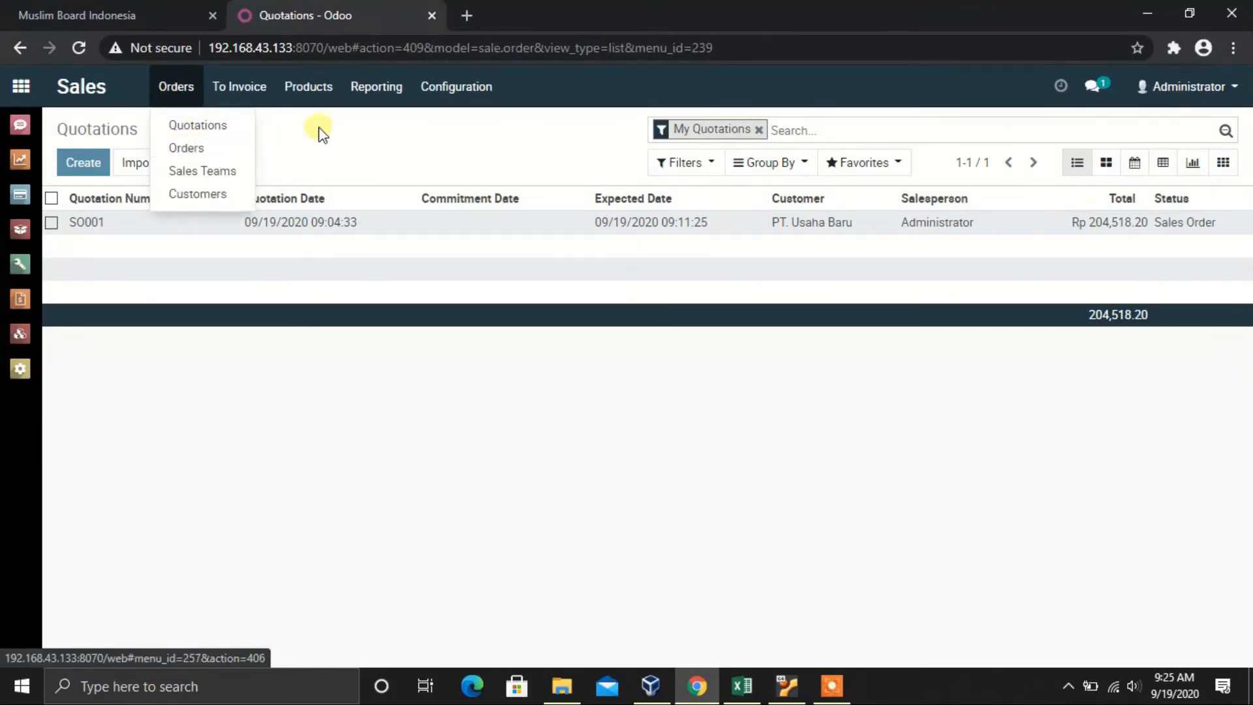
{"action": "left_click", "coordinate": [759, 132]}
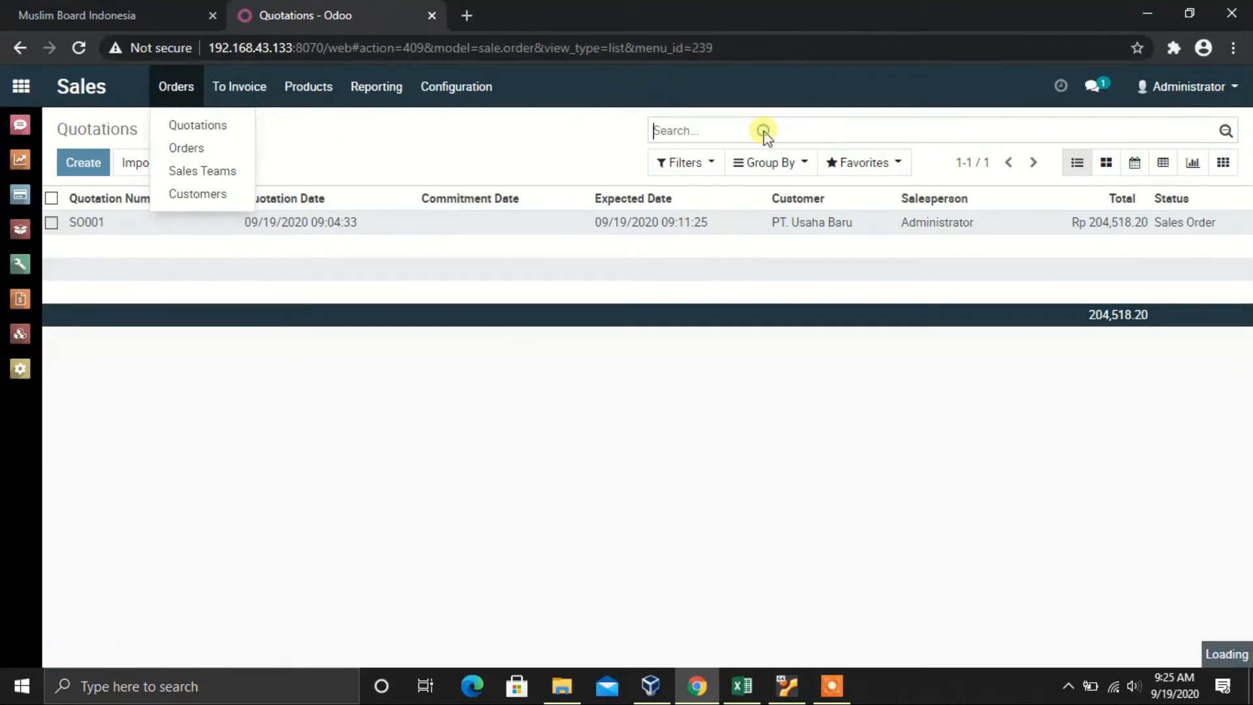
{"action": "mouse_move", "coordinate": [277, 97]}
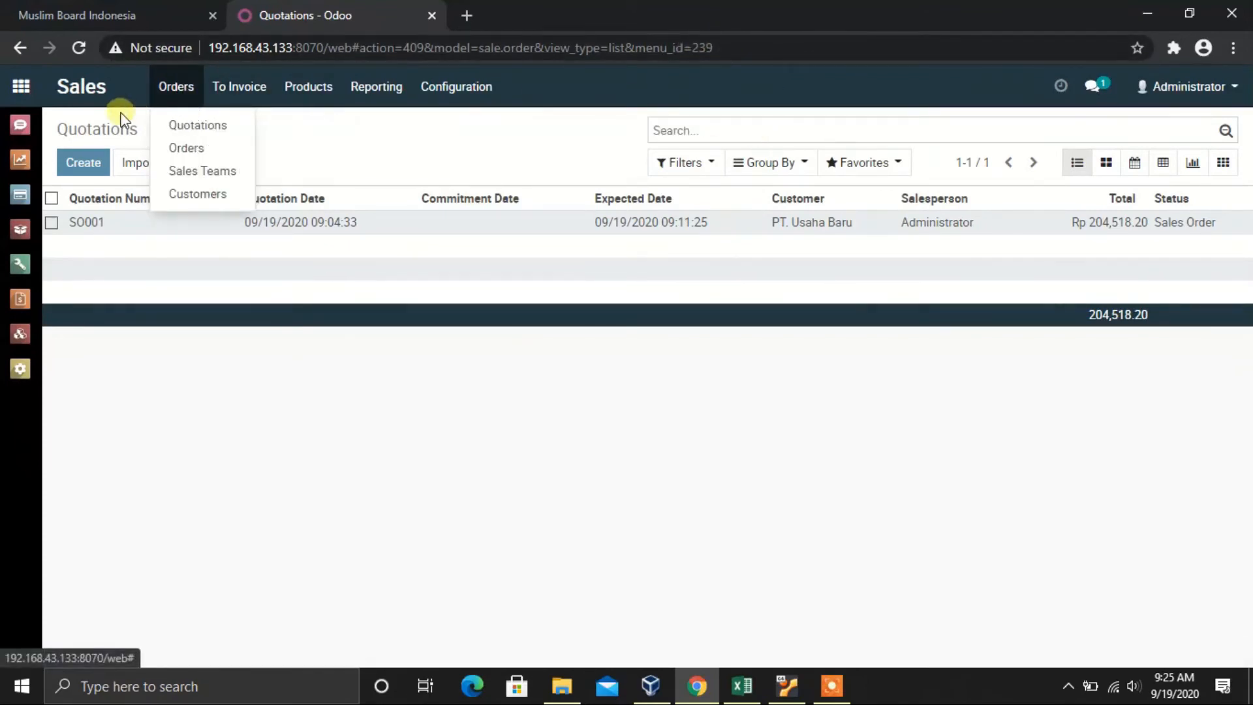
{"action": "mouse_move", "coordinate": [171, 94]}
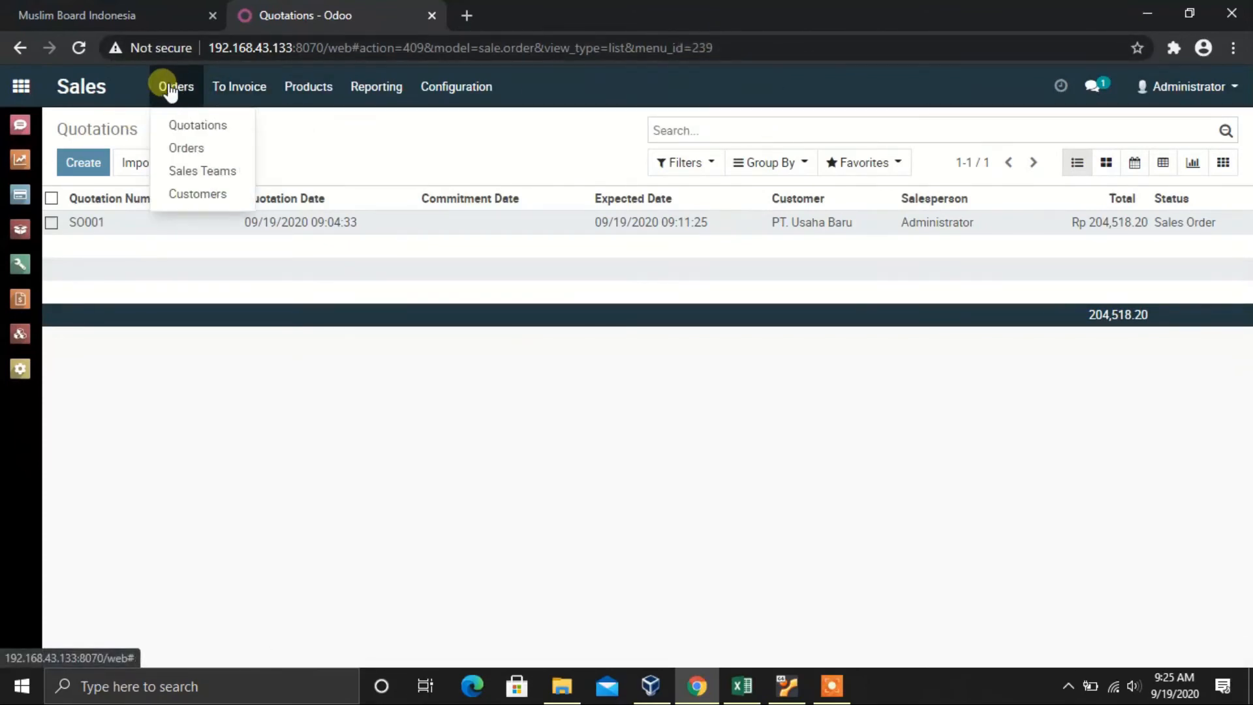
{"action": "left_click", "coordinate": [186, 149]}
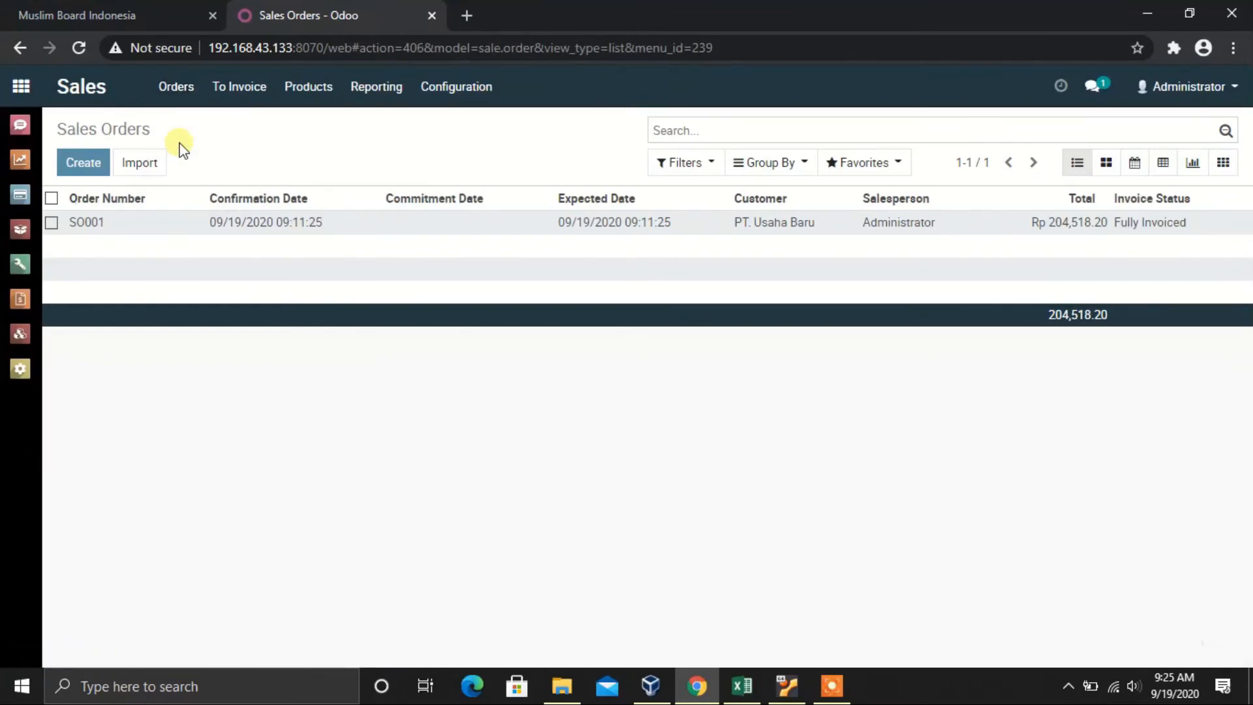
{"action": "left_click", "coordinate": [103, 168]}
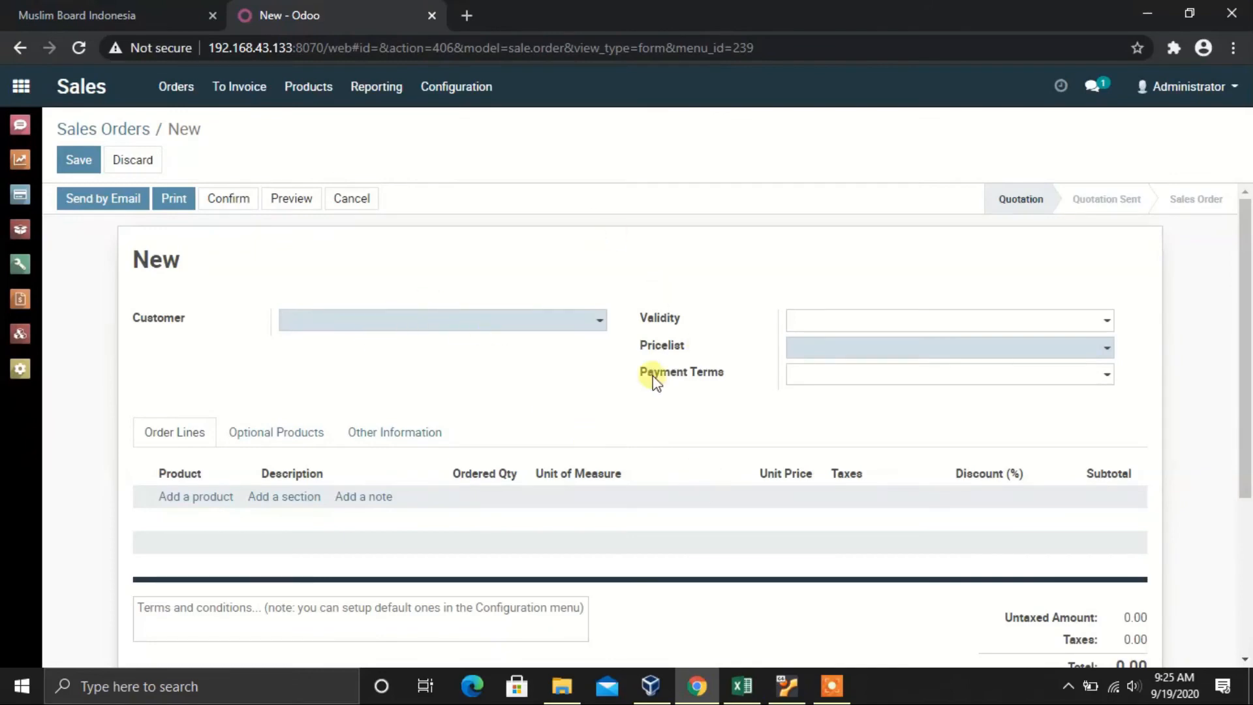
{"action": "left_click", "coordinate": [434, 325]}
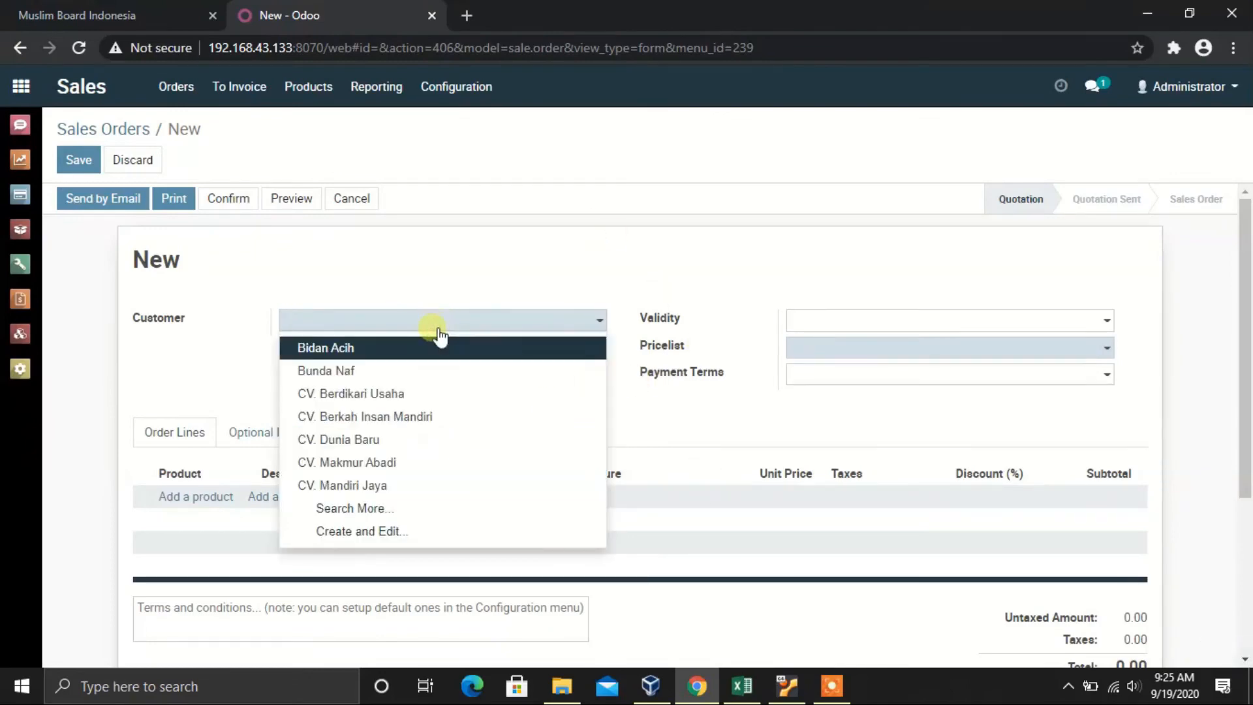
Step: Choose the customer, set validity date 09/19/2020 and payment terms to Immediate Payment
{"action": "left_click", "coordinate": [366, 516]}
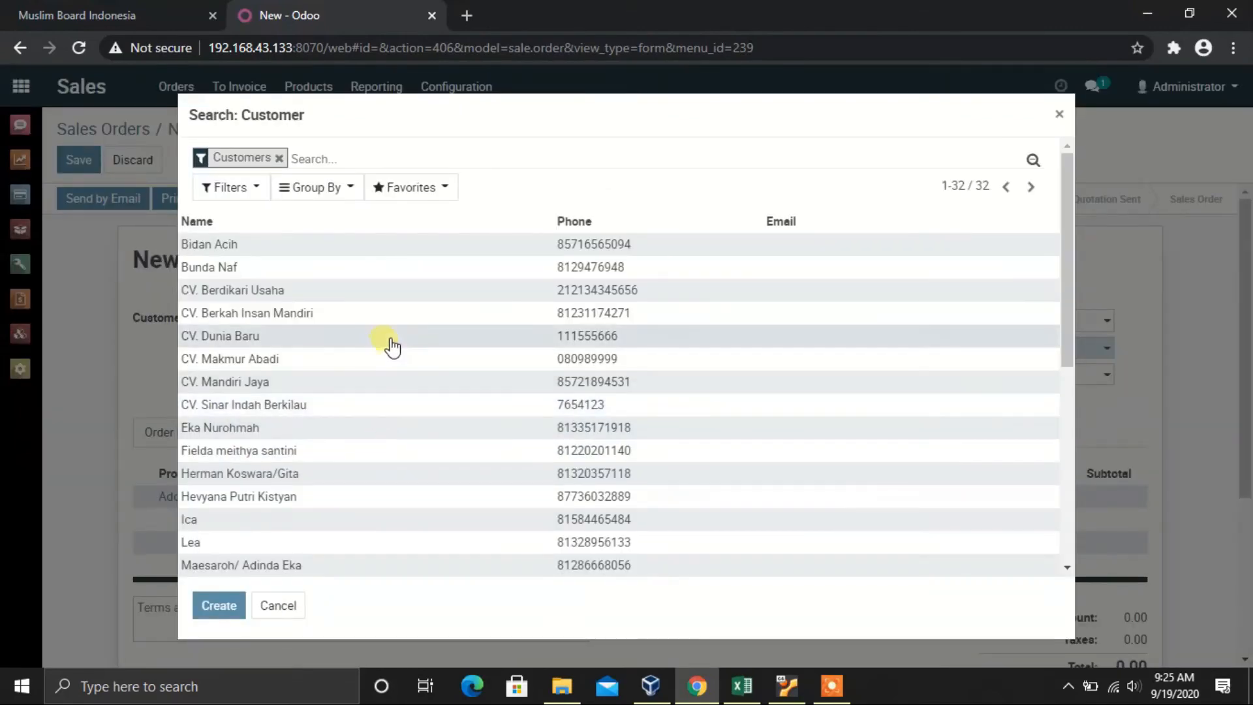
{"action": "left_click", "coordinate": [261, 269]}
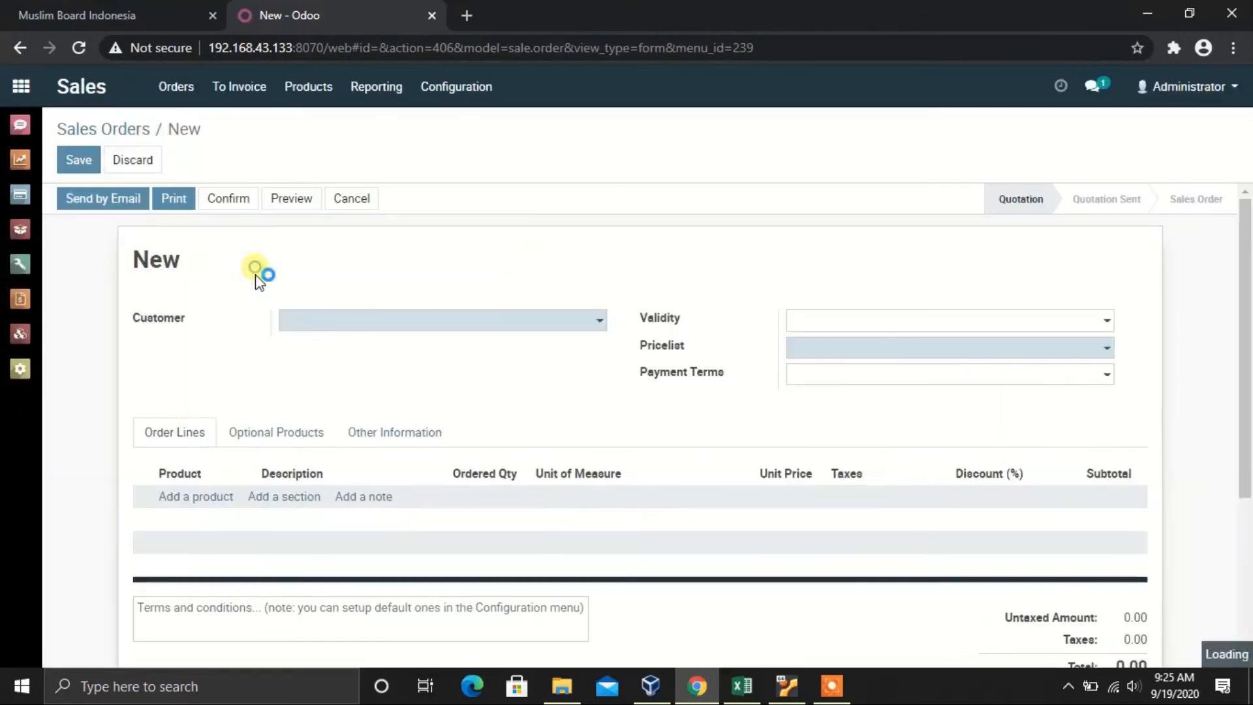
{"action": "left_click", "coordinate": [836, 316]}
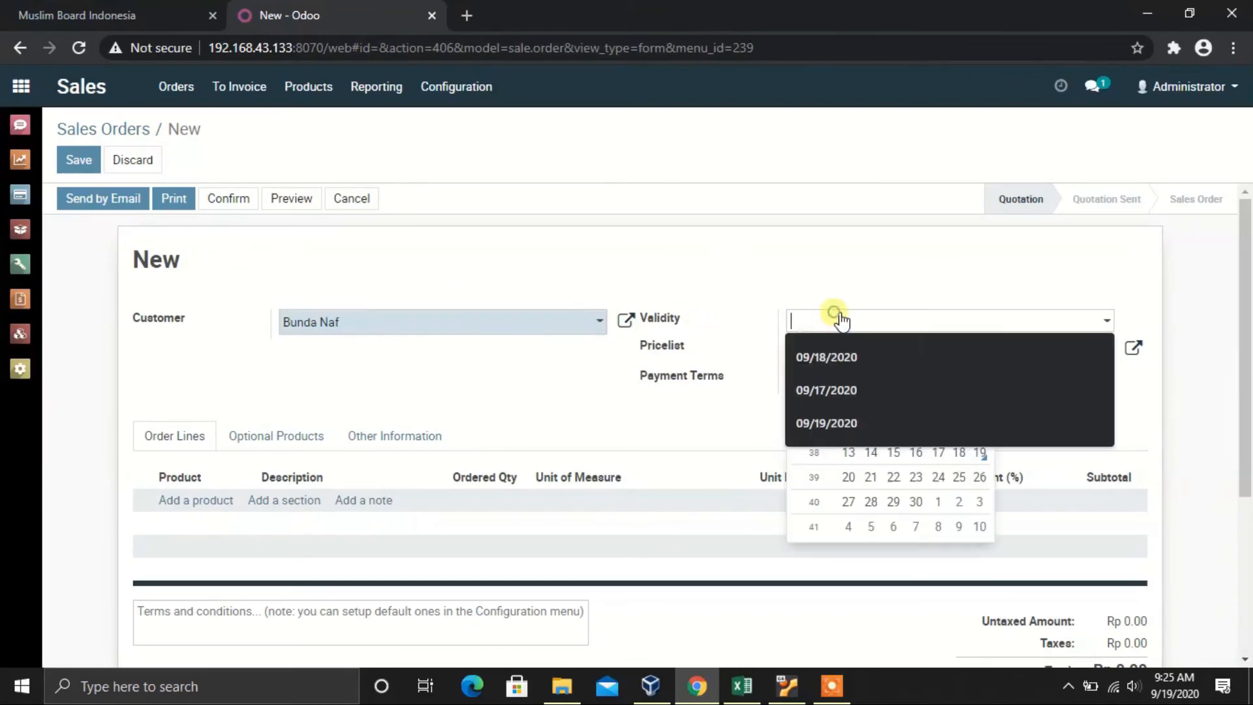
{"action": "left_click", "coordinate": [979, 454]}
{"action": "left_click", "coordinate": [915, 381]}
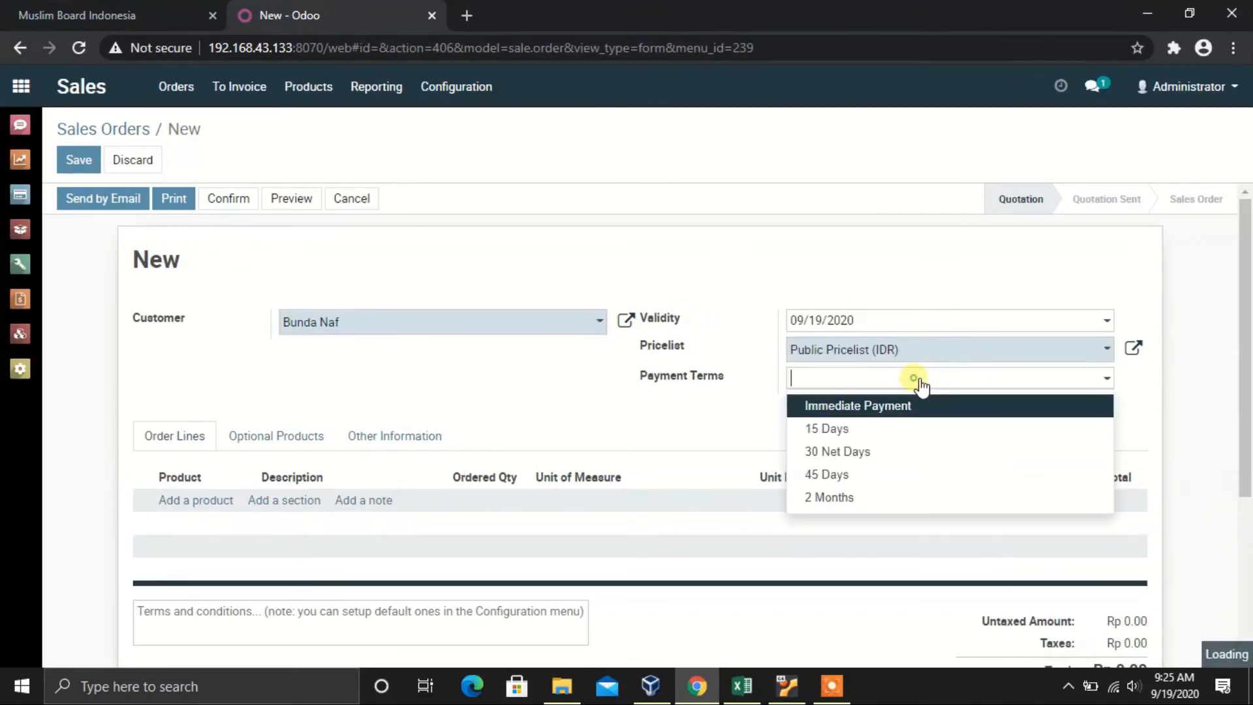
{"action": "left_click", "coordinate": [874, 404]}
{"action": "scroll", "coordinate": [675, 400], "scroll_direction": "down", "scroll_amount": 1}
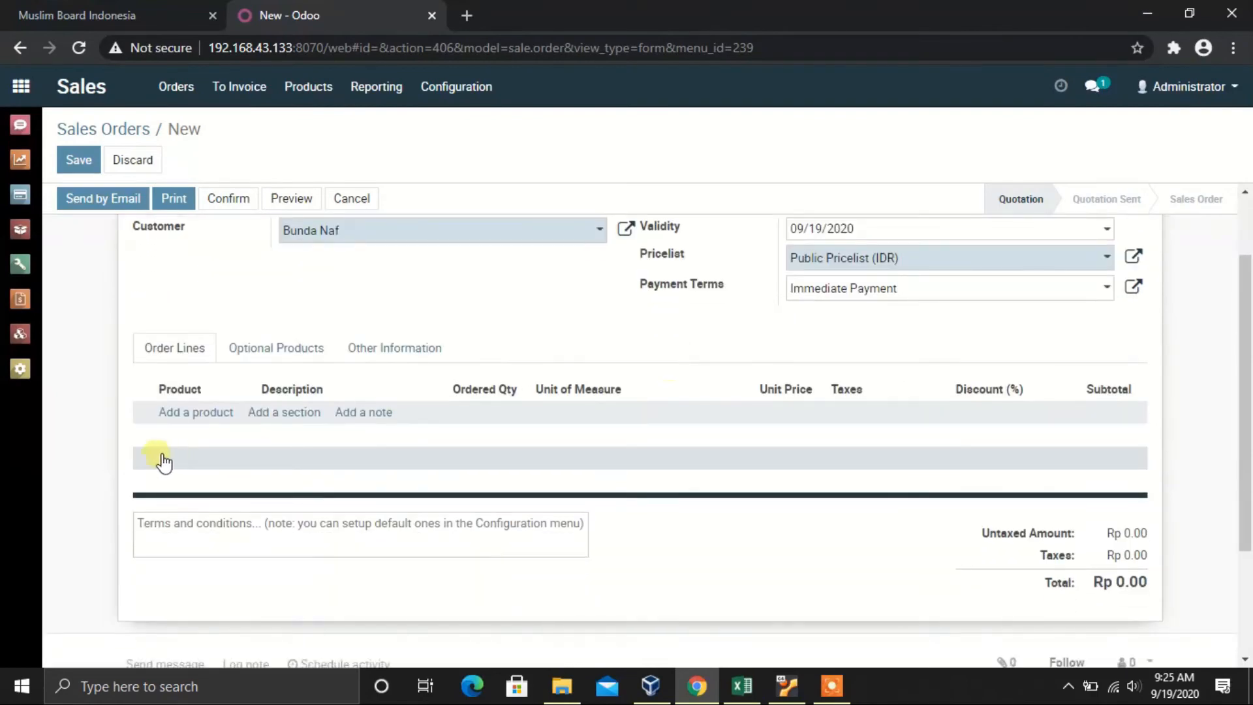
Step: Add a line for [BJ-0004] REMPAH SEGAR CELUP 1X REBORN with quantity 10, then save the quotation
{"action": "left_click", "coordinate": [172, 418]}
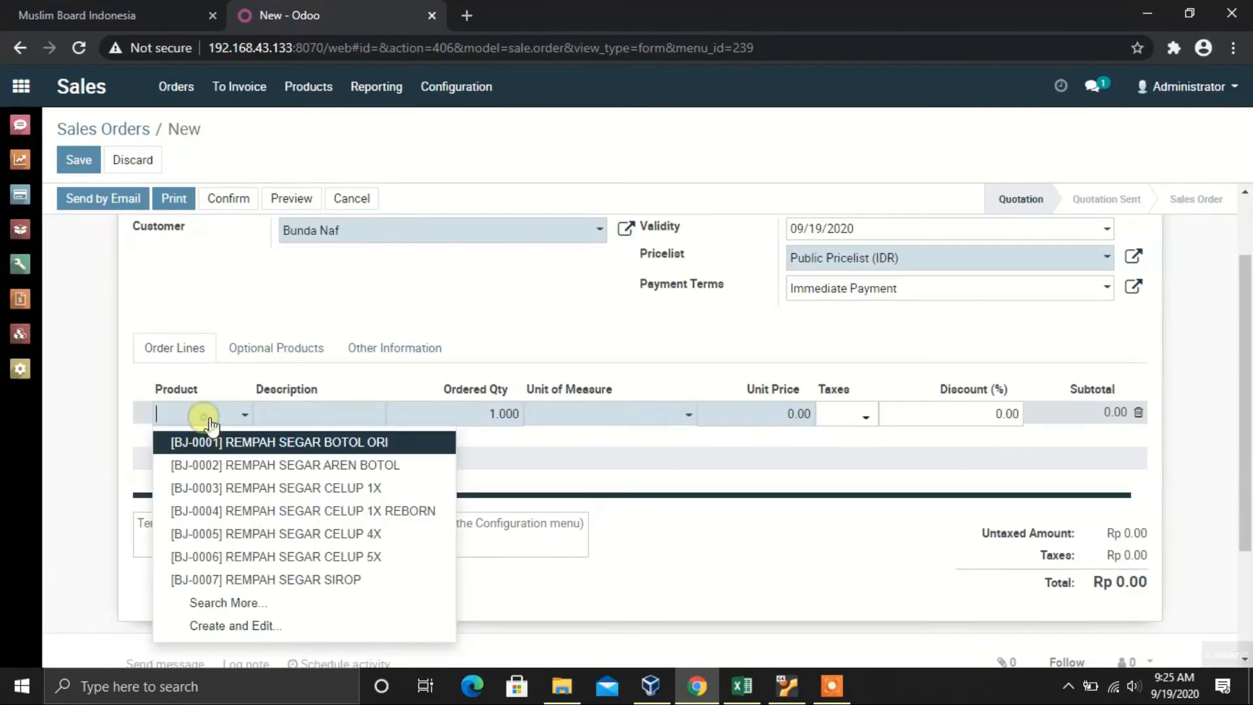
{"action": "left_click", "coordinate": [310, 511]}
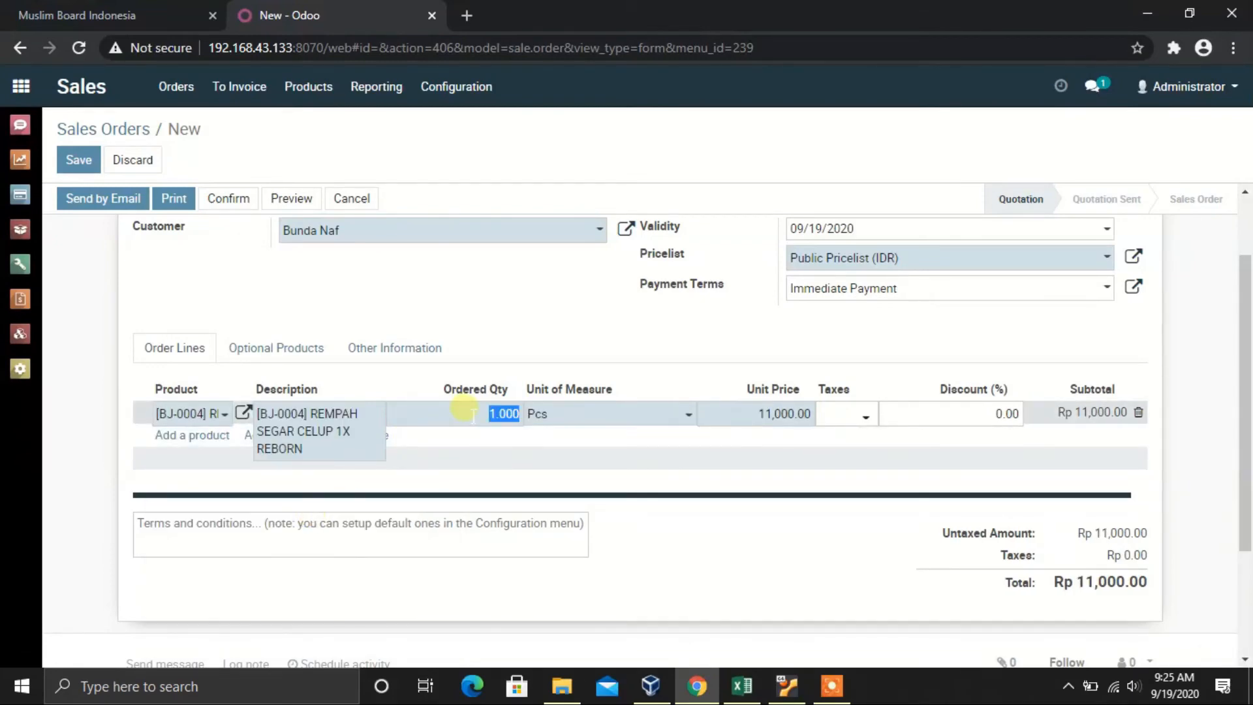
{"action": "type", "text": "10"}
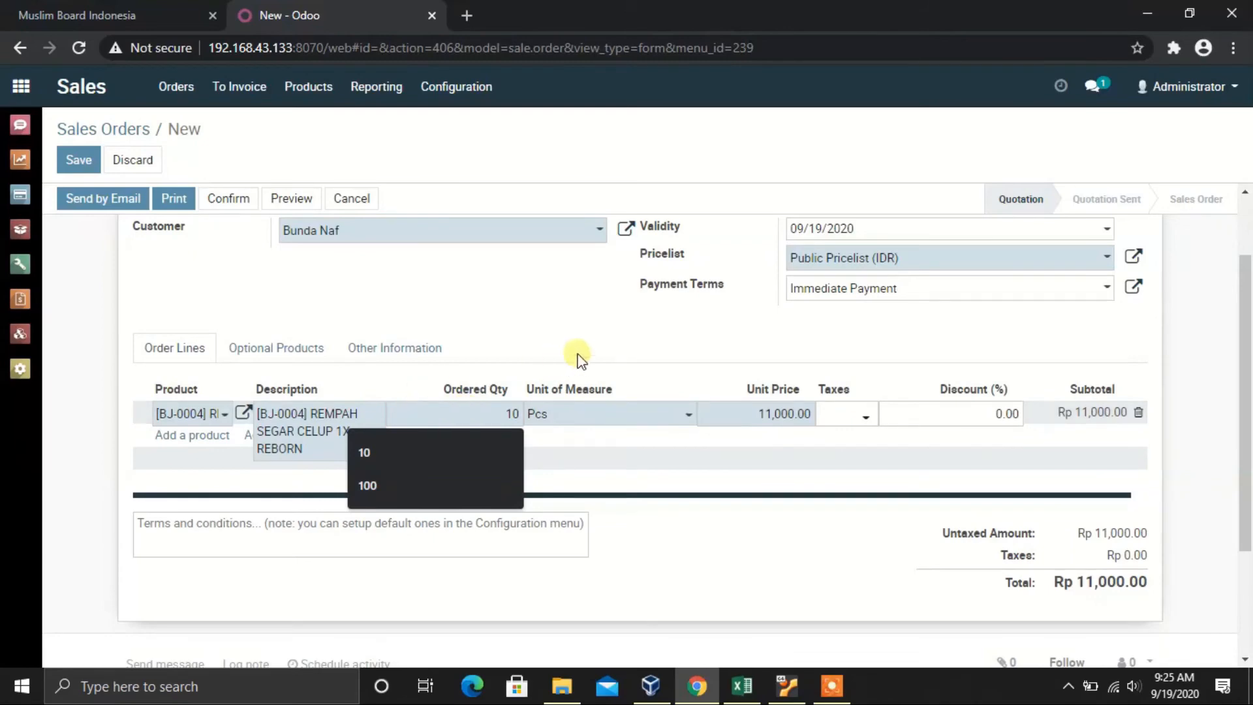
{"action": "left_click", "coordinate": [613, 338]}
{"action": "scroll", "coordinate": [613, 375], "scroll_direction": "up", "scroll_amount": 2}
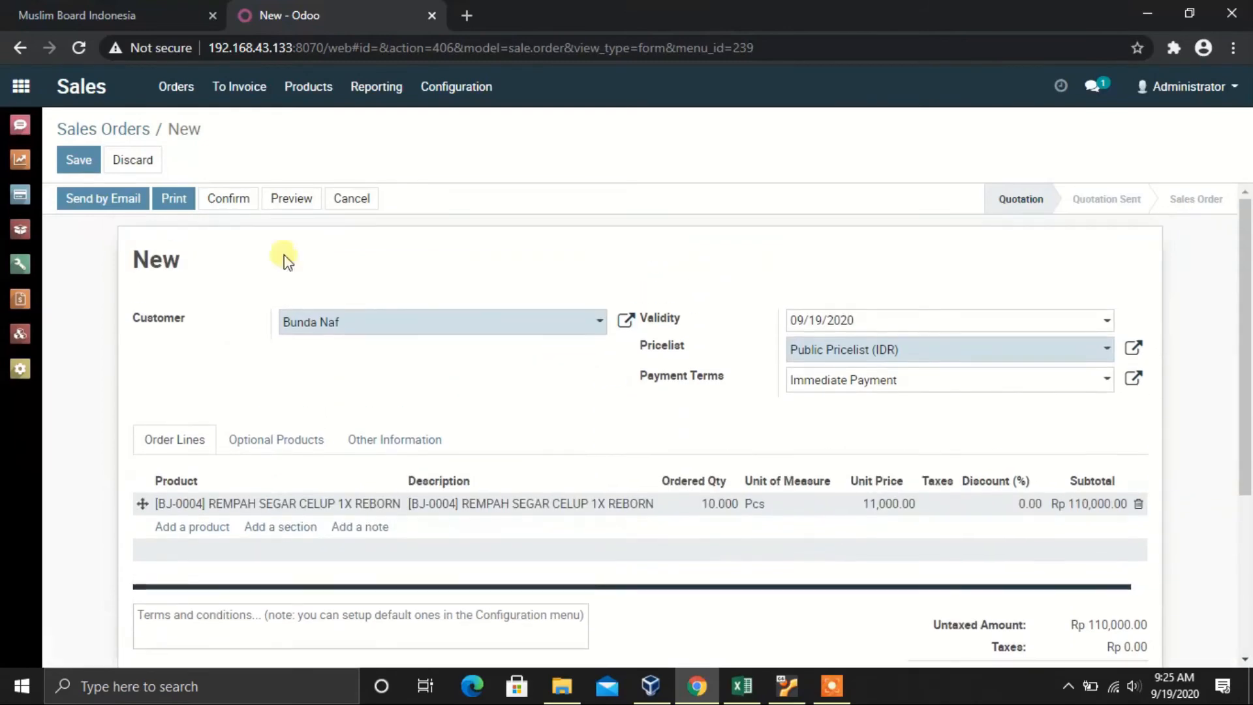
{"action": "left_click", "coordinate": [77, 160]}
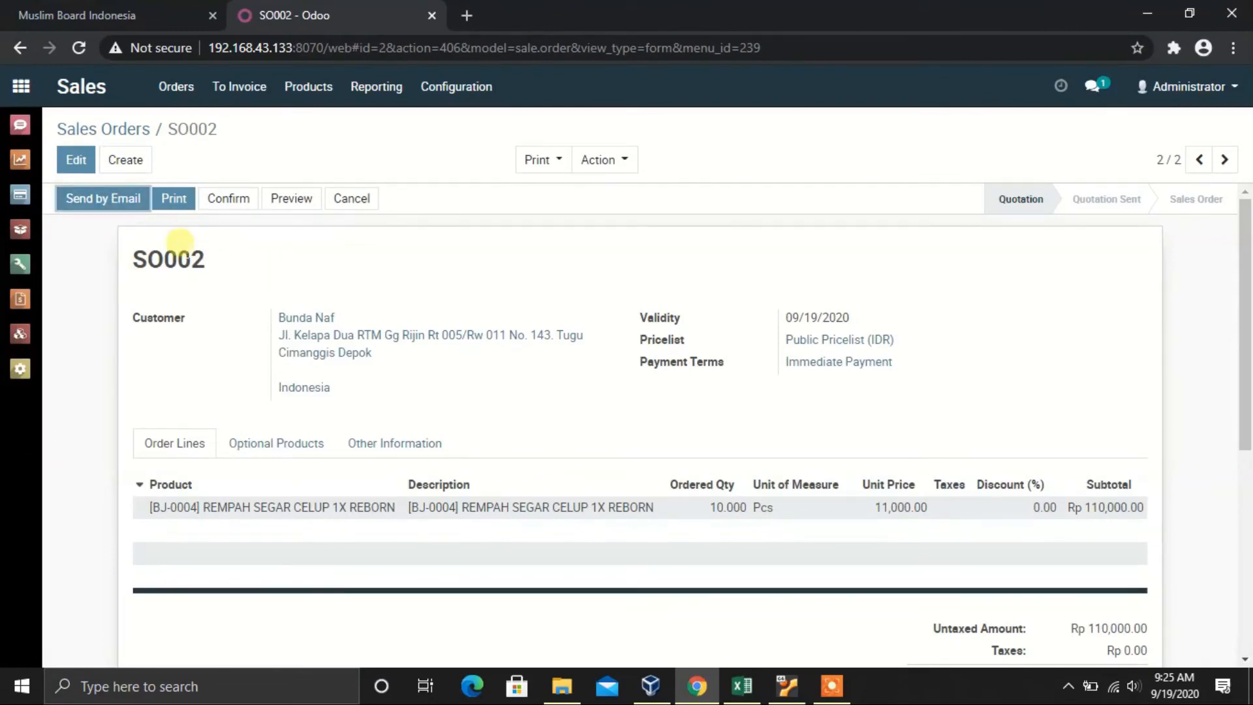
Step: Confirm quotation SO002 as a sales order, then go to the Inventory overview
{"action": "left_click", "coordinate": [235, 203]}
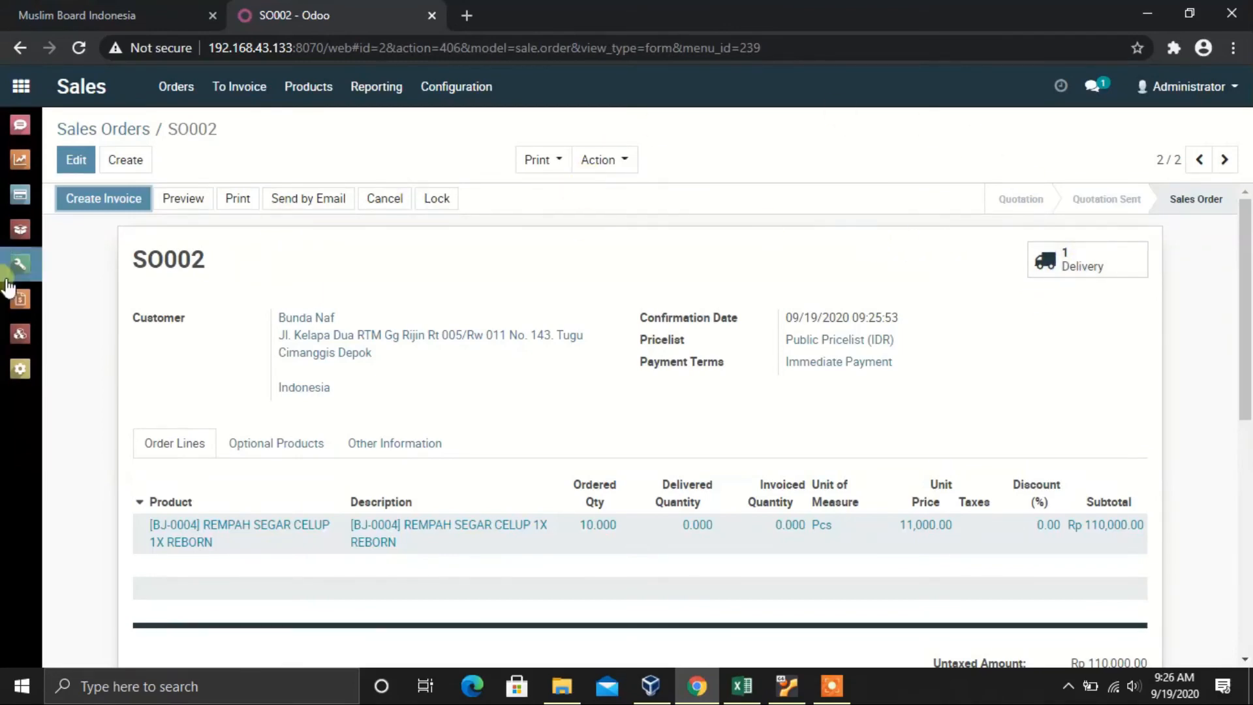
{"action": "left_click", "coordinate": [21, 228]}
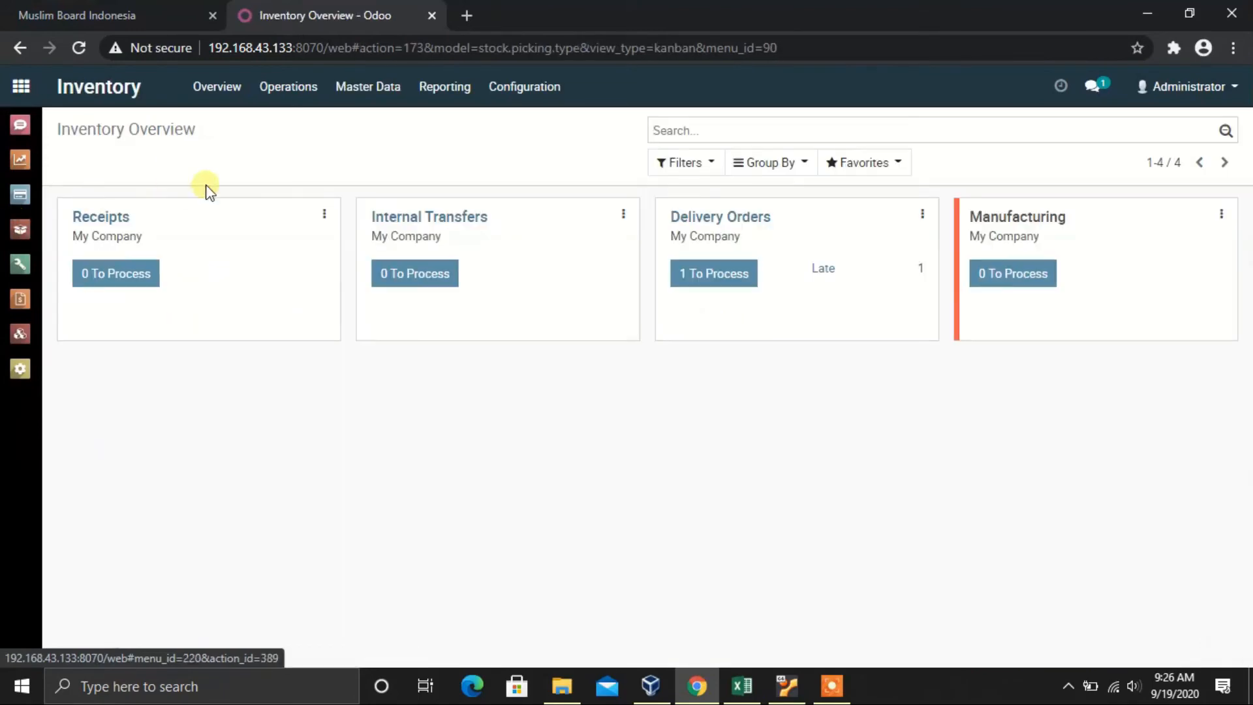
Step: Open delivery WH/OUT/00002 from the deliveries to process and show its detailed operations
{"action": "left_click", "coordinate": [698, 262]}
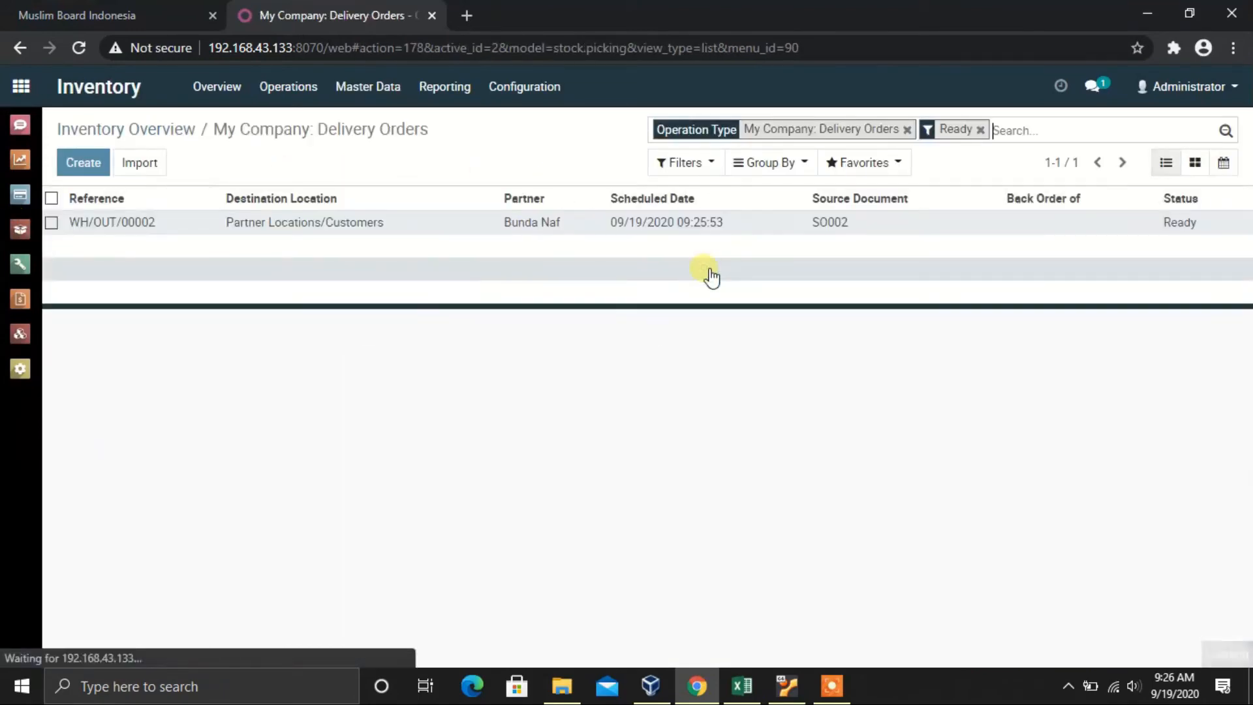
{"action": "left_click", "coordinate": [369, 228]}
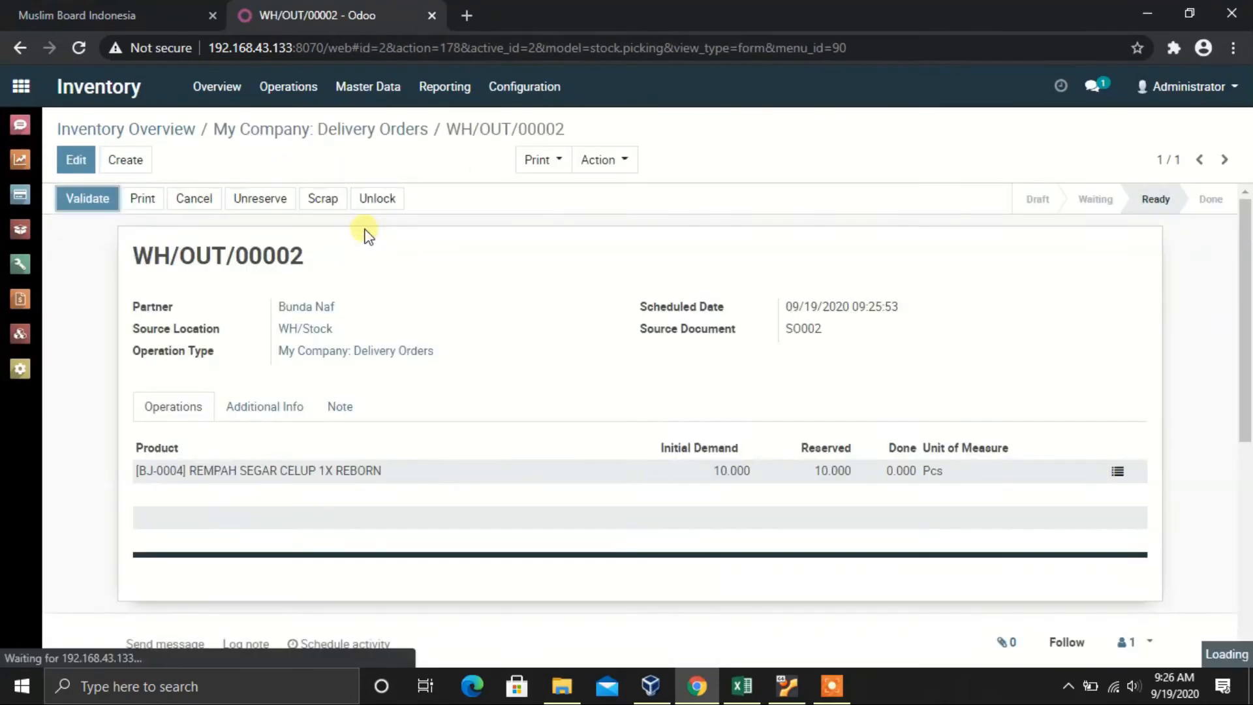
{"action": "left_click", "coordinate": [559, 163]}
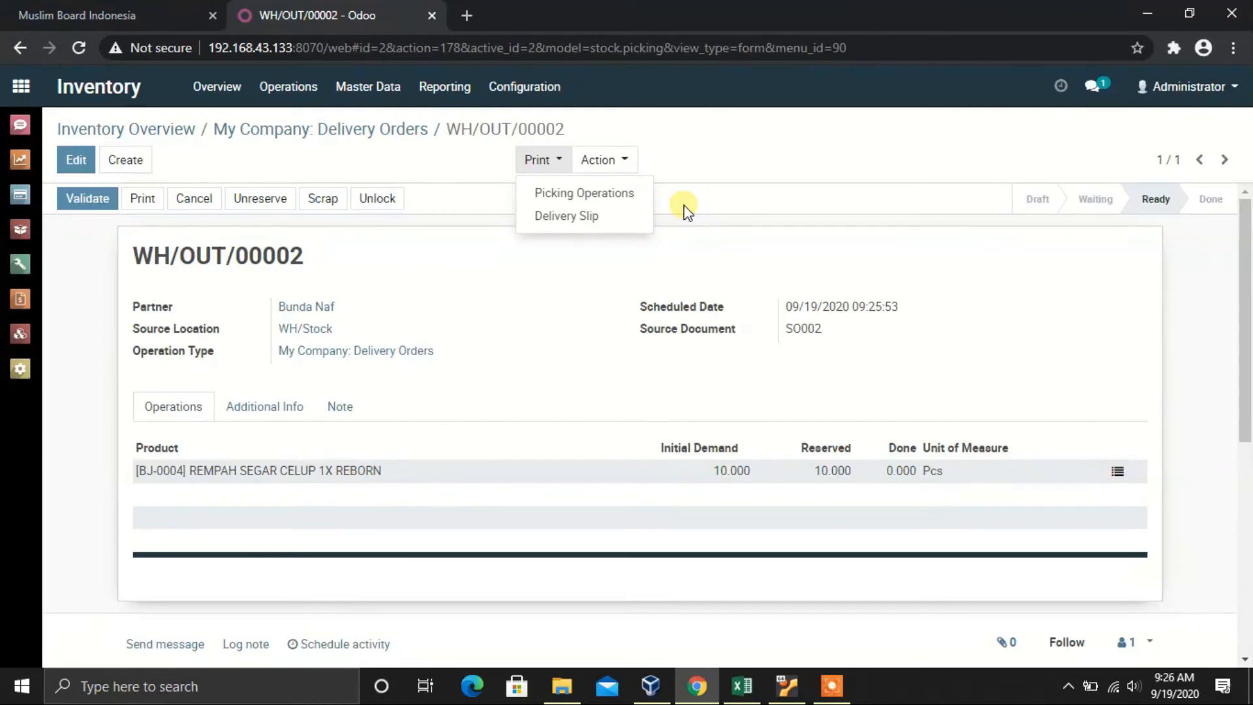
{"action": "left_click", "coordinate": [501, 265]}
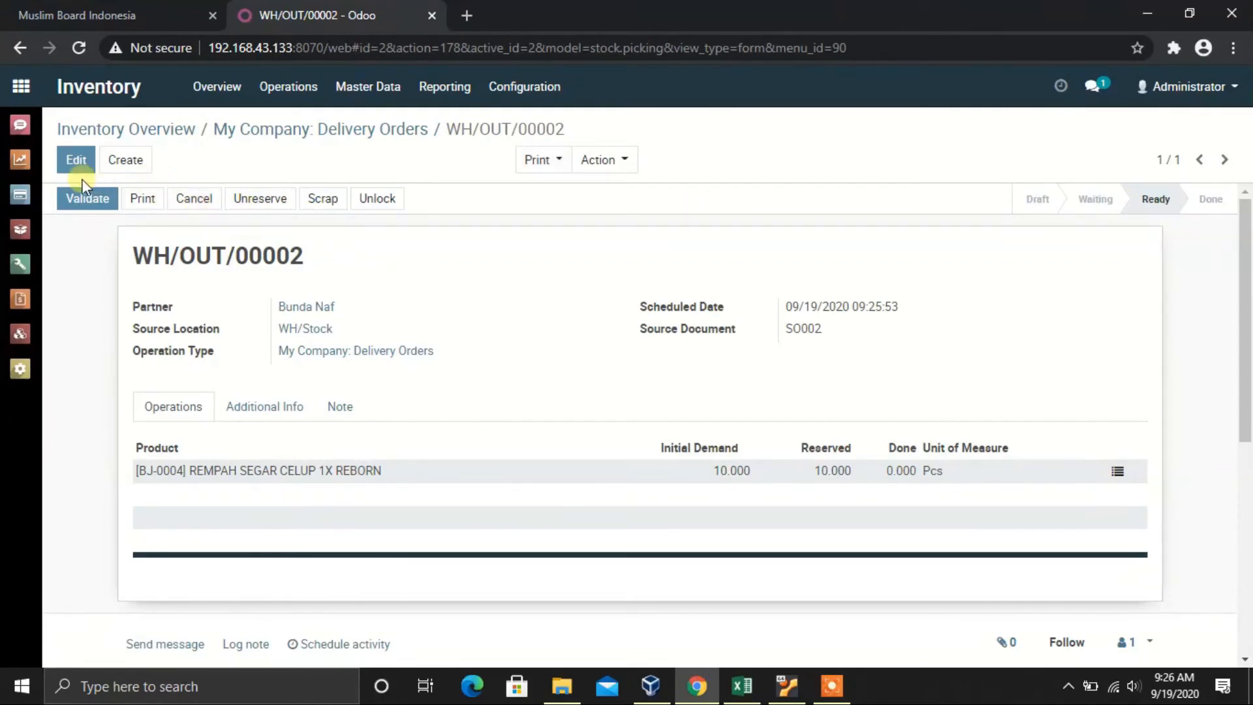
{"action": "left_click", "coordinate": [1117, 472]}
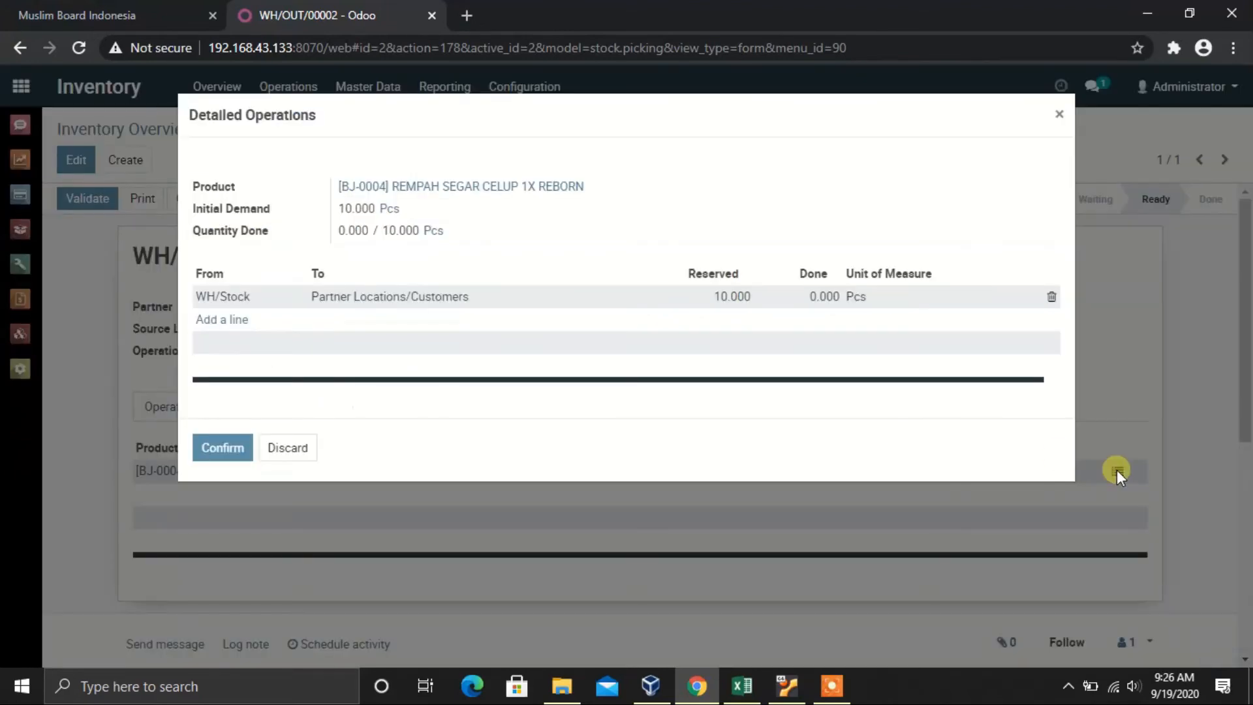
Step: Record 10 Pcs as done in Detailed Operations and validate delivery WH/OUT/00002
{"action": "left_click", "coordinate": [816, 297]}
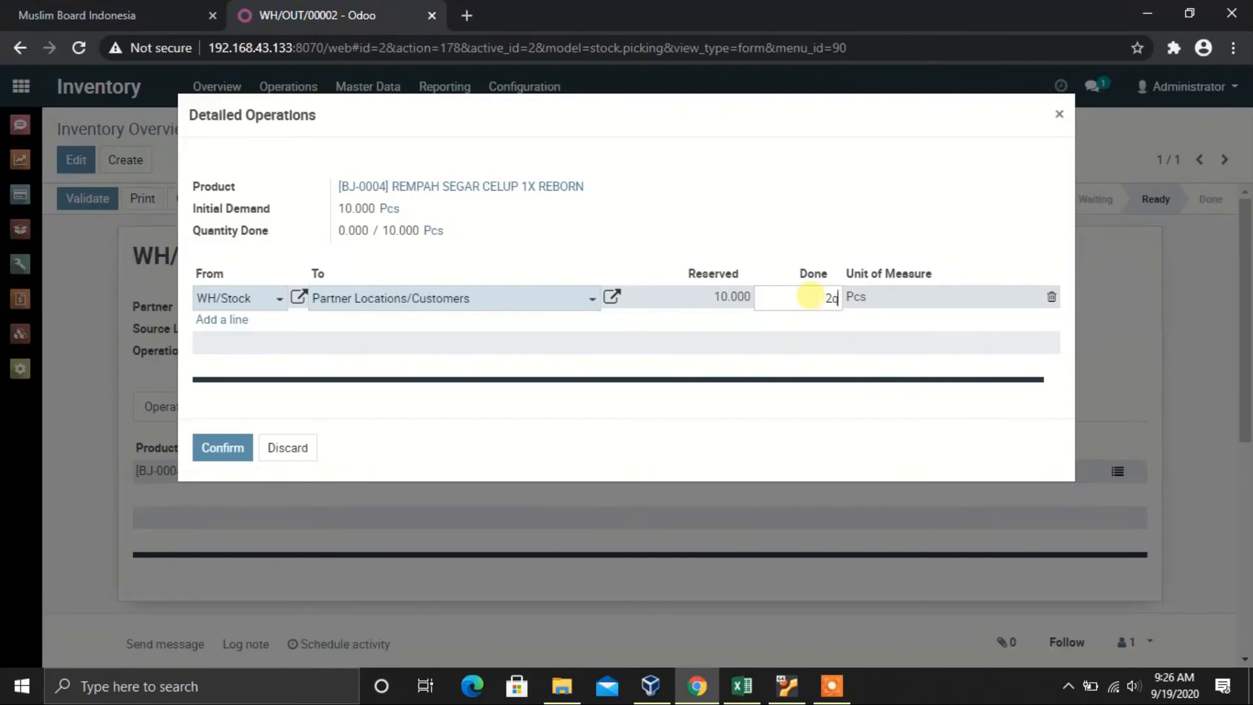
{"action": "type", "text": "10"}
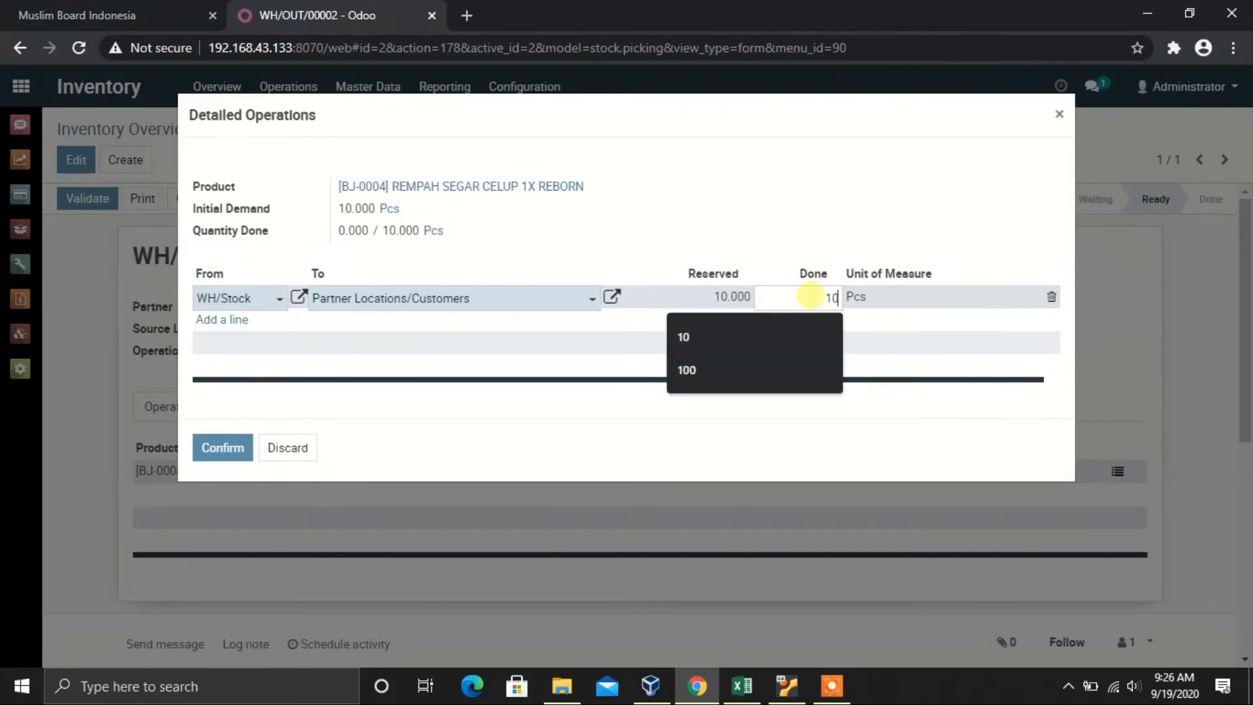
{"action": "left_click", "coordinate": [853, 199]}
{"action": "left_click", "coordinate": [216, 450]}
{"action": "left_click", "coordinate": [106, 201]}
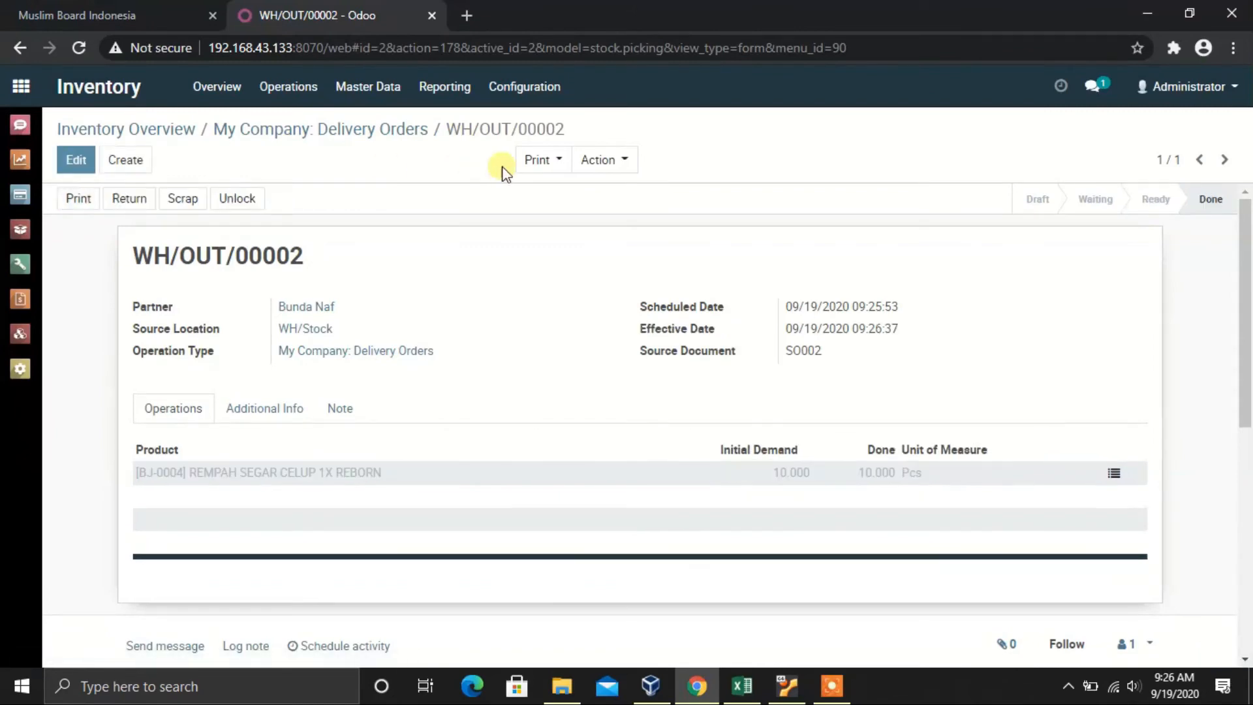
Step: Glance at the delivery's print options, then return to the Sales quotations list
{"action": "left_click", "coordinate": [551, 167]}
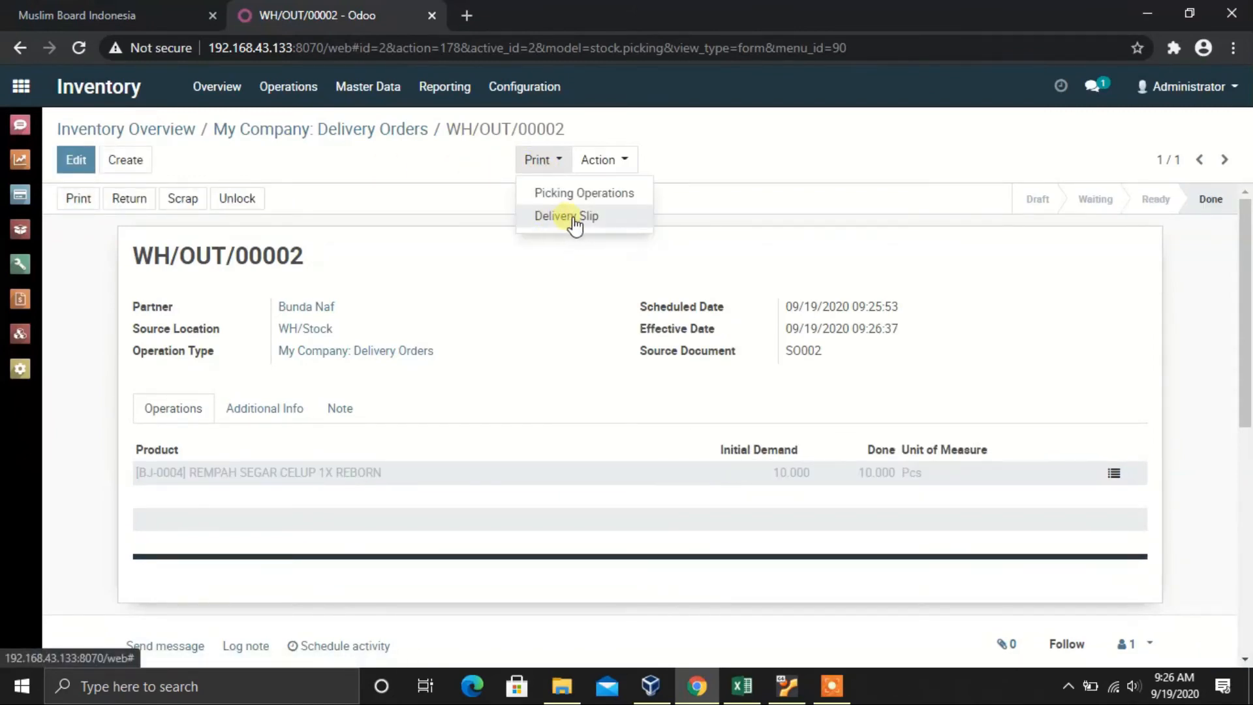
{"action": "left_click", "coordinate": [444, 262]}
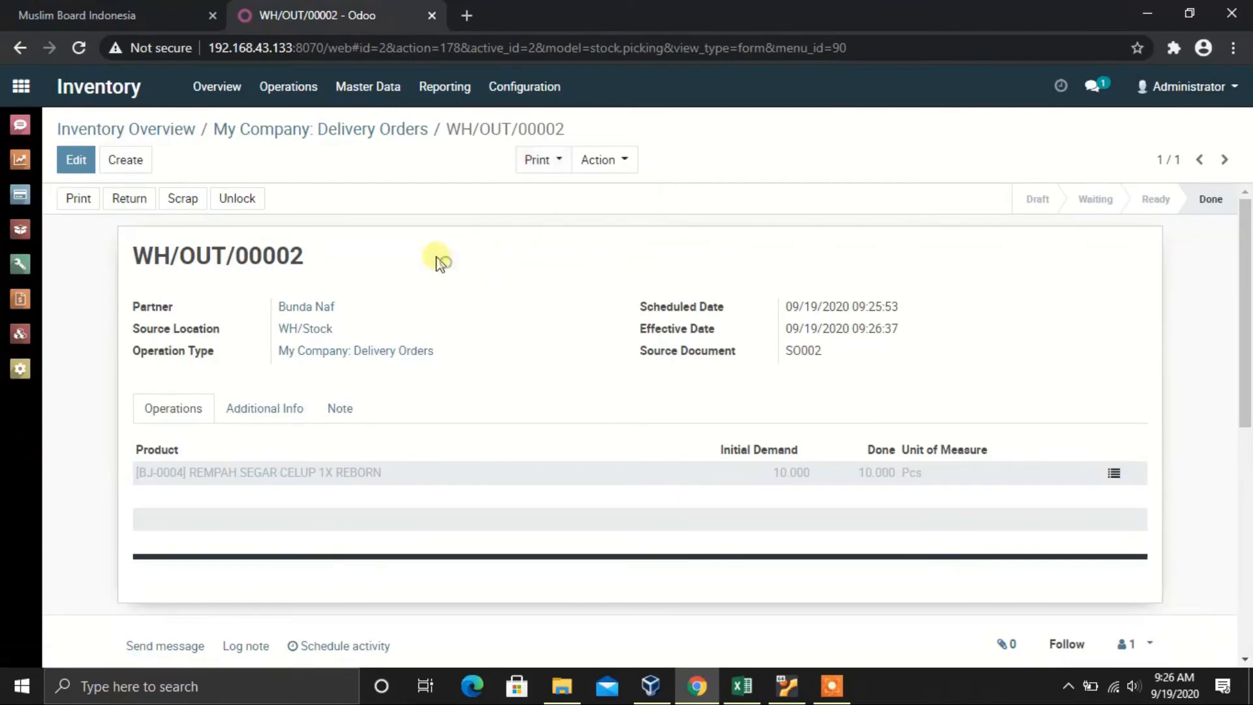
{"action": "left_click", "coordinate": [29, 162]}
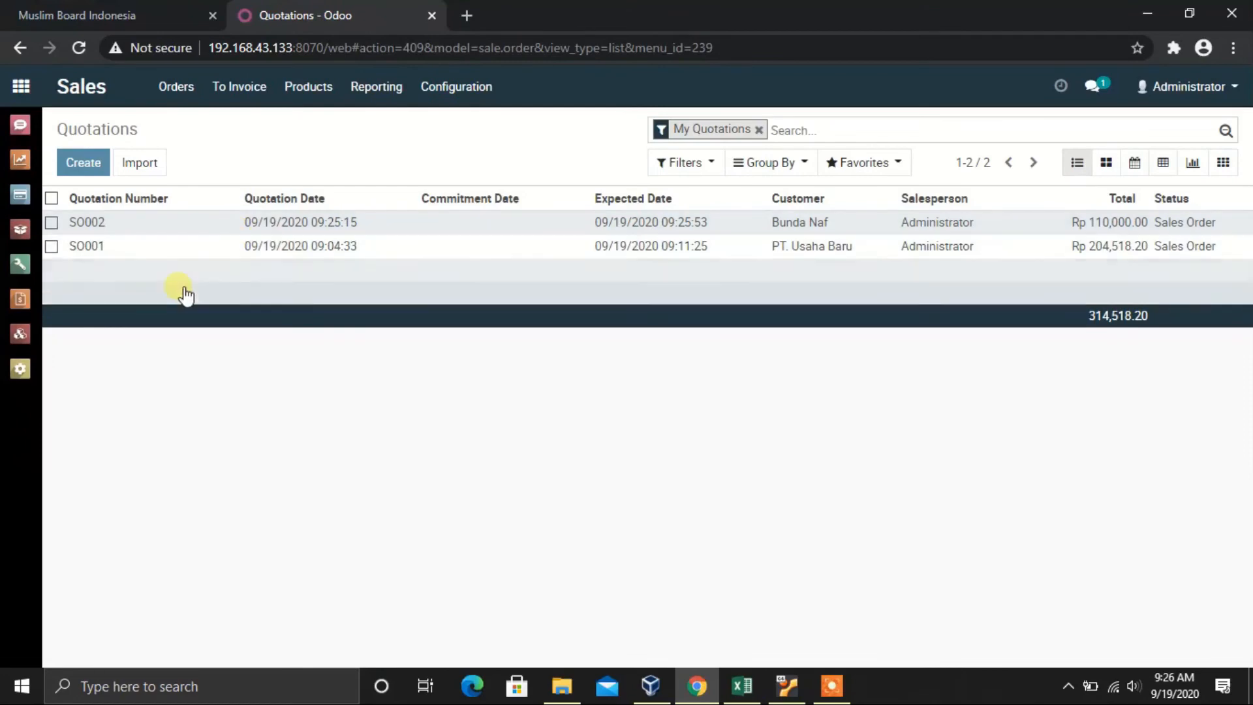
Step: Create a draft invoice from sales order SO002 and review its lines and journal details
{"action": "left_click", "coordinate": [281, 222]}
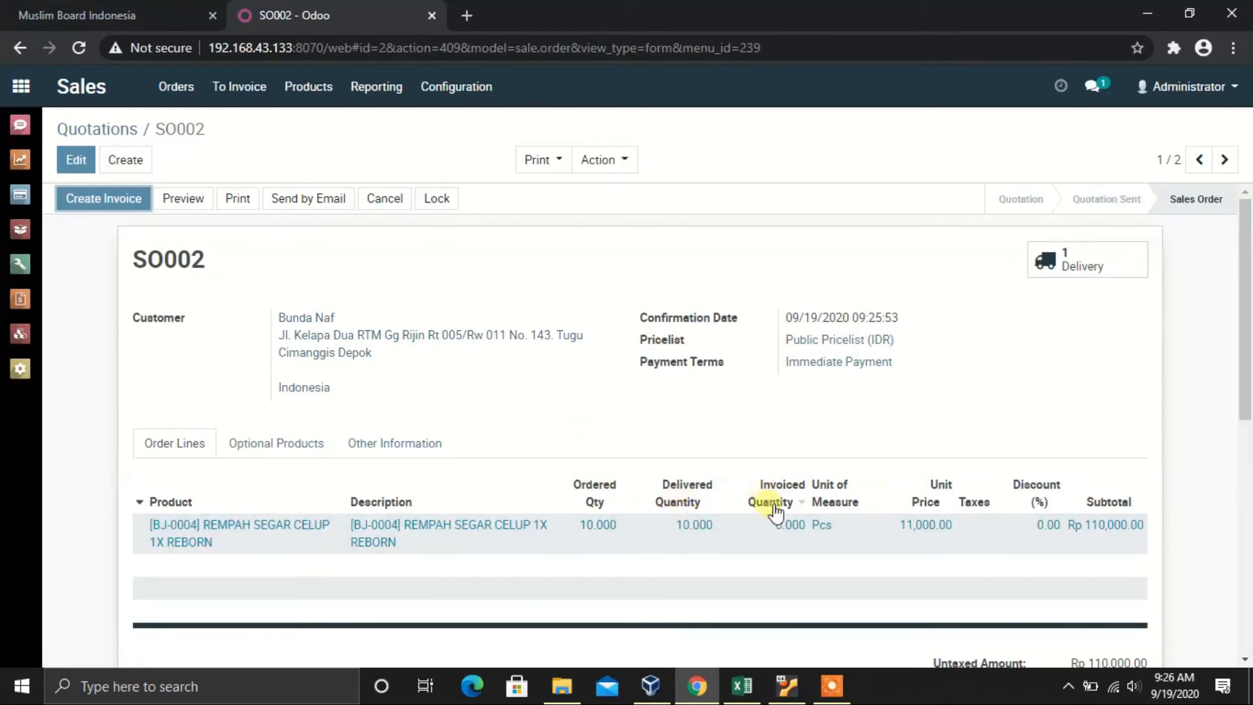
{"action": "left_click", "coordinate": [122, 204]}
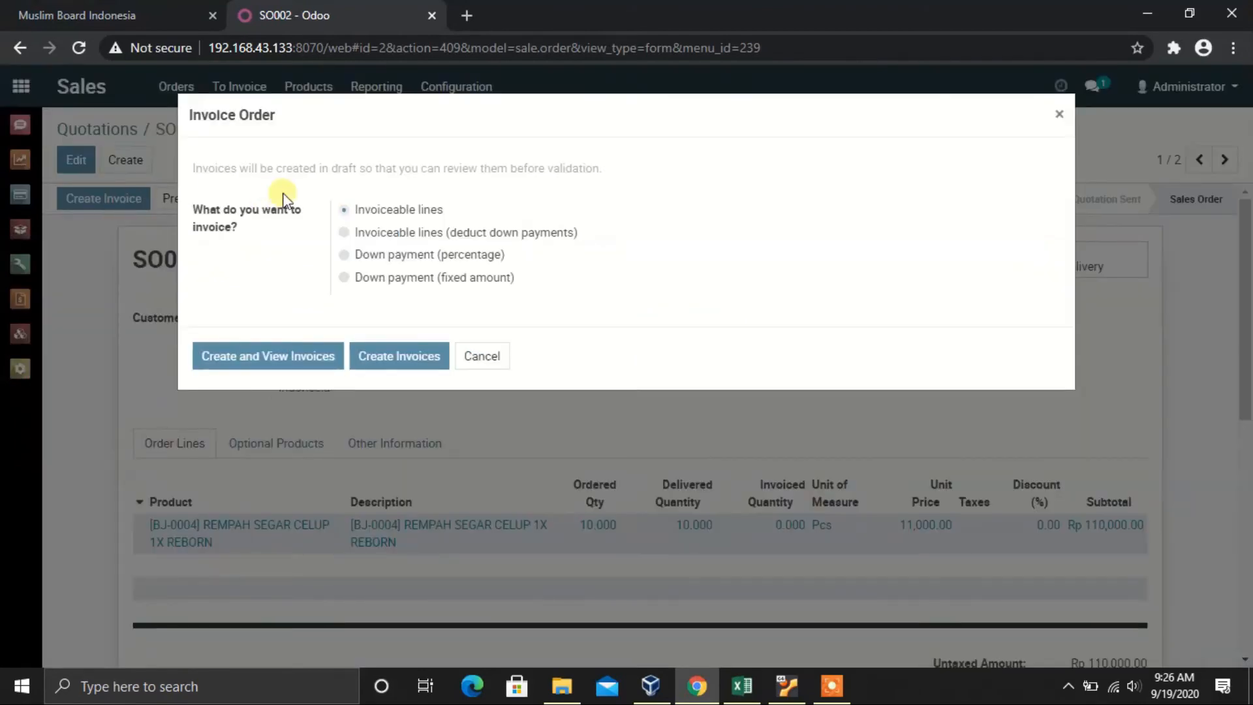
{"action": "left_click", "coordinate": [265, 357]}
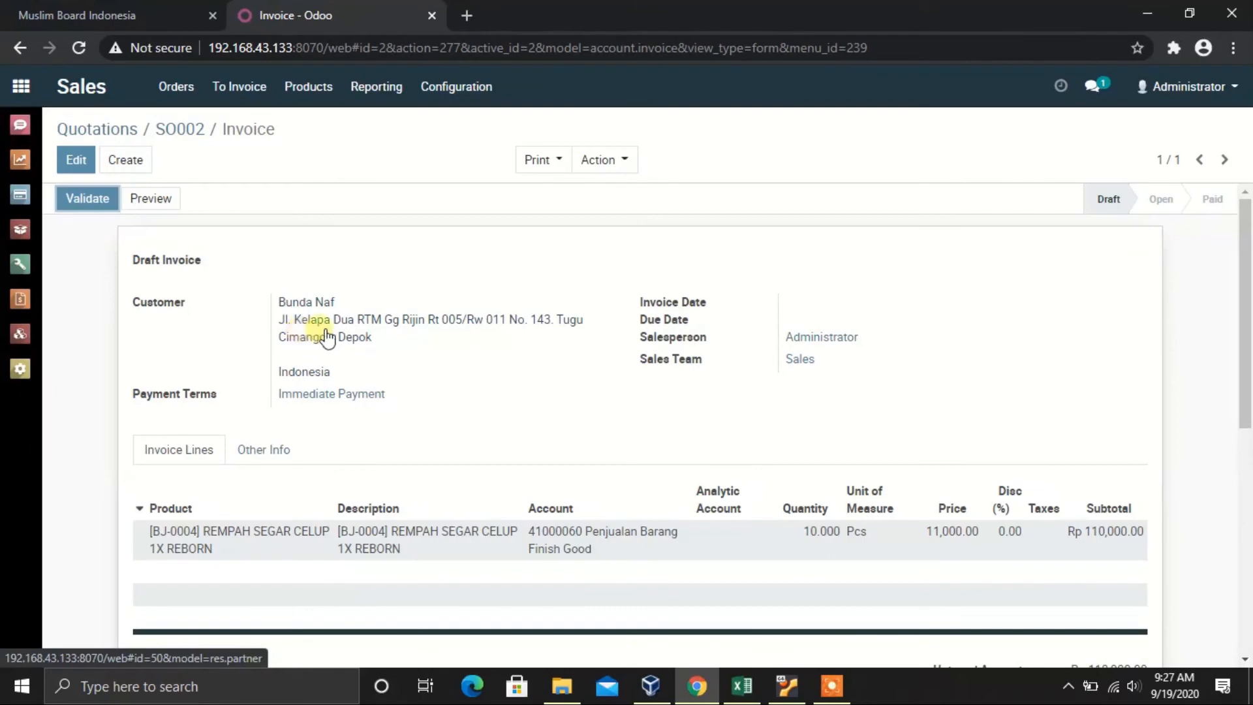
{"action": "scroll", "coordinate": [406, 377], "scroll_direction": "down", "scroll_amount": 3}
{"action": "scroll", "coordinate": [878, 361], "scroll_direction": "up", "scroll_amount": 3}
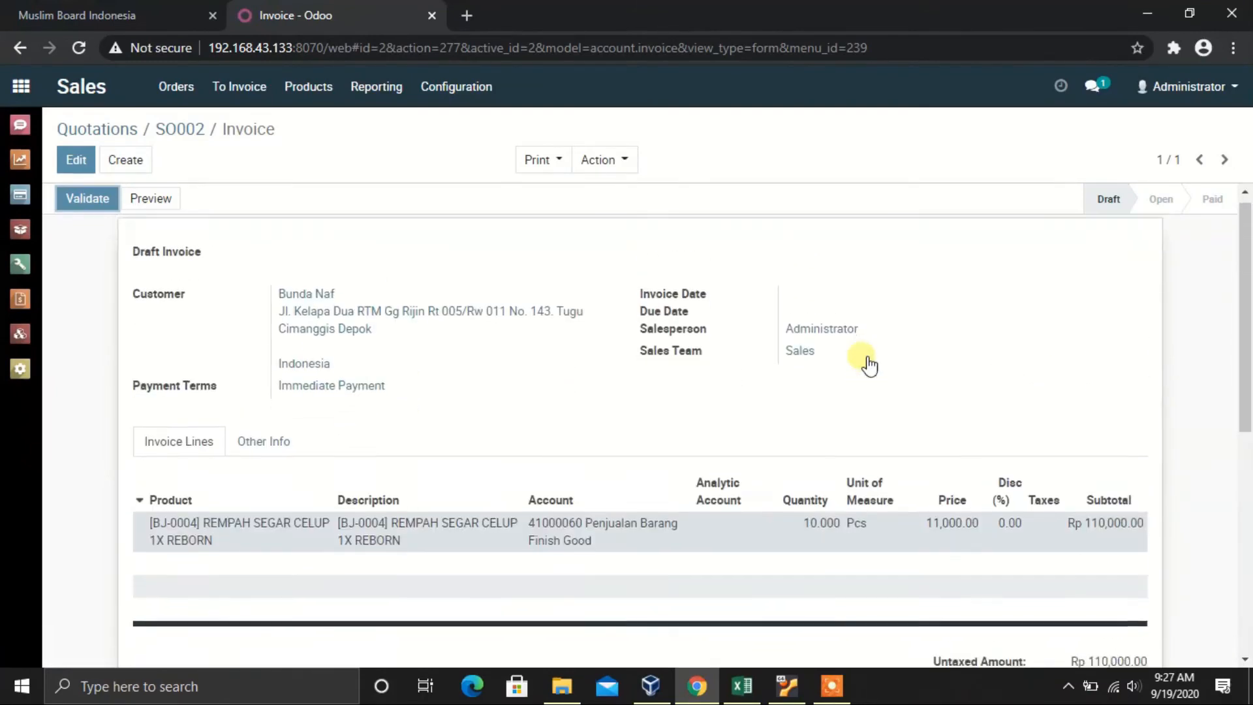
{"action": "scroll", "coordinate": [869, 365], "scroll_direction": "down", "scroll_amount": 1}
{"action": "left_click", "coordinate": [258, 359]}
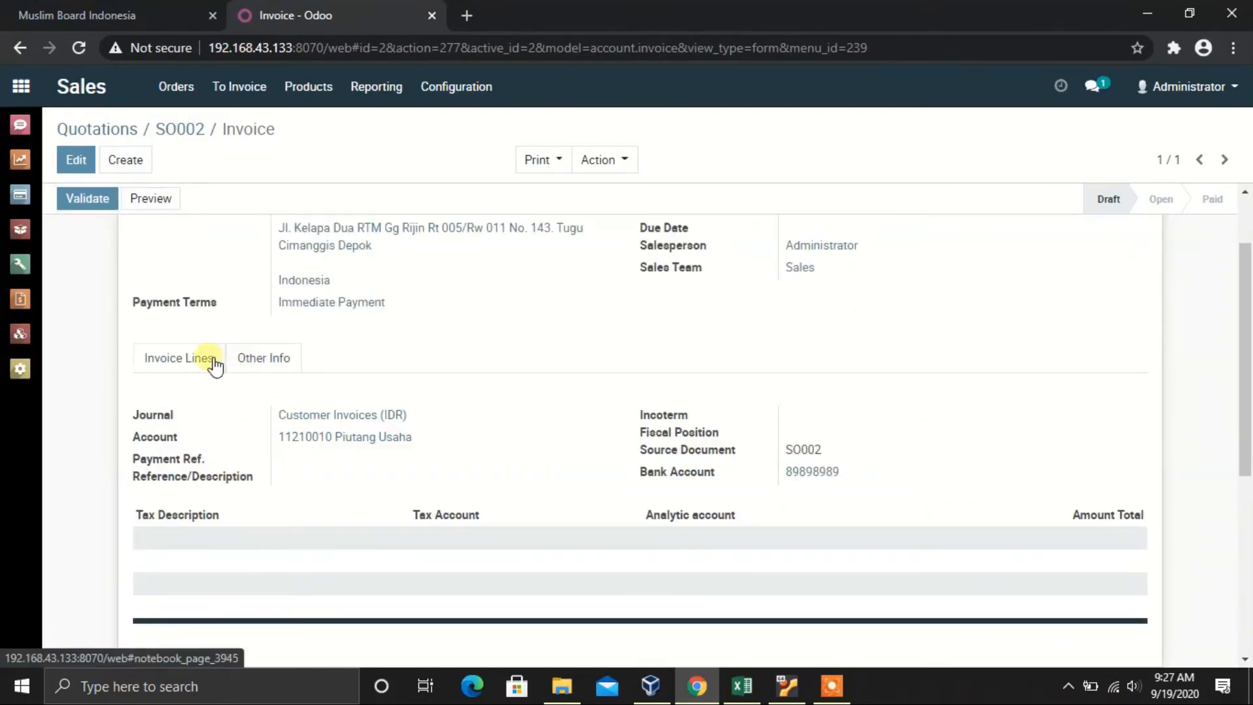
{"action": "left_click", "coordinate": [175, 359]}
Step: Validate invoice INV/2020/0002 and open its posted journal entry
{"action": "scroll", "coordinate": [191, 367], "scroll_direction": "up", "scroll_amount": 1}
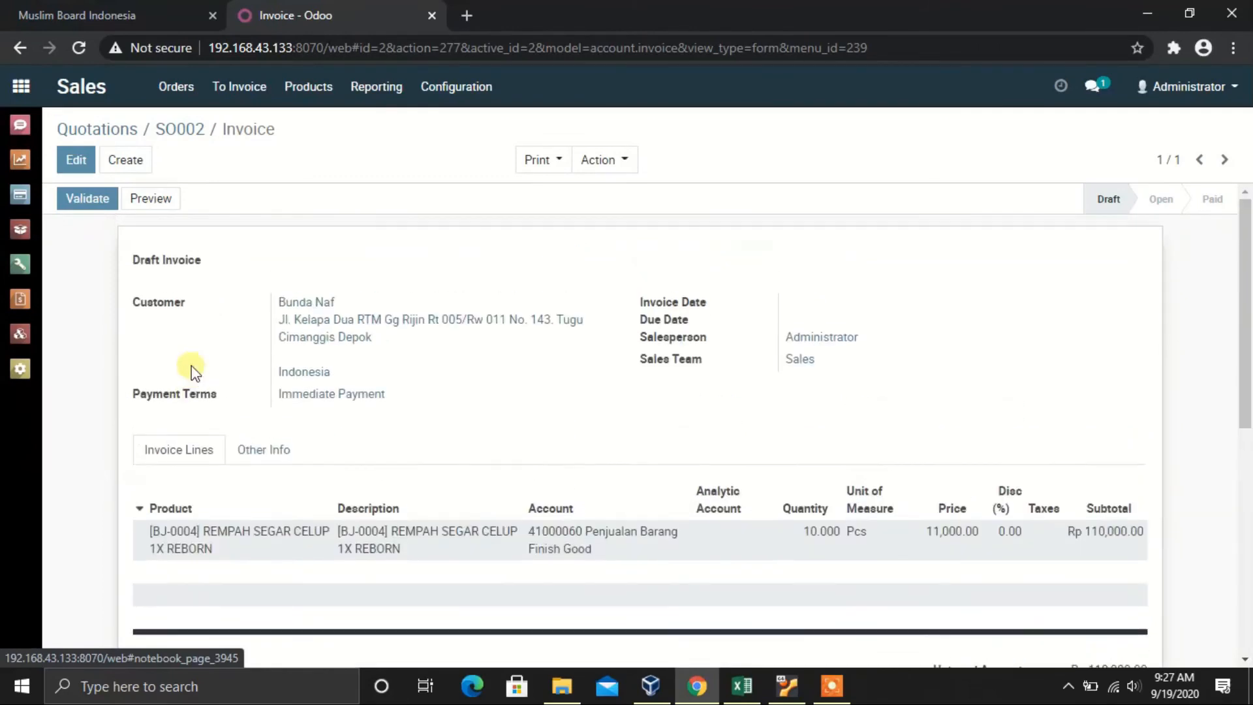
{"action": "left_click", "coordinate": [98, 200]}
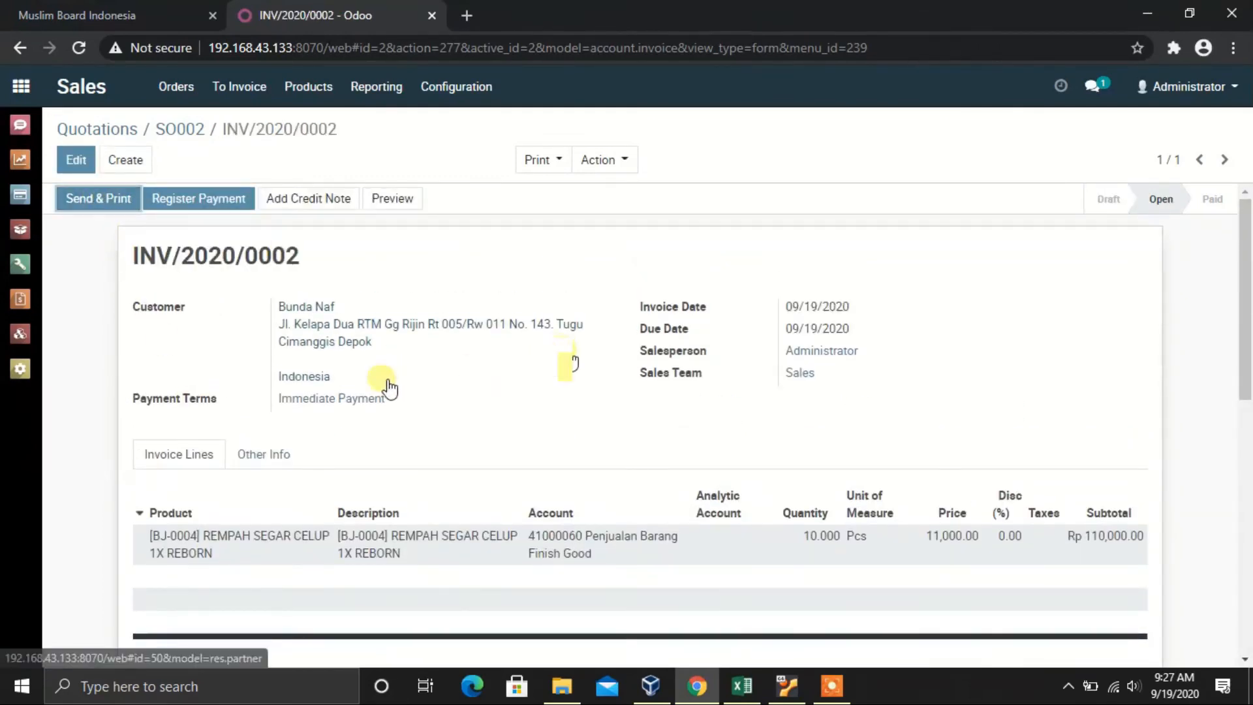
{"action": "left_click", "coordinate": [288, 451]}
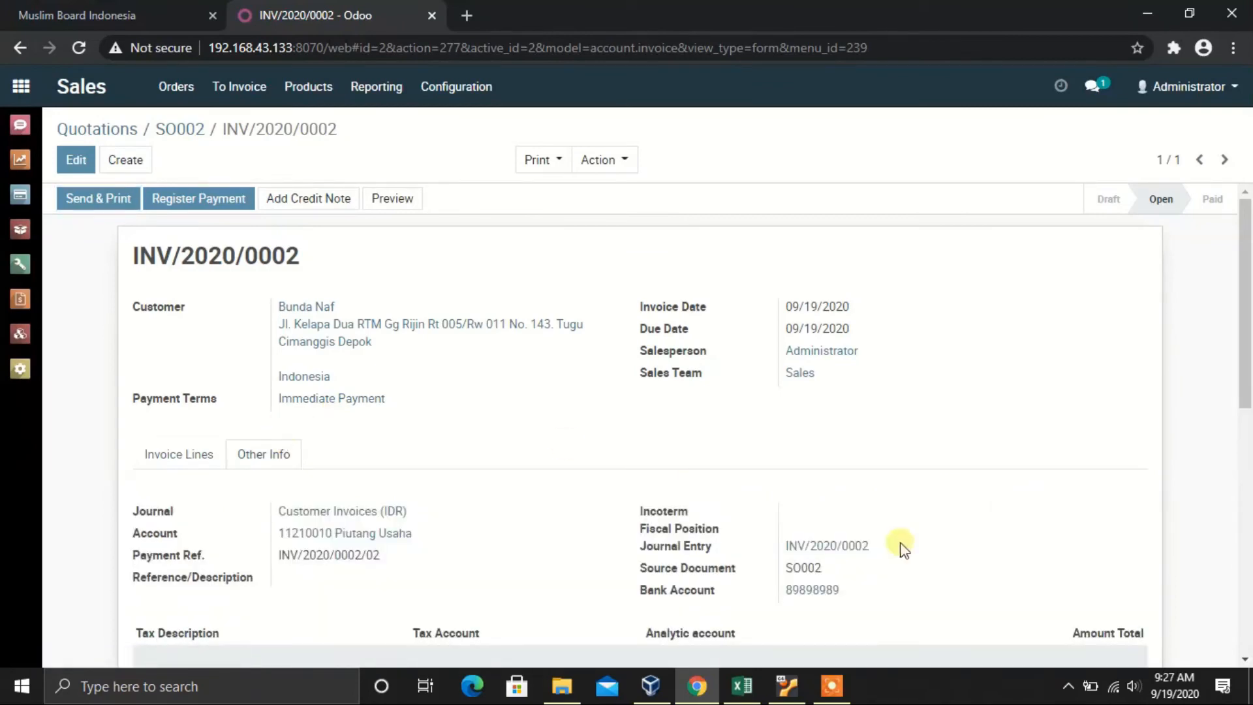
{"action": "left_click", "coordinate": [839, 551]}
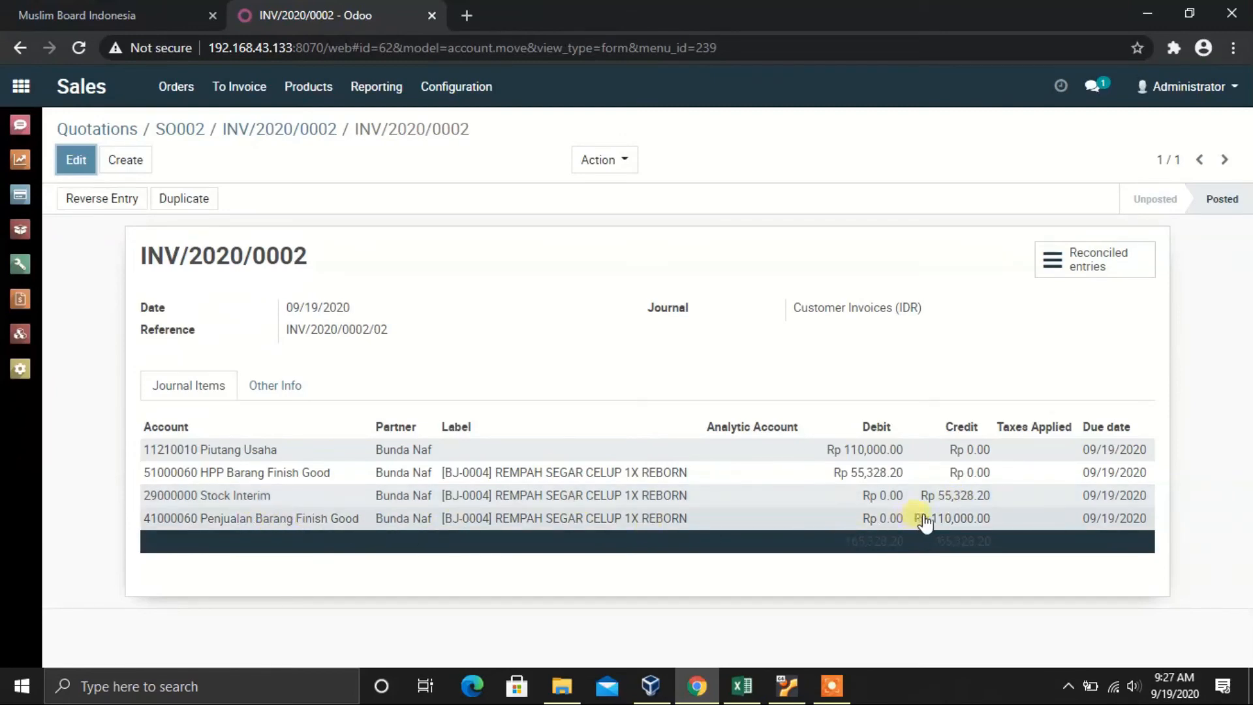
Step: Open unpaid invoice INV/2020/0002 from the Accounting overview
{"action": "left_click", "coordinate": [110, 131]}
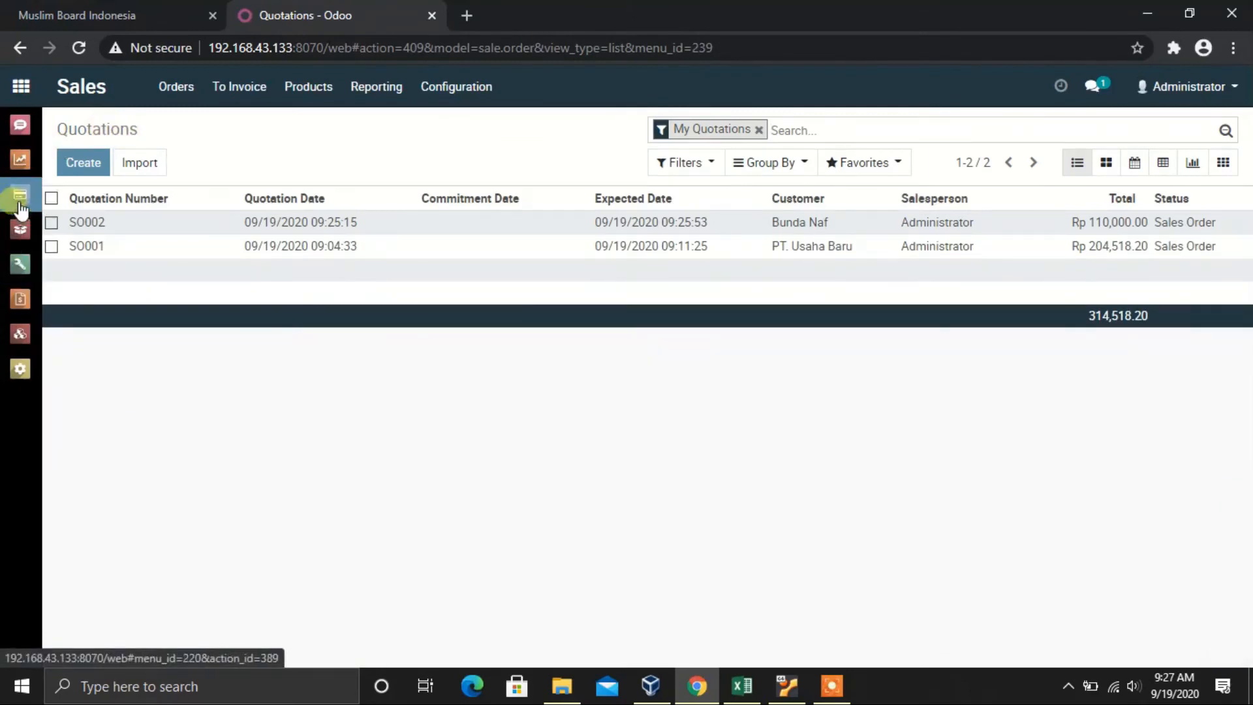
{"action": "left_click", "coordinate": [22, 278]}
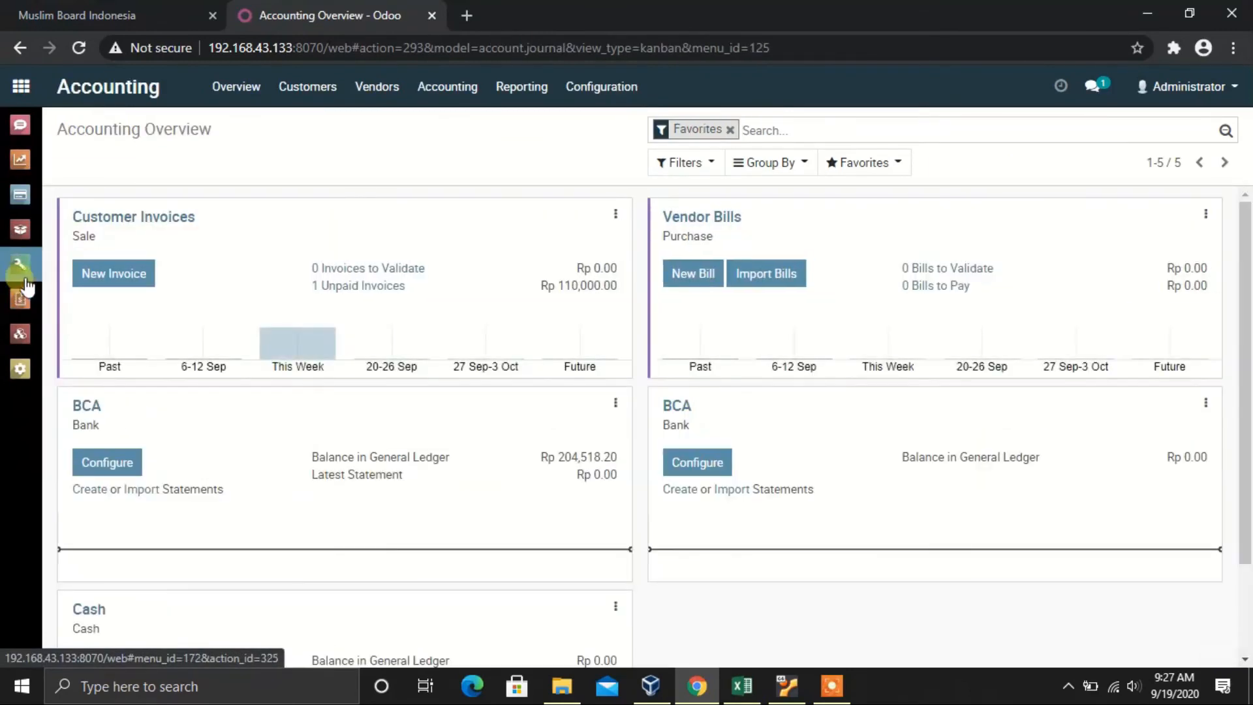
{"action": "left_click", "coordinate": [385, 287]}
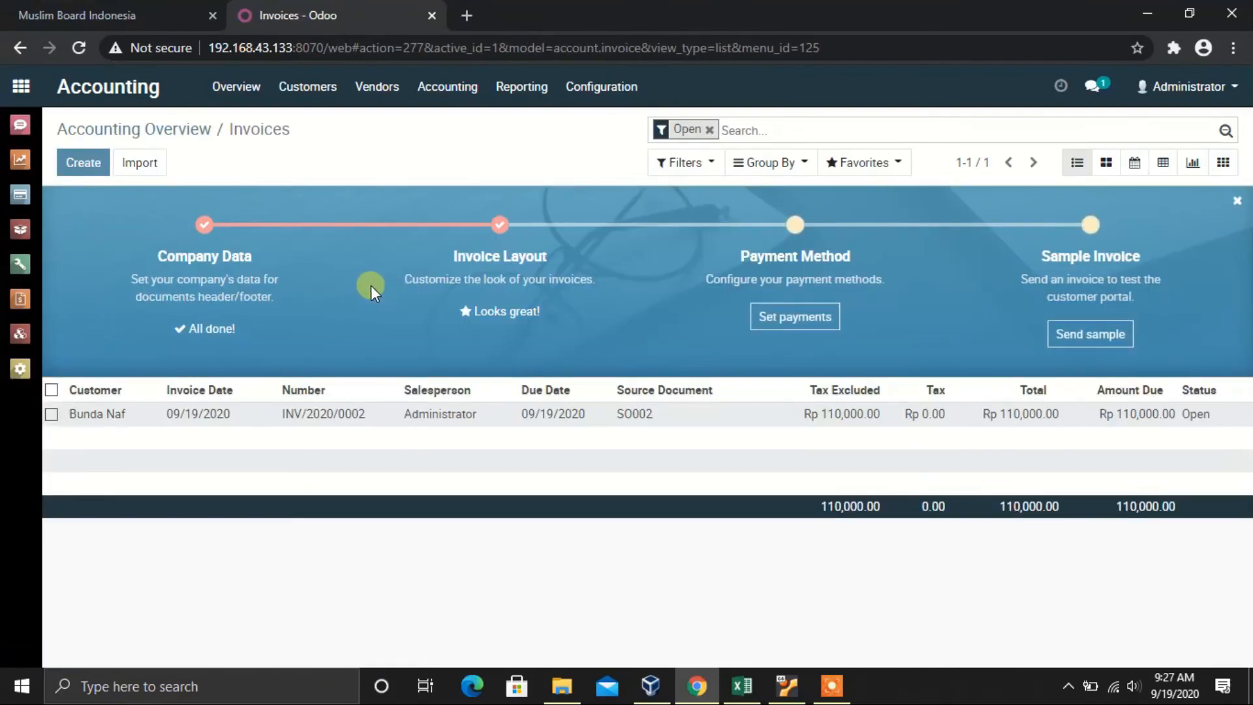
{"action": "left_click", "coordinate": [227, 416]}
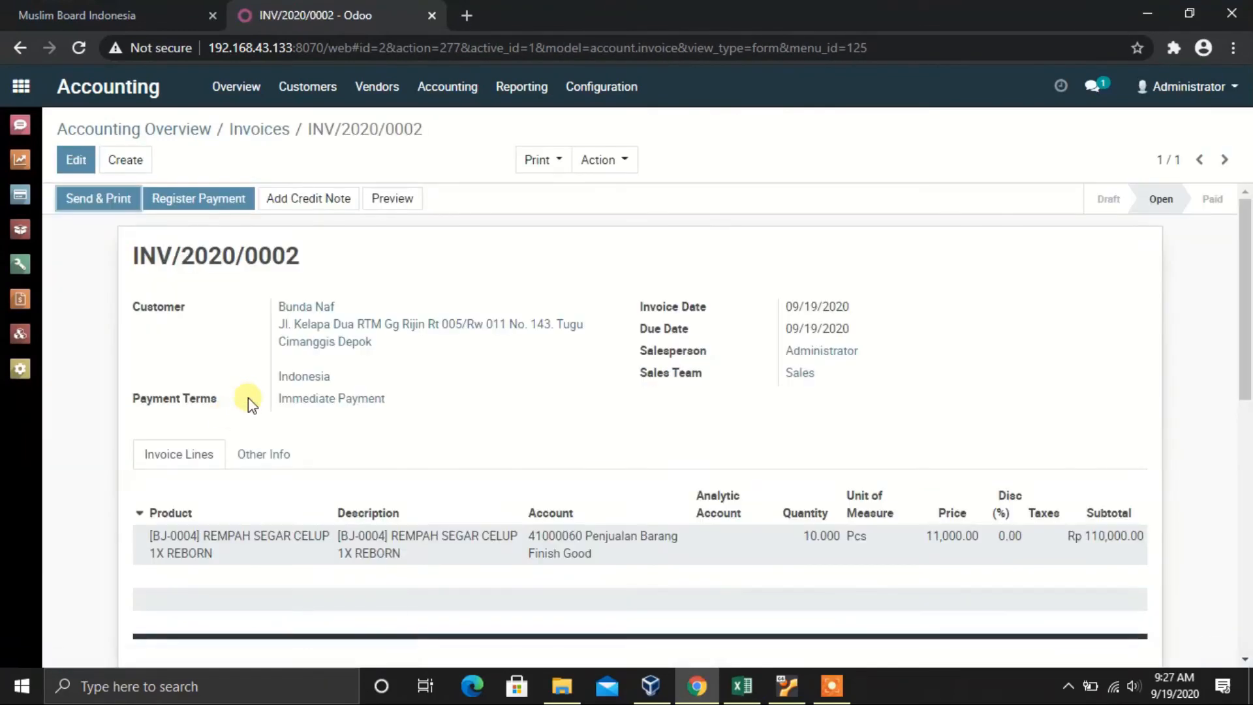
Step: Register the Rp 110,000.00 payment into the BCA (IDR) journal and validate it
{"action": "left_click", "coordinate": [238, 202]}
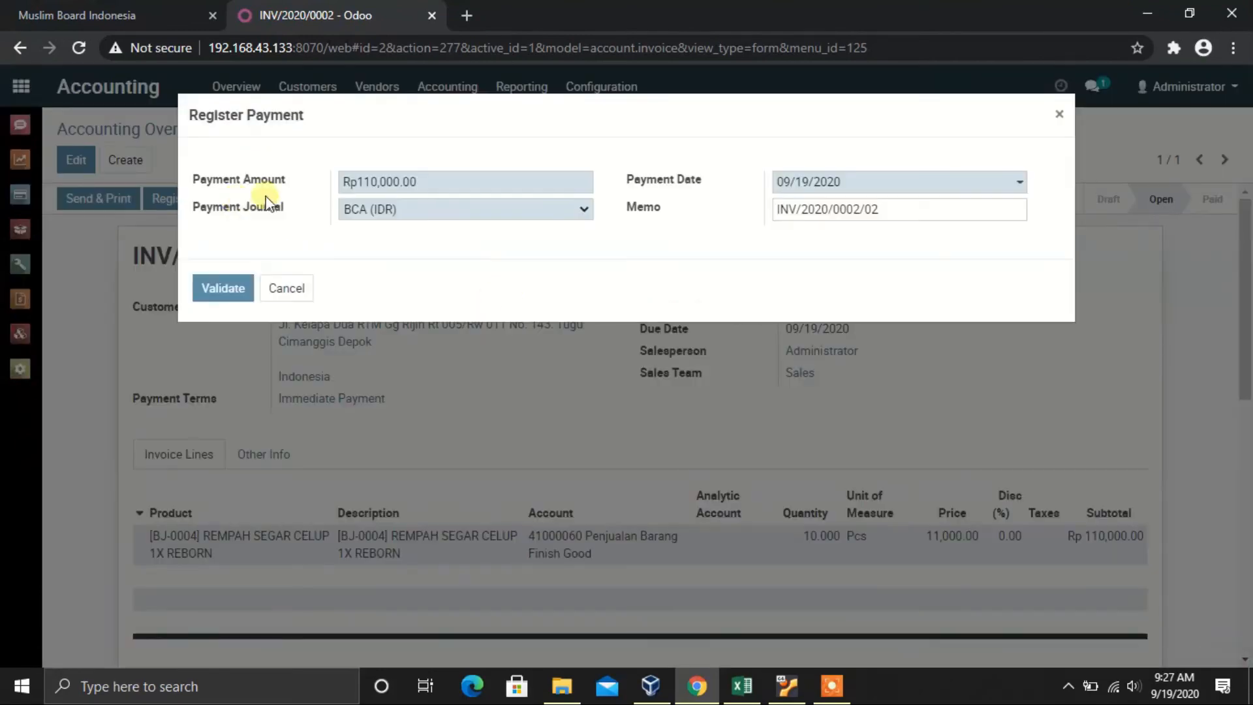
{"action": "left_click", "coordinate": [225, 293]}
{"action": "left_click", "coordinate": [437, 213]}
{"action": "left_click", "coordinate": [429, 233]}
{"action": "left_click", "coordinate": [233, 288]}
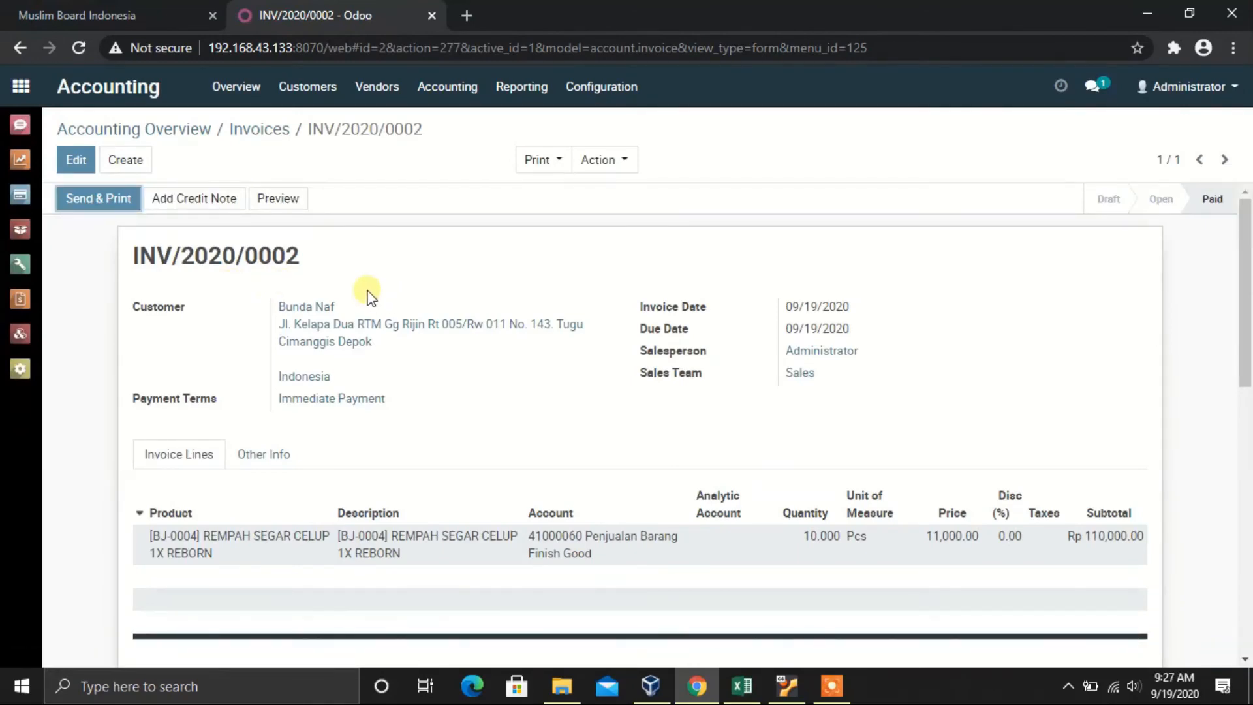
{"action": "scroll", "coordinate": [381, 371], "scroll_direction": "down", "scroll_amount": 3}
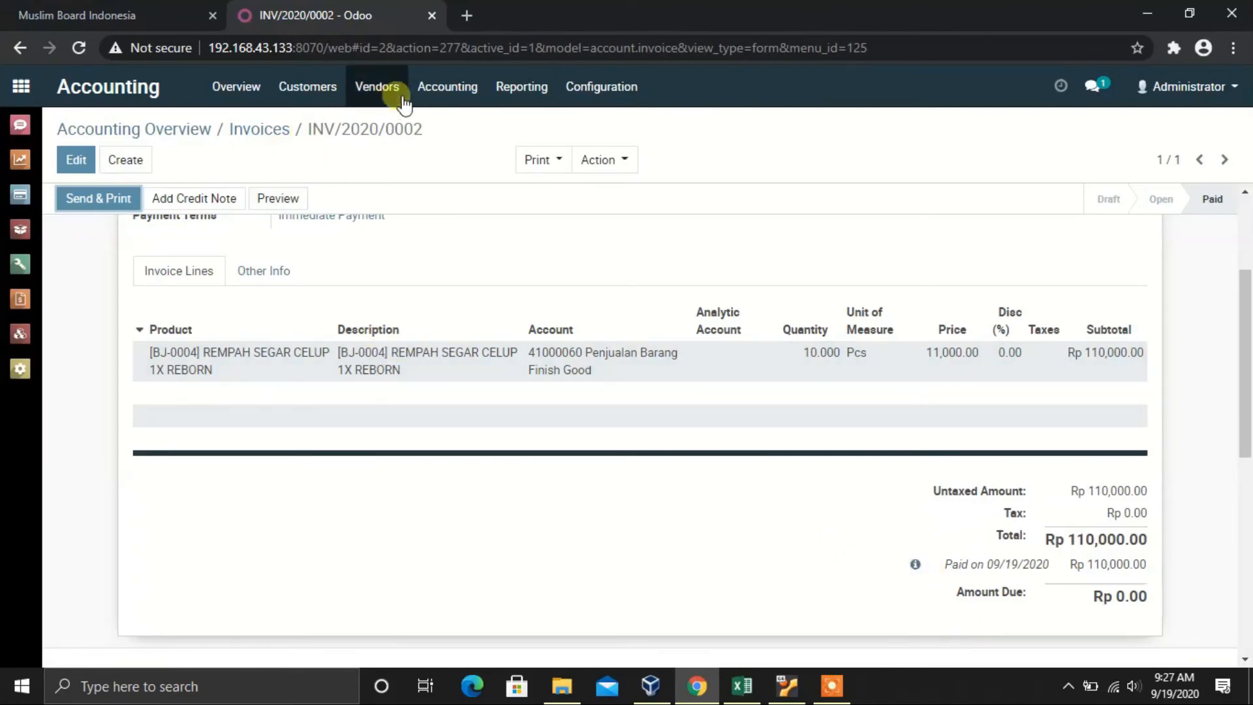
{"action": "left_click", "coordinate": [448, 91]}
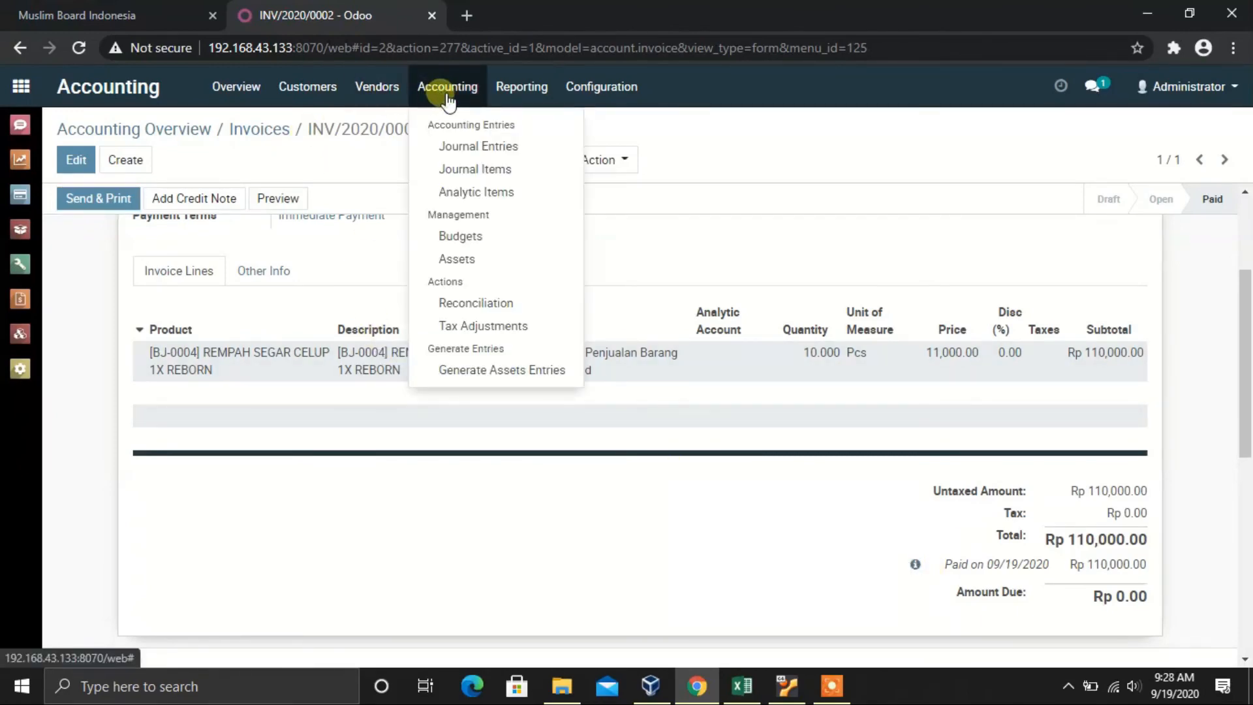
Step: List all journal entries without the Miscellaneous Operations filter and open STJ/2020/0058
{"action": "left_click", "coordinate": [476, 146]}
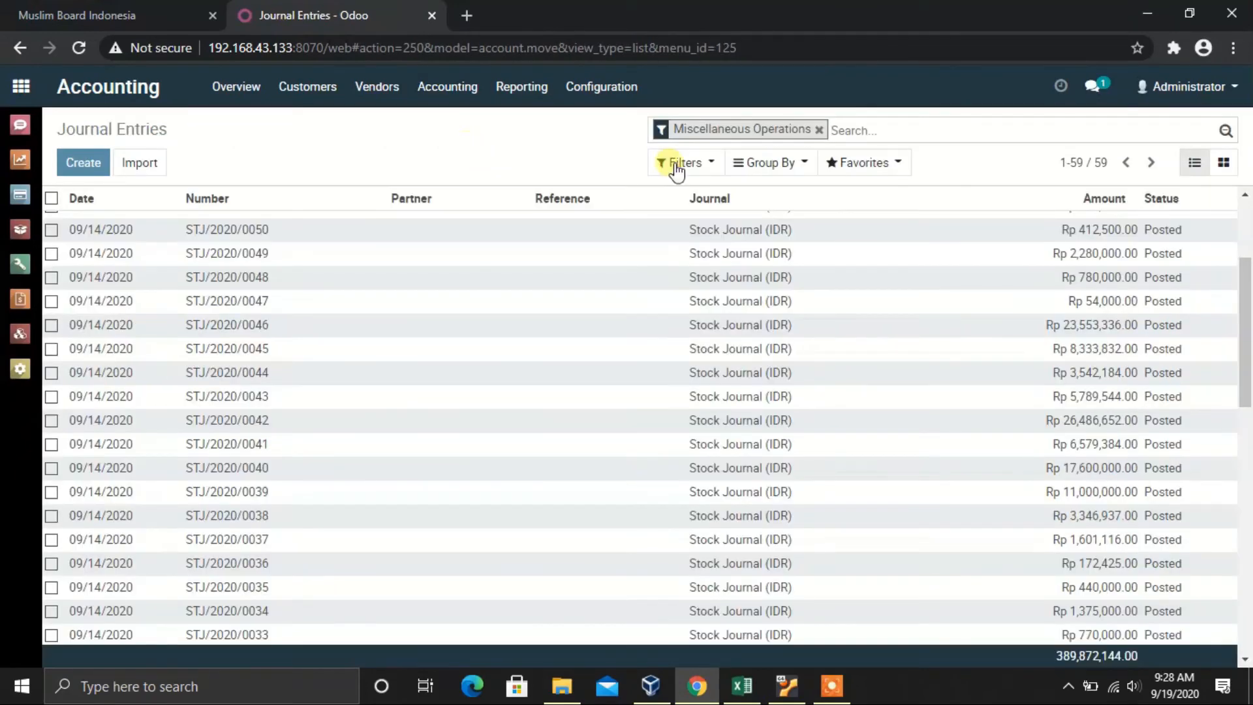
{"action": "left_click", "coordinate": [818, 129]}
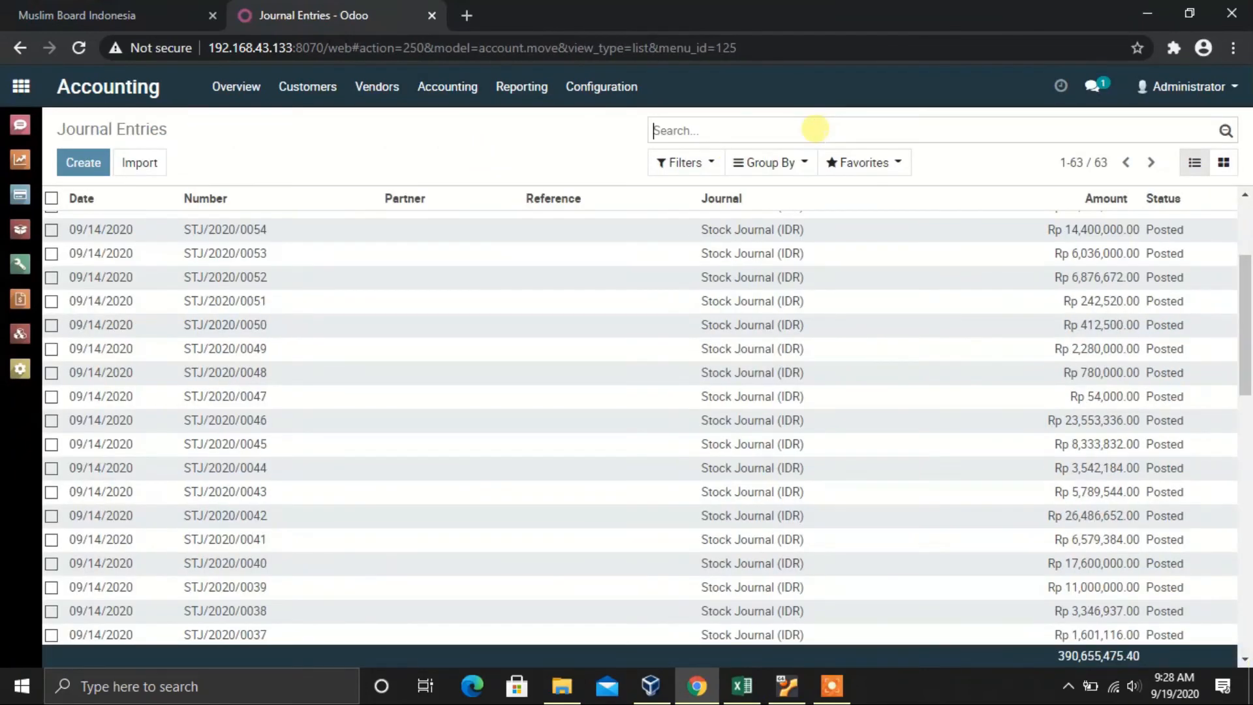
{"action": "scroll", "coordinate": [522, 391], "scroll_direction": "up", "scroll_amount": 3}
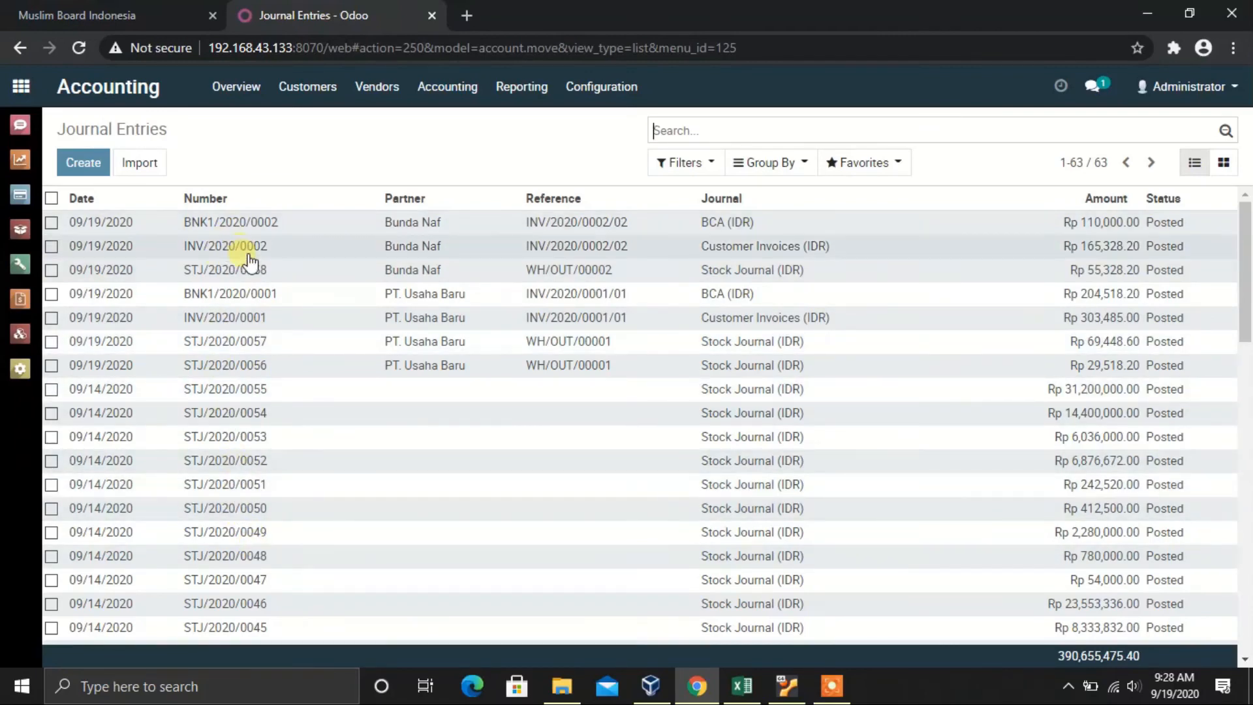
{"action": "left_click", "coordinate": [236, 275]}
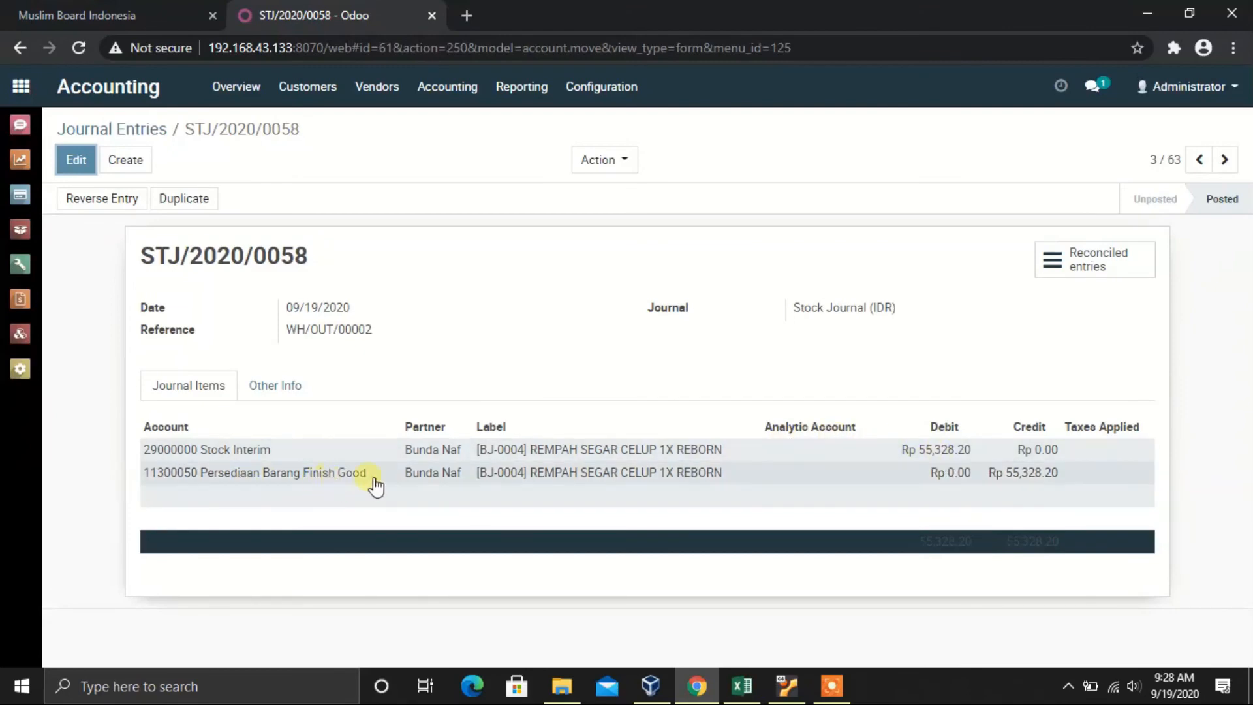
Step: Compare the Excel Delivery block B25:H28 with STJ/2020/0058, then move to INV/2020/0002
{"action": "left_click", "coordinate": [752, 687]}
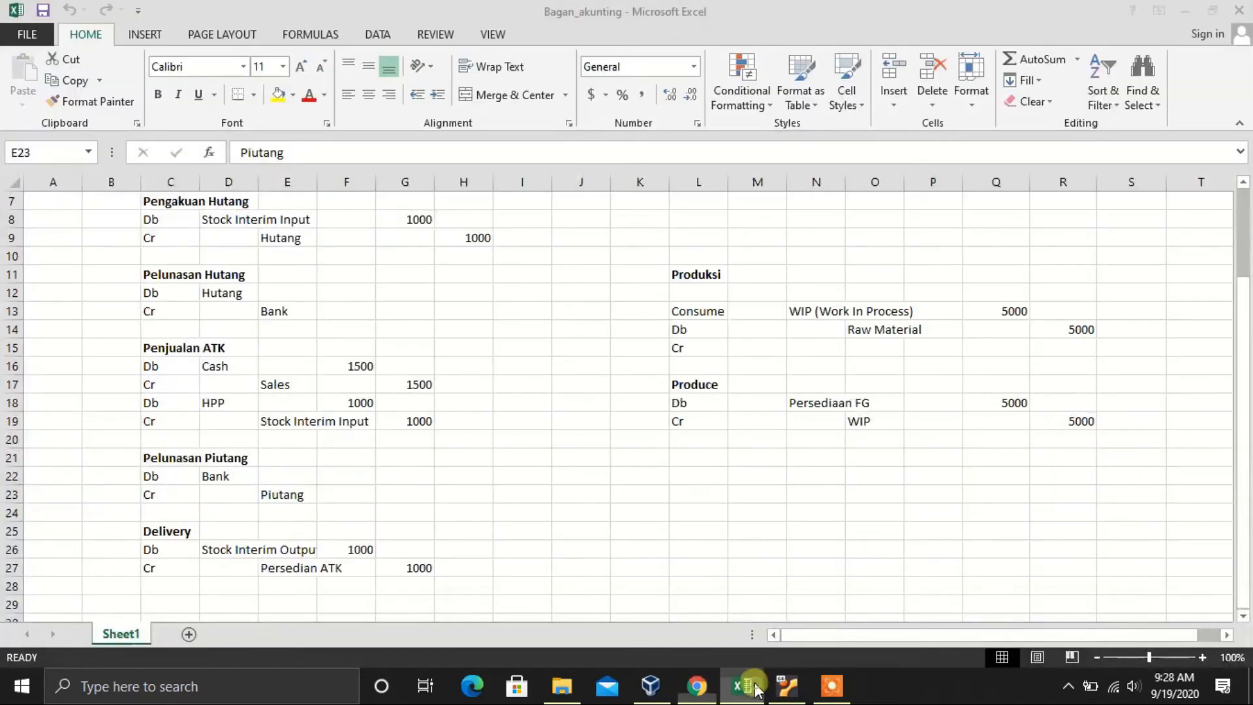
{"action": "left_click_drag", "start_coordinate": [131, 532], "coordinate": [486, 588]}
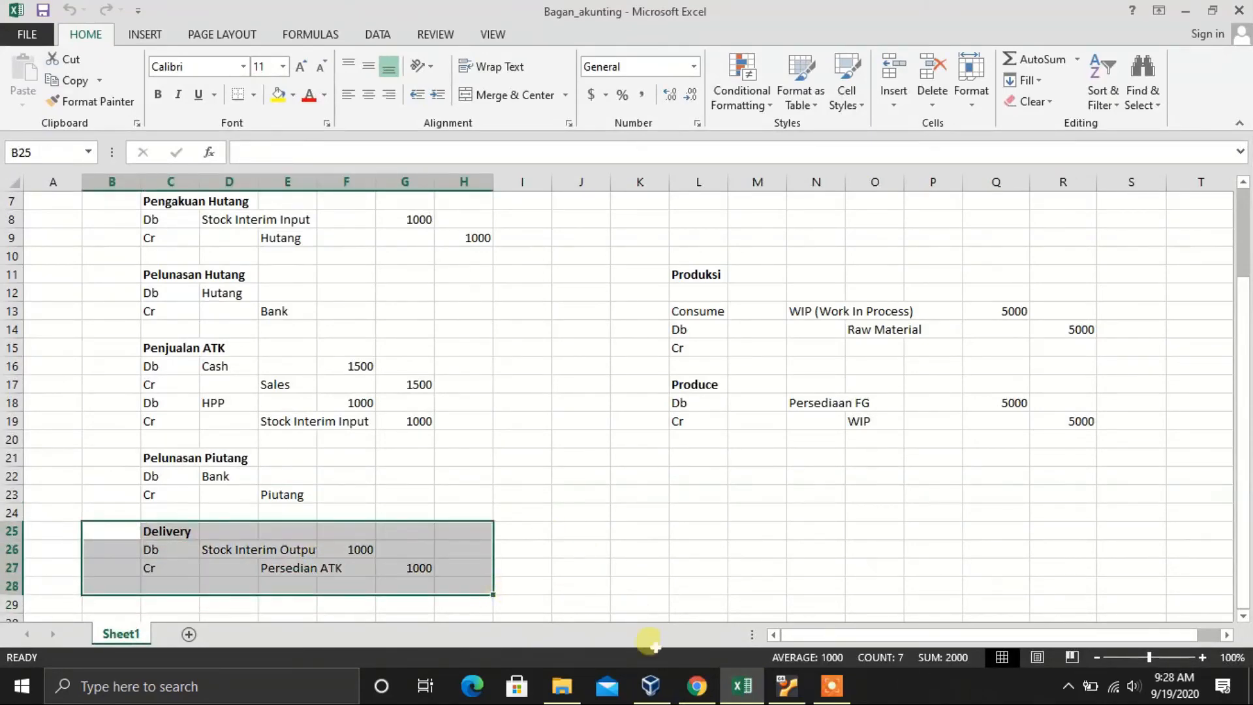
{"action": "left_click", "coordinate": [697, 686]}
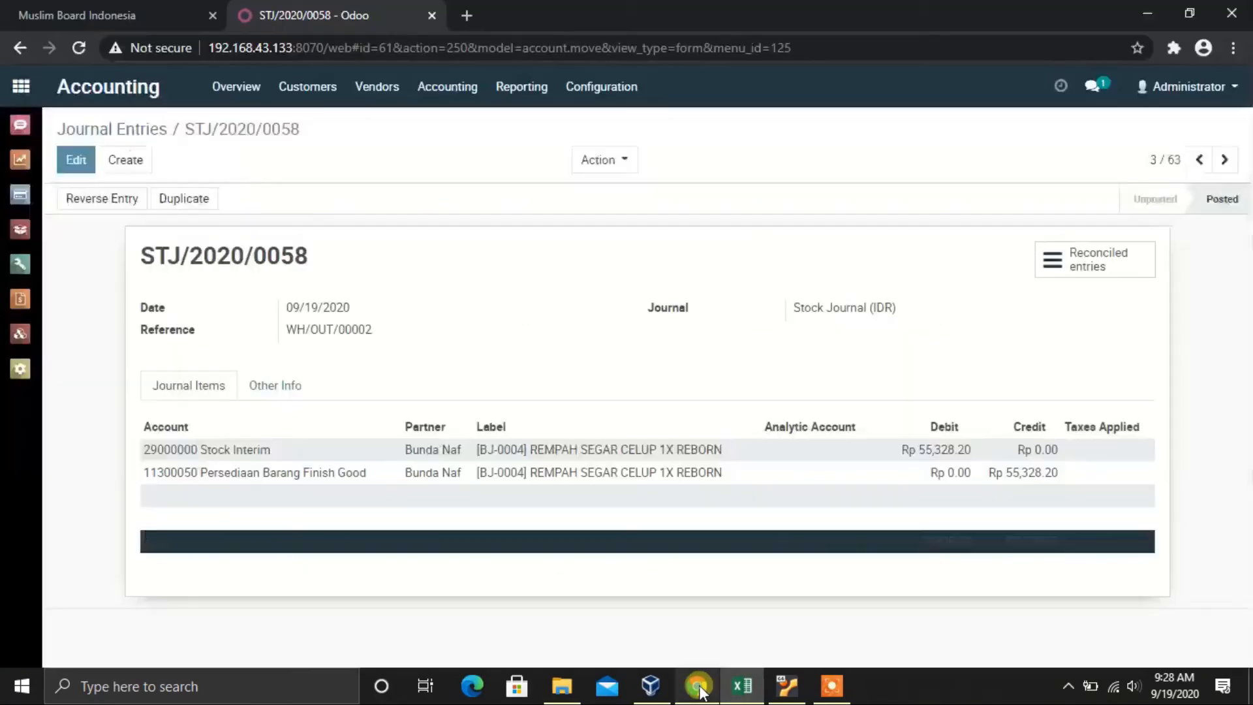
{"action": "left_click", "coordinate": [1201, 160]}
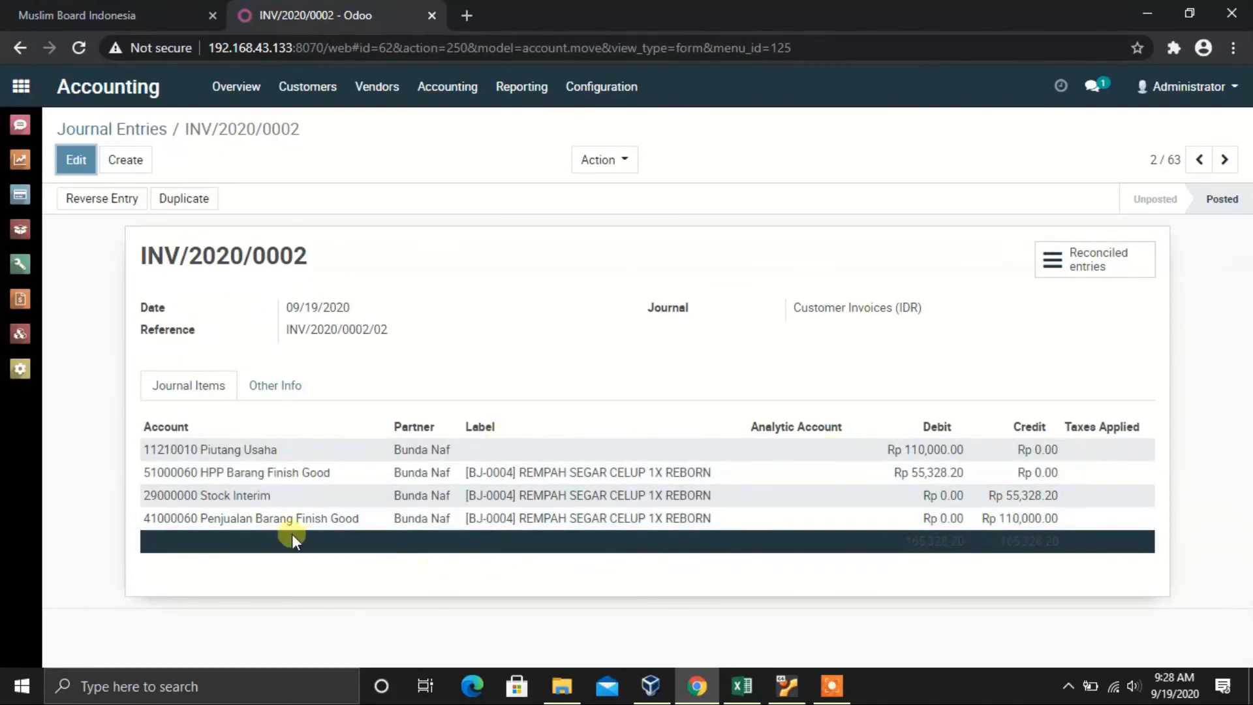
Step: Select the Excel Penjualan ATK block C16:G20 and compare it with the INV/2020/0002 entry
{"action": "left_click", "coordinate": [744, 691]}
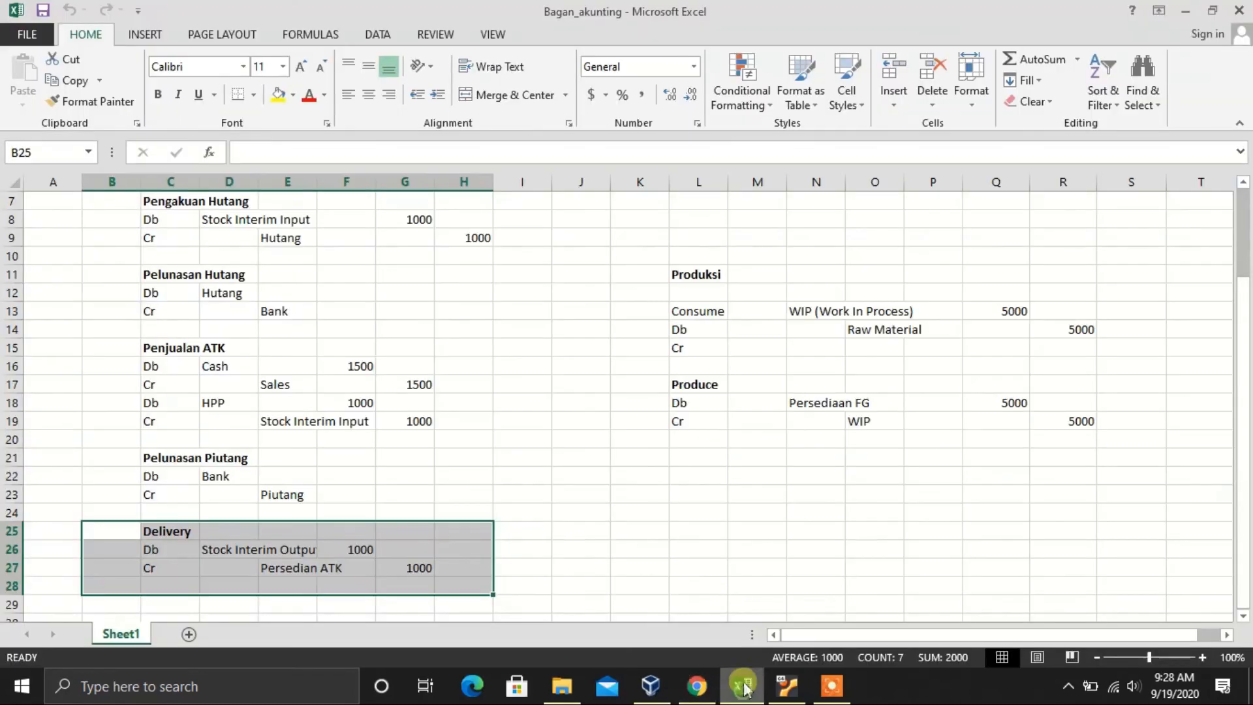
{"action": "left_click", "coordinate": [462, 499]}
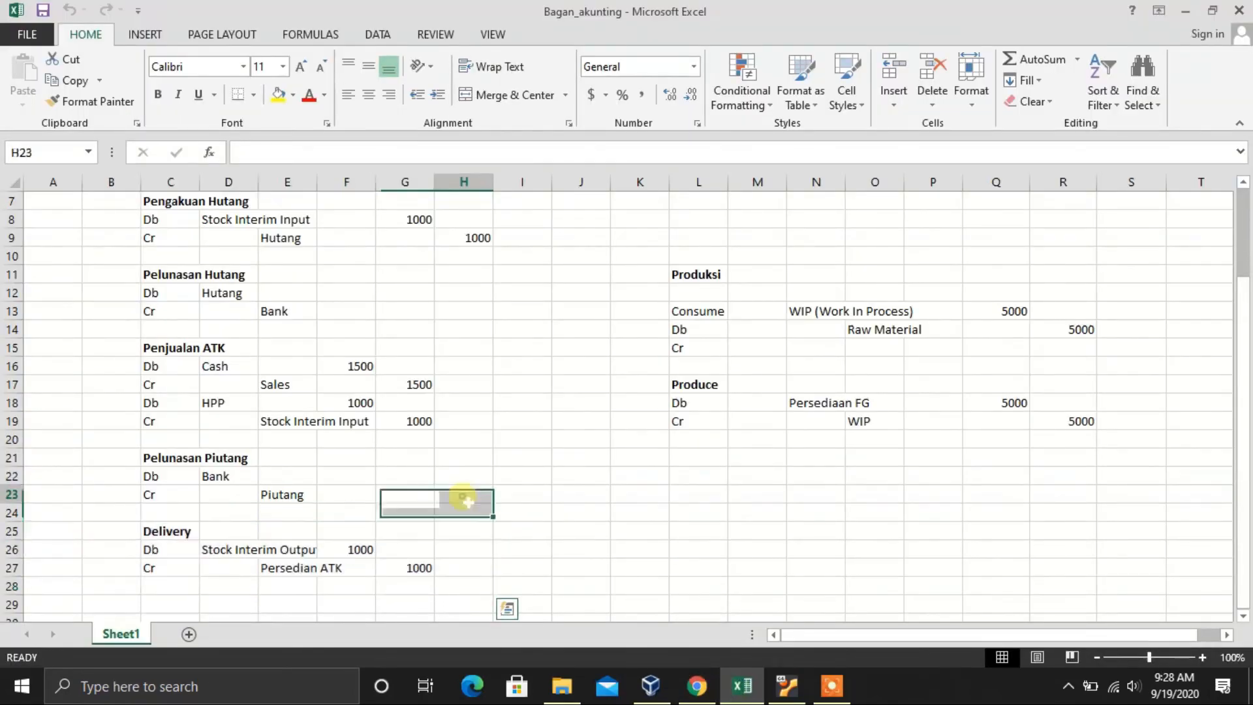
{"action": "scroll", "coordinate": [245, 385], "scroll_direction": "up", "scroll_amount": 1}
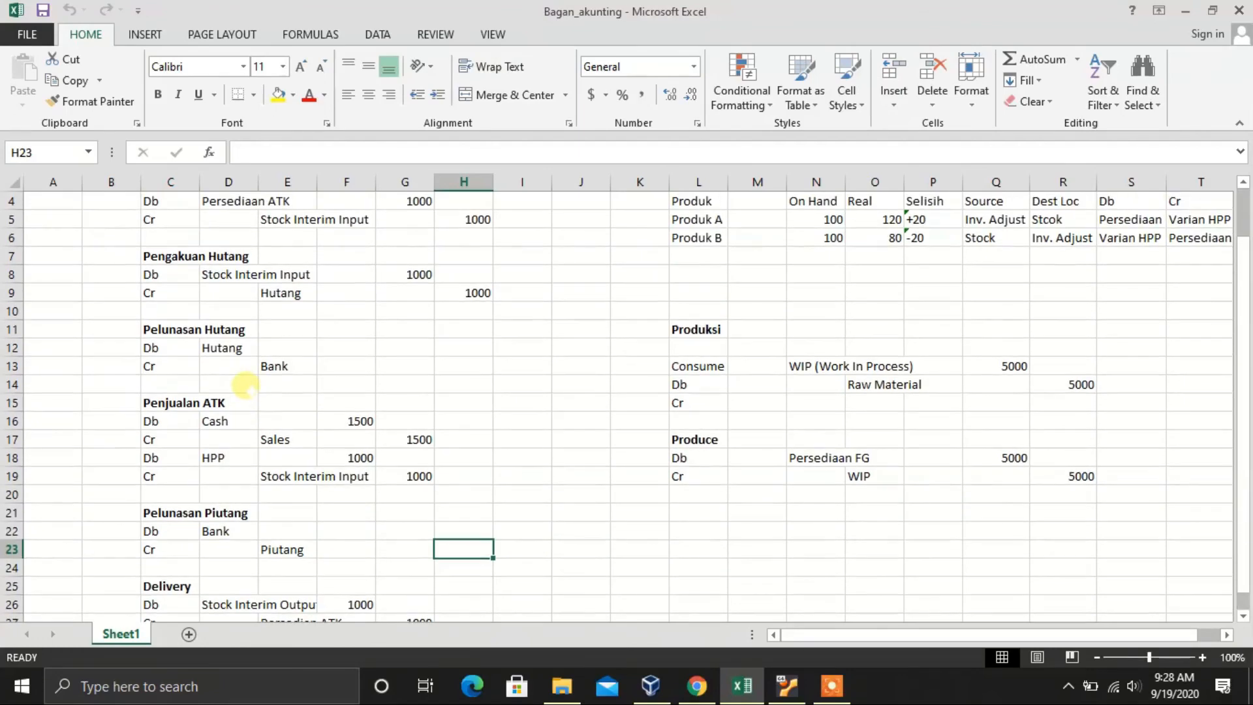
{"action": "scroll", "coordinate": [245, 385], "scroll_direction": "up", "scroll_amount": 1}
{"action": "scroll", "coordinate": [245, 386], "scroll_direction": "down", "scroll_amount": 1}
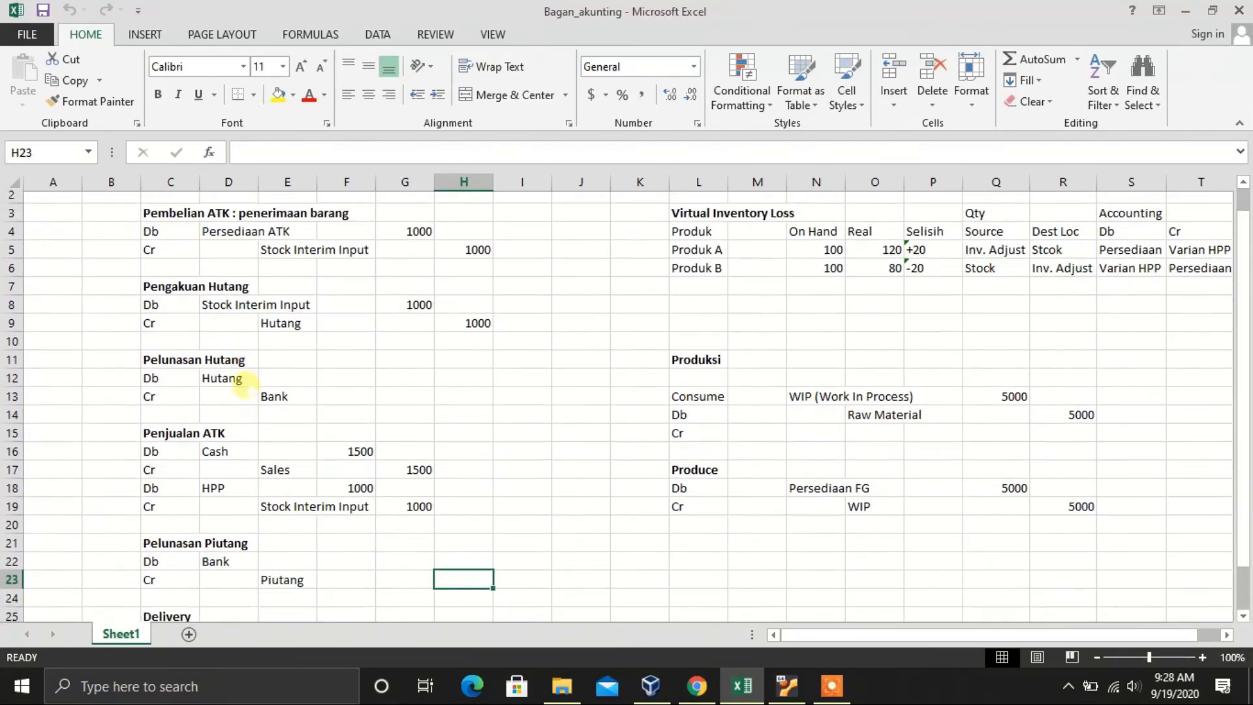
{"action": "left_click", "coordinate": [163, 423]}
{"action": "left_click_drag", "start_coordinate": [243, 437], "coordinate": [404, 491]}
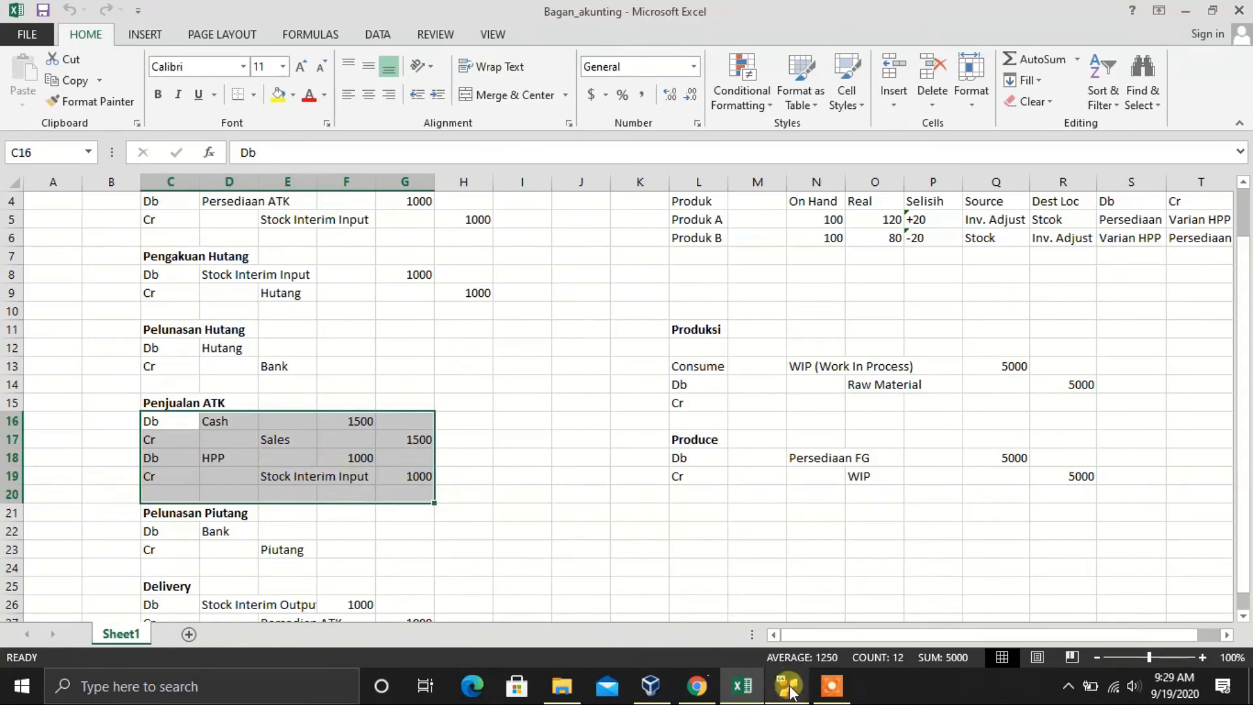
{"action": "left_click", "coordinate": [700, 688]}
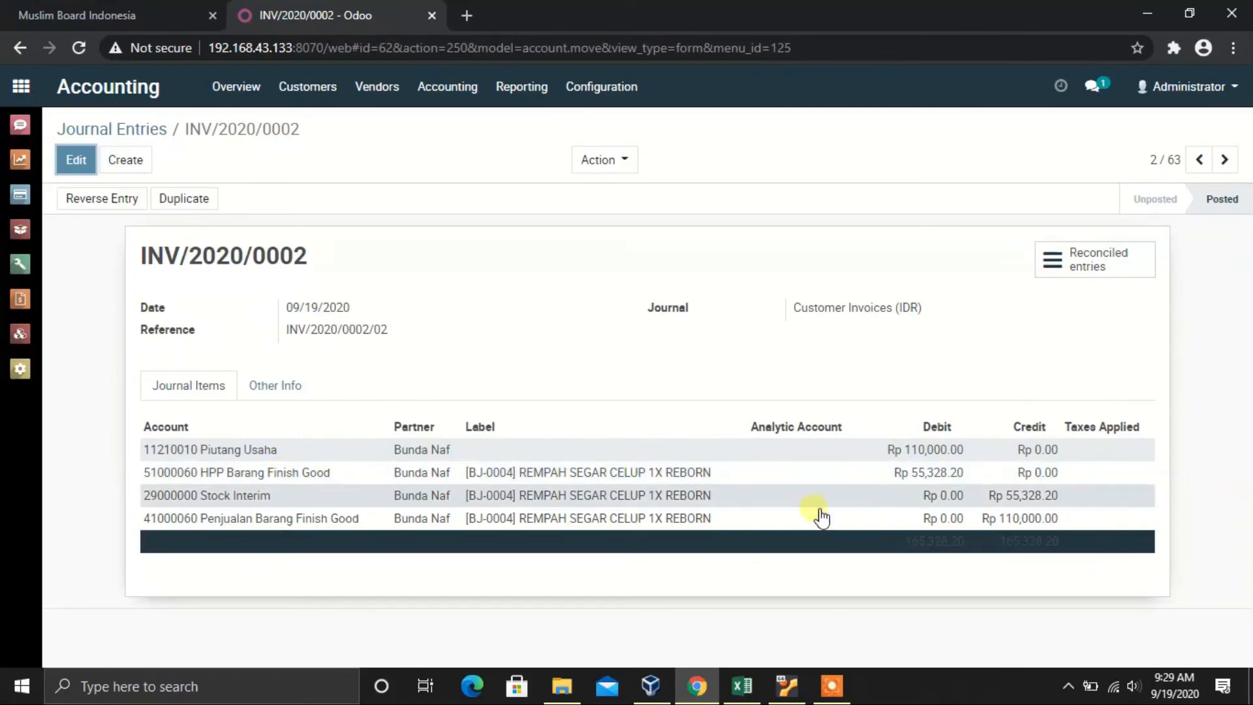
Step: Check the chart's Cash (D16) and HPP (D18) debit lines, then move to BNK1/2020/0002
{"action": "left_click", "coordinate": [732, 681]}
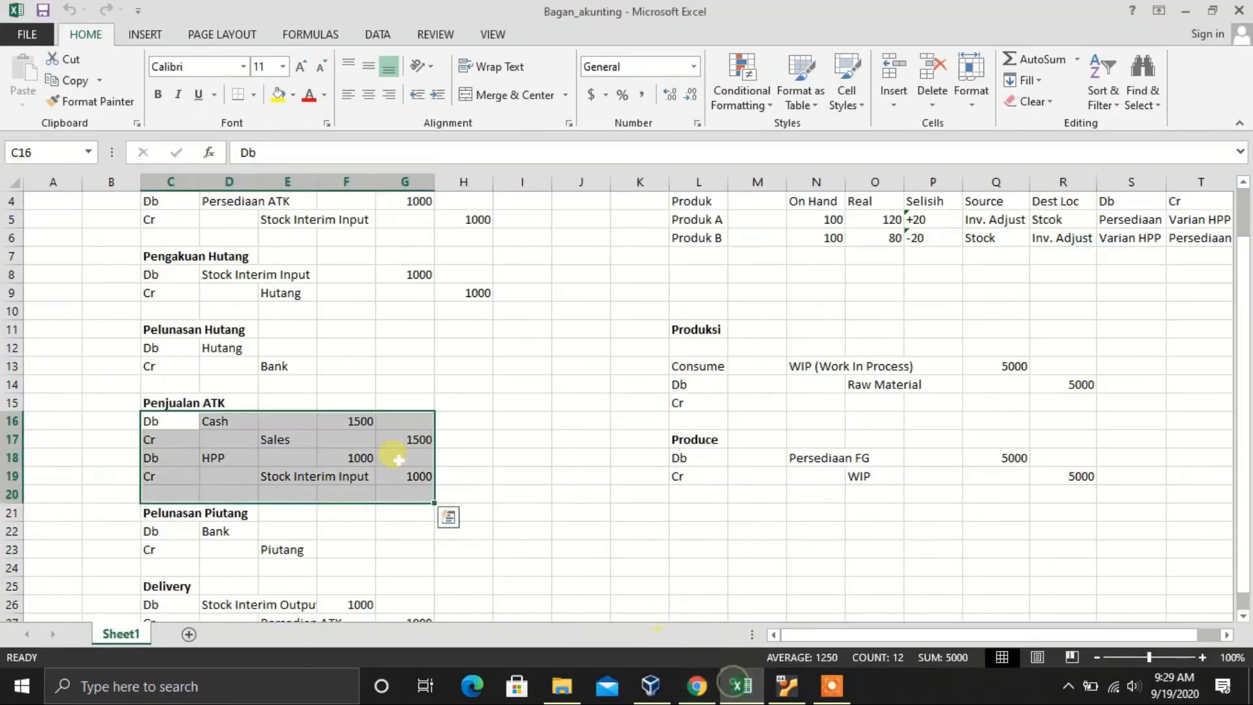
{"action": "left_click", "coordinate": [226, 425]}
{"action": "left_click", "coordinate": [218, 457]}
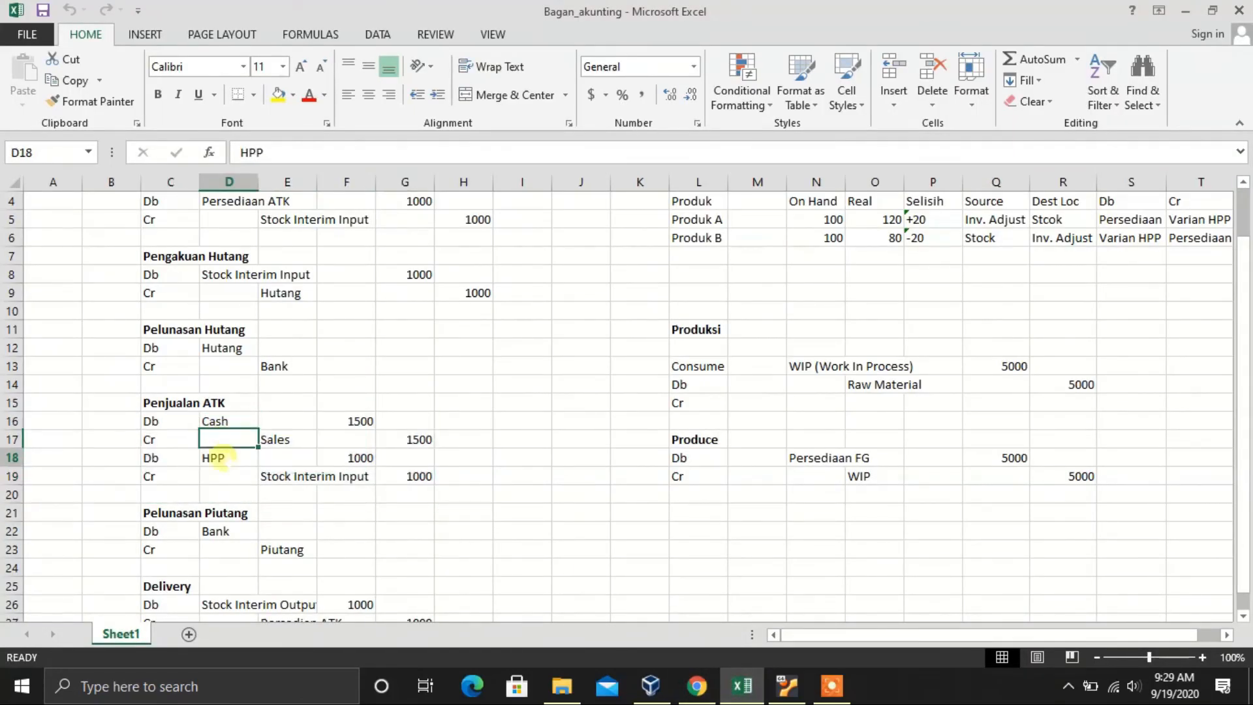
{"action": "left_click", "coordinate": [307, 388]}
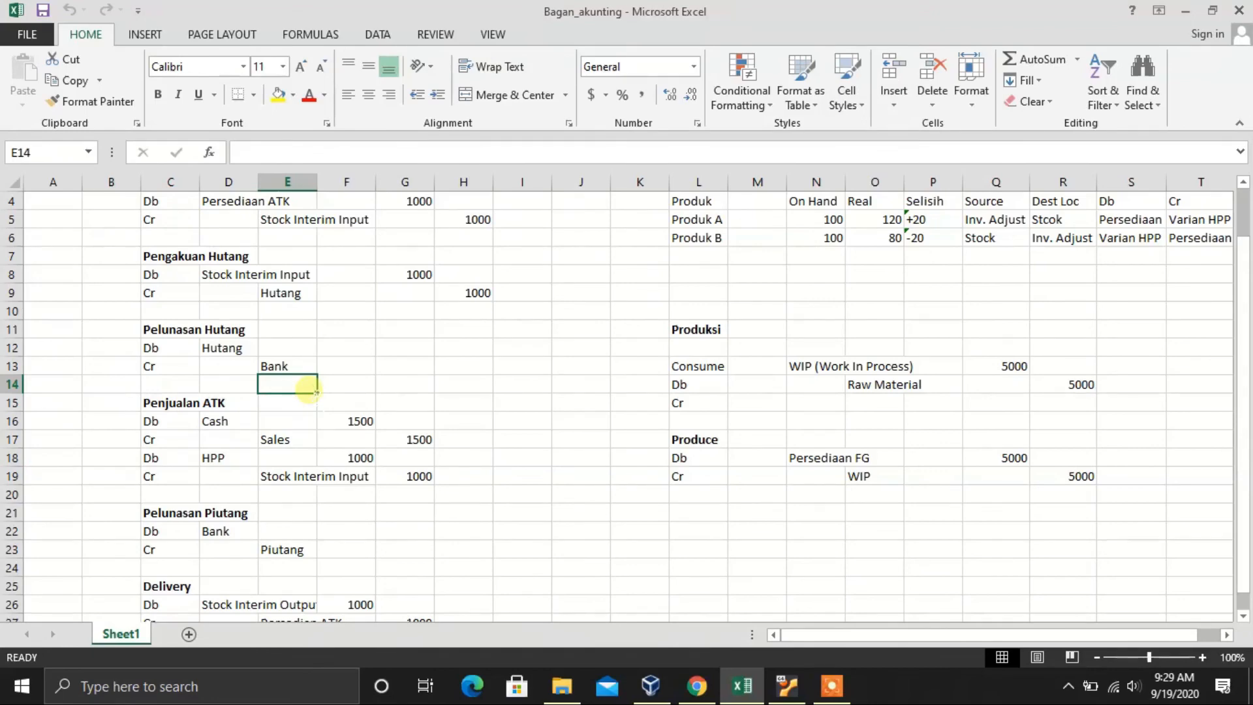
{"action": "left_click", "coordinate": [697, 685]}
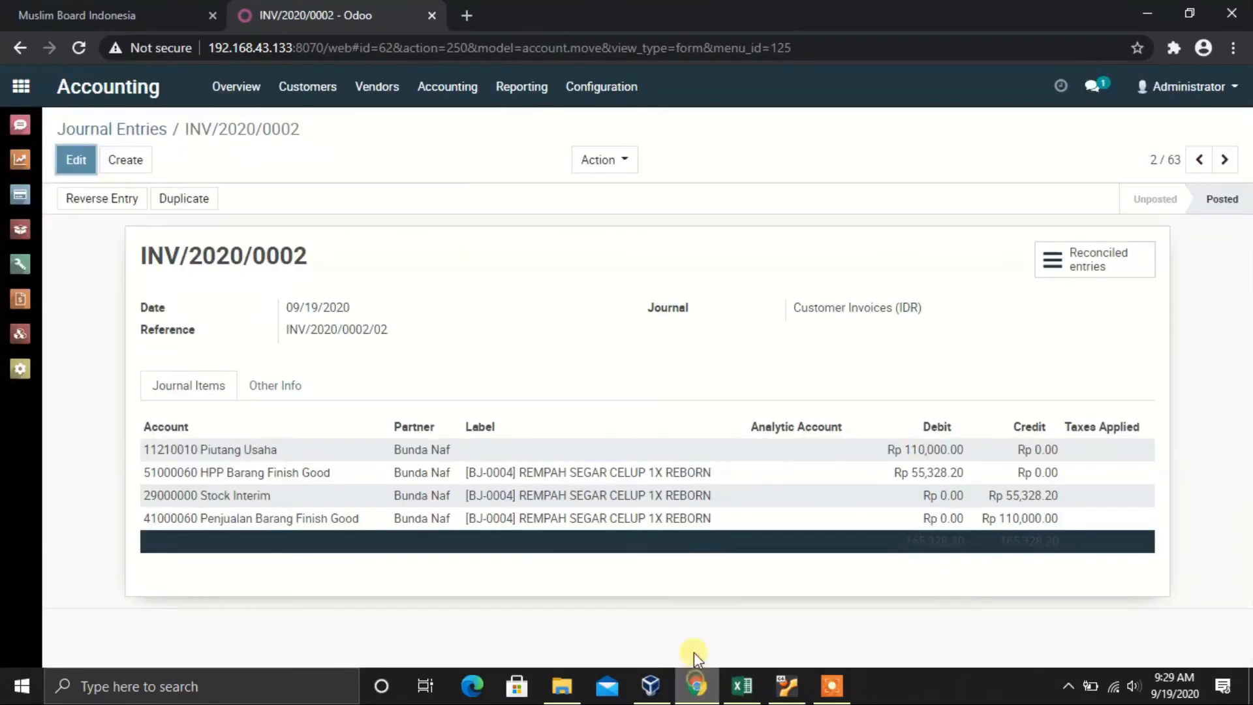
{"action": "left_click", "coordinate": [1200, 160]}
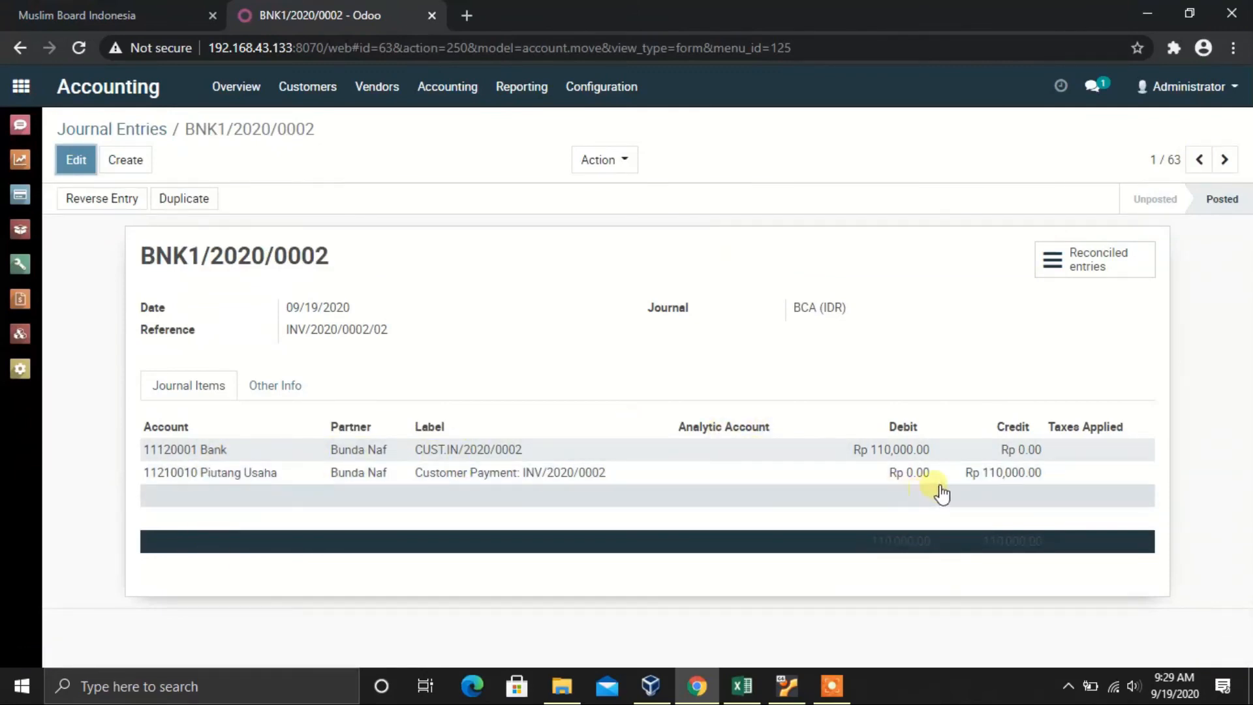
Step: In the Excel chart, check the Pelunasan Piutang block: Bank debit and Piutang credit in E23
{"action": "left_click", "coordinate": [737, 686]}
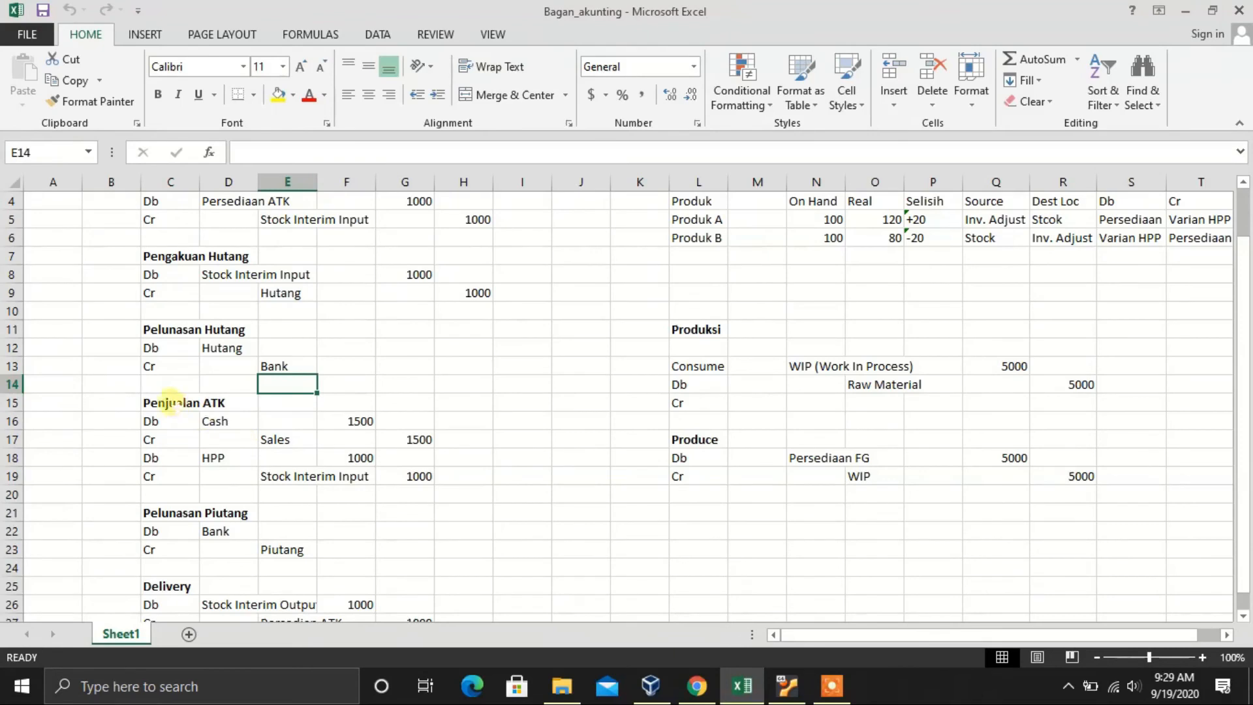
{"action": "left_click", "coordinate": [166, 350]}
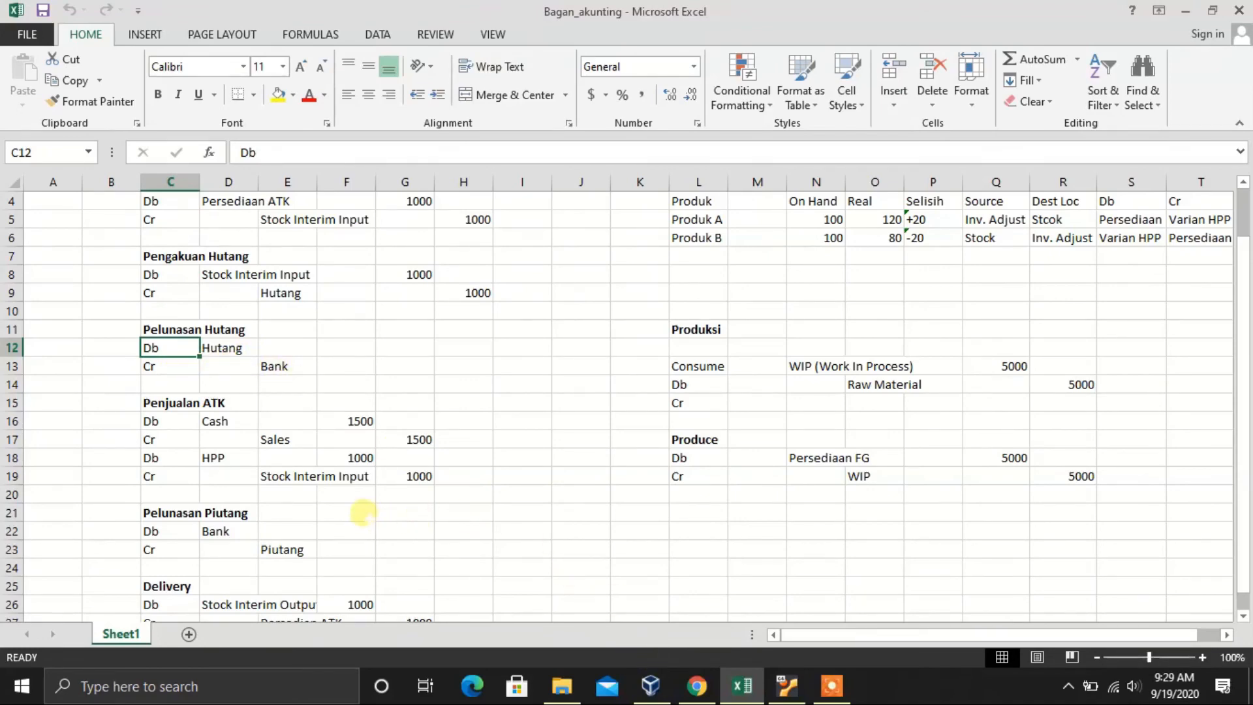
{"action": "scroll", "coordinate": [364, 509], "scroll_direction": "down", "scroll_amount": 1}
{"action": "left_click", "coordinate": [188, 474]}
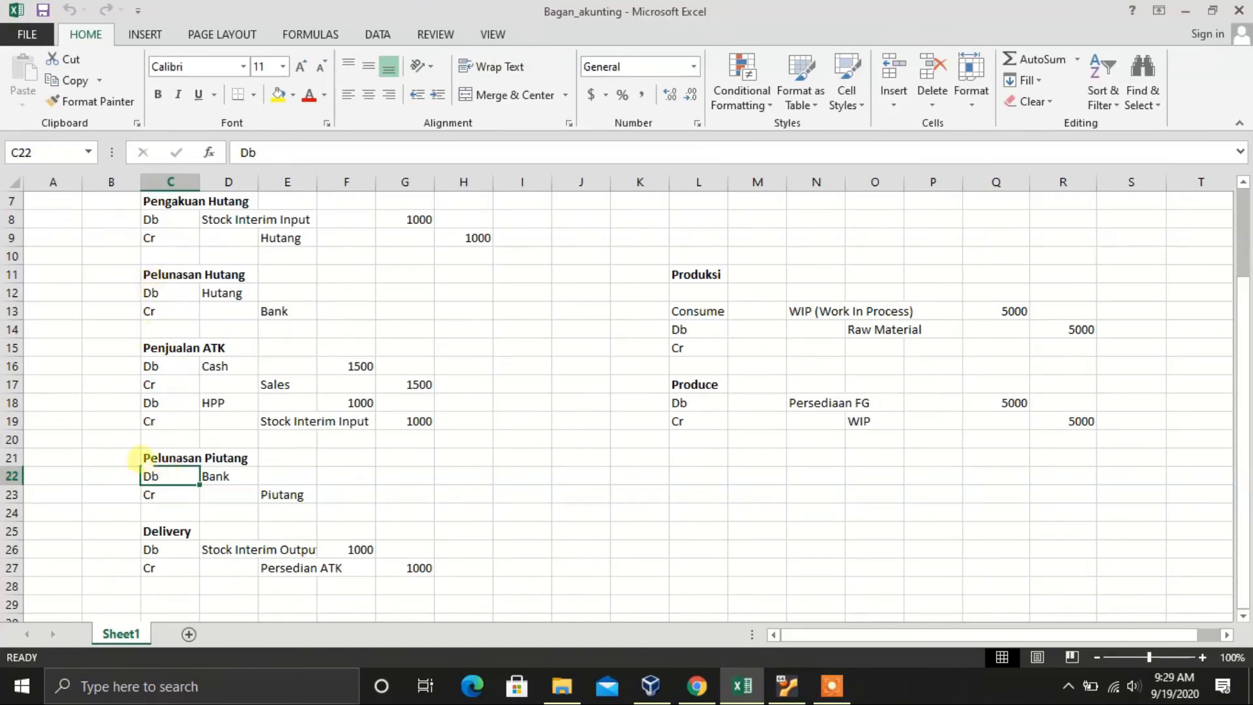
{"action": "left_click", "coordinate": [136, 458]}
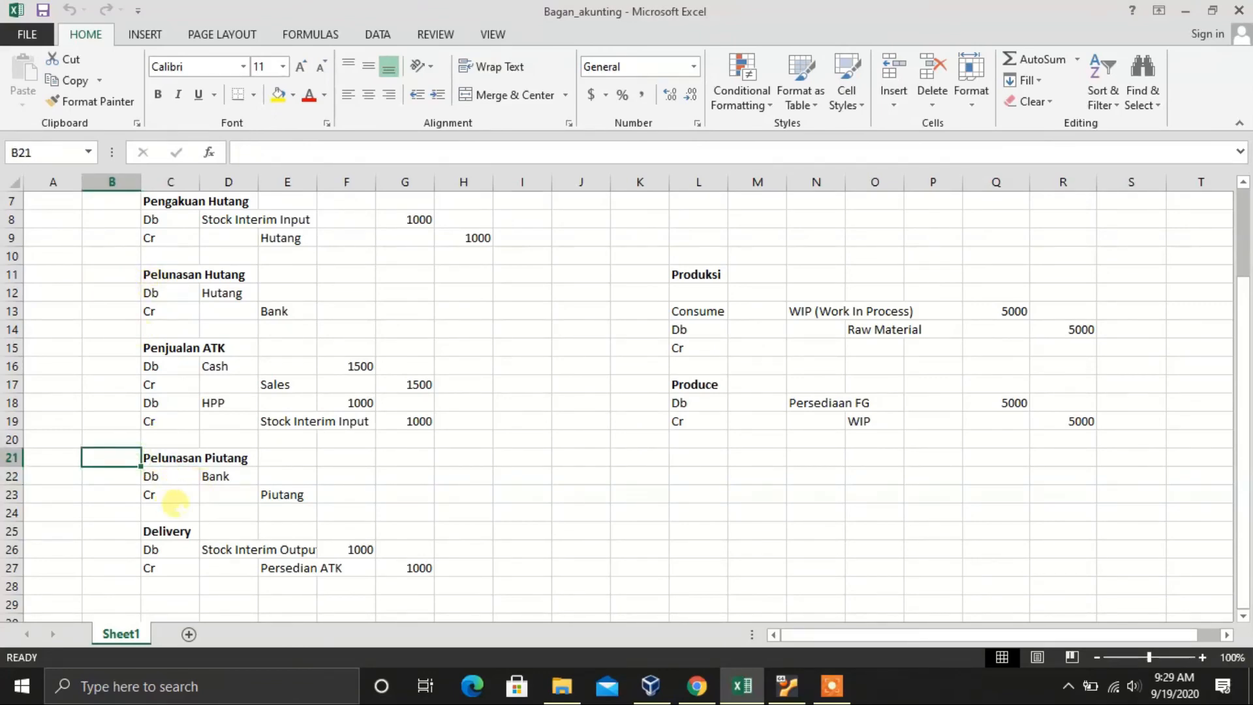
{"action": "left_click", "coordinate": [268, 494]}
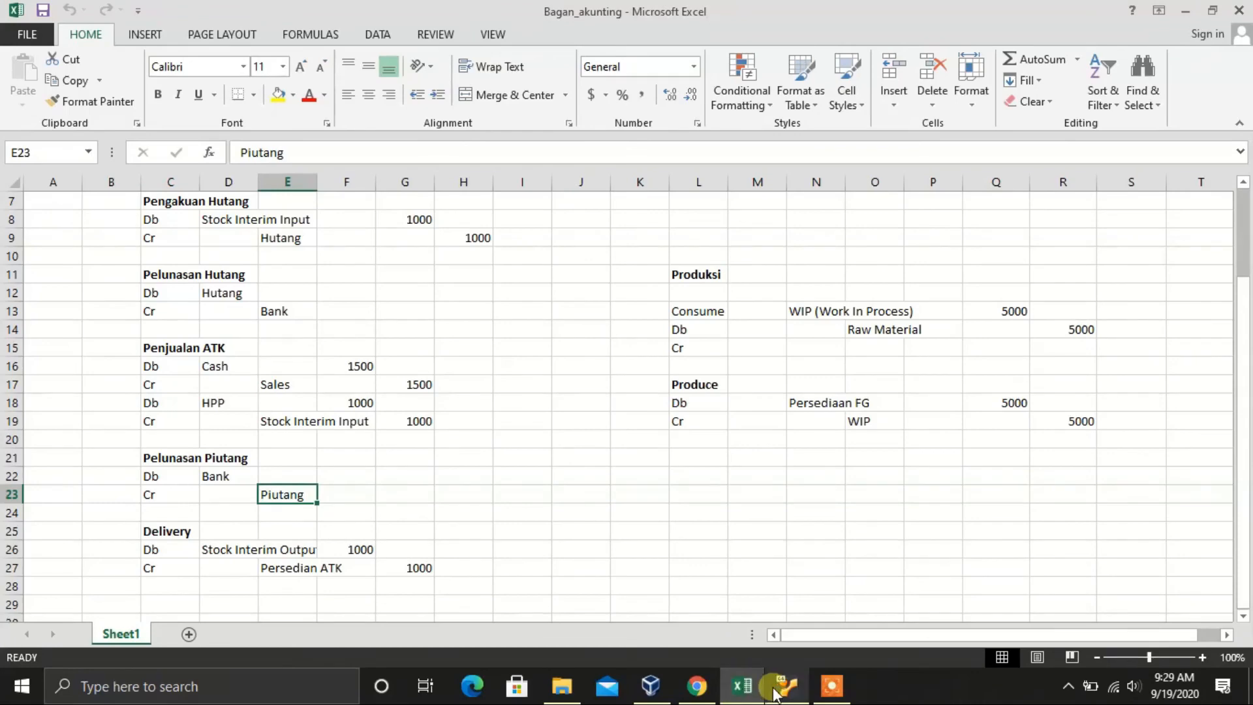
Step: Return to BNK1/2020/0002 in Odoo, then go to the apps home screen
{"action": "left_click", "coordinate": [697, 685]}
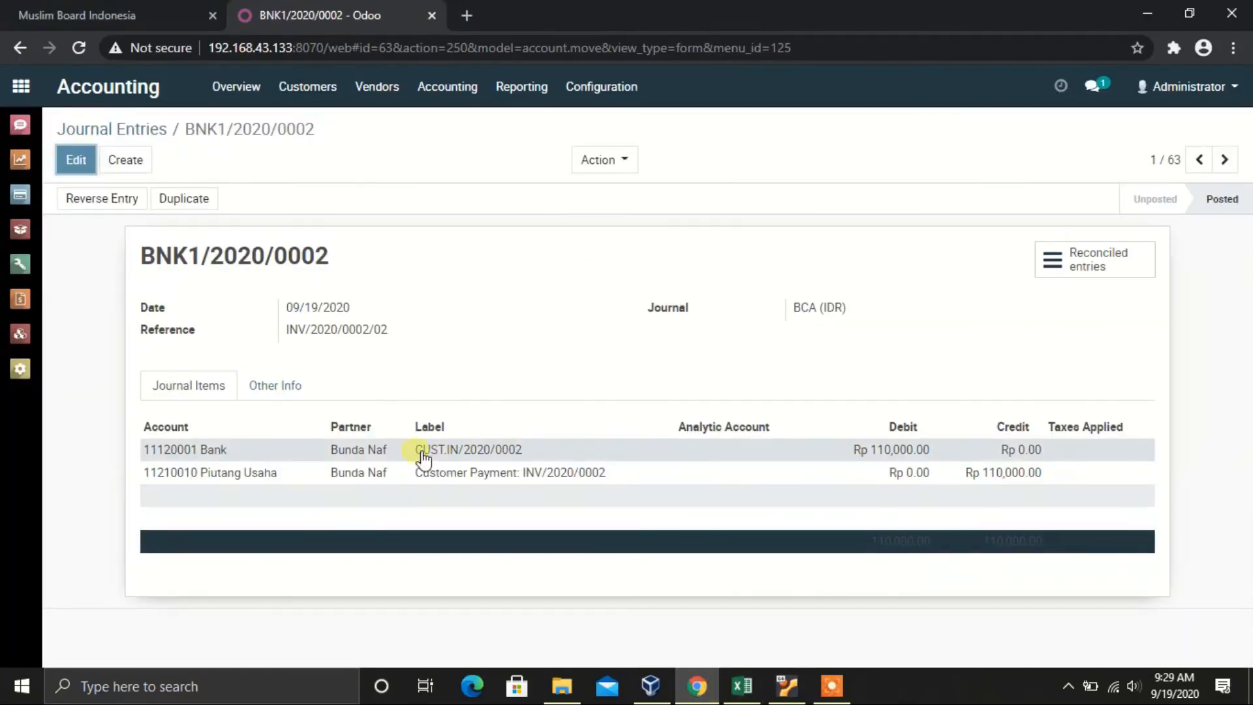
{"action": "left_click", "coordinate": [733, 692]}
{"action": "left_click", "coordinate": [730, 687]}
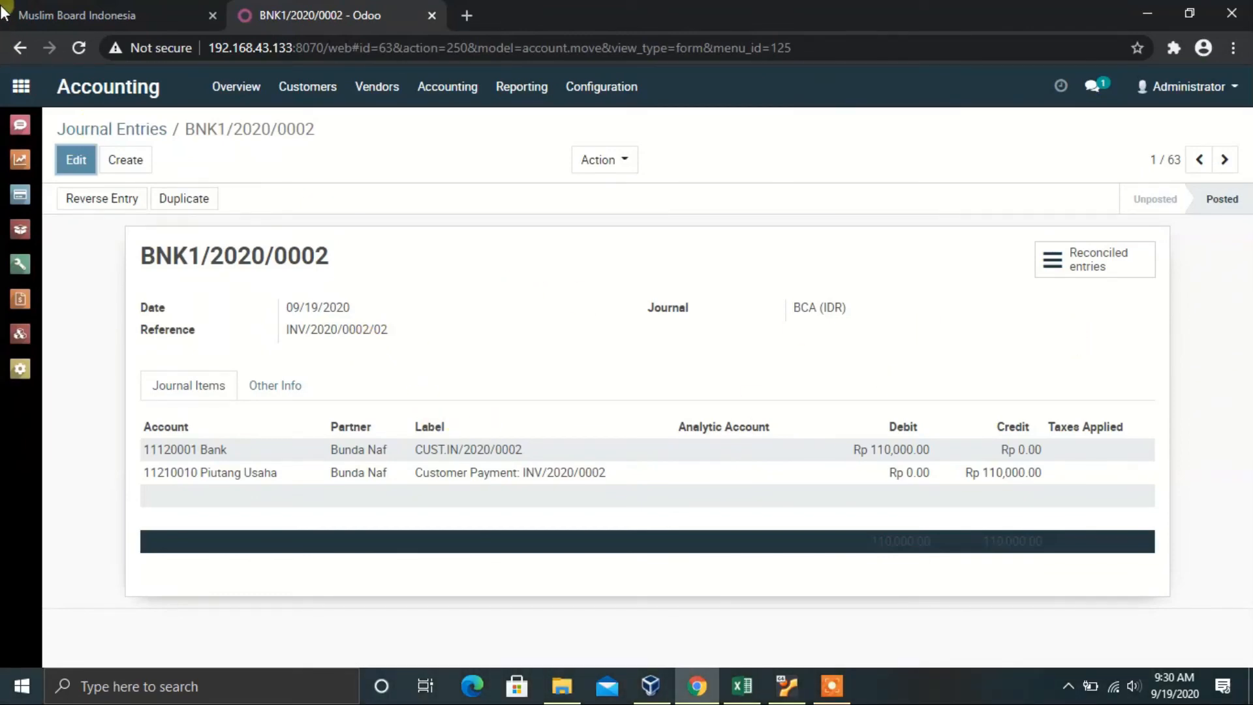
{"action": "left_click", "coordinate": [21, 86]}
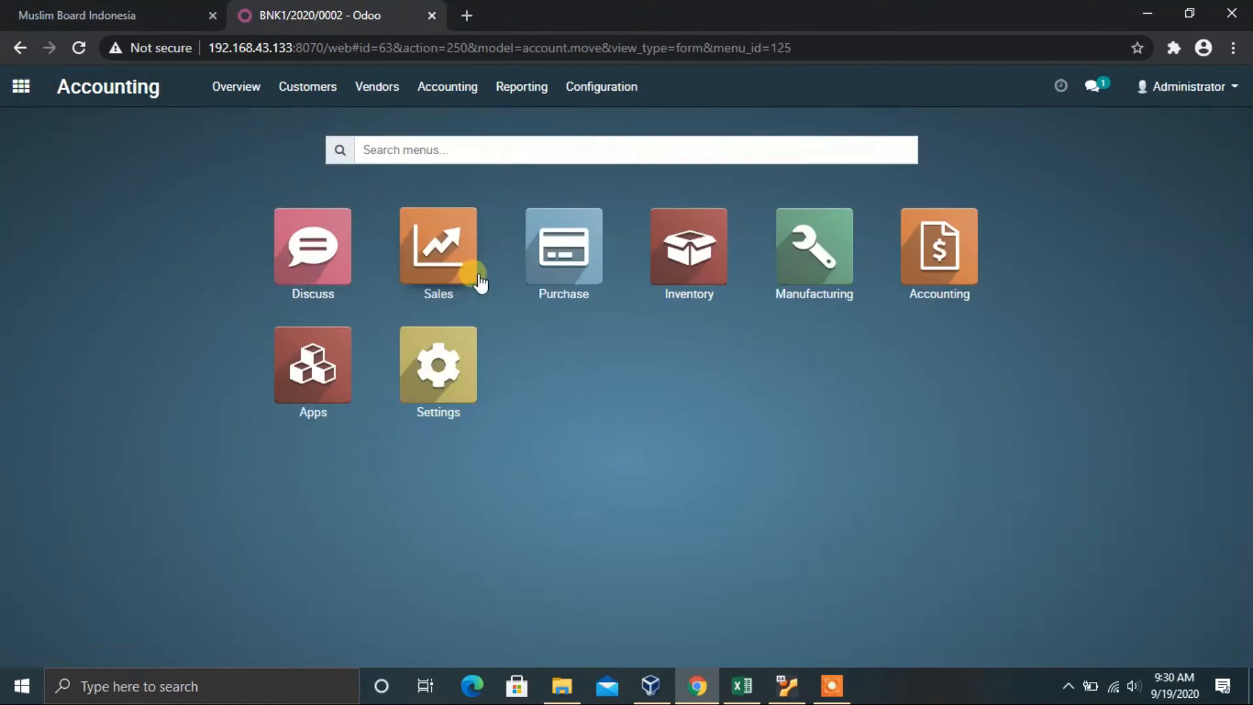